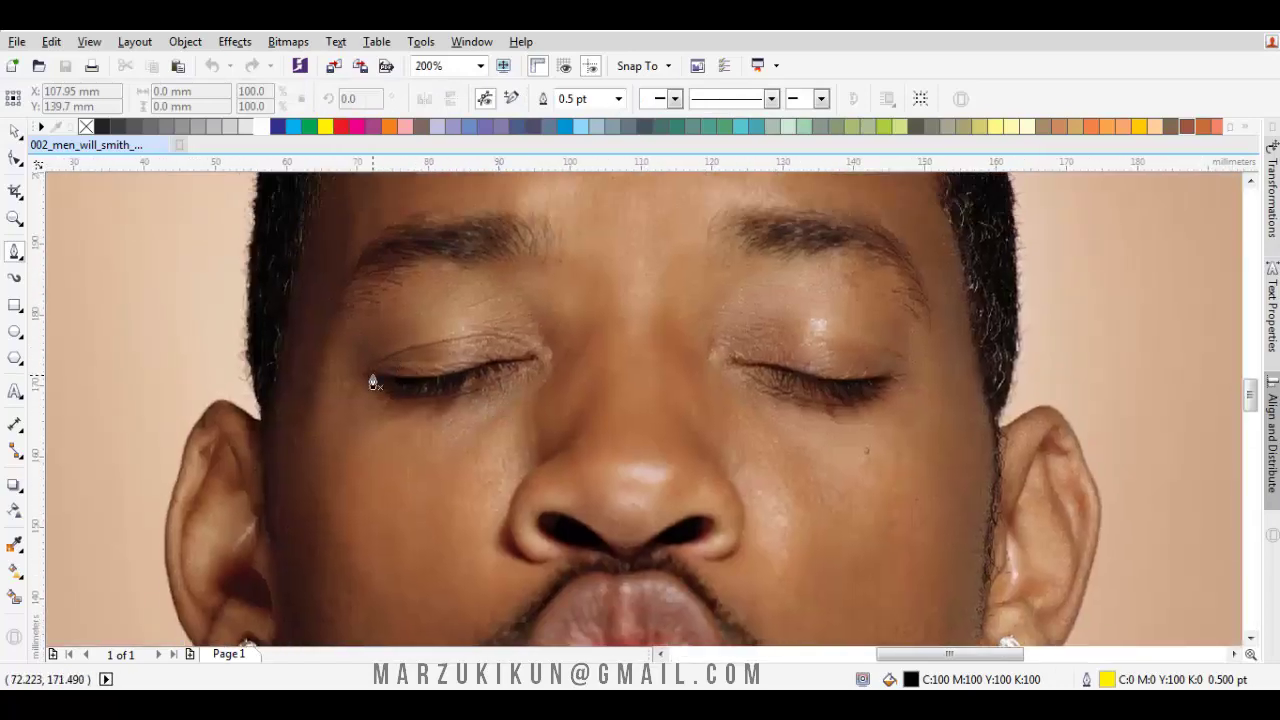
Trace the closed eye on the left of the photo as a closed curve about 25 mm wide and 6 mm high.
drag(372, 383, 422, 445)
scroll(500, 380, up, 2)
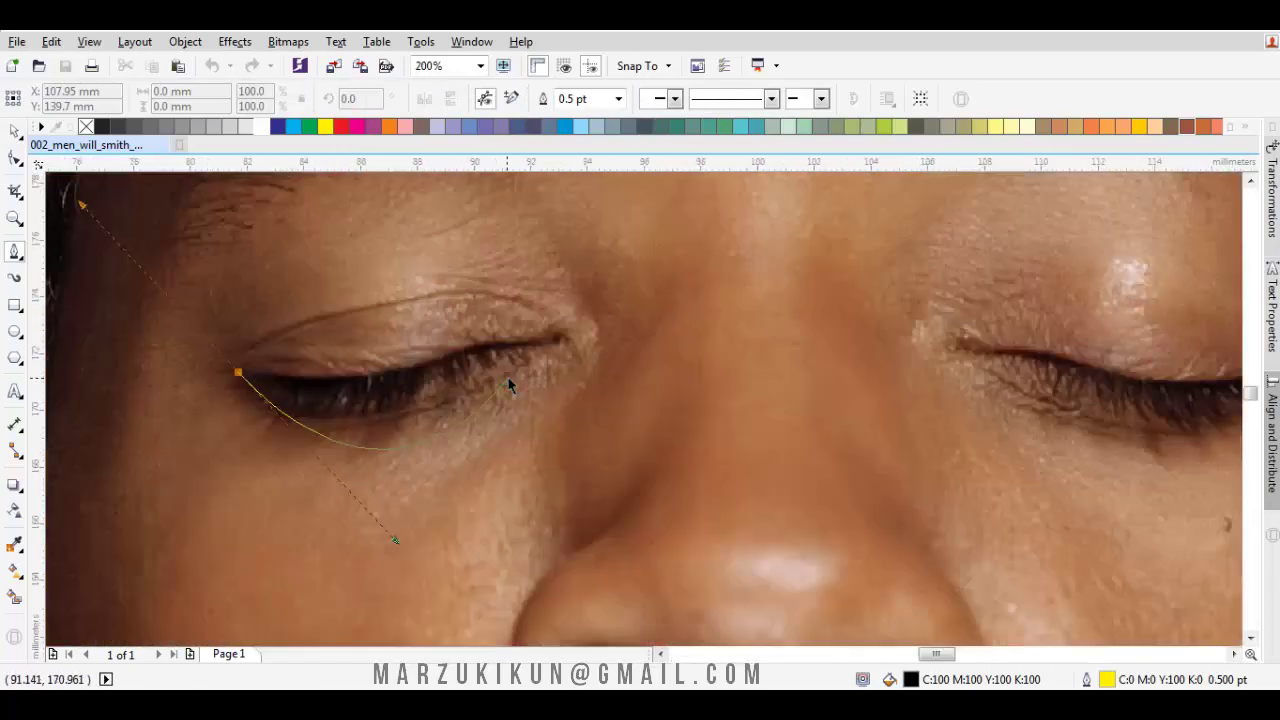
scroll(403, 389, down, 2)
scroll(538, 387, up, 2)
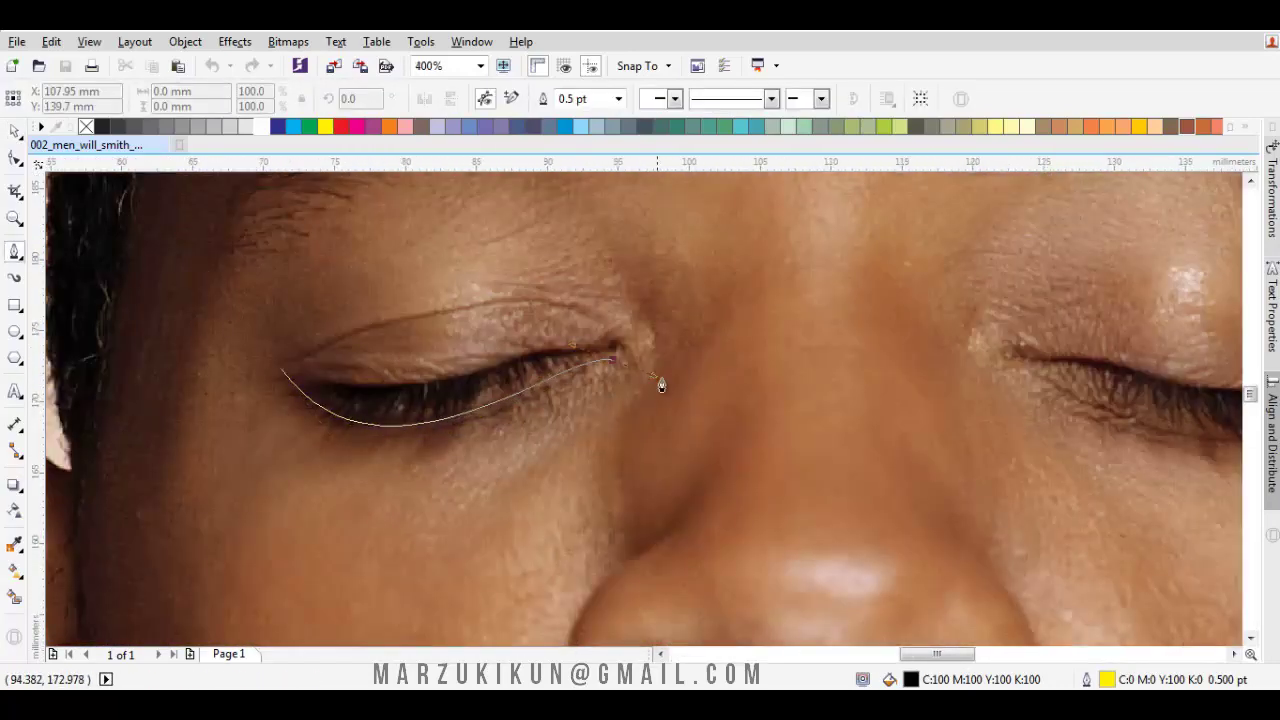
drag(661, 385, 655, 375)
drag(283, 371, 390, 432)
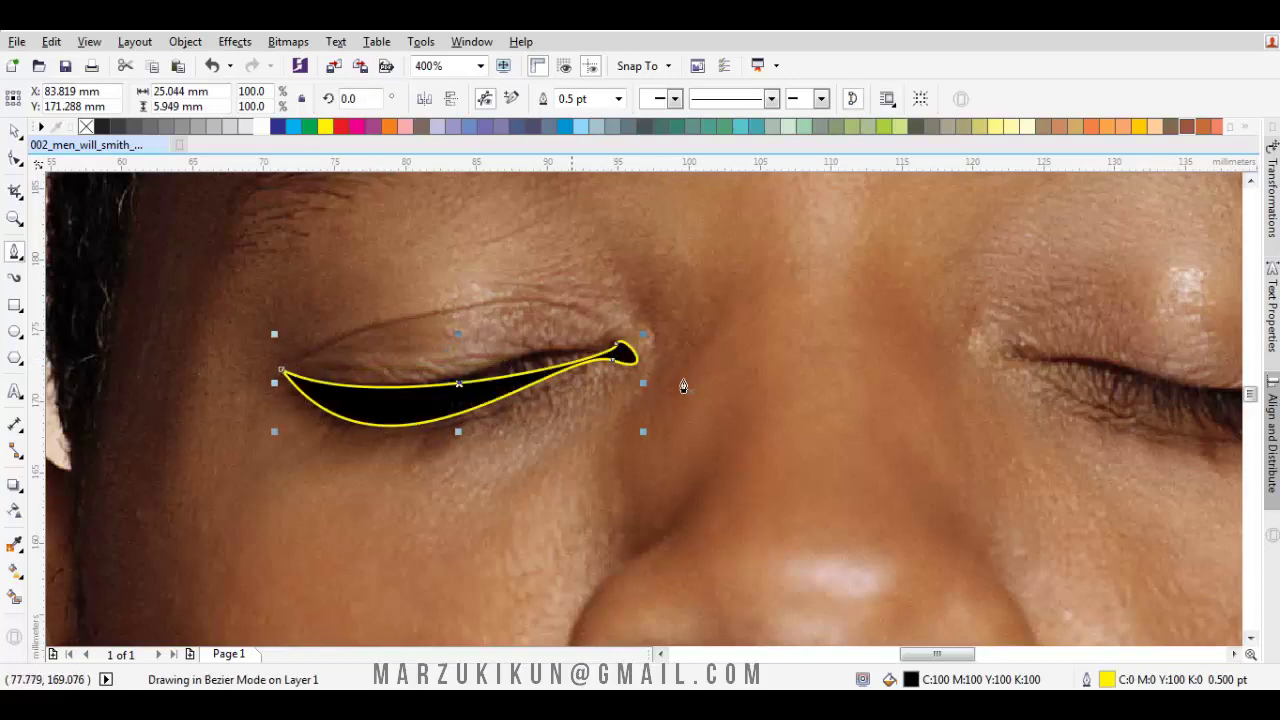
Trace the closed eye on the right of the photo as a closed lash-line curve about 22 mm wide.
scroll(683, 386, right, 5)
drag(979, 377, 888, 486)
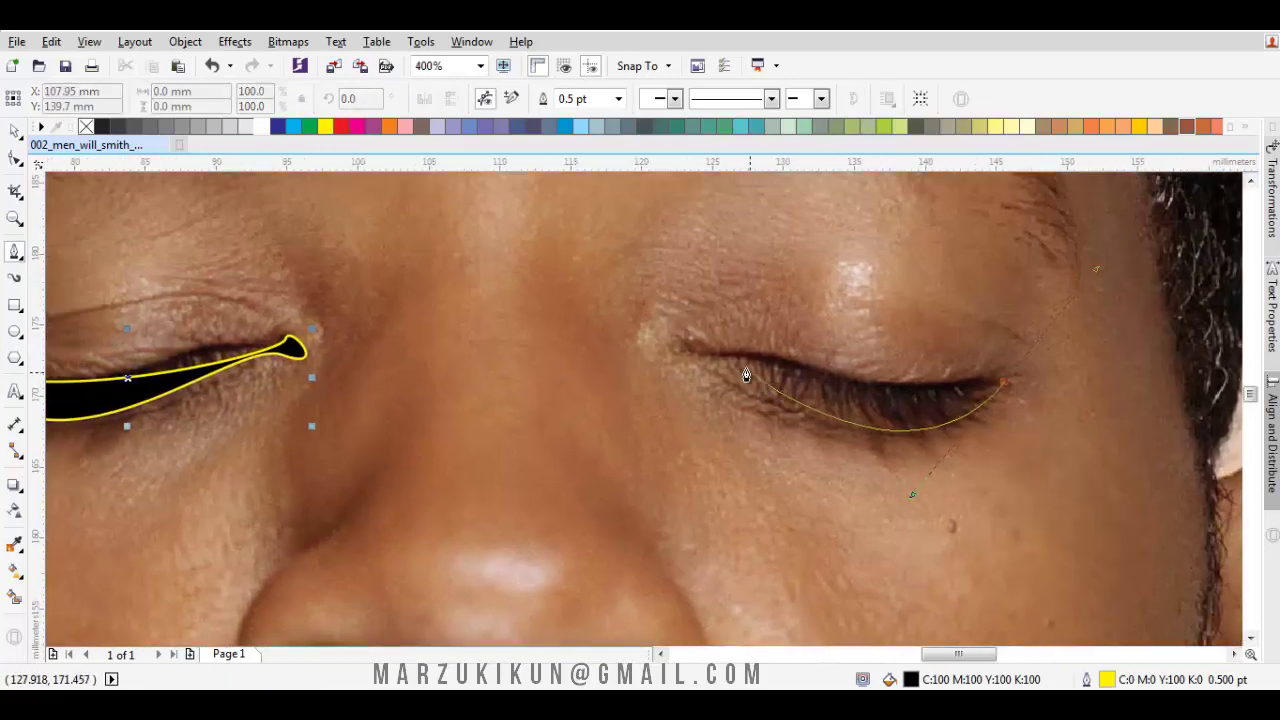
drag(690, 357, 712, 347)
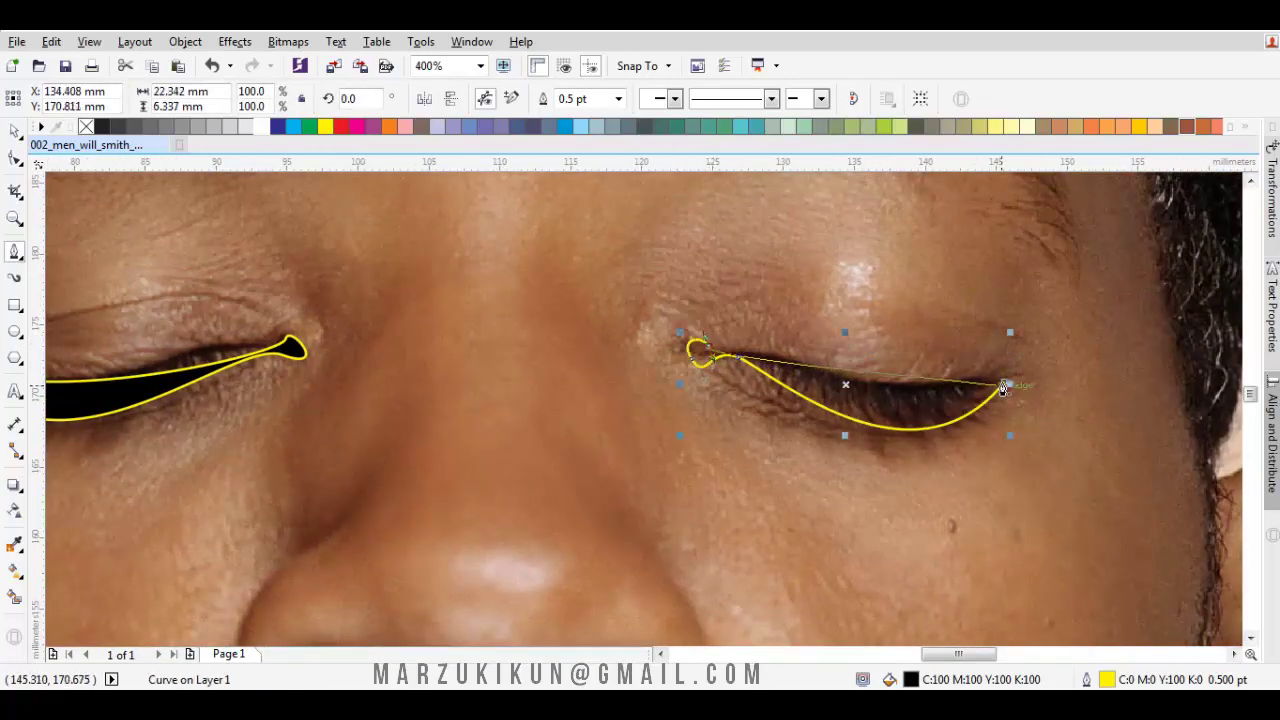
drag(1003, 383, 822, 358)
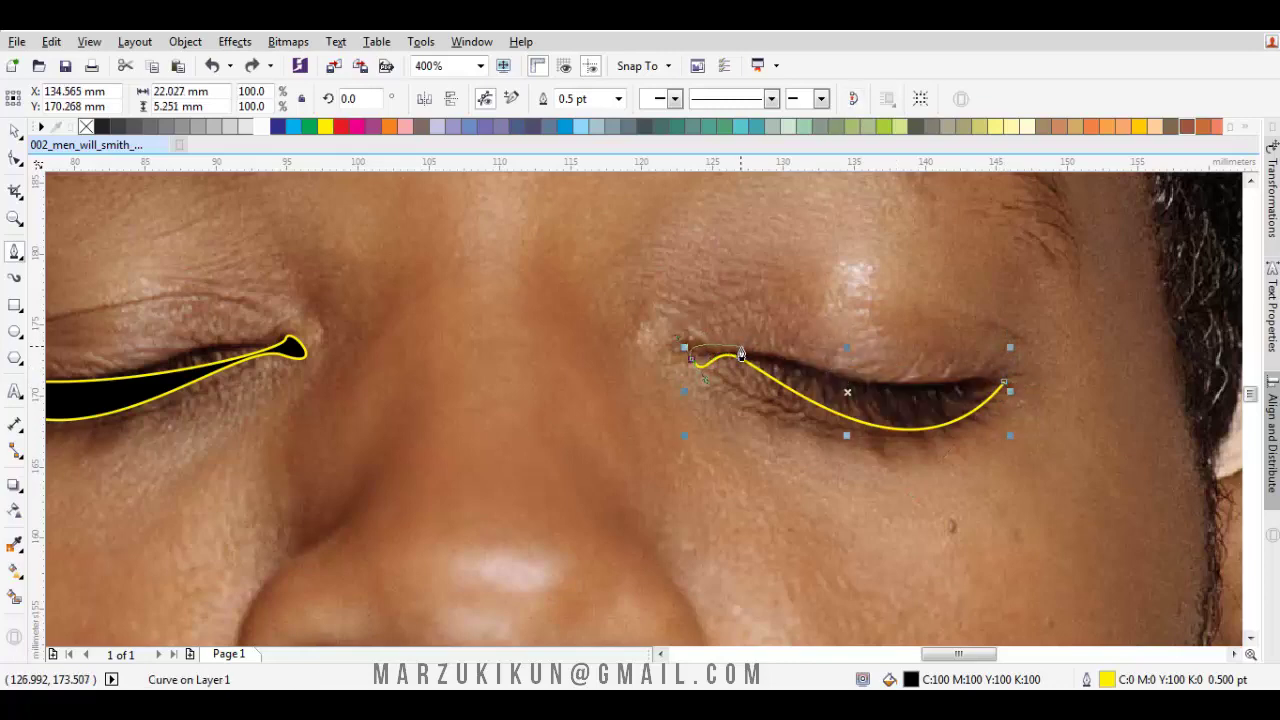
drag(741, 354, 1006, 382)
key(F10)
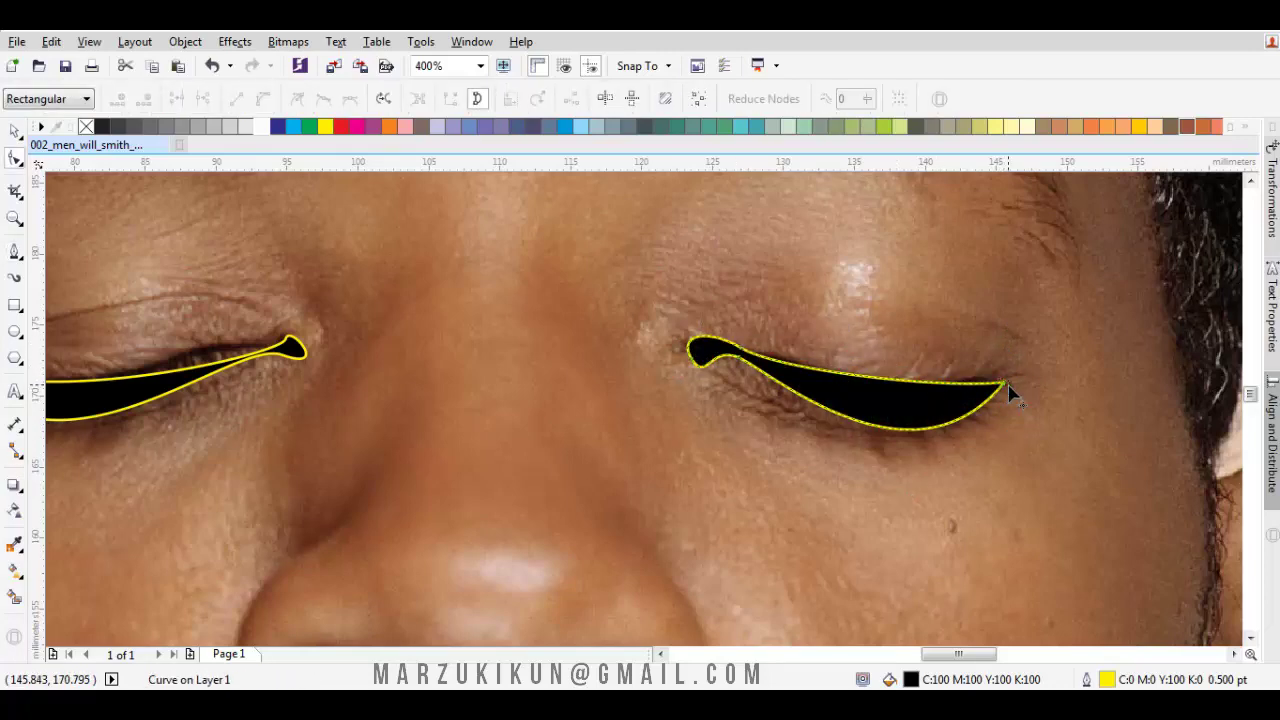
key(space)
Trace the nose contour down its left side, over both nostrils and around the right wing, about 34 mm wide.
key(F3)
scroll(742, 371, down, 2)
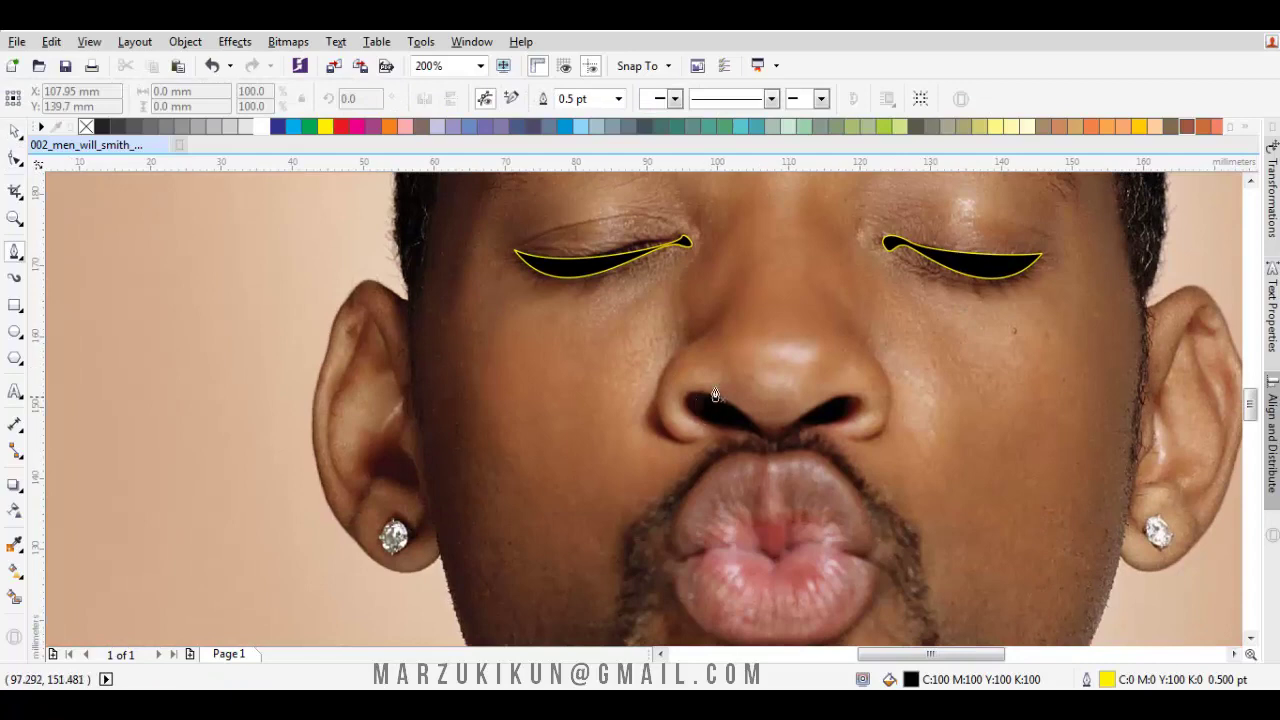
key(Escape)
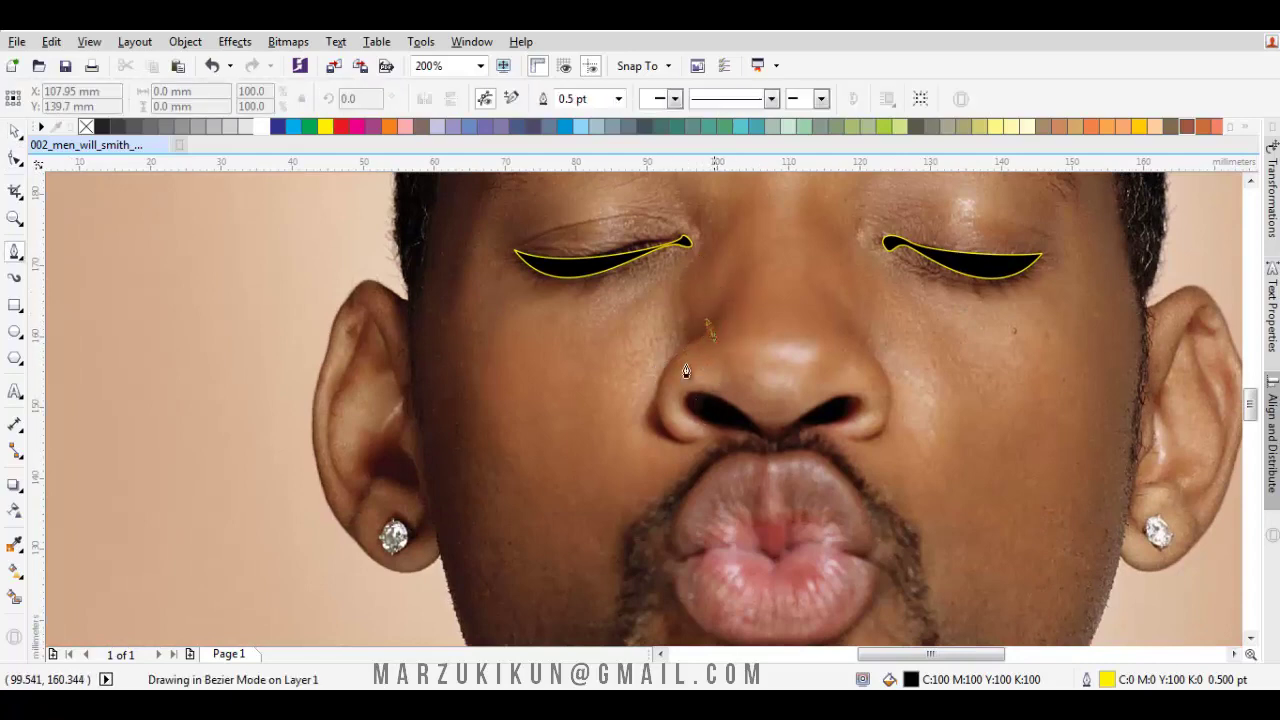
drag(633, 381, 697, 401)
key(ctrl+z)
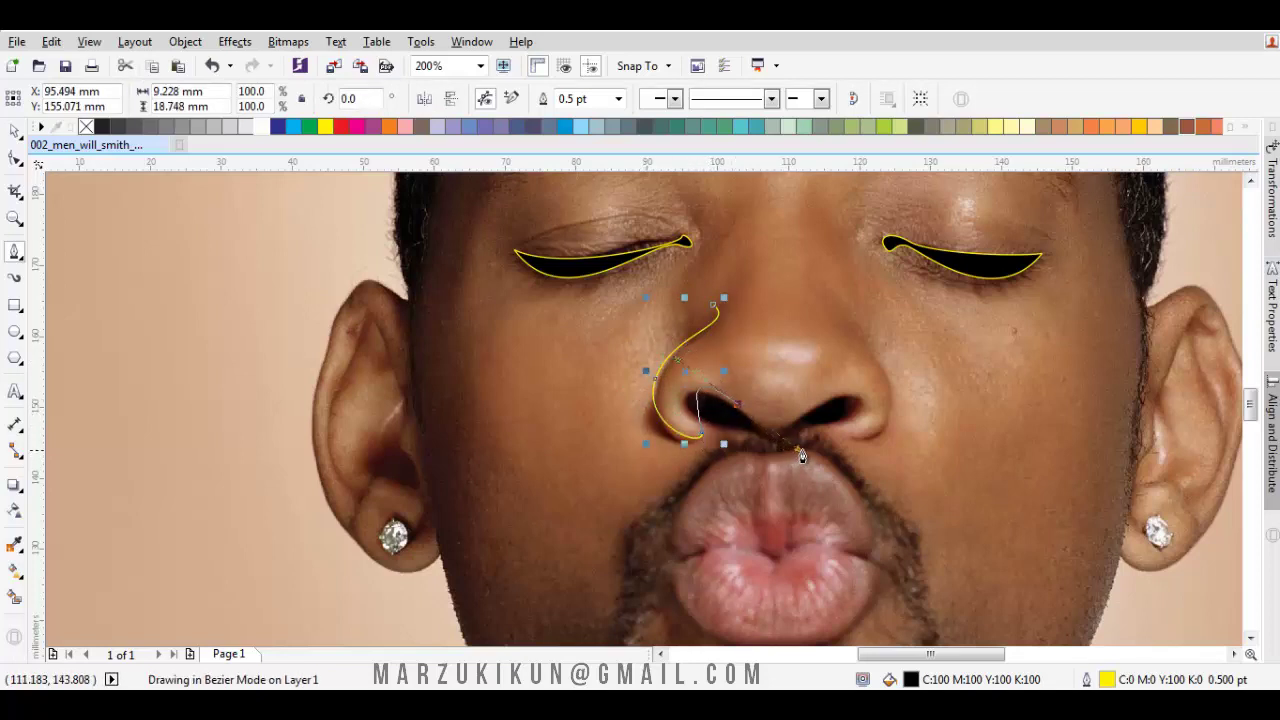
drag(855, 388, 882, 394)
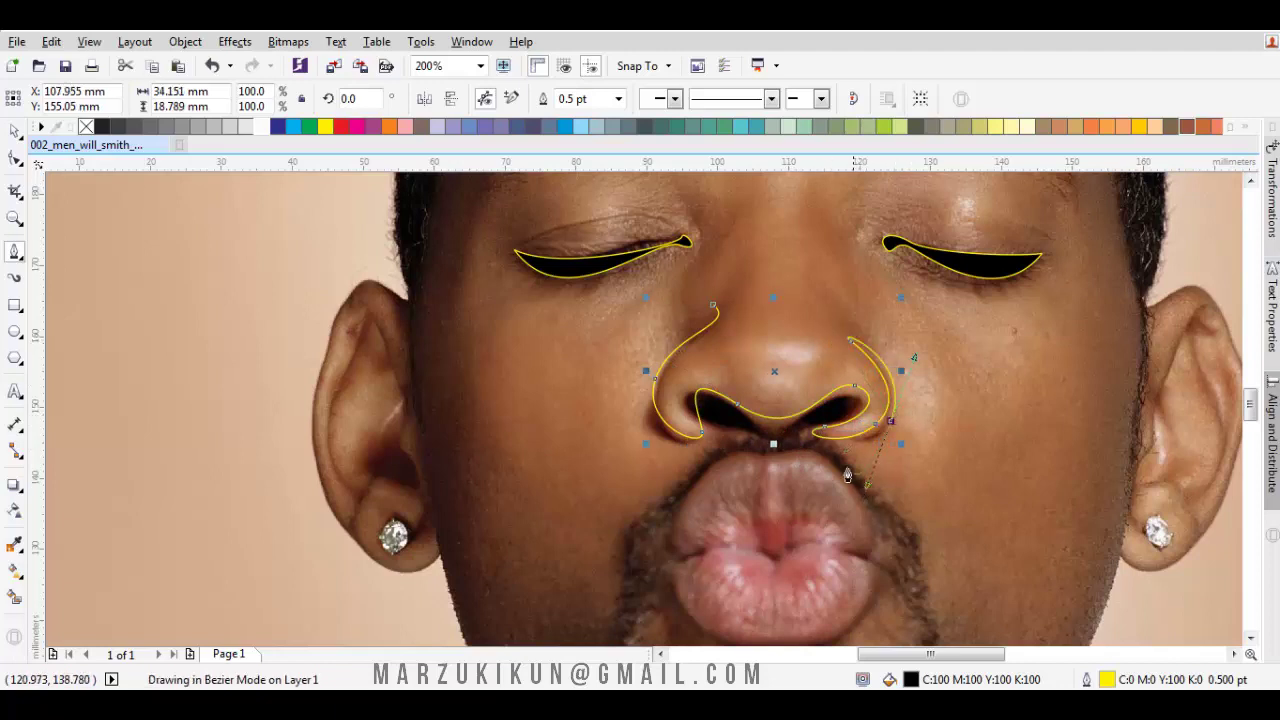
Close the nose outline along its underside and back up the left wing, about 21 mm high overall.
click(738, 462)
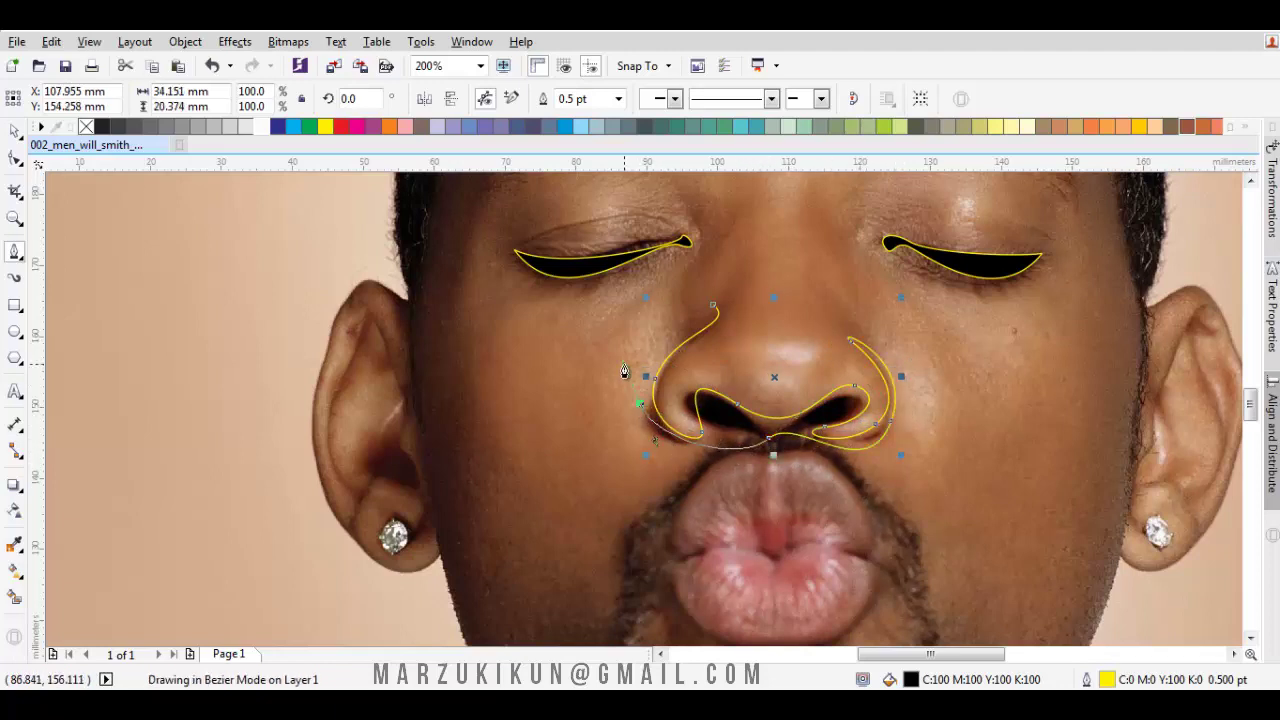
click(773, 453)
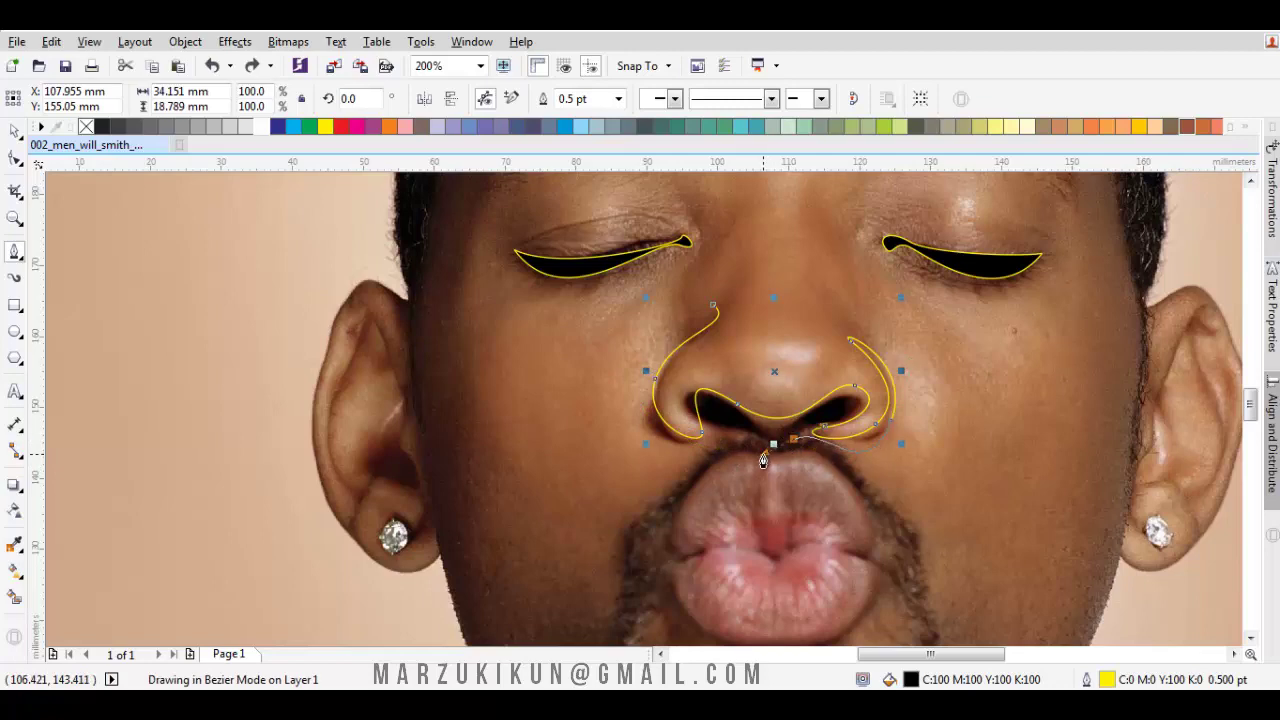
click(718, 435)
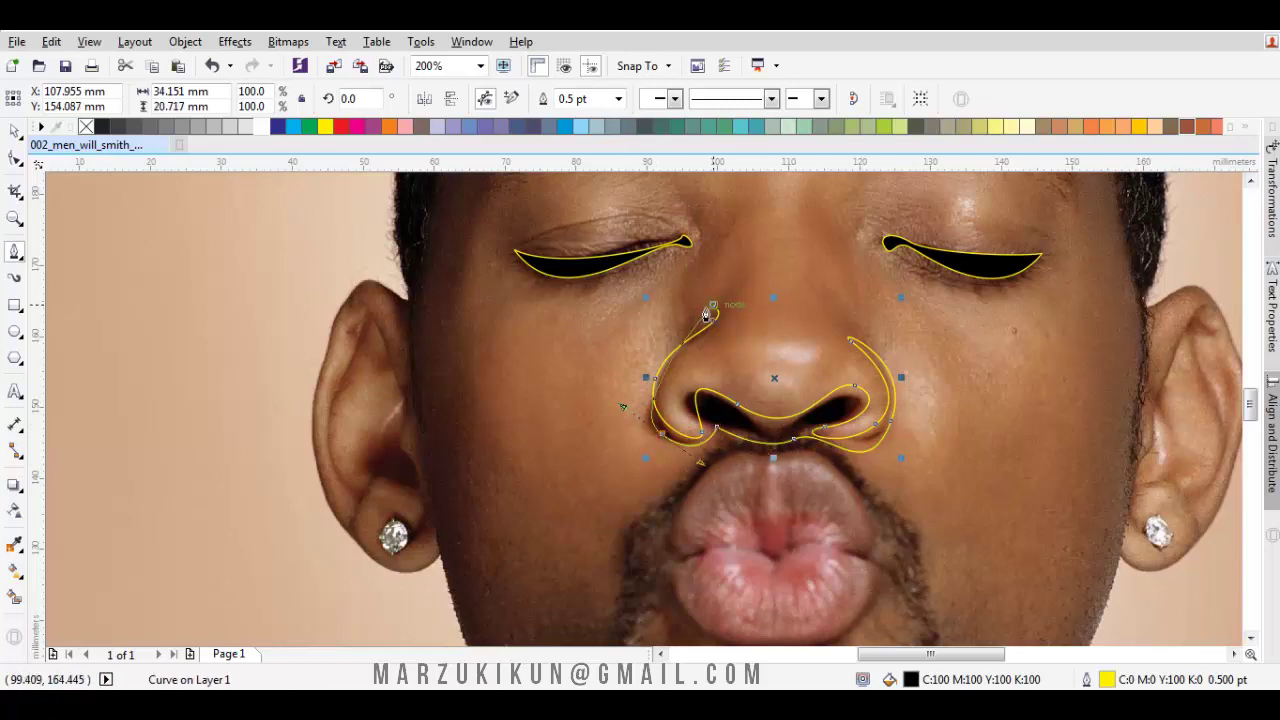
click(640, 365)
key(space)
Trace the line between the lips as a closed wavy curve with two upward peaks, about 31 mm wide and 7 mm high.
scroll(831, 429, down, 4)
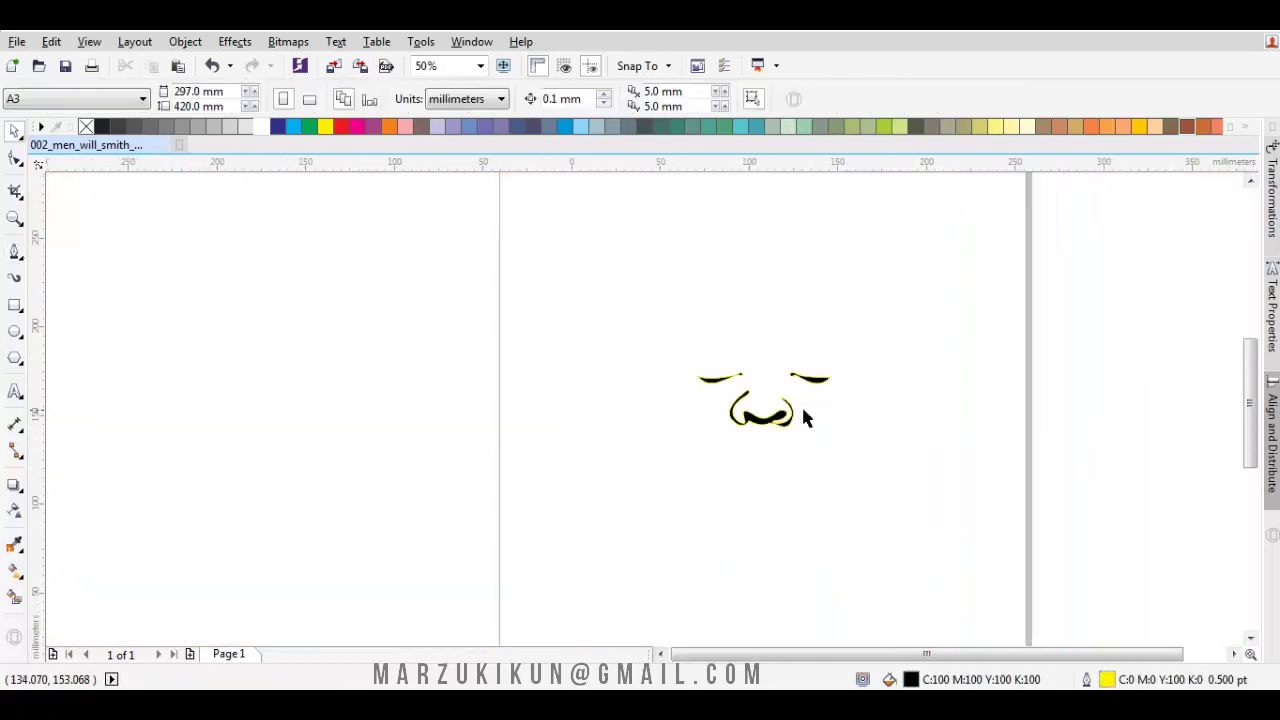
scroll(787, 433, up, 4)
scroll(787, 433, down, 2)
scroll(619, 456, up, 3)
key(space)
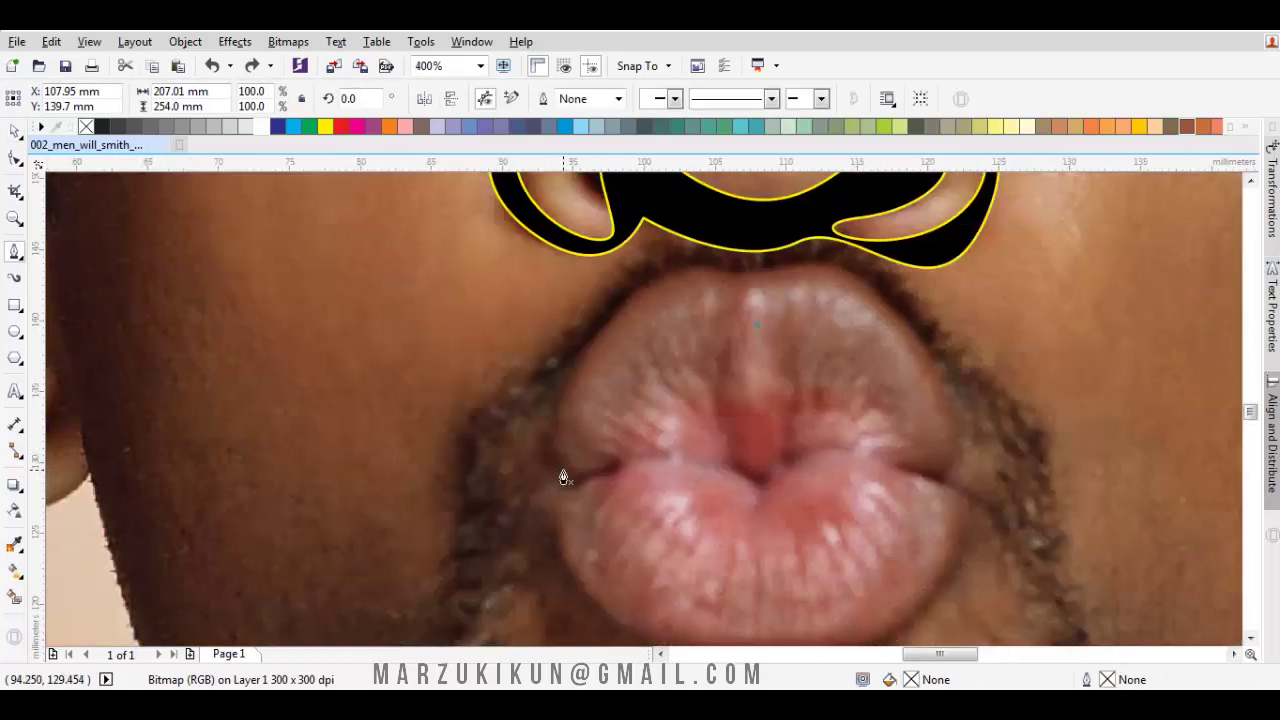
drag(563, 477, 566, 491)
drag(755, 490, 788, 512)
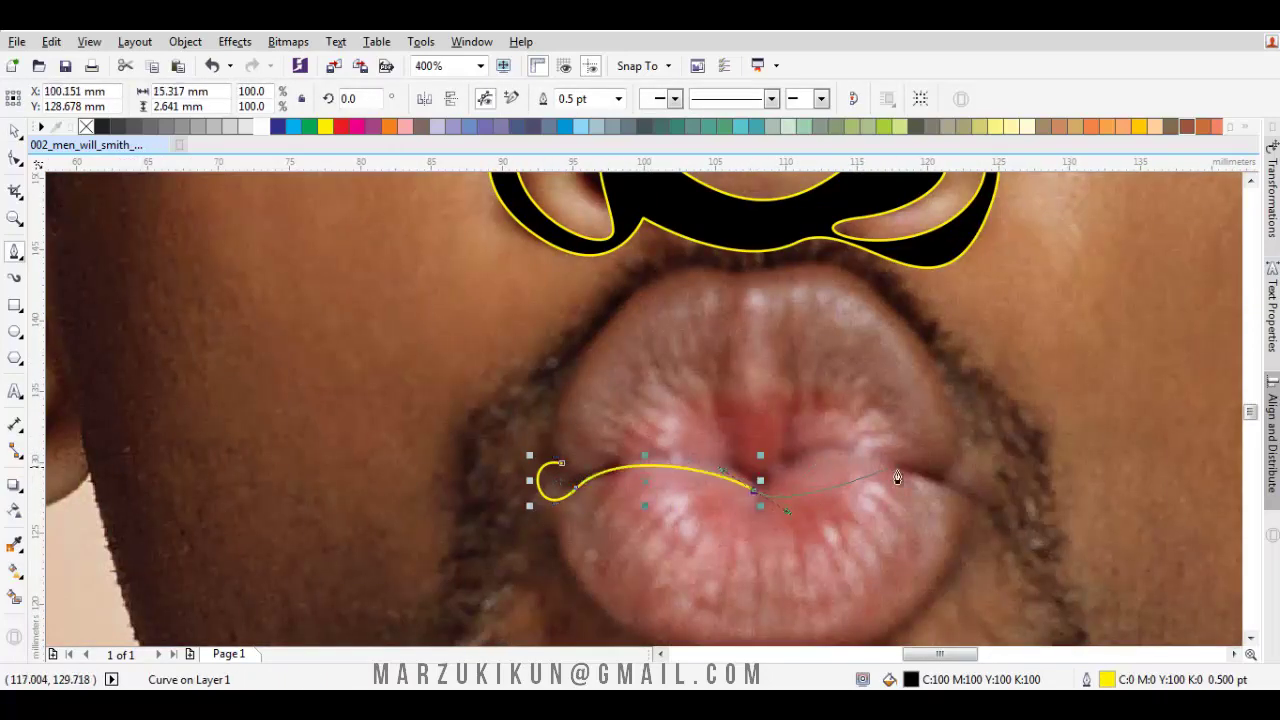
drag(898, 478, 955, 470)
drag(836, 450, 805, 472)
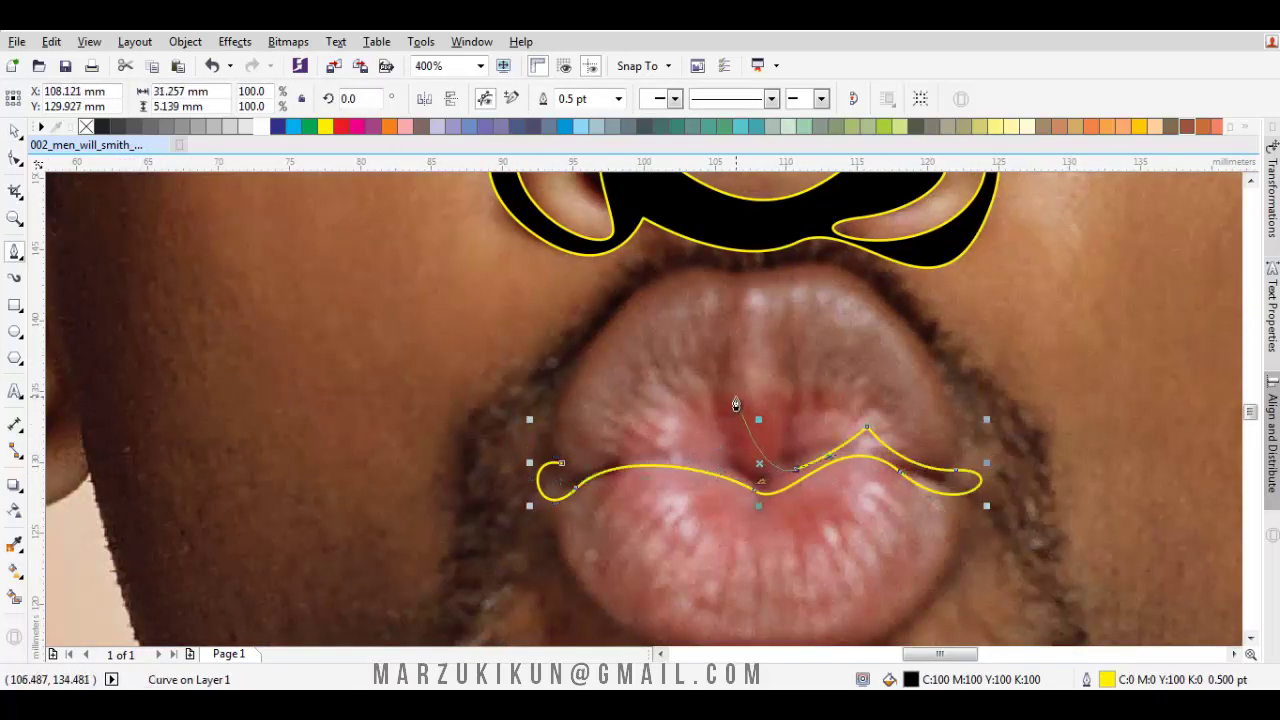
click(561, 463)
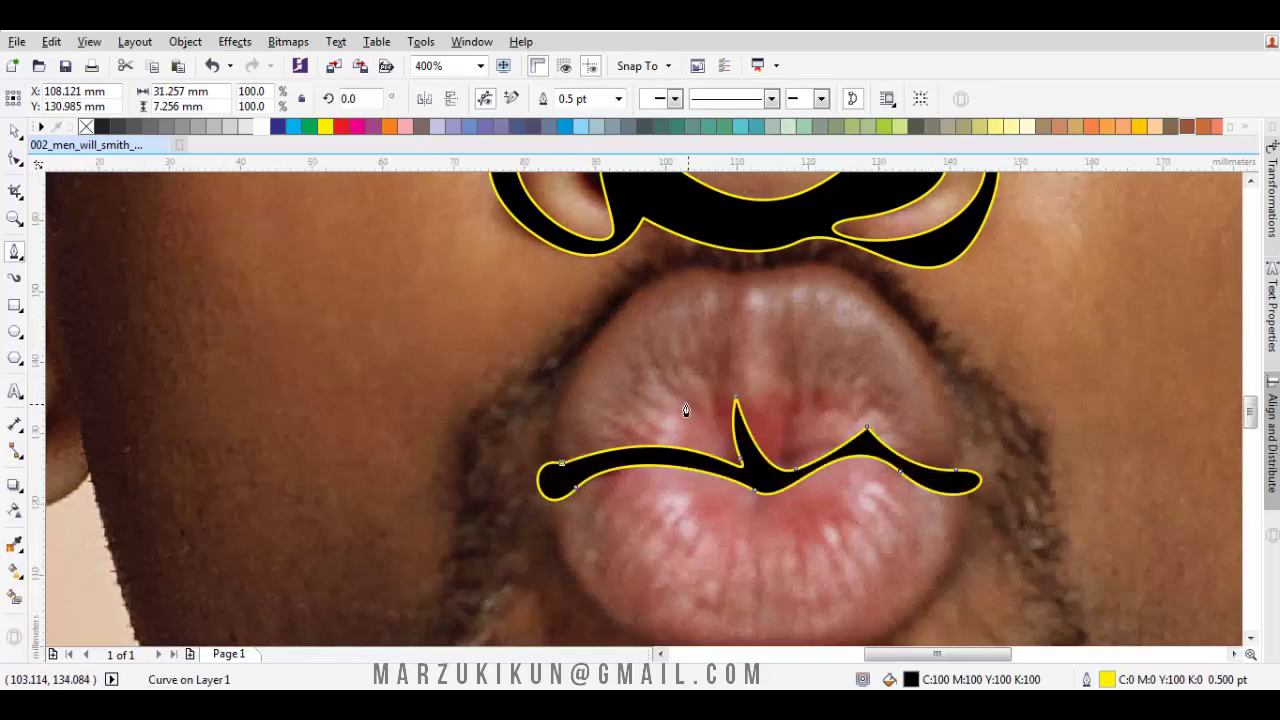
Trace the upper lip as a closed curve about 28 mm wide and 15 mm high, with its lower edge inside the mouth line.
scroll(571, 462, down, 2)
key(Escape)
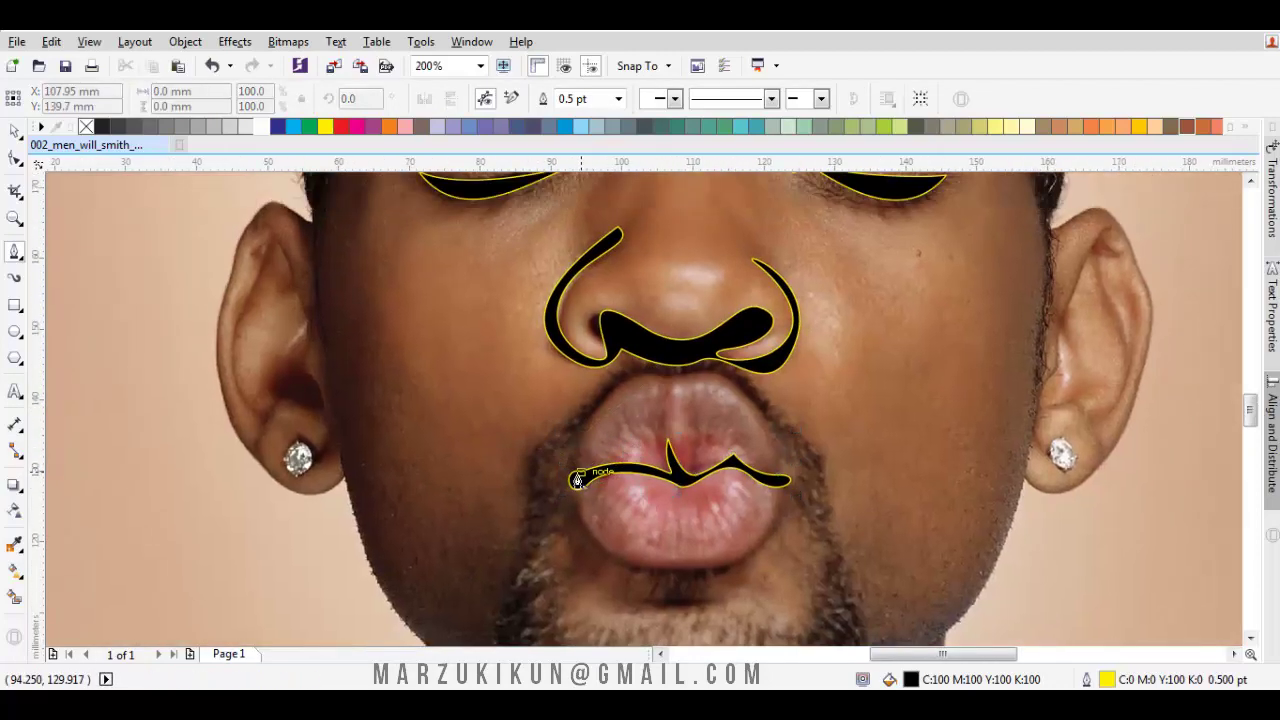
drag(679, 400, 748, 400)
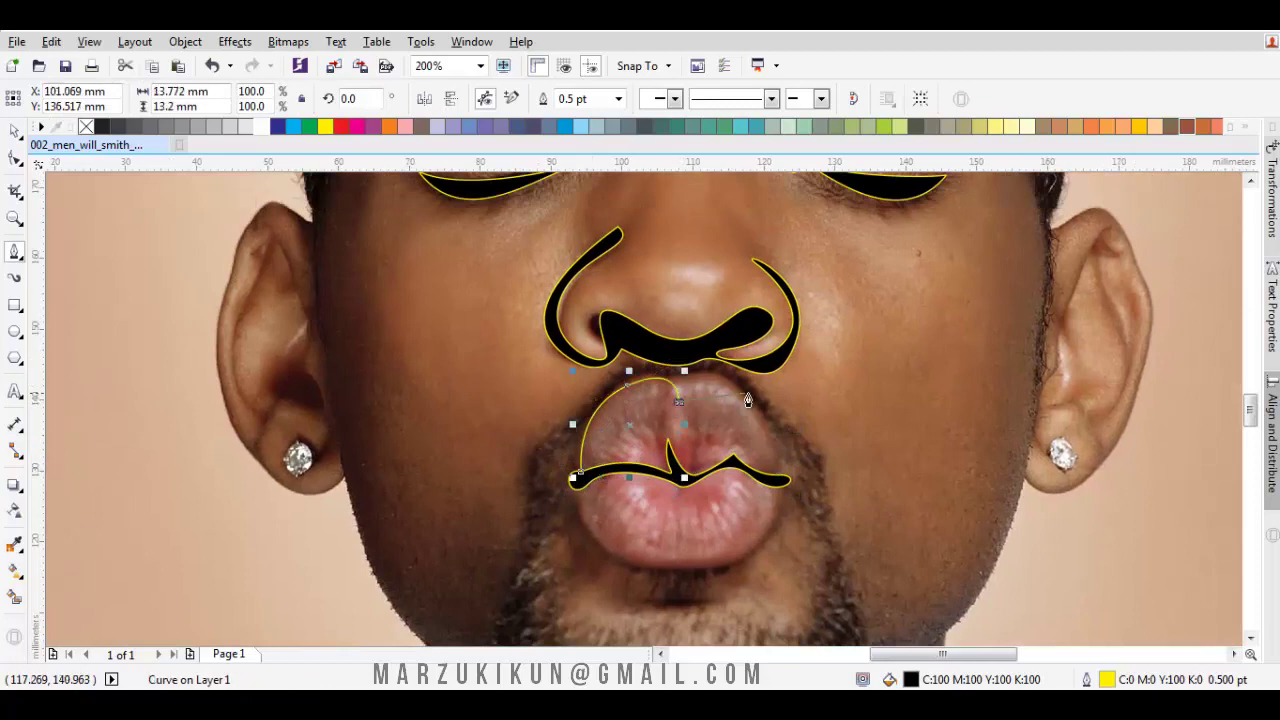
double_click(775, 480)
scroll(766, 480, up, 2)
click(755, 480)
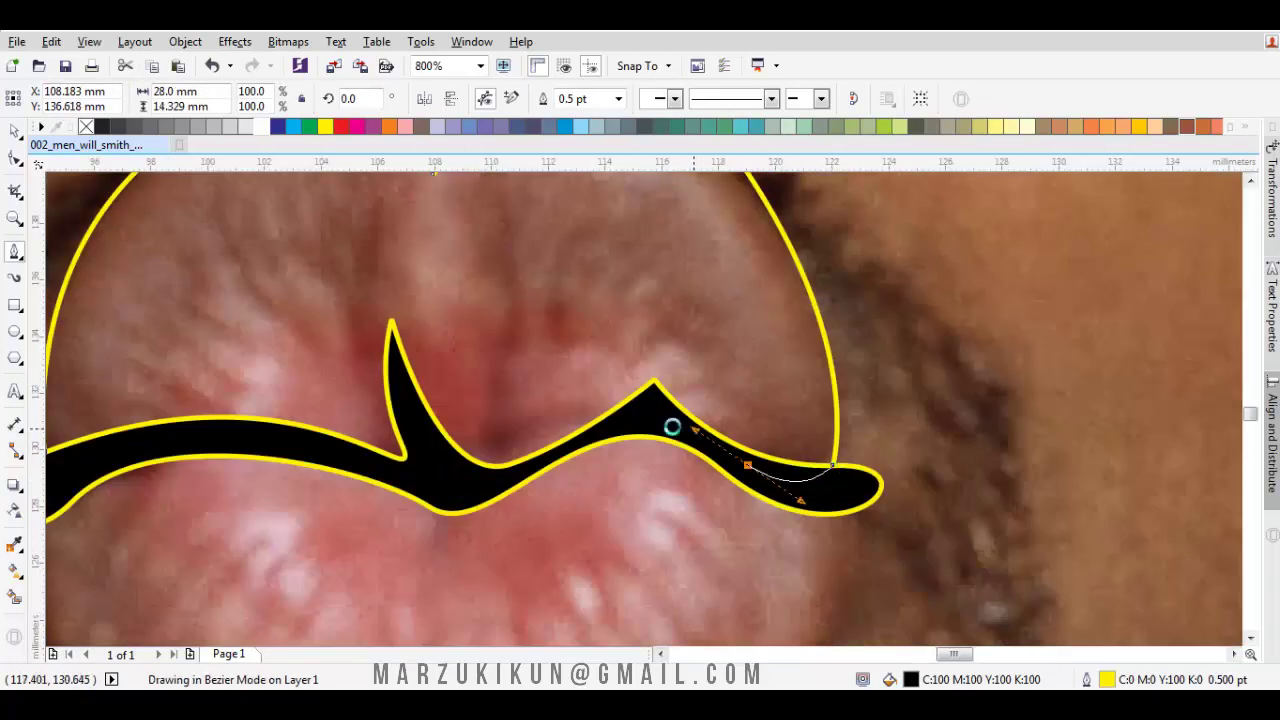
drag(722, 471, 716, 478)
scroll(590, 457, left, 4)
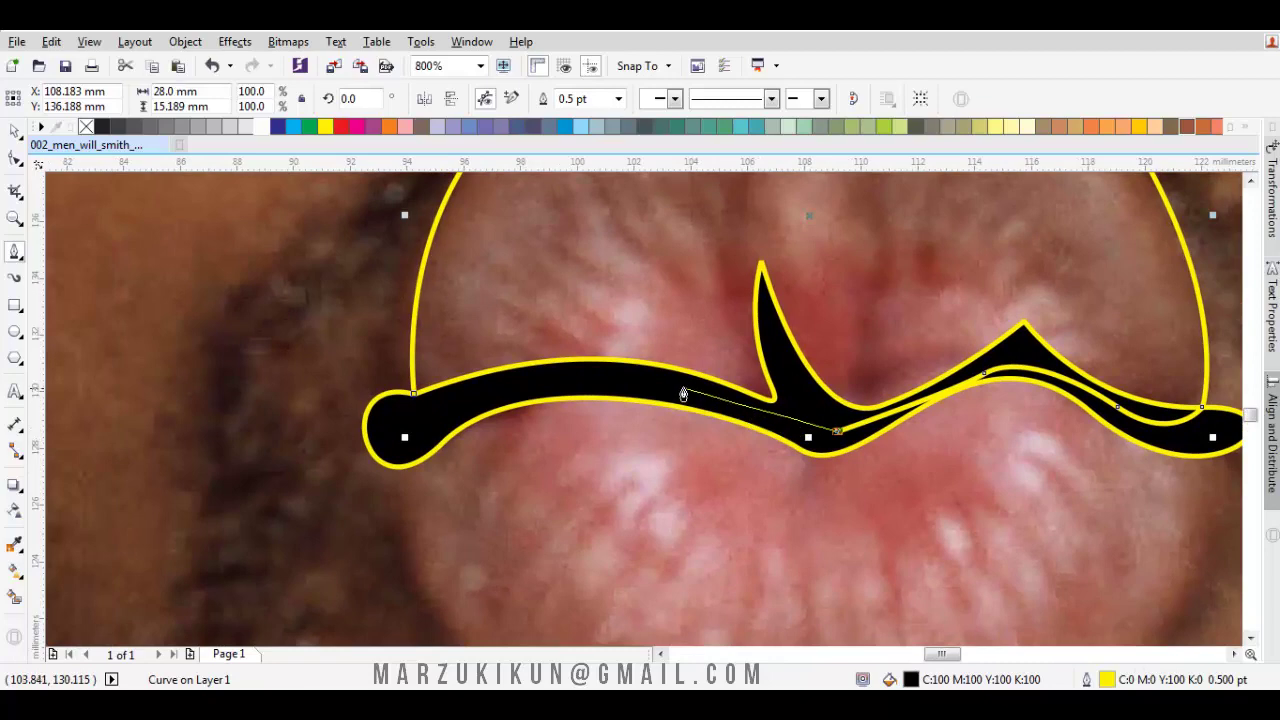
click(402, 437)
Place the upper lip behind the mouth line and fill it with red (C0 M100 Y100 K0).
scroll(402, 437, down, 1)
right_click(531, 367)
mouse_move(587, 490)
click(877, 548)
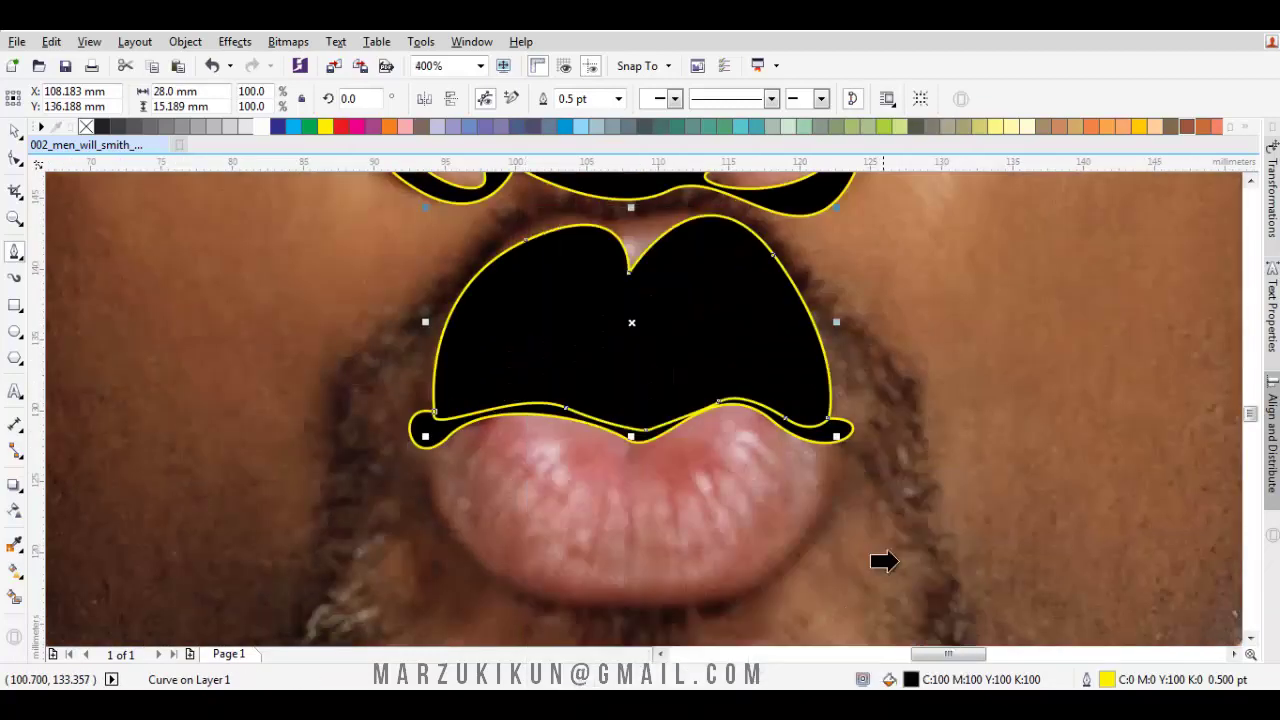
click(341, 126)
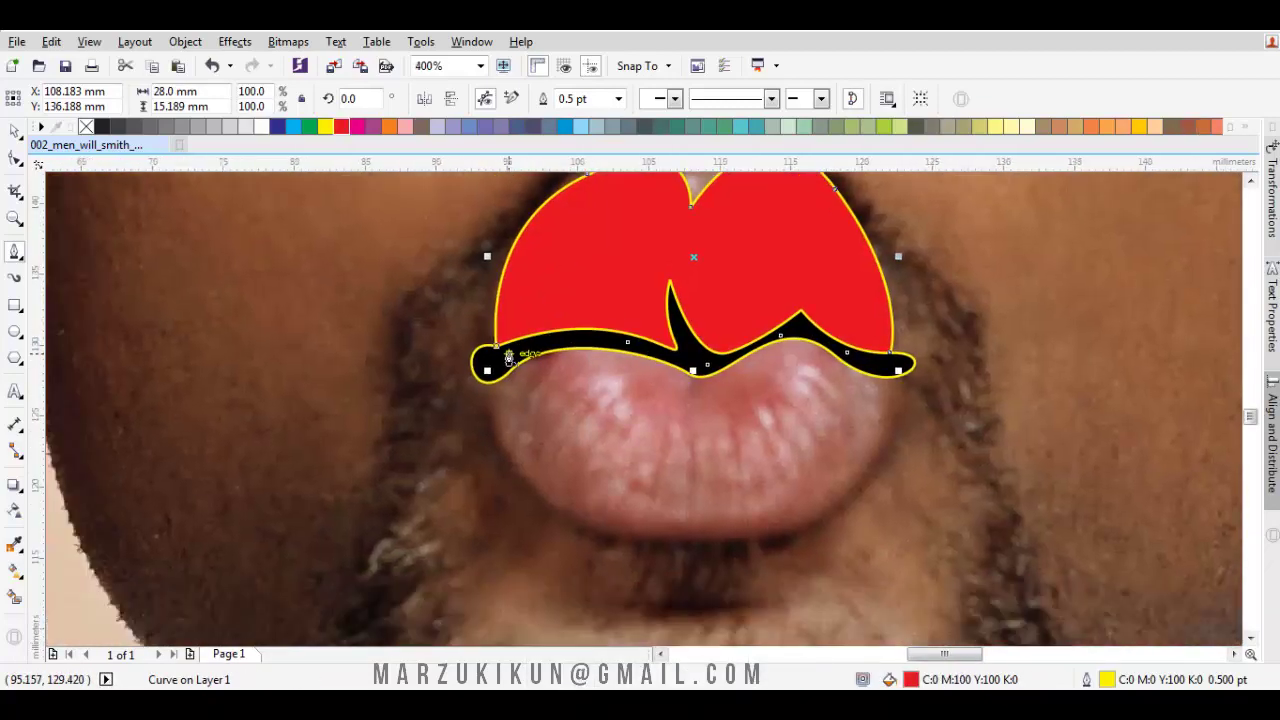
Trace the lower lip as a closed rounded curve about 27 mm wide and 20 mm high, overlapping the mouth line.
drag(511, 358, 477, 639)
drag(908, 404, 848, 213)
click(533, 372)
Place the lower lip behind the other mouth shapes and fill it with pink (C0 M40 Y20 K0).
right_click(655, 208)
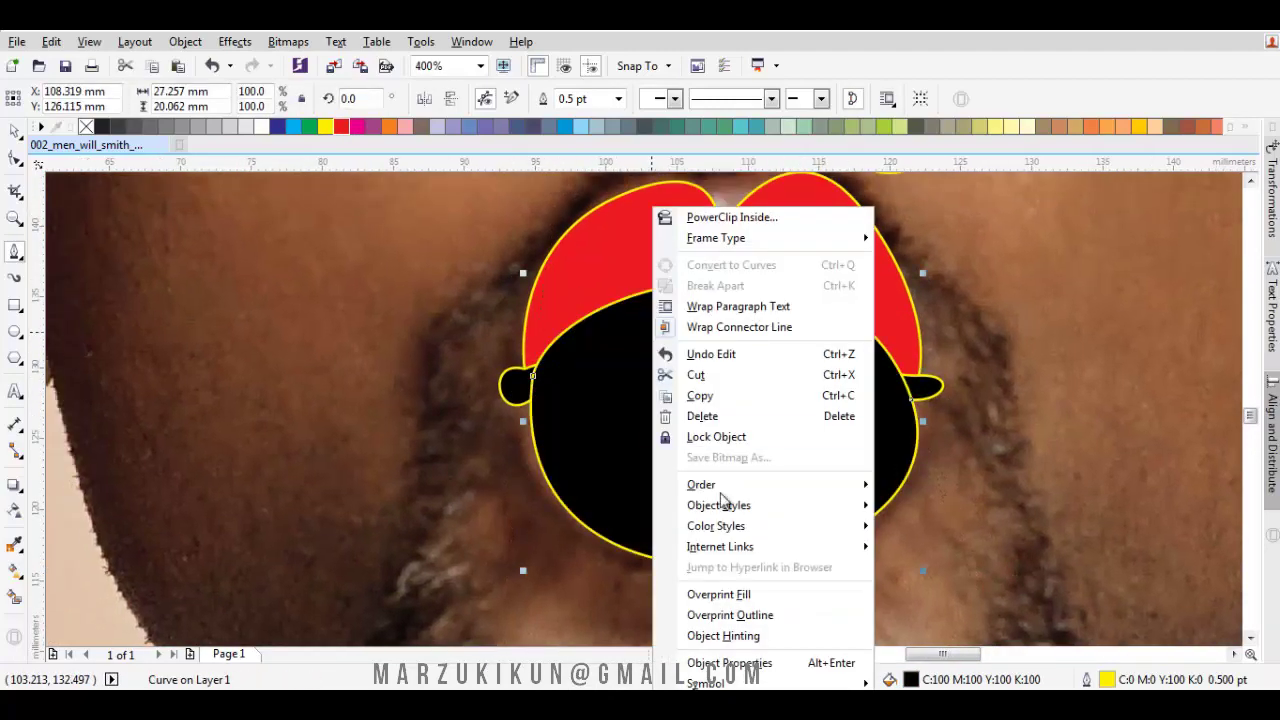
mouse_move(723, 491)
click(928, 623)
click(742, 388)
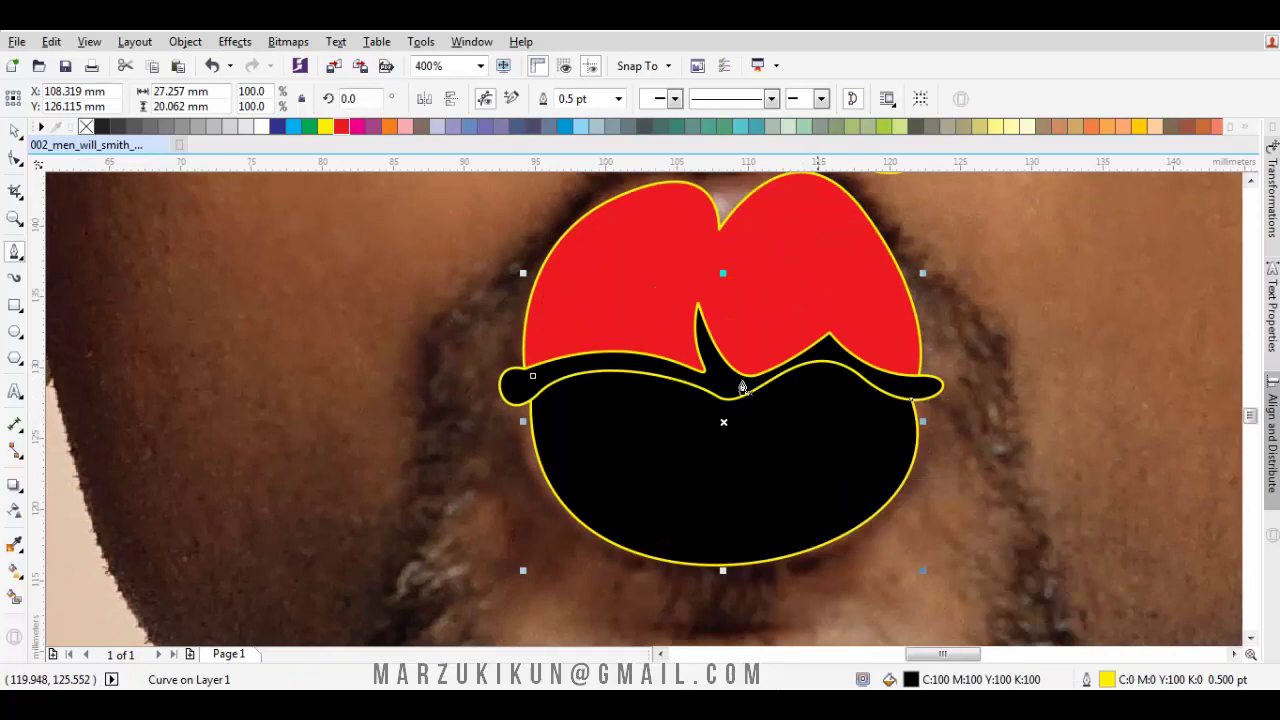
click(405, 126)
Undo the accidental move of the reference photo.
scroll(631, 368, down, 3)
scroll(713, 335, down, 1)
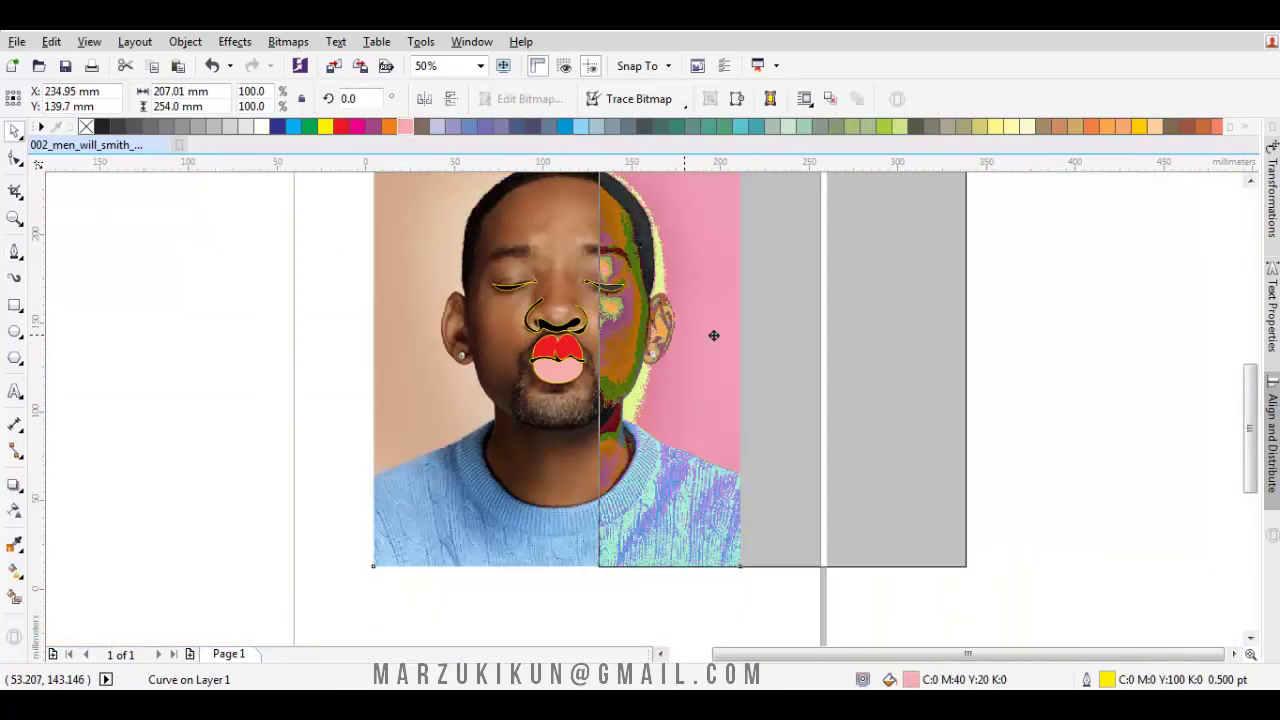
key(ctrl+z)
key(ctrl+z)
key(ctrl+z)
Reshape the upper lip's nodes and handles into two fuller, rounded lobes on either side of the centre dip.
scroll(600, 350, up, 2)
double_click(667, 360)
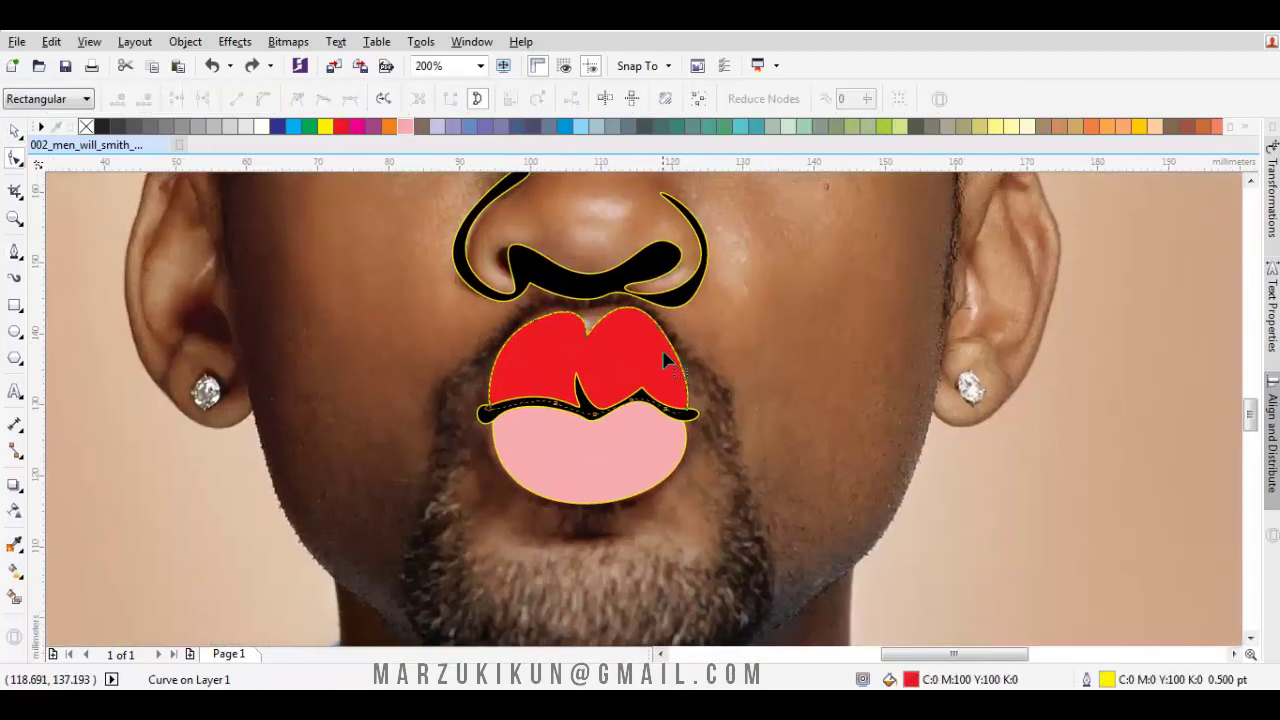
drag(612, 365, 790, 508)
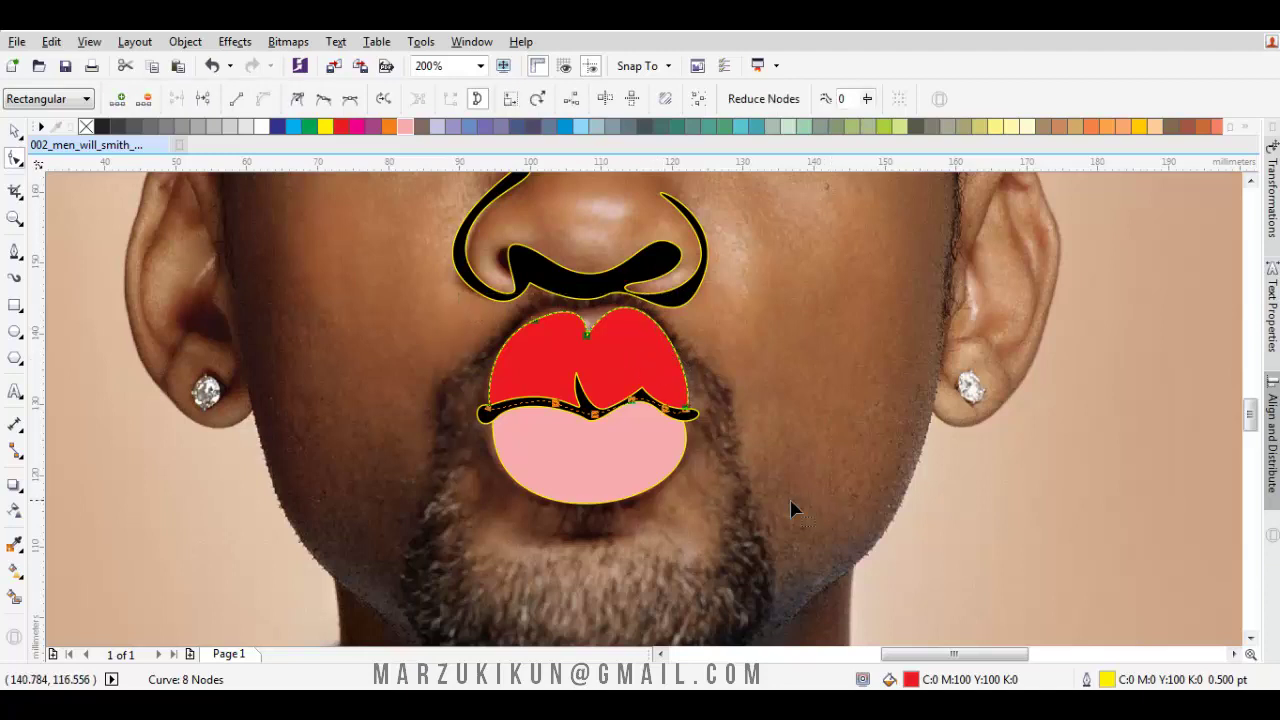
right_click(655, 380)
click(700, 168)
scroll(512, 337, up, 1)
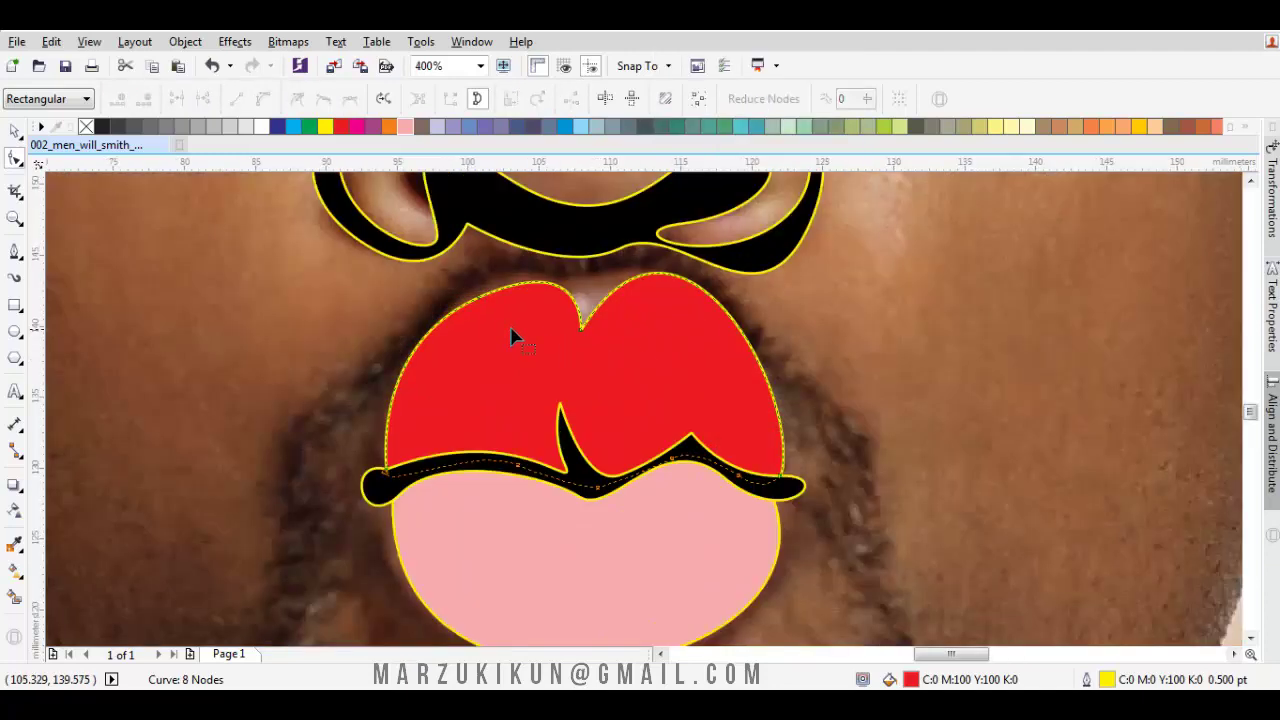
drag(585, 337, 784, 223)
drag(819, 434, 857, 464)
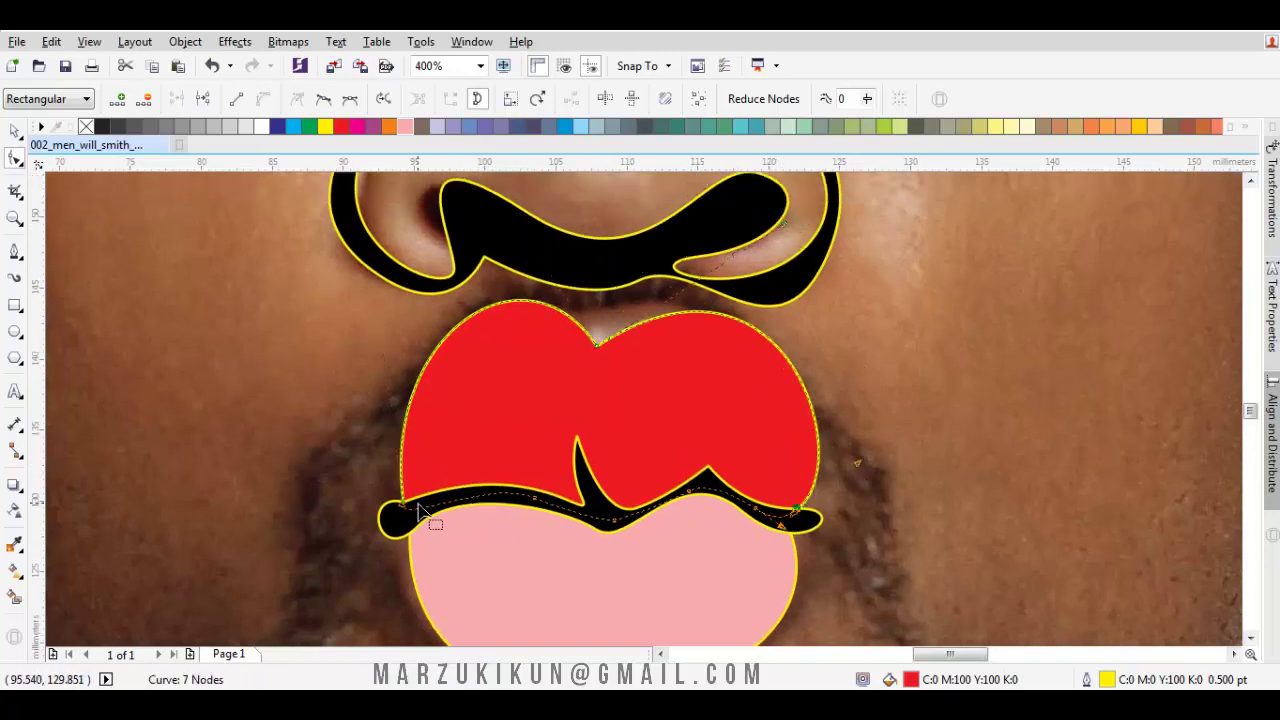
drag(405, 514, 399, 513)
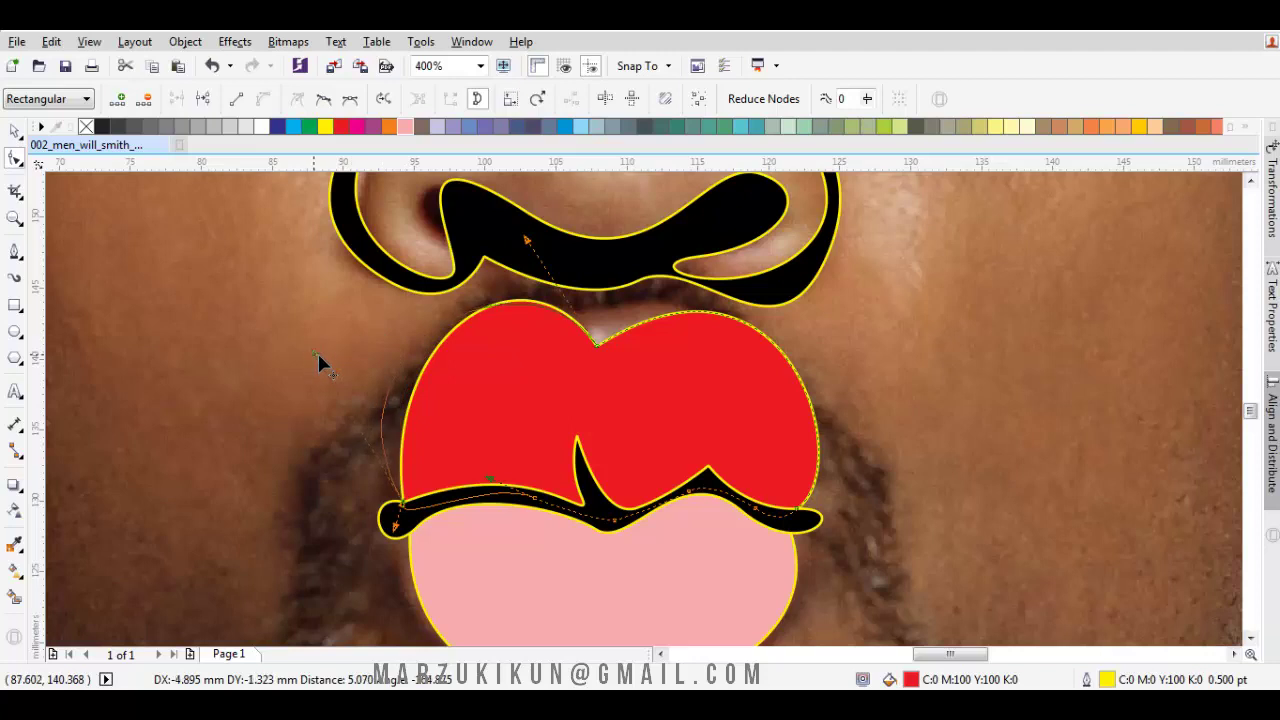
drag(316, 354, 318, 356)
Reshape the lower lip's curve handles to make its lower edge slightly wider and deeper.
scroll(596, 403, down, 2)
click(659, 394)
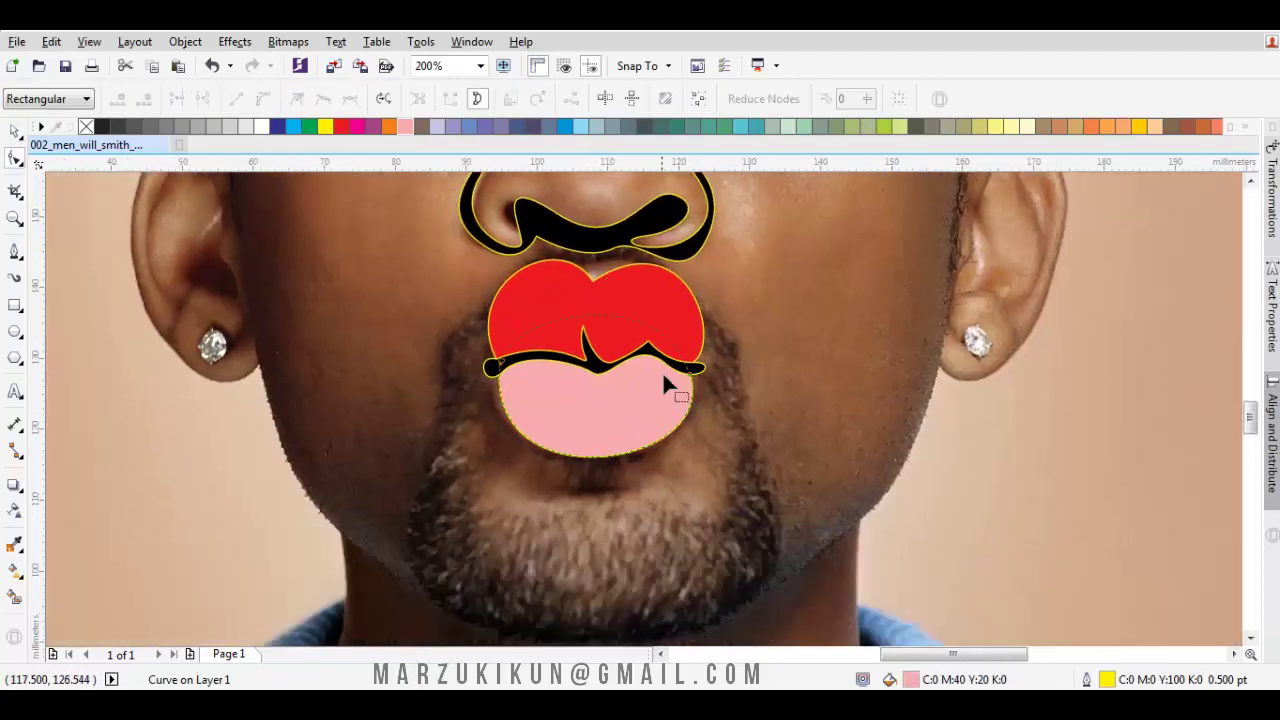
click(689, 373)
drag(722, 467, 716, 500)
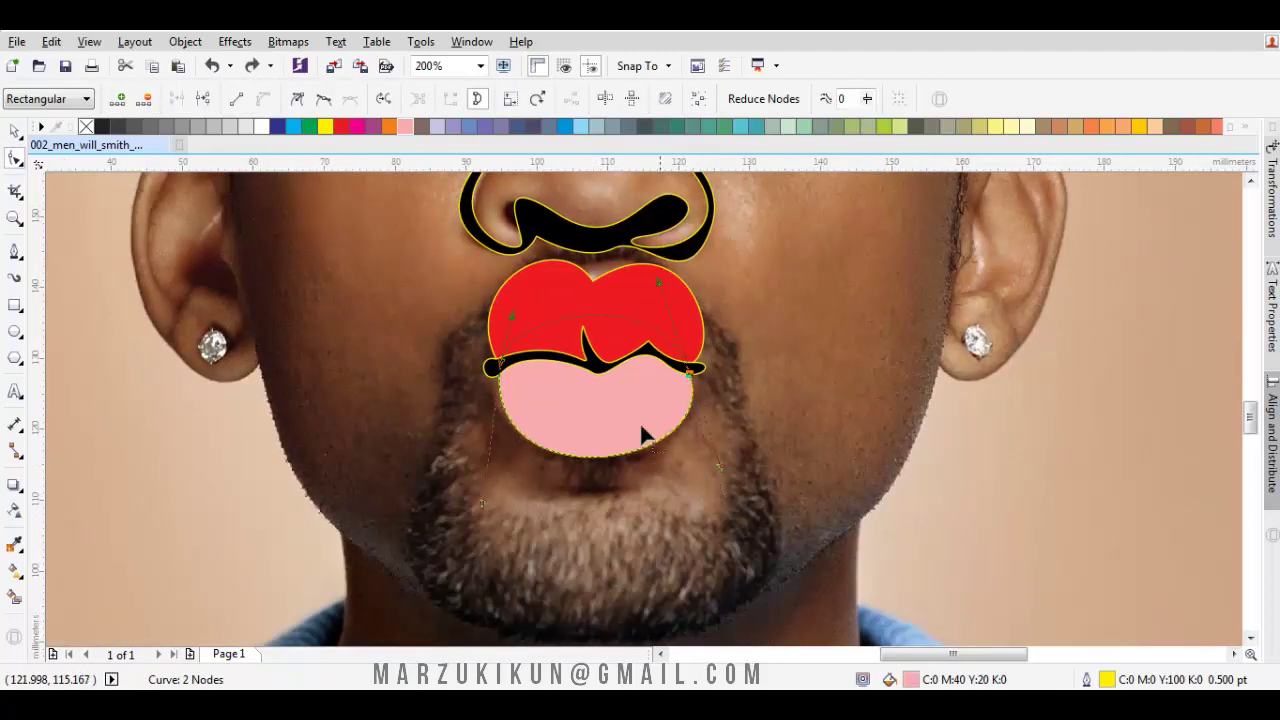
drag(893, 592, 893, 592)
right_click(758, 372)
click(808, 149)
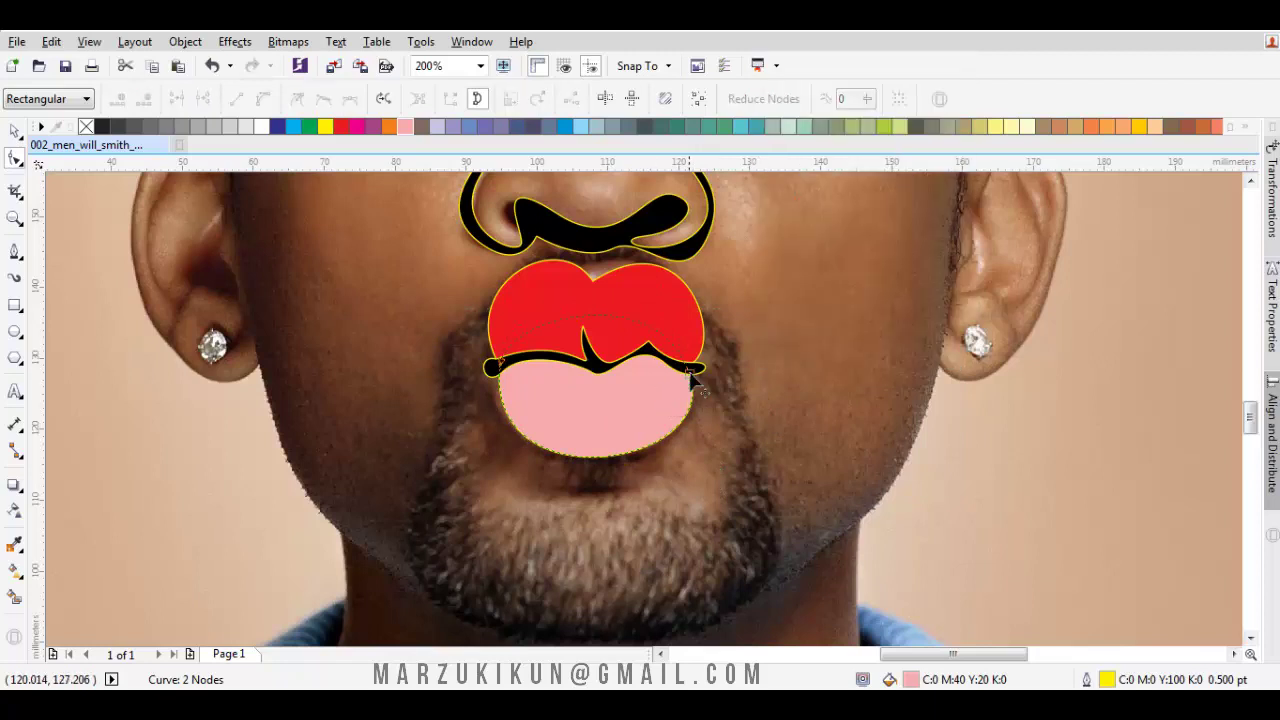
drag(481, 509, 454, 506)
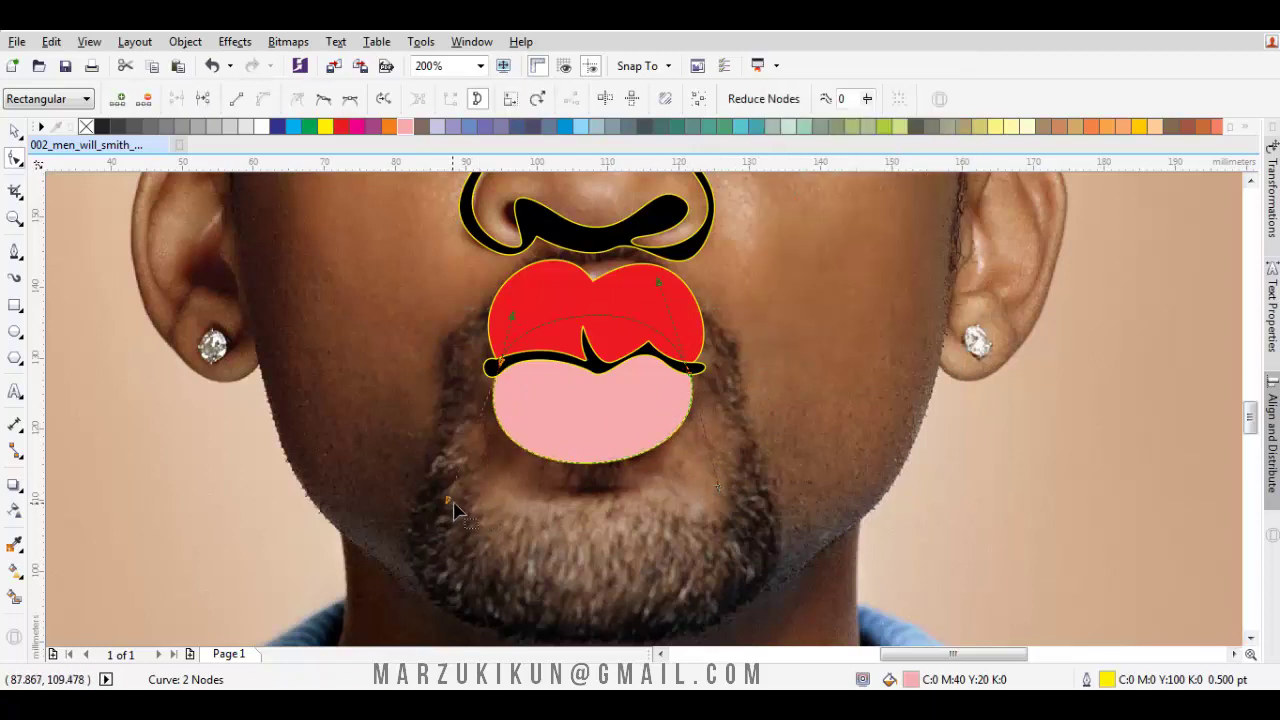
key(space)
key(Escape)
Start the beard outline with the Pen tool beneath the nose, curving around the upper lip and down the beard edge on the photo's left.
scroll(493, 478, down, 2)
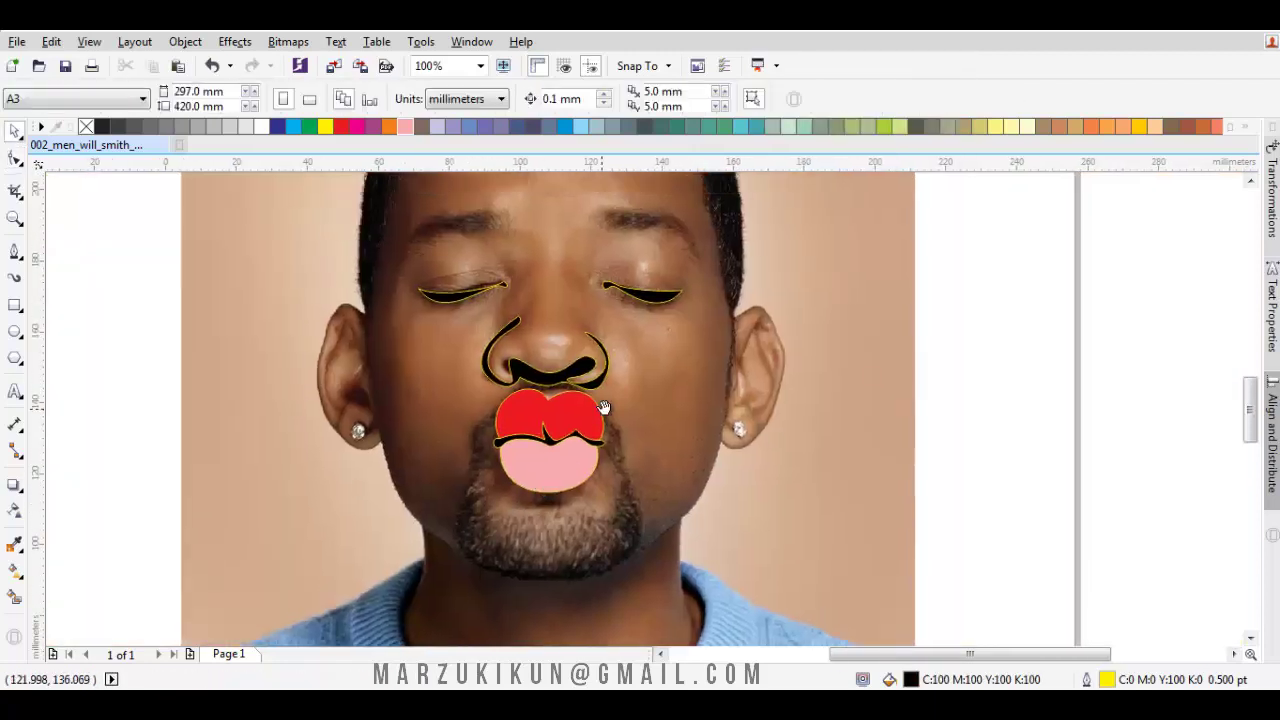
scroll(602, 420, up, 2)
scroll(602, 420, down, 2)
scroll(637, 400, up, 2)
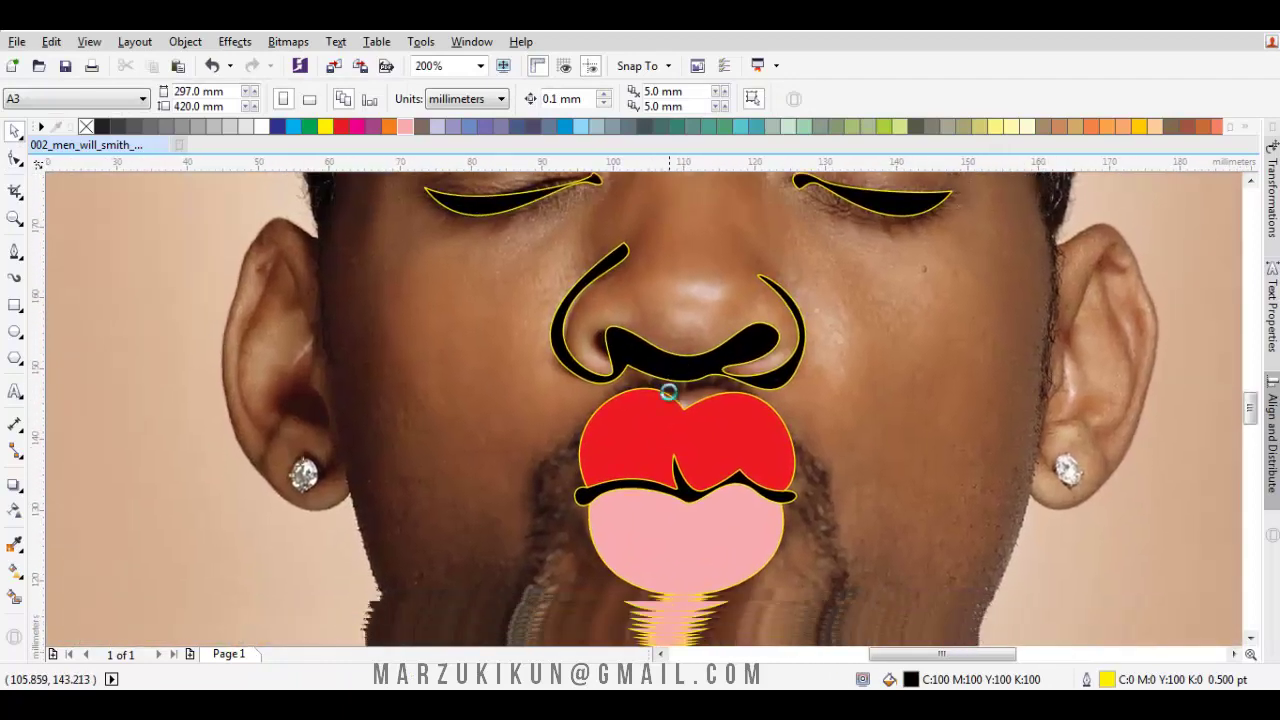
key(F5)
scroll(650, 395, up, 2)
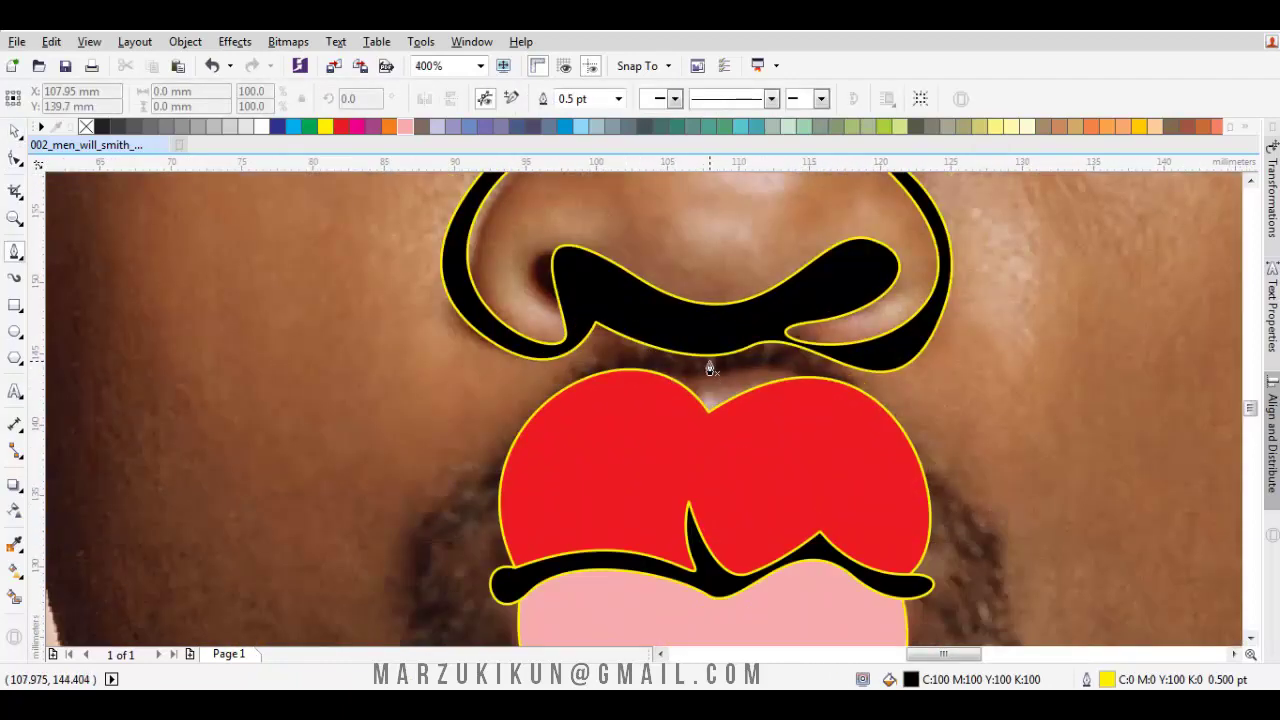
scroll(526, 371, down, 2)
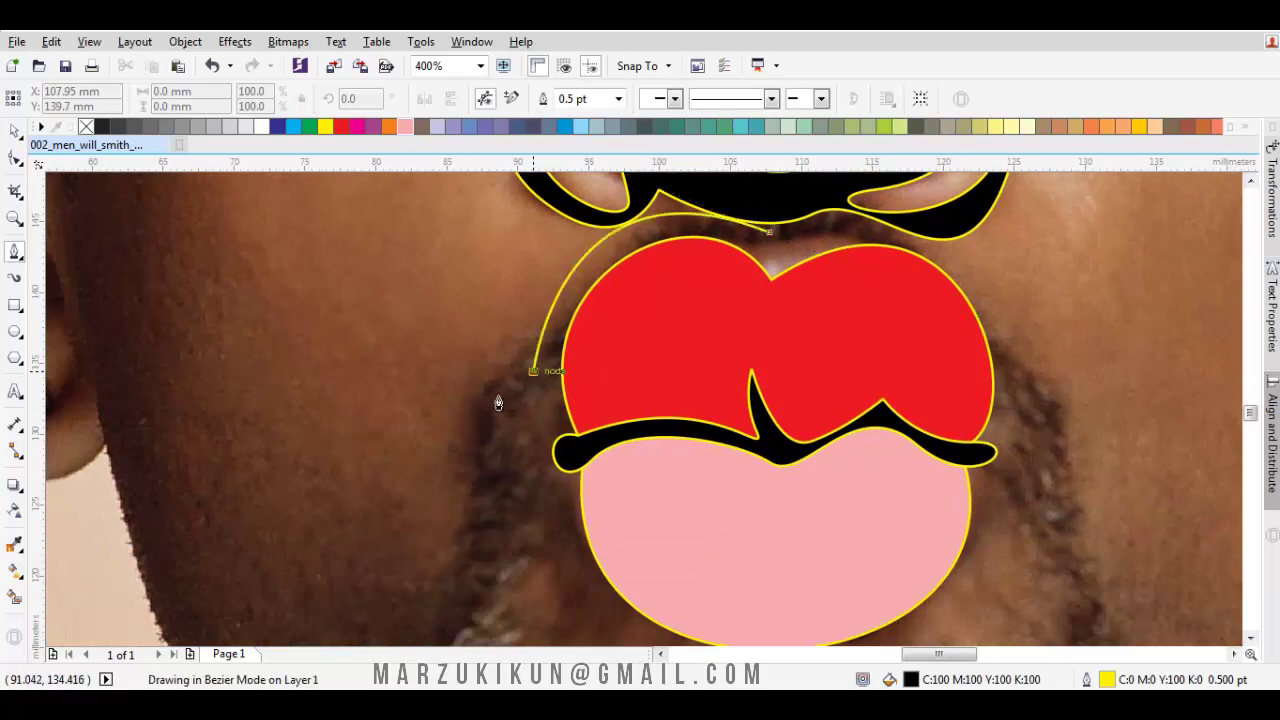
scroll(500, 394, down, 2)
click(495, 357)
scroll(492, 345, up, 2)
click(470, 318)
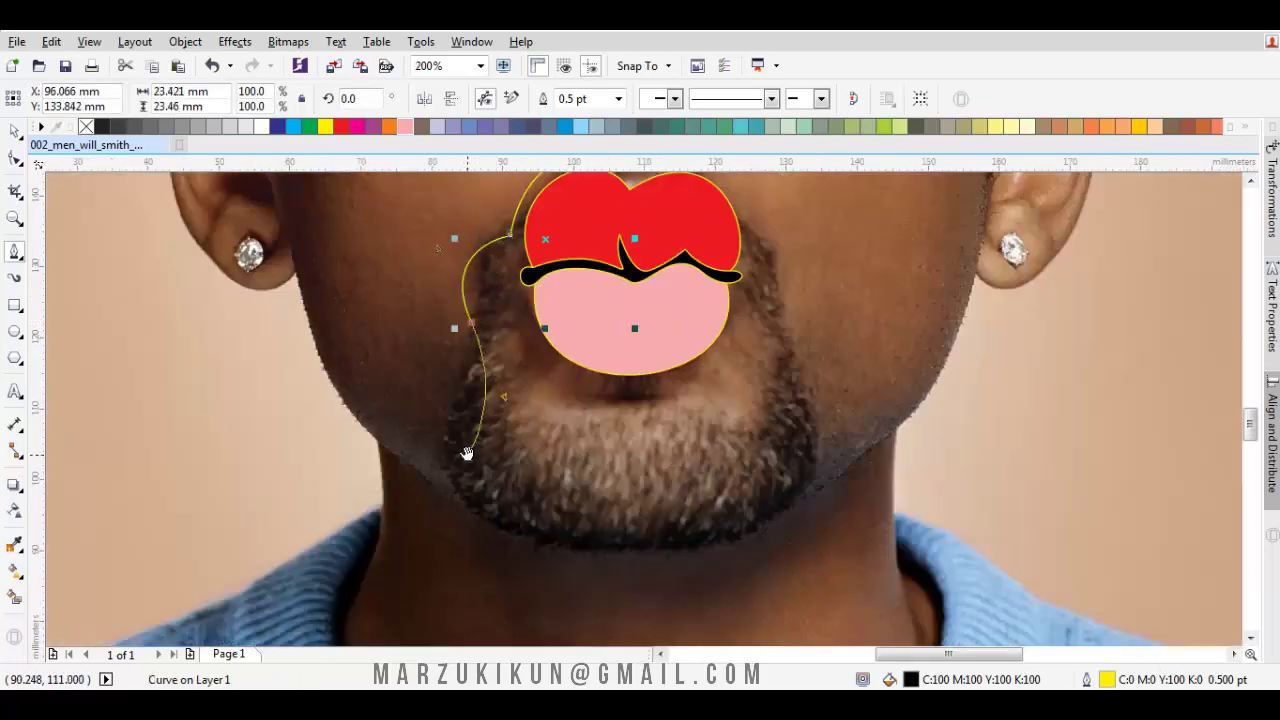
Continue the beard outline below the chin and up the opposite side, closing it beneath the nose at about 52 mm wide and 61 mm high.
scroll(463, 443, down, 2)
mouse_move(517, 477)
mouse_down()
mouse_move(706, 543)
mouse_move(611, 497)
mouse_up()
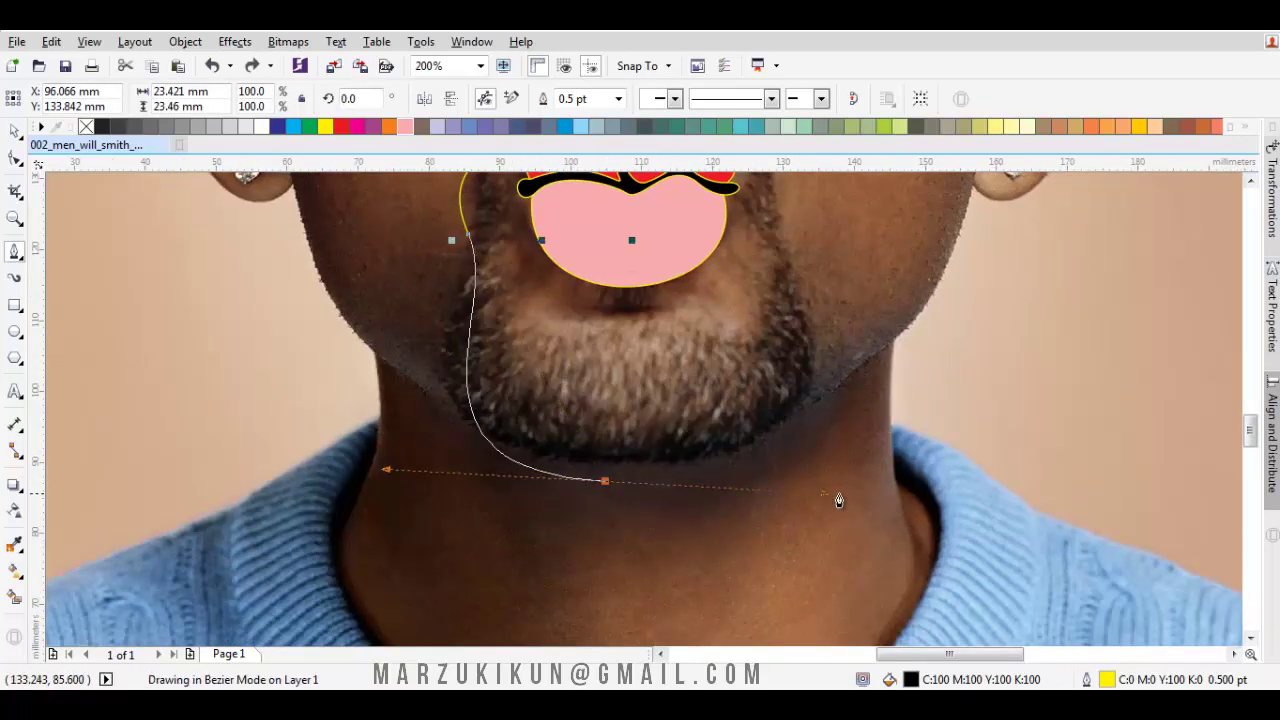
click(836, 332)
scroll(800, 350, up, 1)
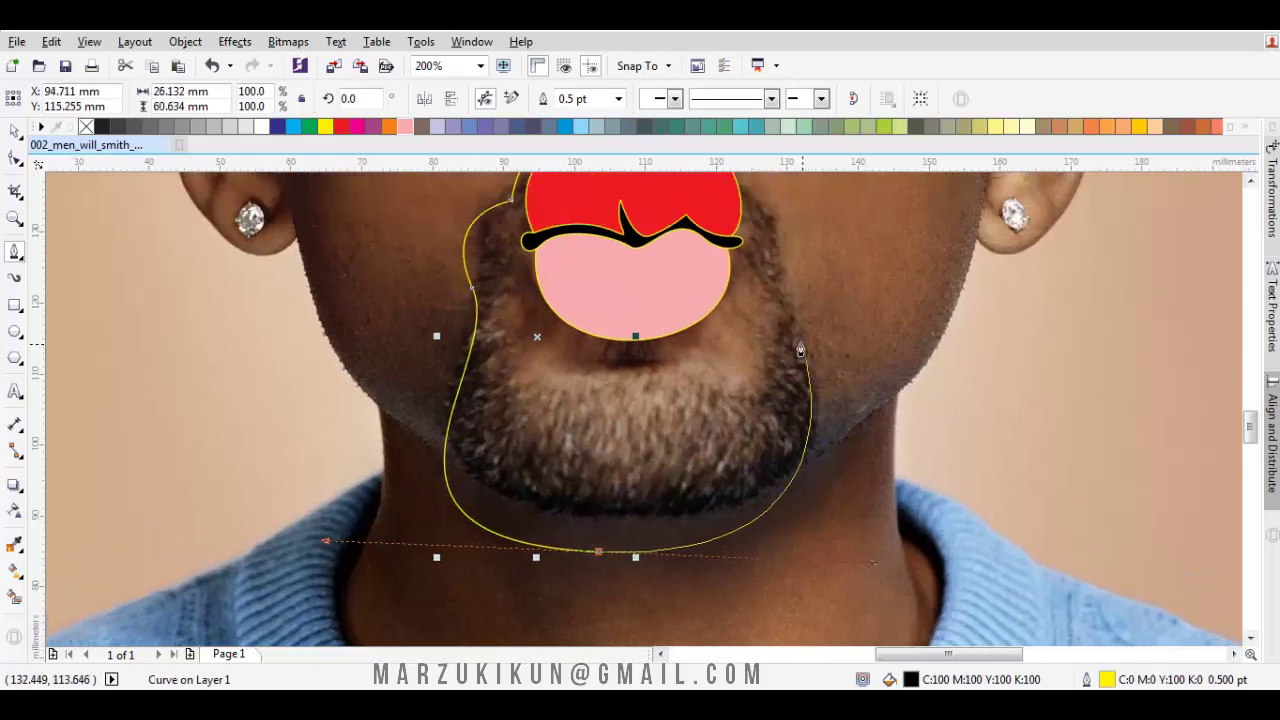
drag(782, 218, 784, 191)
scroll(762, 243, up, 2)
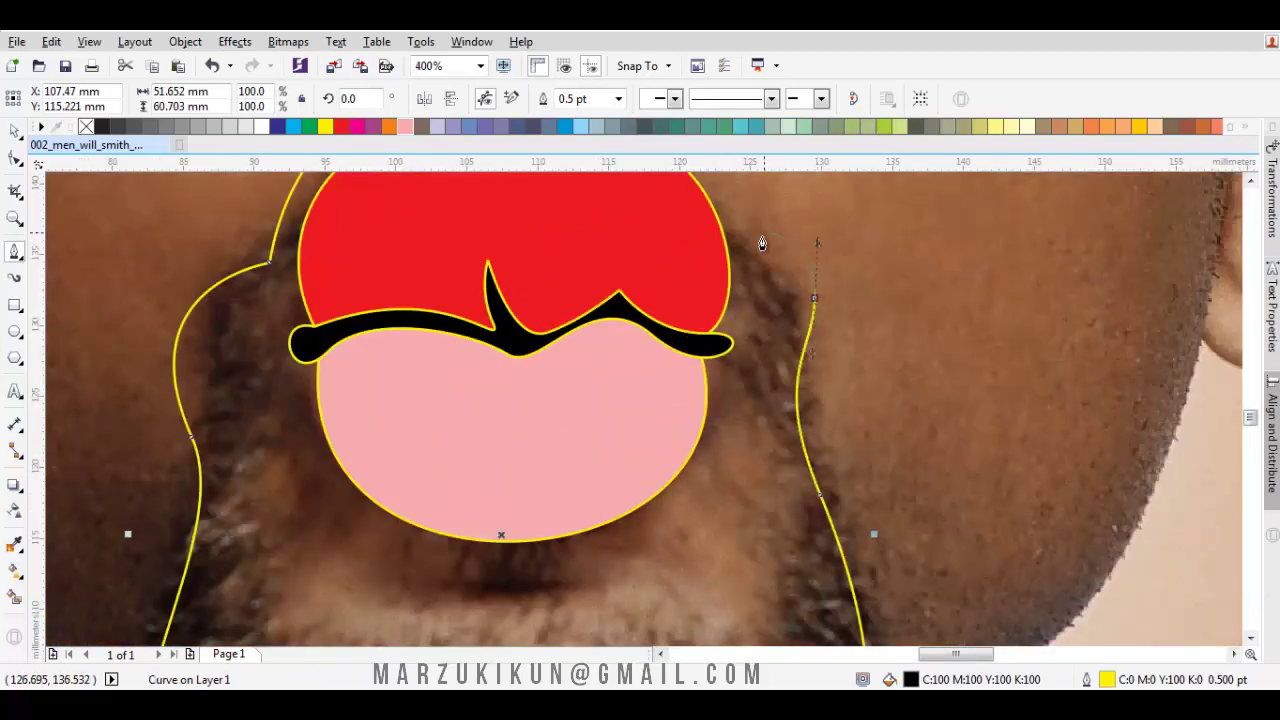
scroll(762, 243, down, 1)
scroll(709, 285, up, 1)
click(608, 251)
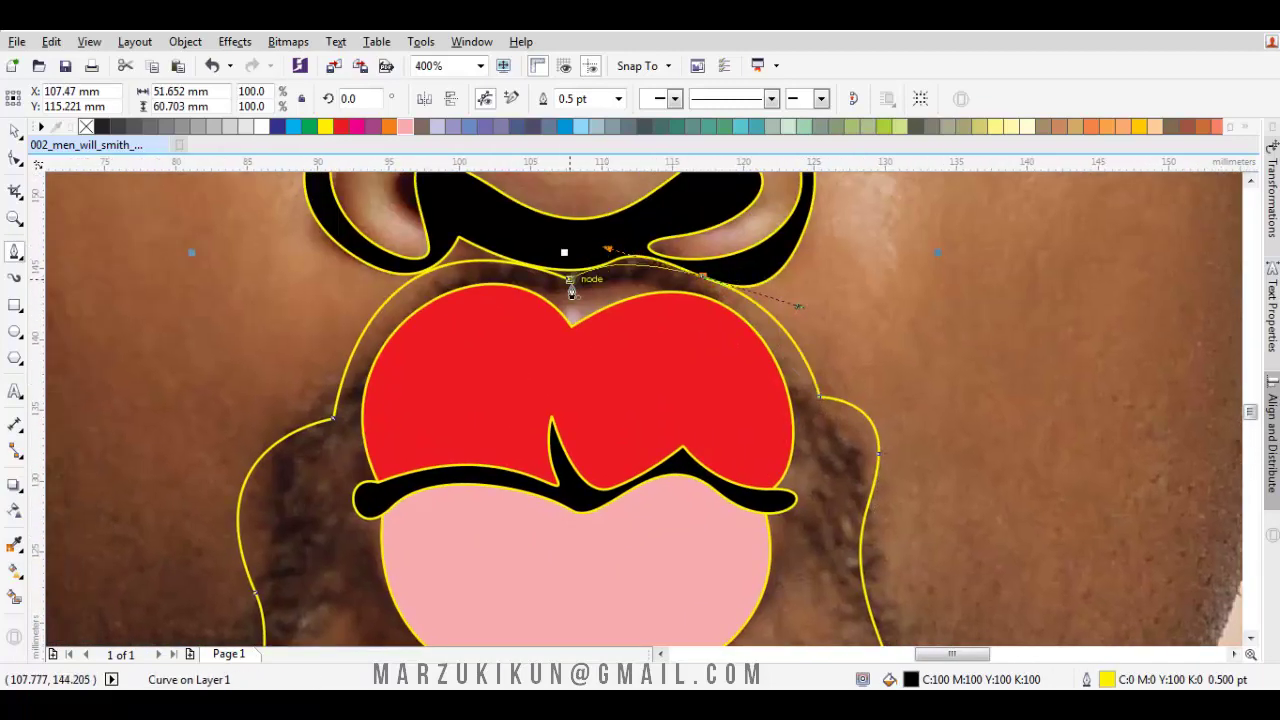
Place the beard shape behind the lip and mouth shapes and remove its fill.
scroll(608, 400, down, 1)
scroll(614, 335, down, 1)
right_click(618, 336)
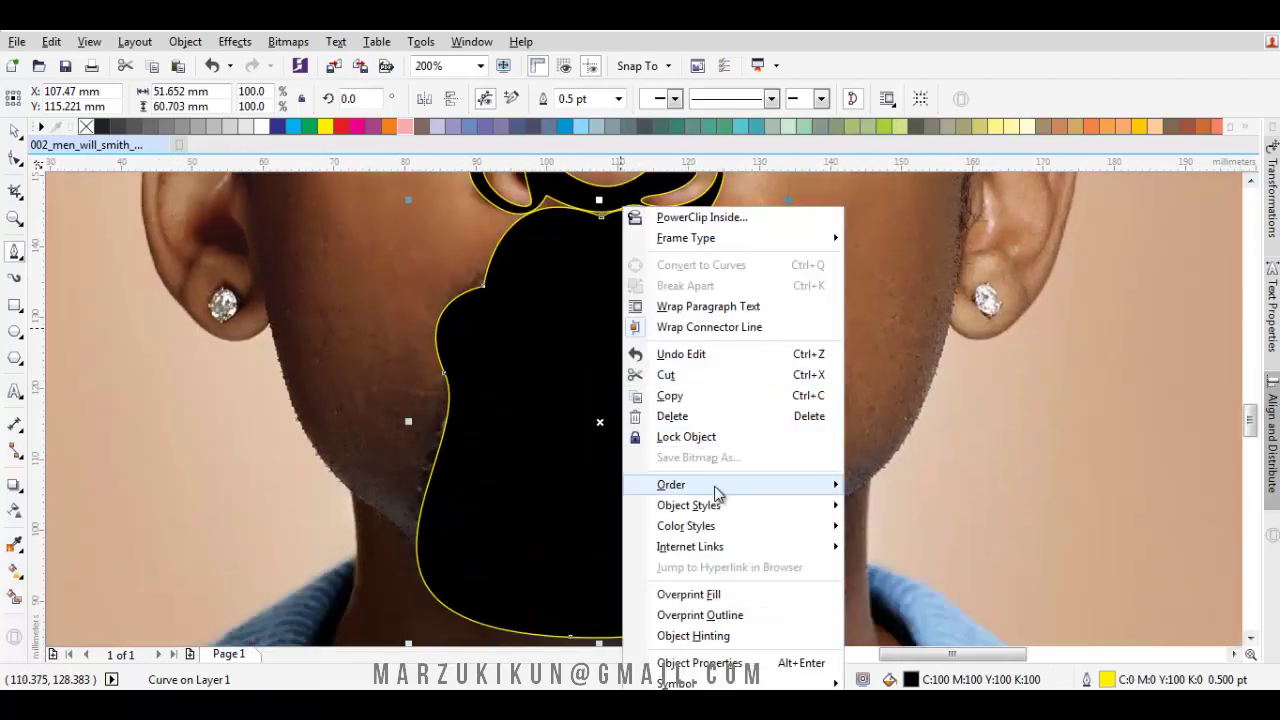
click(923, 629)
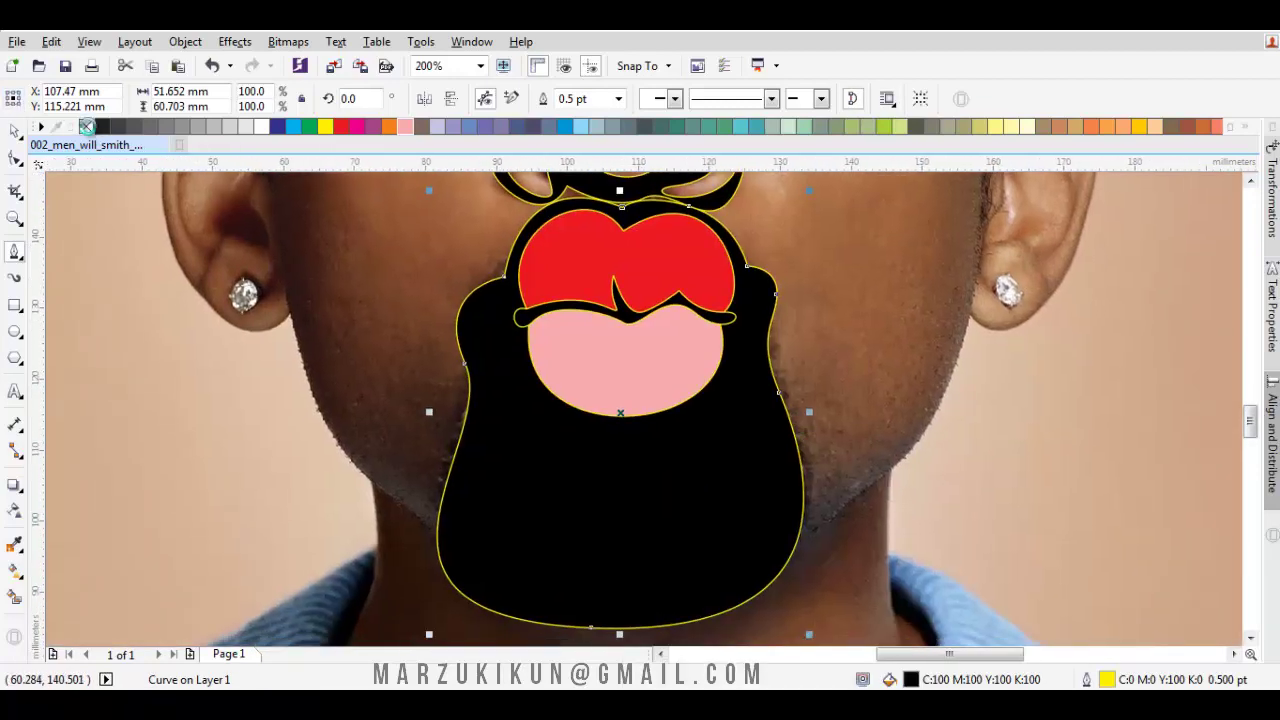
click(86, 126)
Trace a closed bare-skin patch inside the beard around the lower lip, with an arched notch rising to the lip's bottom centre.
click(545, 293)
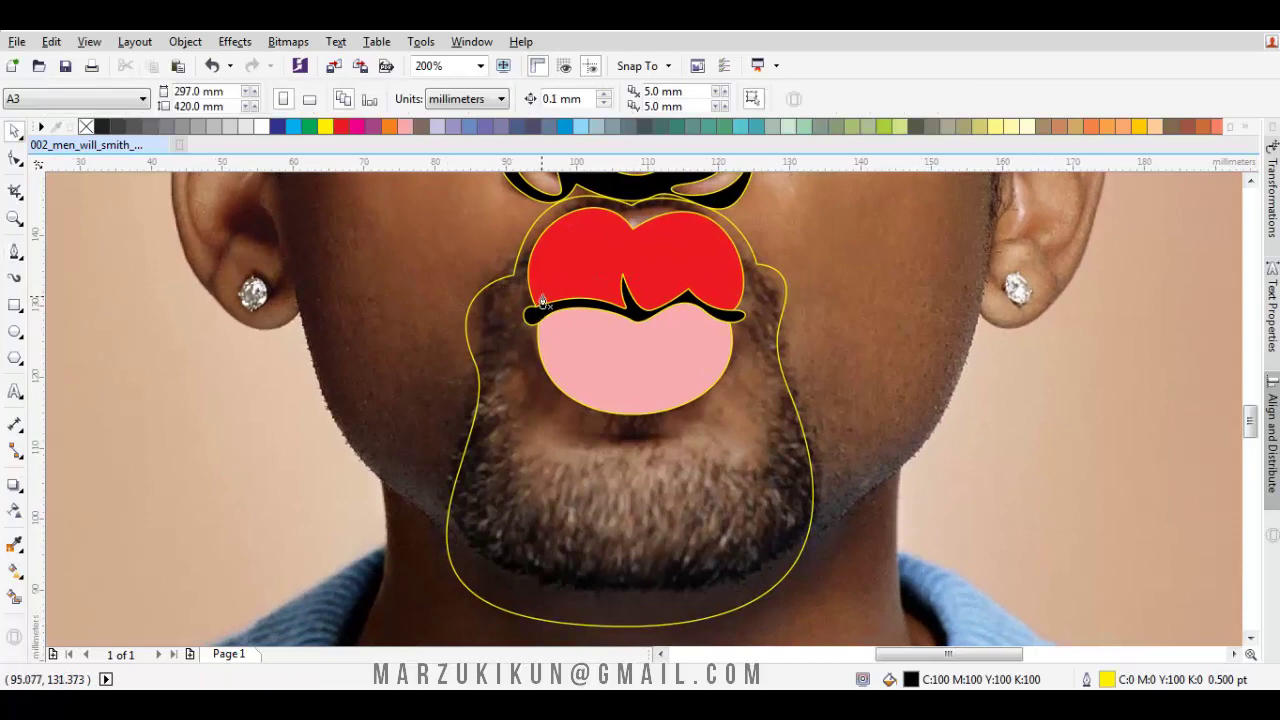
scroll(503, 463, down, 1)
drag(575, 449, 593, 430)
scroll(574, 383, up, 2)
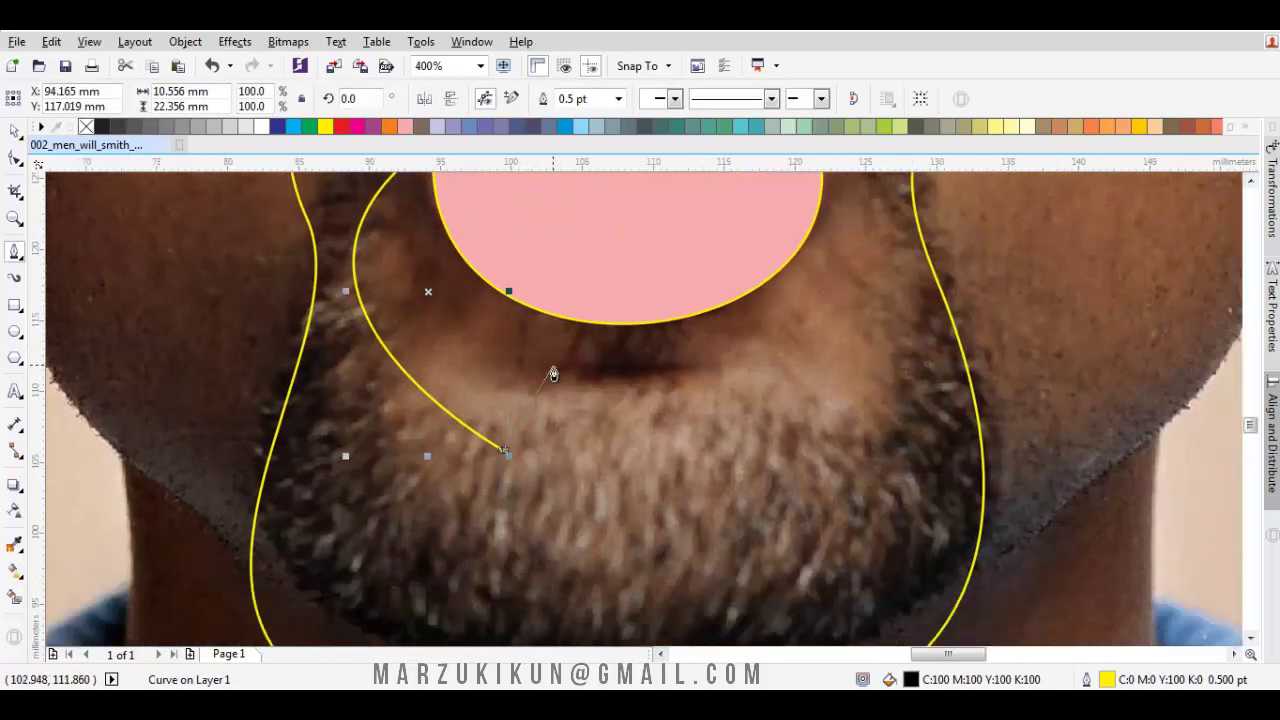
key(ctrl+z)
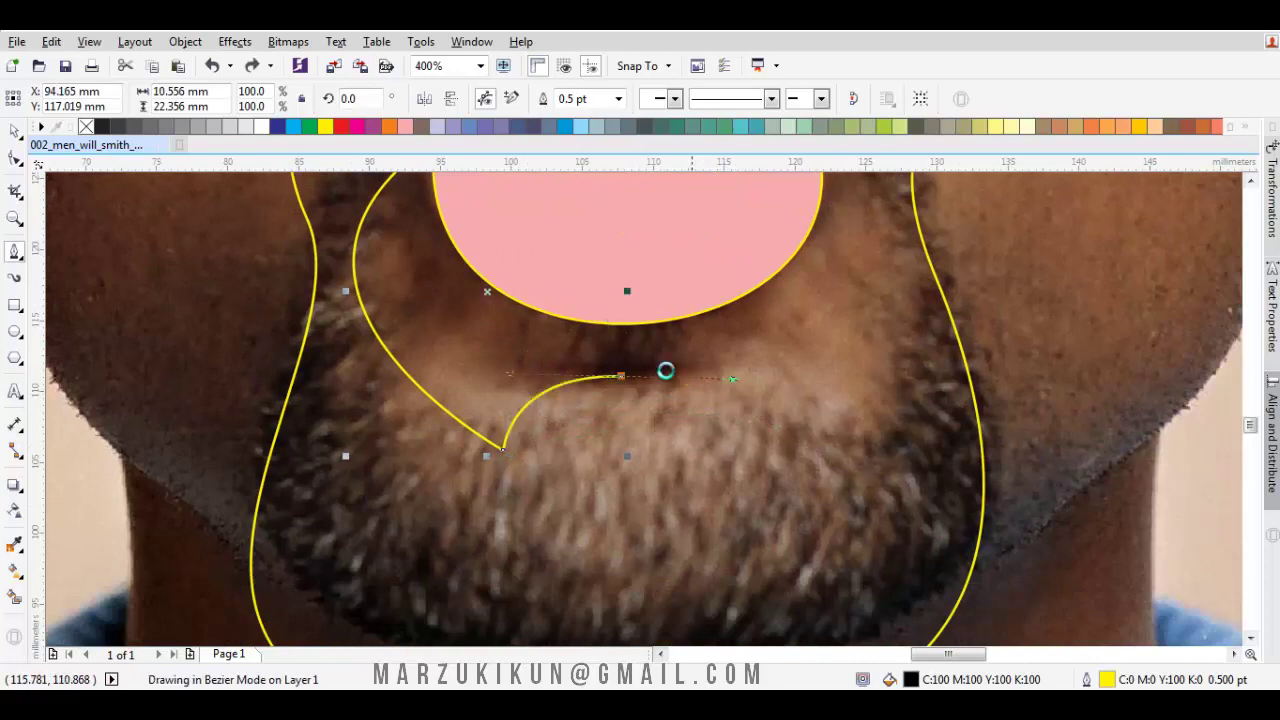
key(ctrl+z)
drag(605, 327, 720, 327)
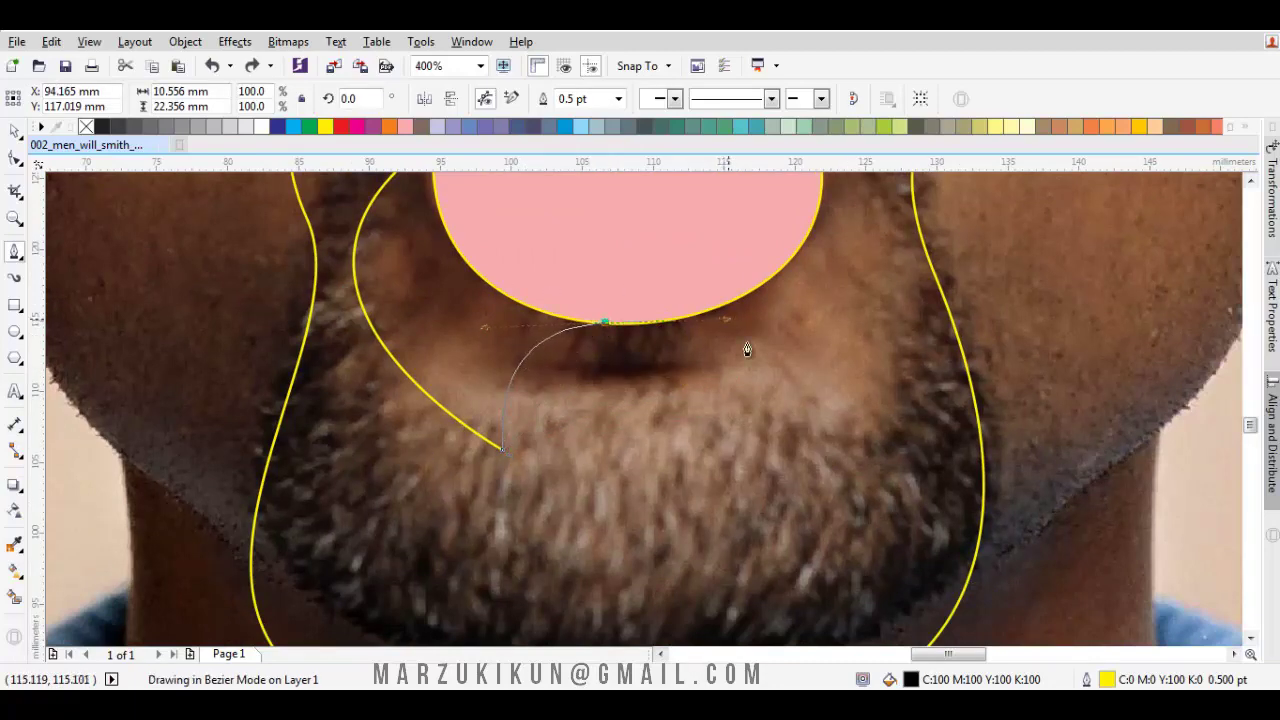
click(738, 433)
scroll(866, 465, up, 2)
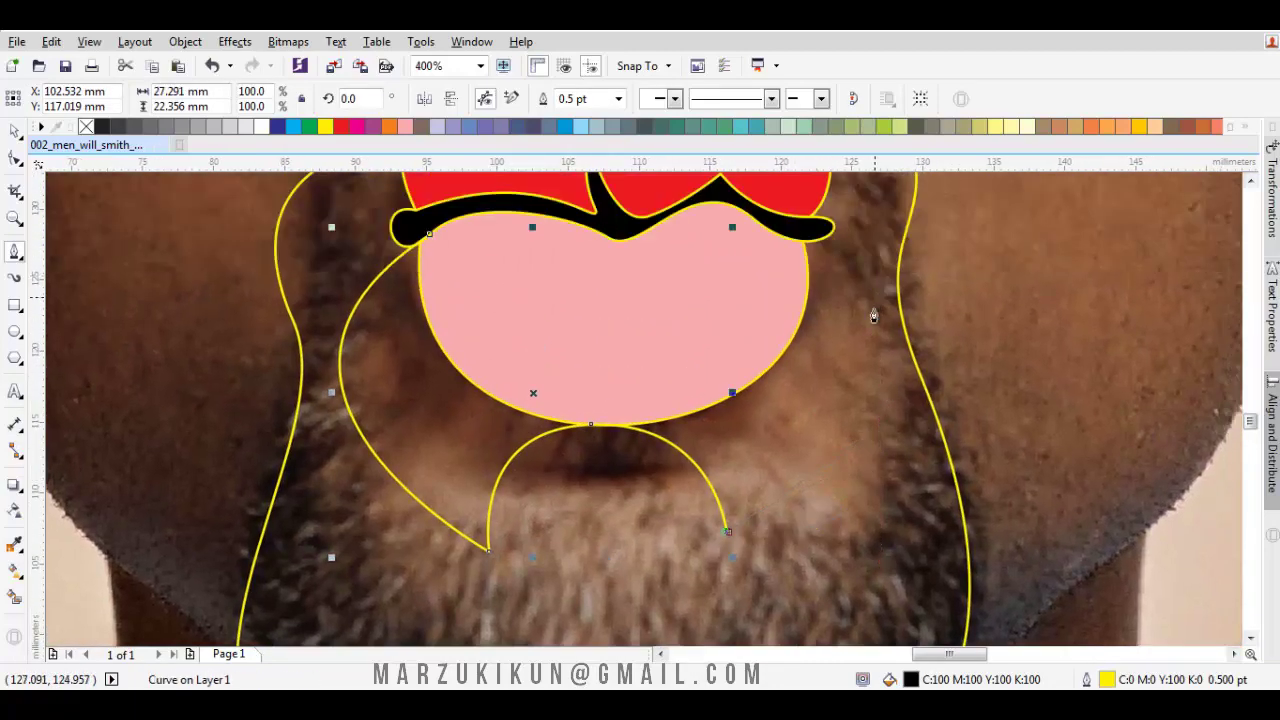
click(879, 222)
scroll(857, 245, up, 1)
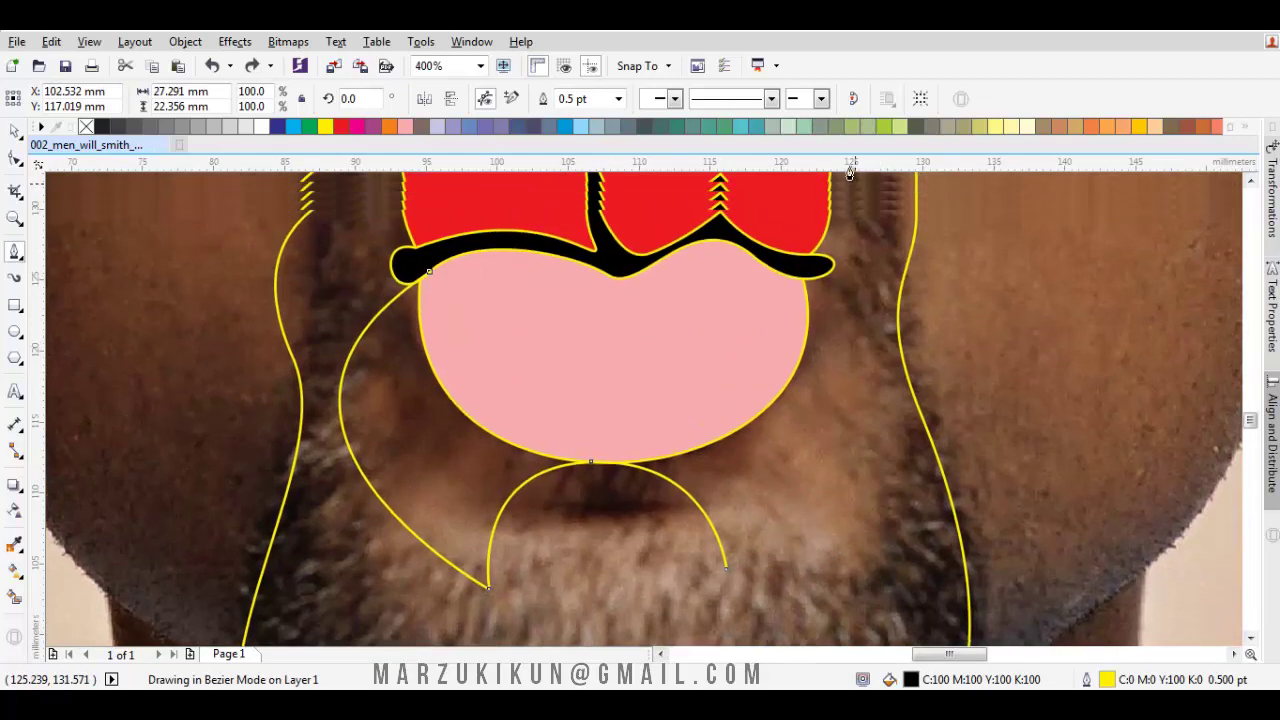
drag(660, 279, 430, 295)
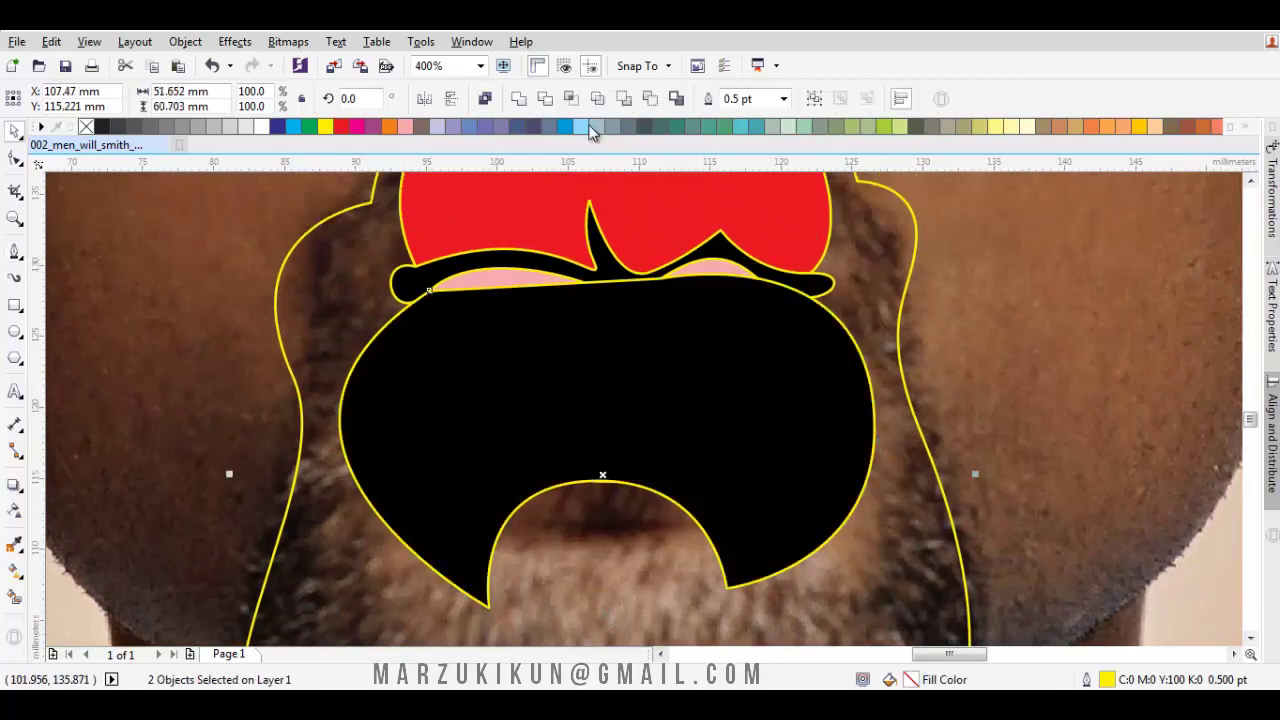
Subtract the bare-skin patch from the beard outline and fill the beard with black.
click(672, 99)
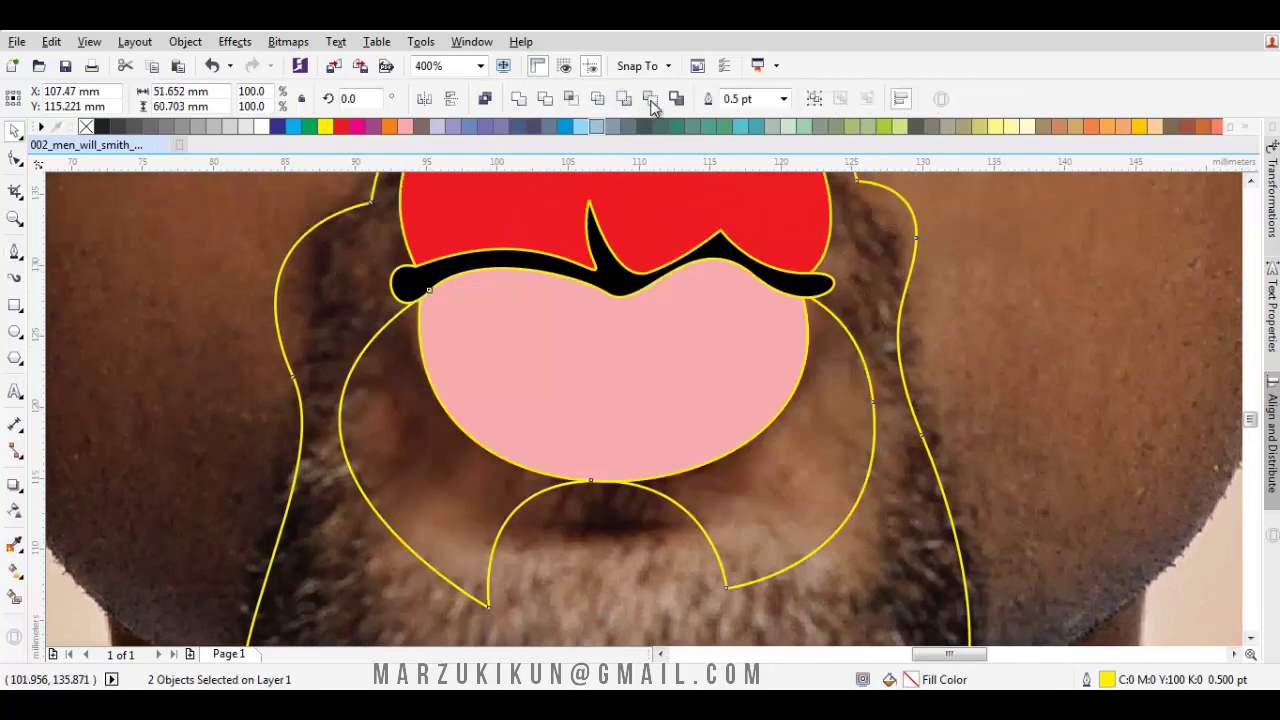
click(15, 510)
click(423, 291)
click(337, 297)
scroll(383, 338, down, 3)
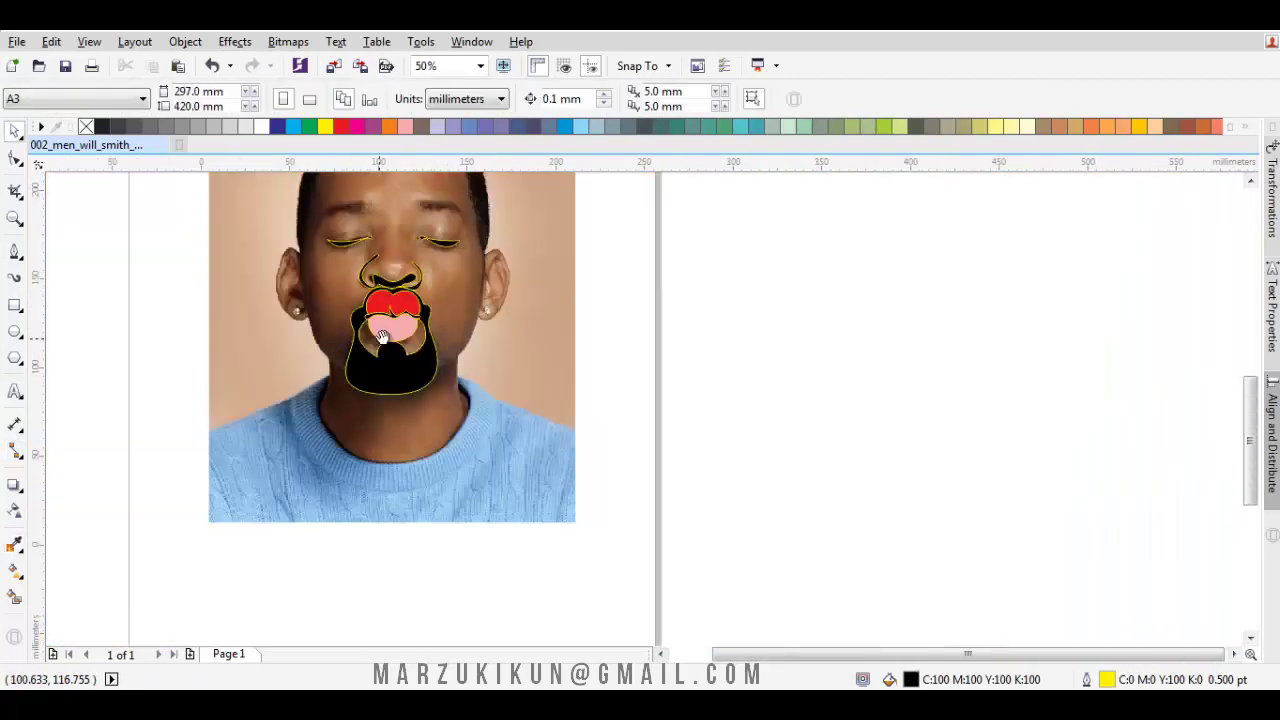
scroll(501, 351, down, 1)
drag(634, 428, 375, 262)
key(ctrl+d)
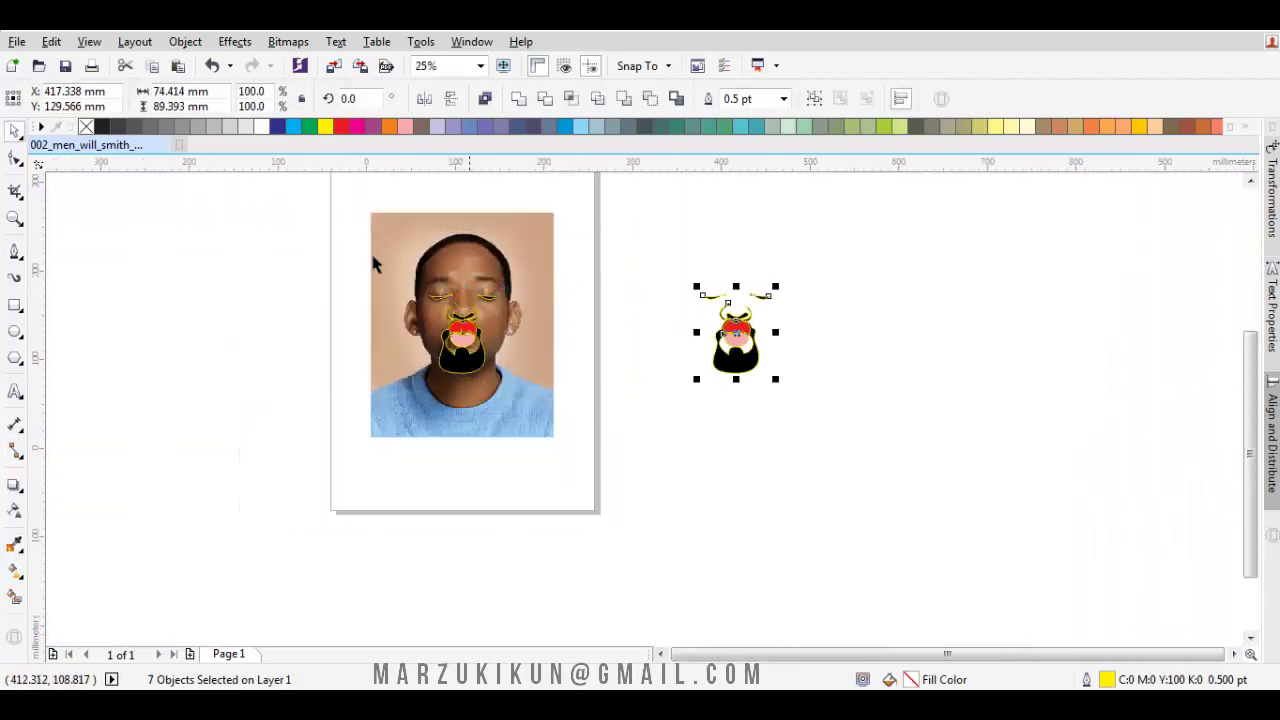
scroll(566, 349, up, 1)
key(ctrl+z)
scroll(530, 370, left, 2)
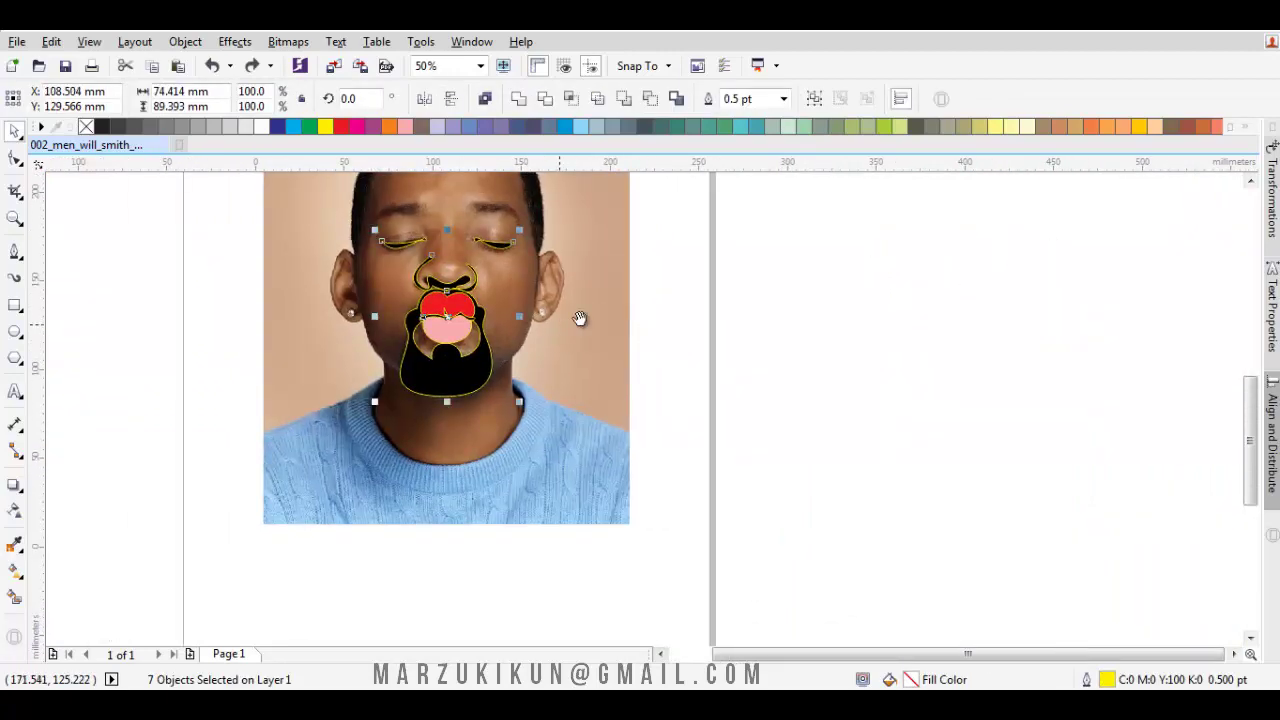
key(Escape)
Trace the upper eyelid crease of the eye on the photo's left as a thin closed black arc about 18 mm wide.
scroll(530, 370, up, 1)
scroll(532, 373, up, 2)
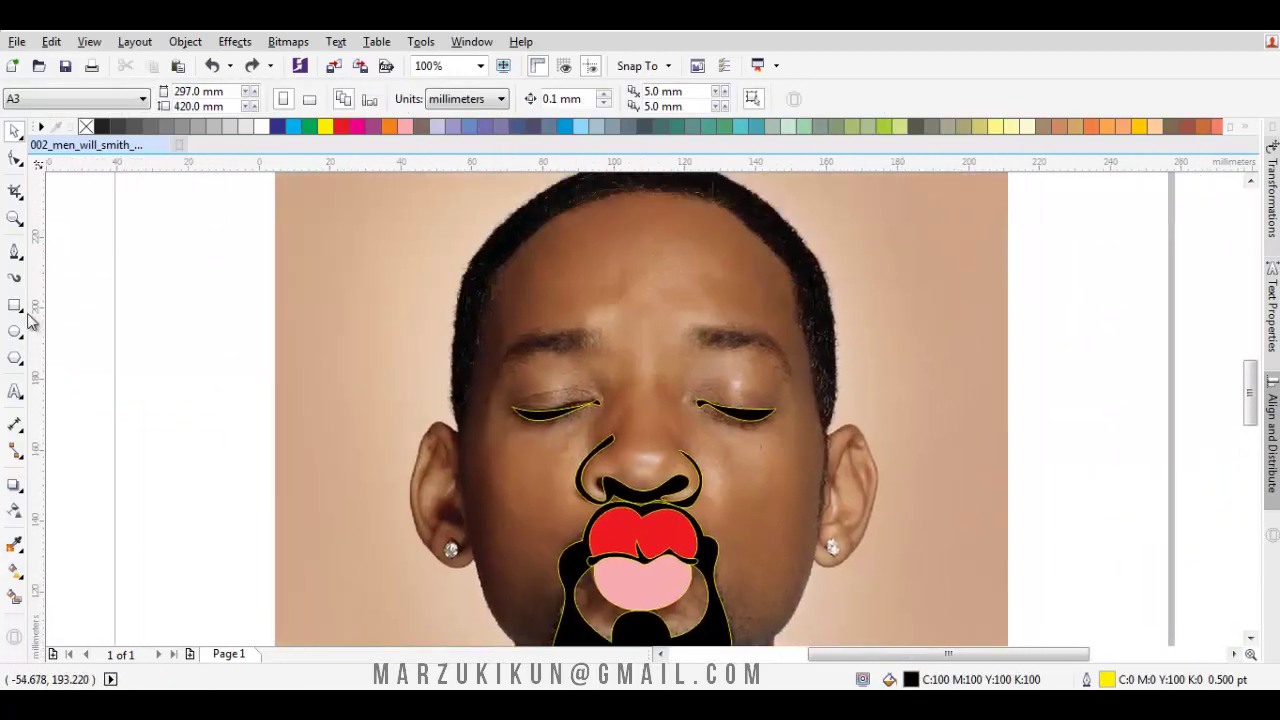
scroll(550, 345, up, 2)
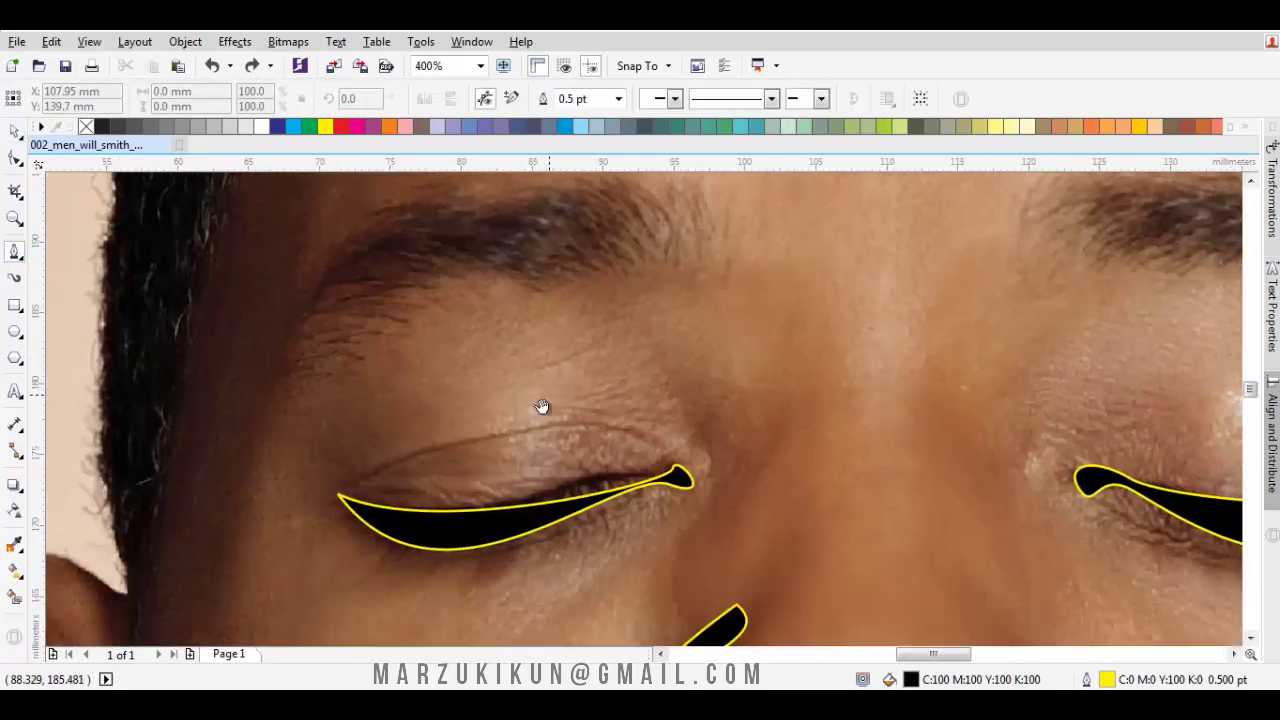
scroll(470, 420, down, 1)
click(658, 404)
drag(430, 423, 518, 352)
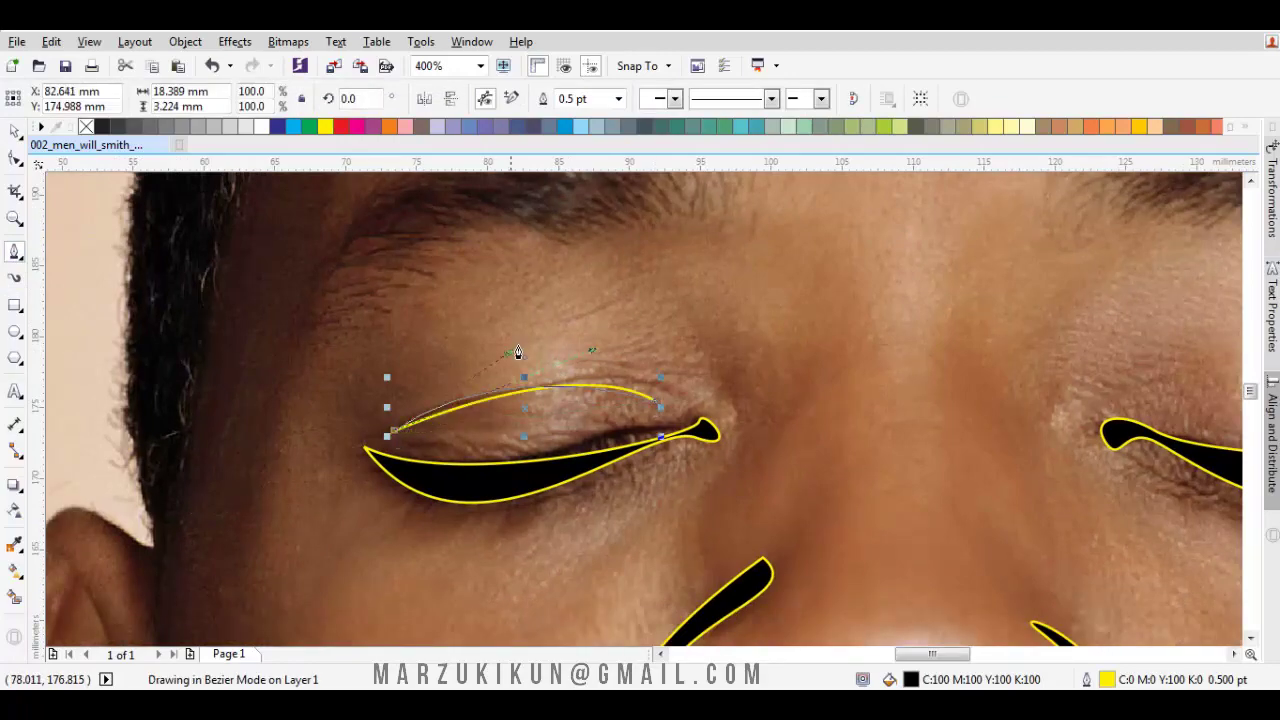
drag(590, 314, 594, 357)
Trace a second, shorter crease about 9 mm wide just above the inner half of that eyelid crease.
scroll(595, 355, up, 1)
drag(481, 375, 612, 322)
click(748, 425)
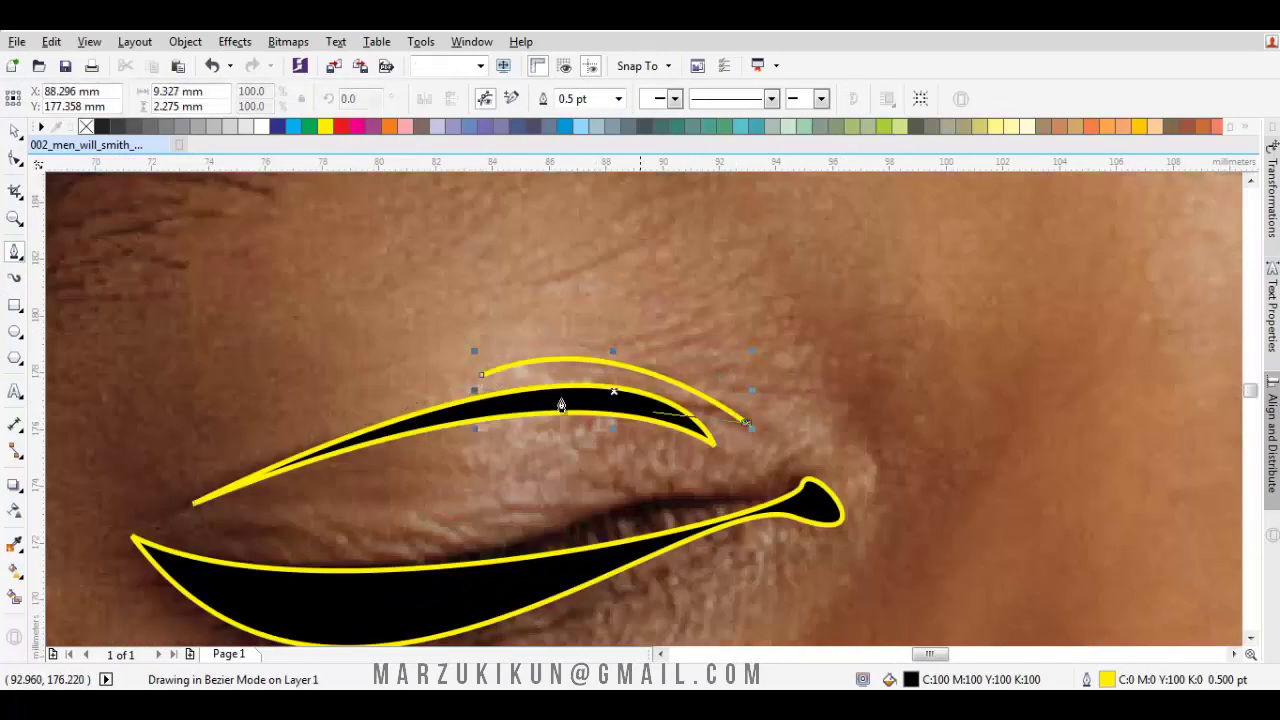
click(495, 377)
scroll(600, 380, down, 1)
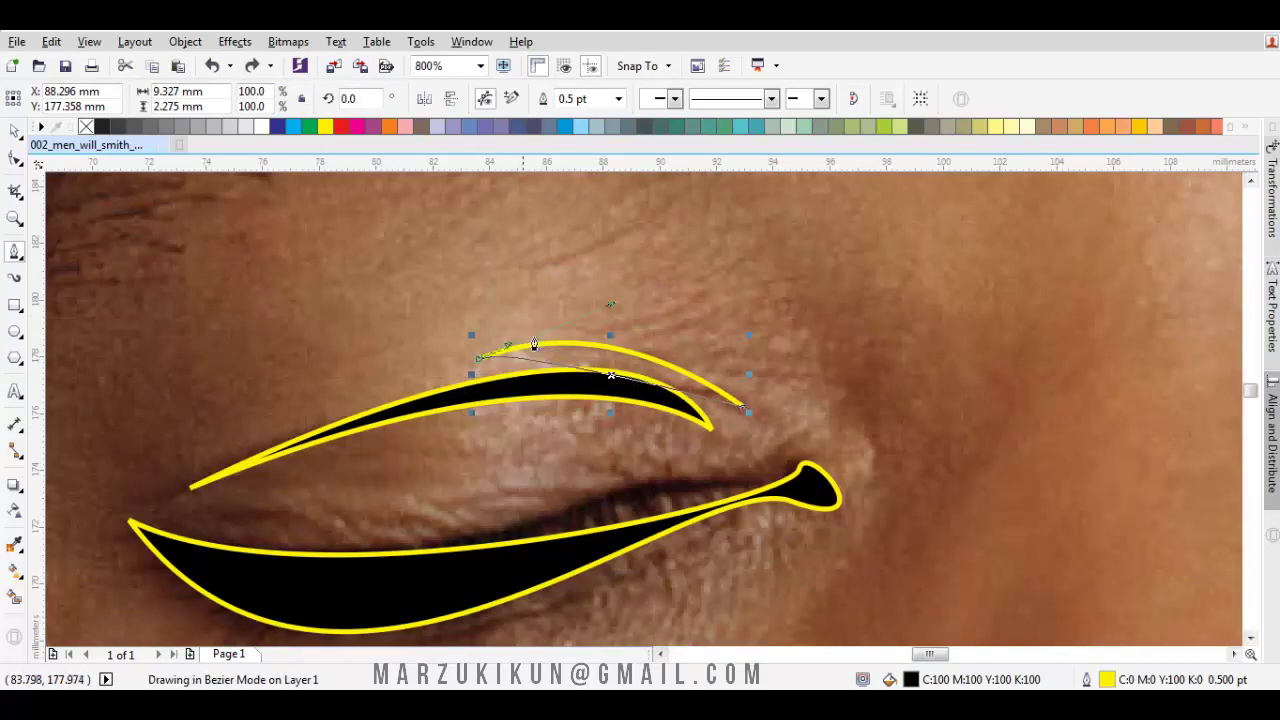
scroll(694, 378, down, 1)
Trace a thin closed crescent about 3 mm wide and 8 mm high beside that eye's inner corner, towards the nose.
click(708, 432)
click(679, 328)
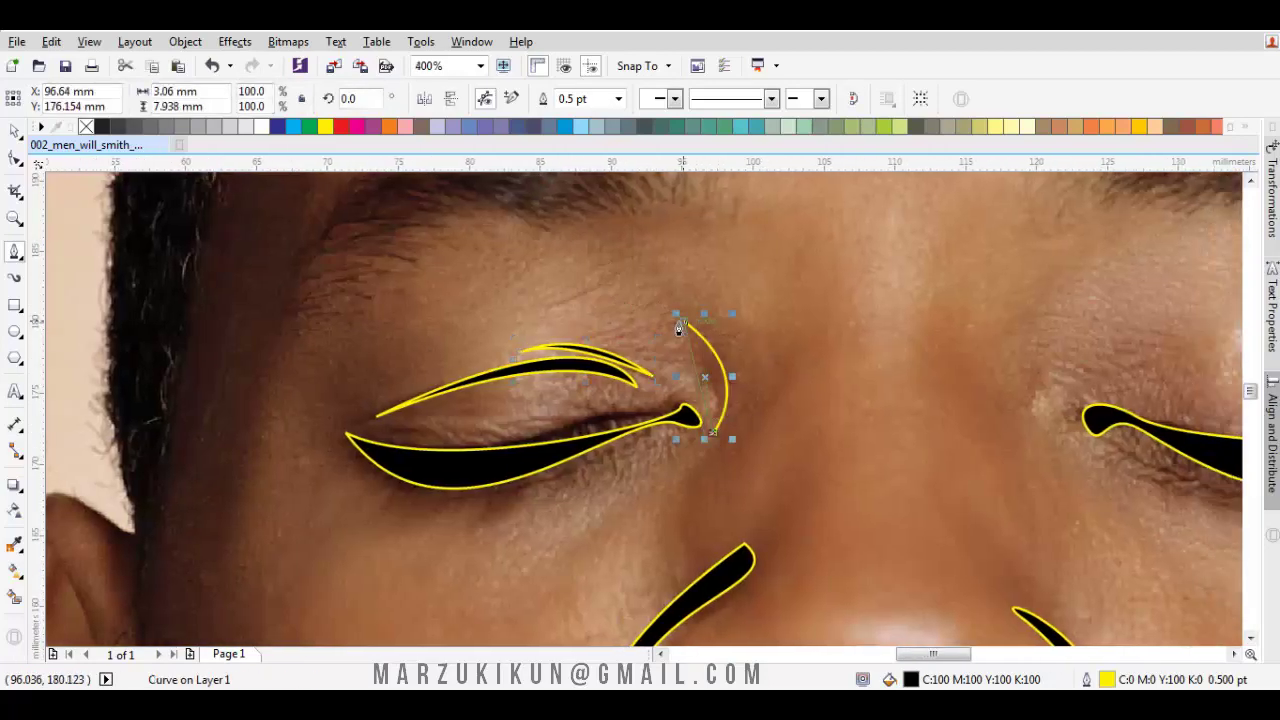
click(711, 430)
Trace the upper eyelid crease of the eye on the photo's right as a closed arc about 15 mm wide and 3 mm high.
scroll(737, 395, down, 1)
scroll(709, 403, up, 1)
click(598, 392)
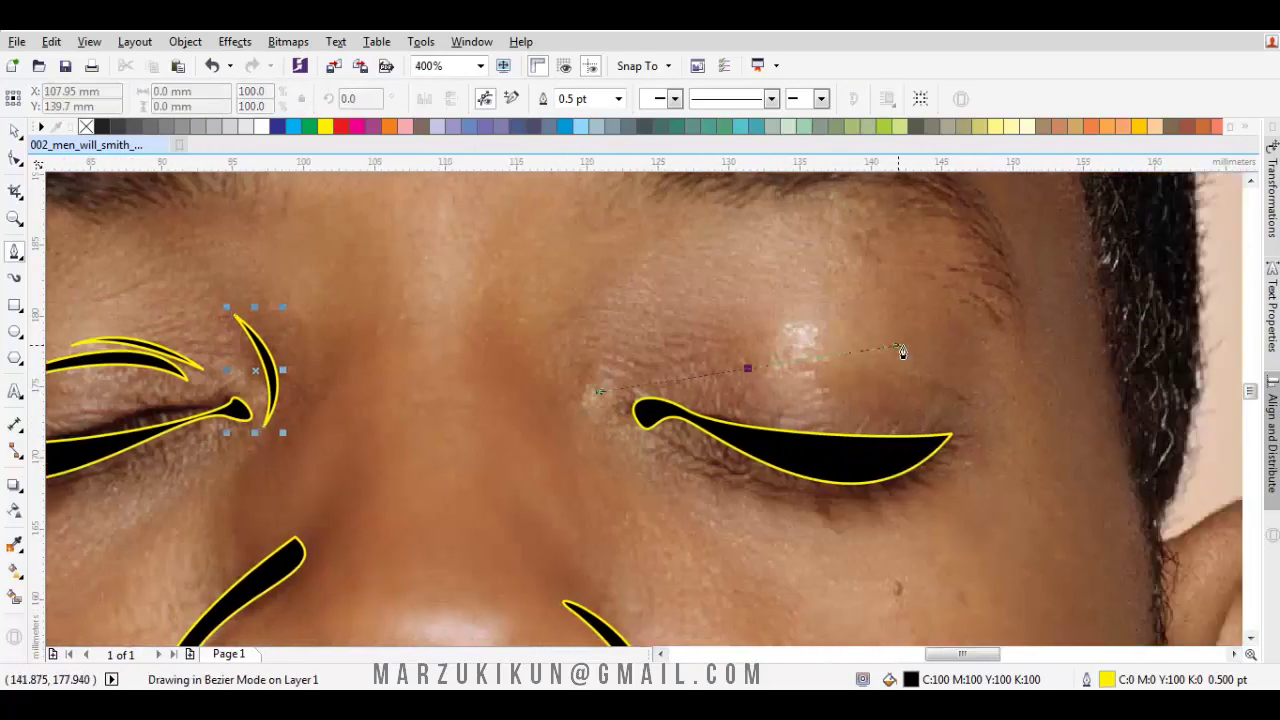
click(967, 418)
click(760, 367)
Trace the lower edge of the eyebrow on the photo's right, with a small hair notch, out to its tapered tail.
scroll(760, 367, down, 1)
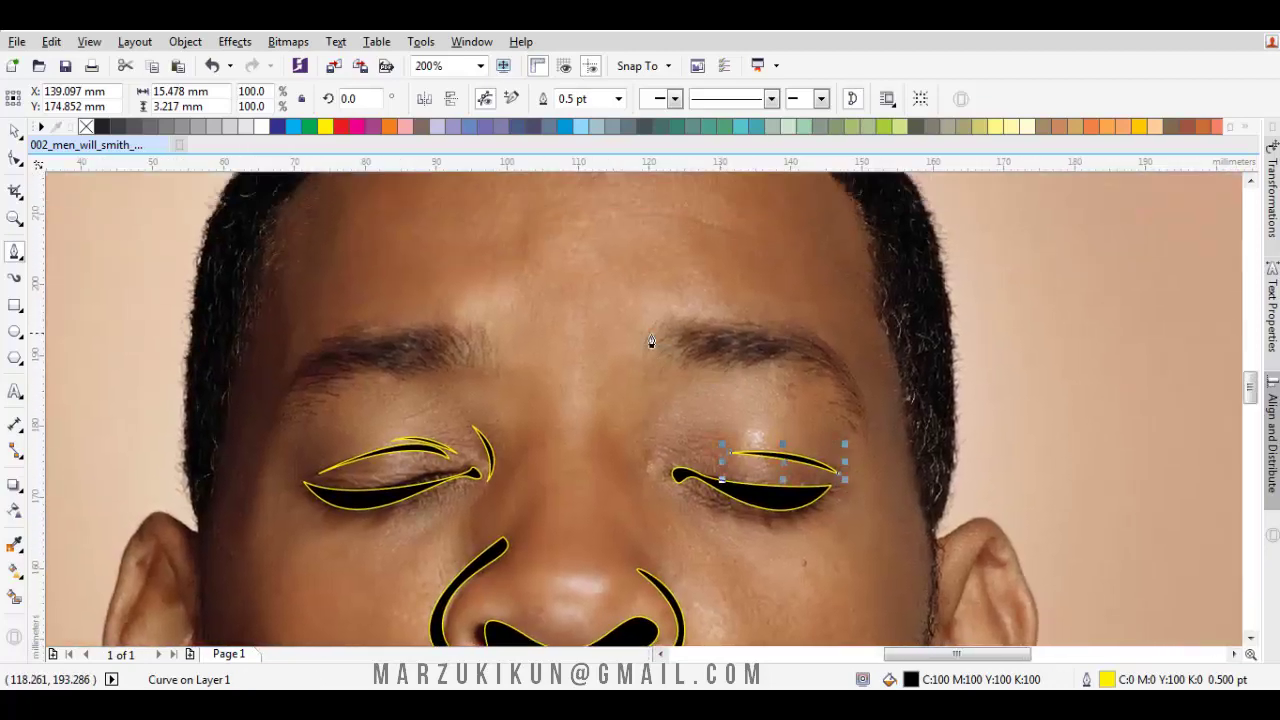
scroll(651, 341, up, 1)
click(662, 335)
drag(805, 354, 787, 370)
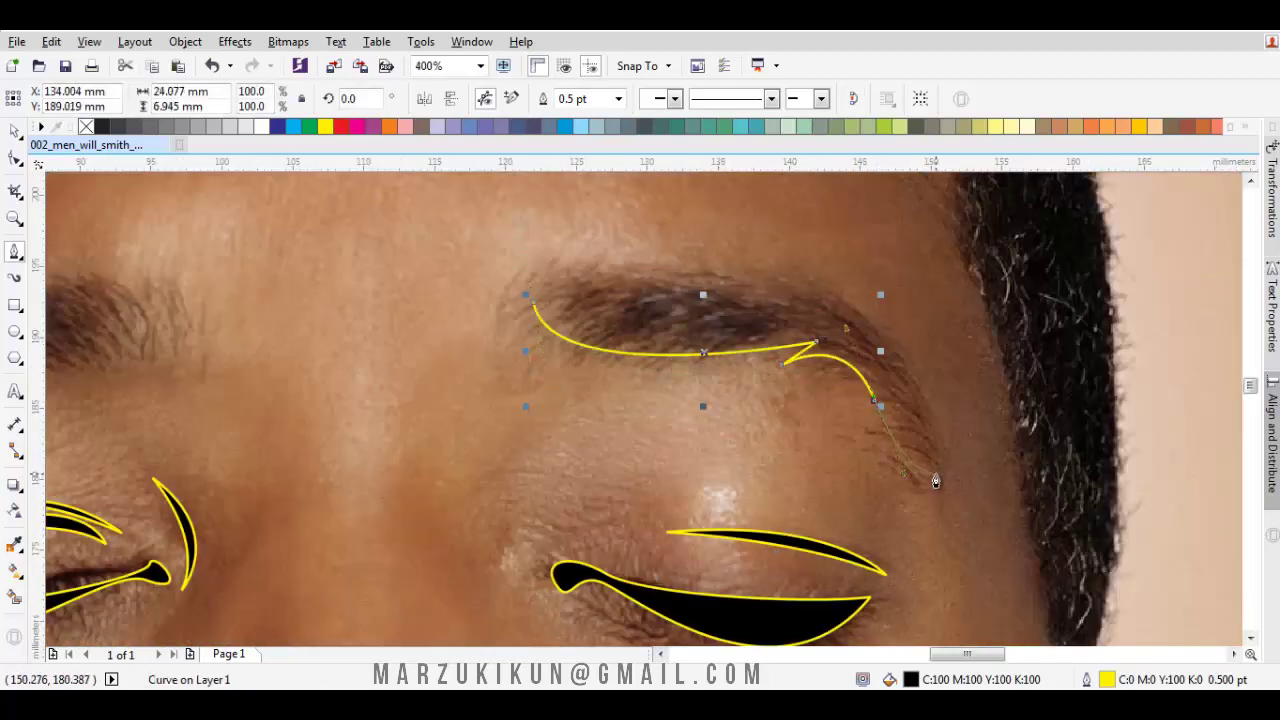
click(936, 476)
Trace that eyebrow's upper edge back to a notched inner end and close the black shape at about 28 mm wide and 15 mm high.
drag(785, 280, 658, 225)
scroll(587, 324, up, 1)
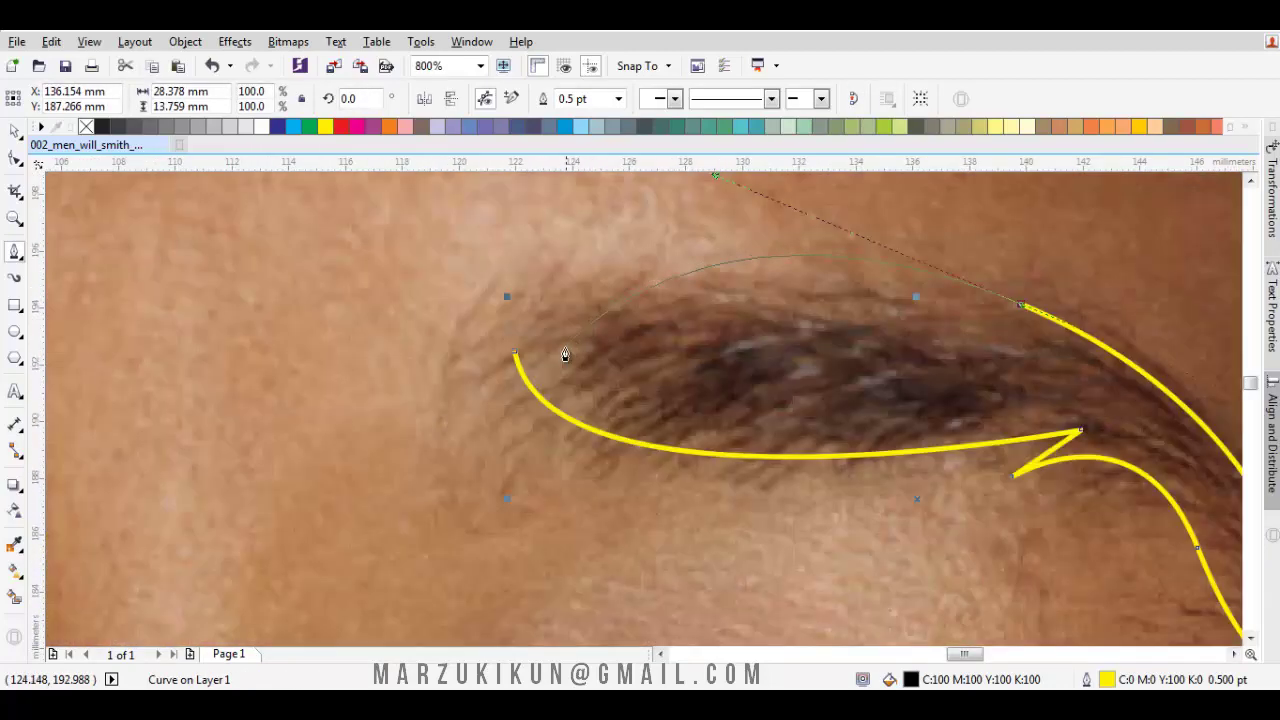
drag(565, 346, 550, 350)
click(526, 352)
scroll(537, 357, down, 2)
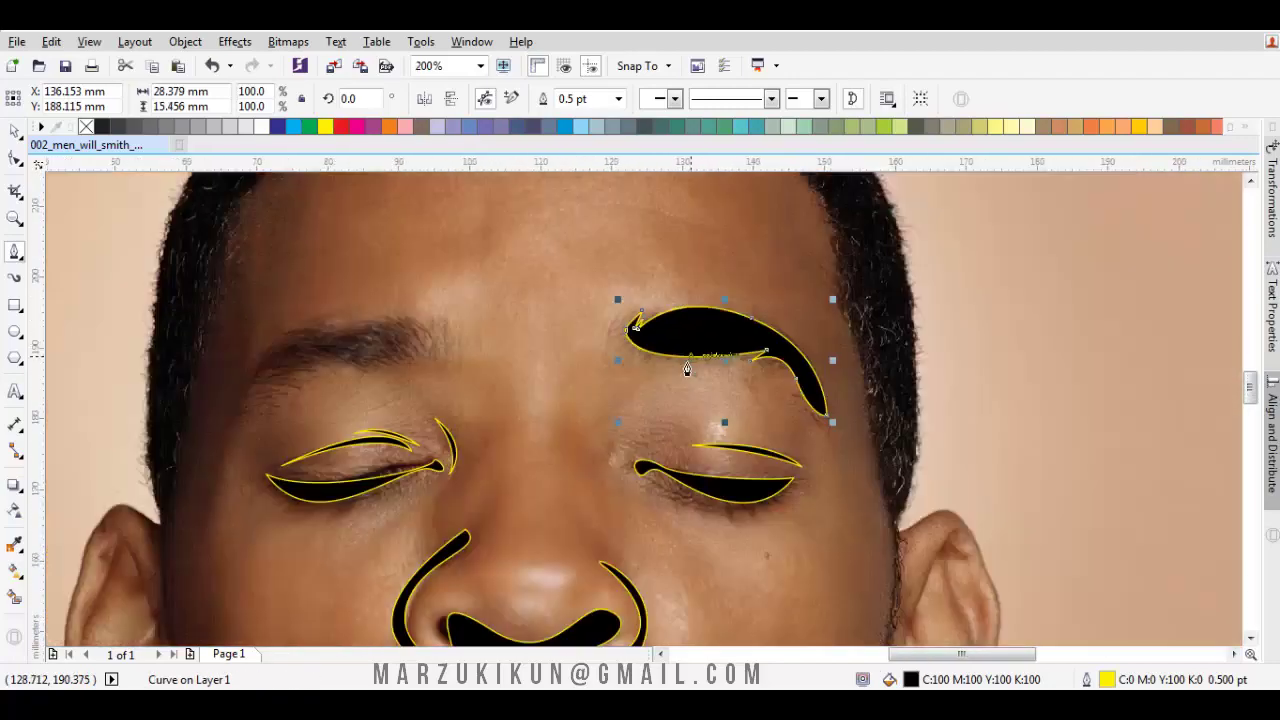
scroll(820, 390, up, 2)
key(F10)
scroll(873, 432, down, 1)
scroll(442, 306, down, 1)
key(space)
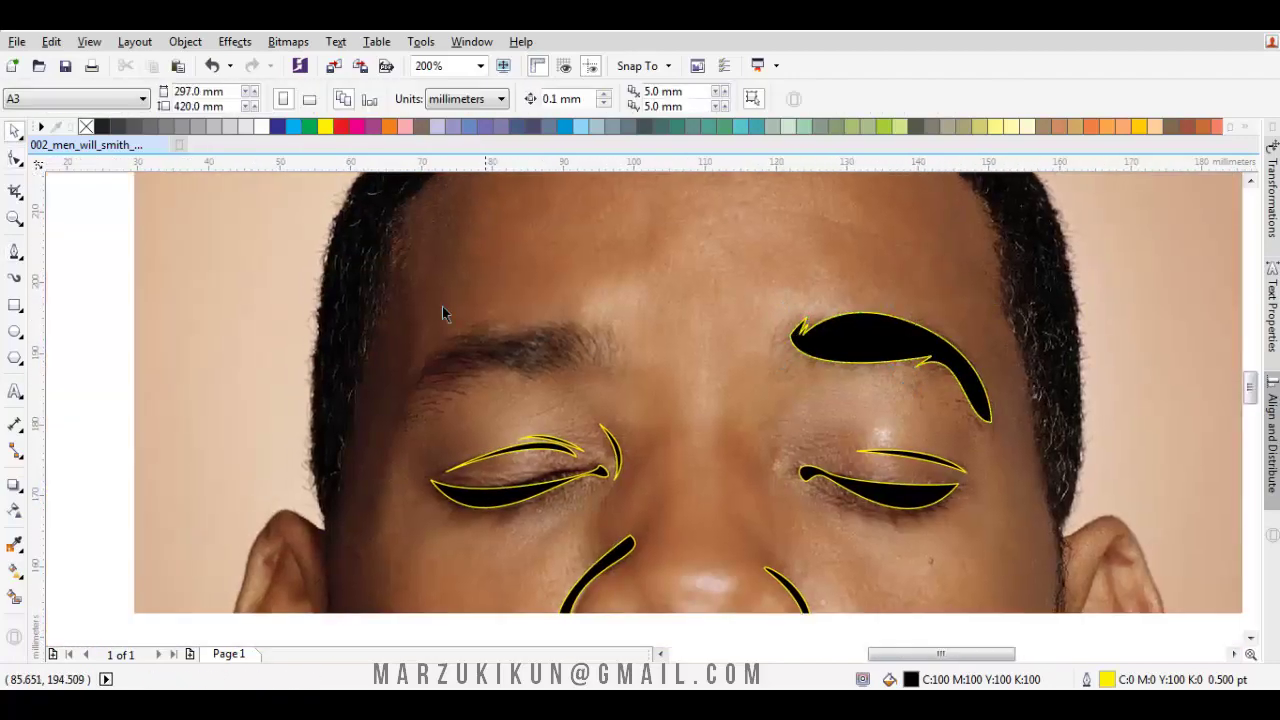
Trace the rounded inner end and the upper edge of the eyebrow on the photo's left, with a notch near its start.
scroll(480, 350, up, 1)
key(F5)
click(562, 287)
scroll(562, 287, up, 1)
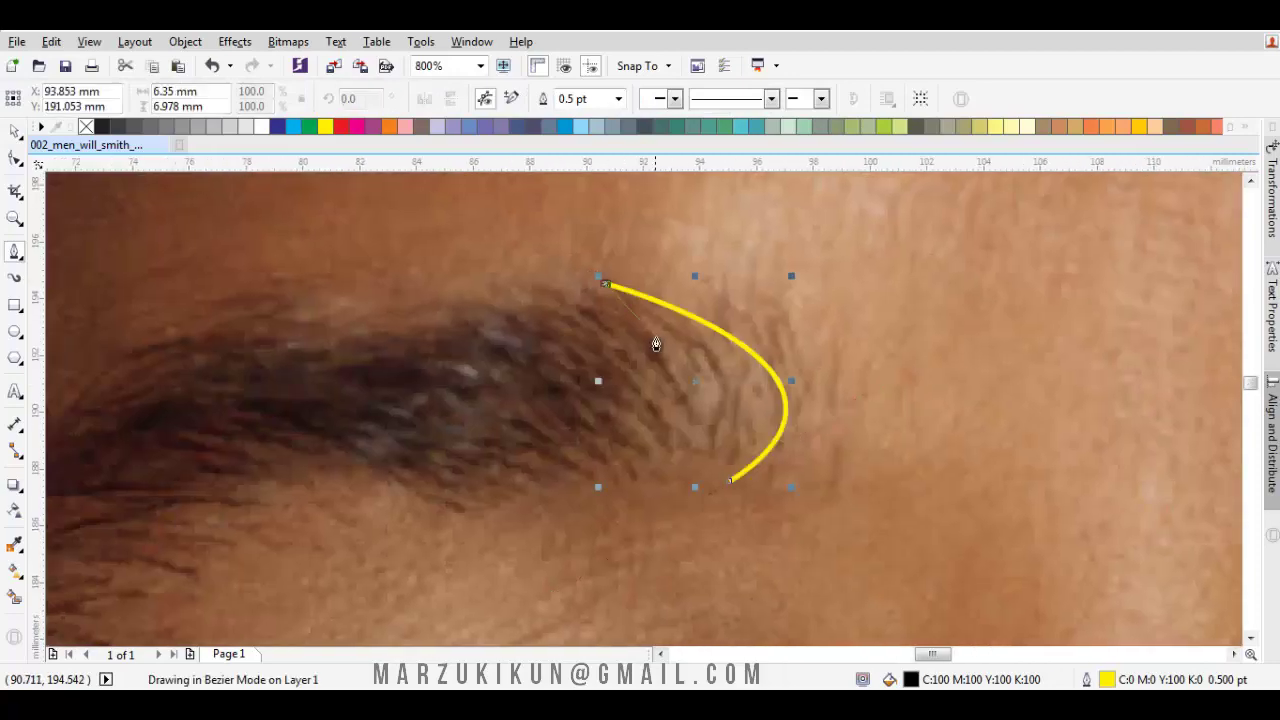
scroll(600, 300, down, 1)
click(697, 302)
drag(437, 307, 323, 372)
Continue that eyebrow outline around its outer tail with a zigzag of hair points and back along its underside.
scroll(377, 436, up, 1)
click(378, 452)
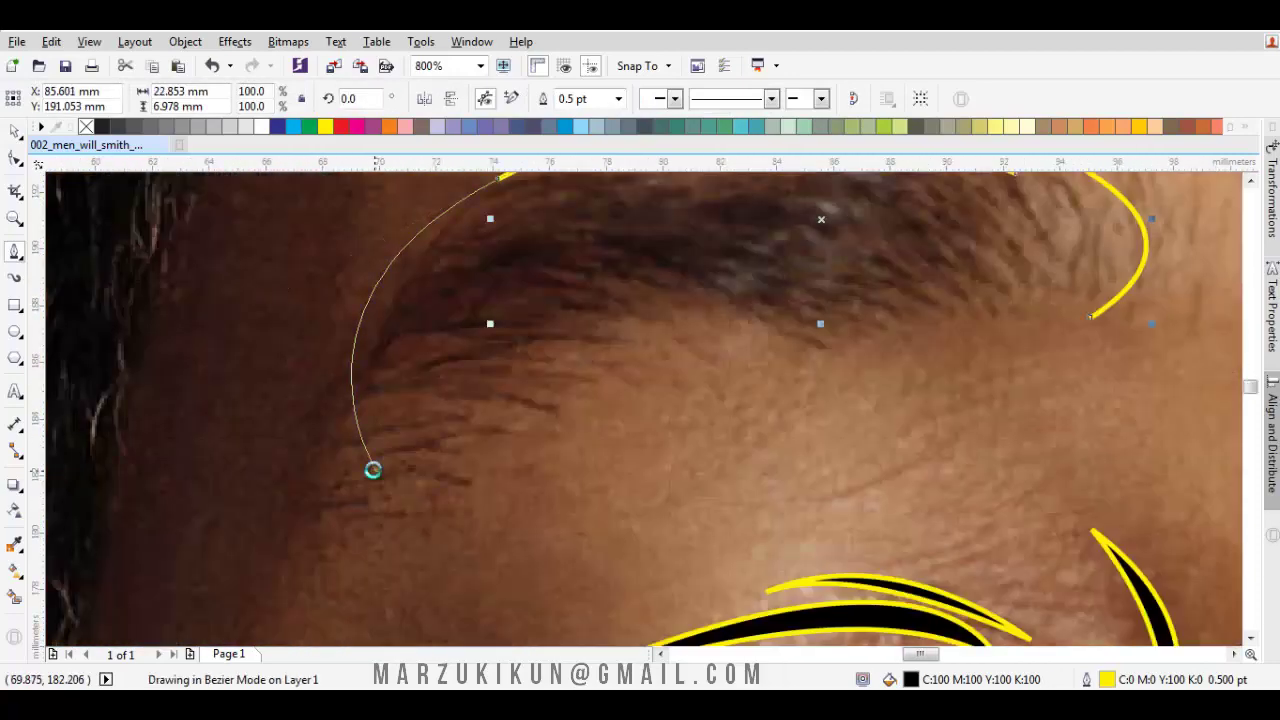
click(465, 410)
click(482, 321)
drag(780, 308, 834, 343)
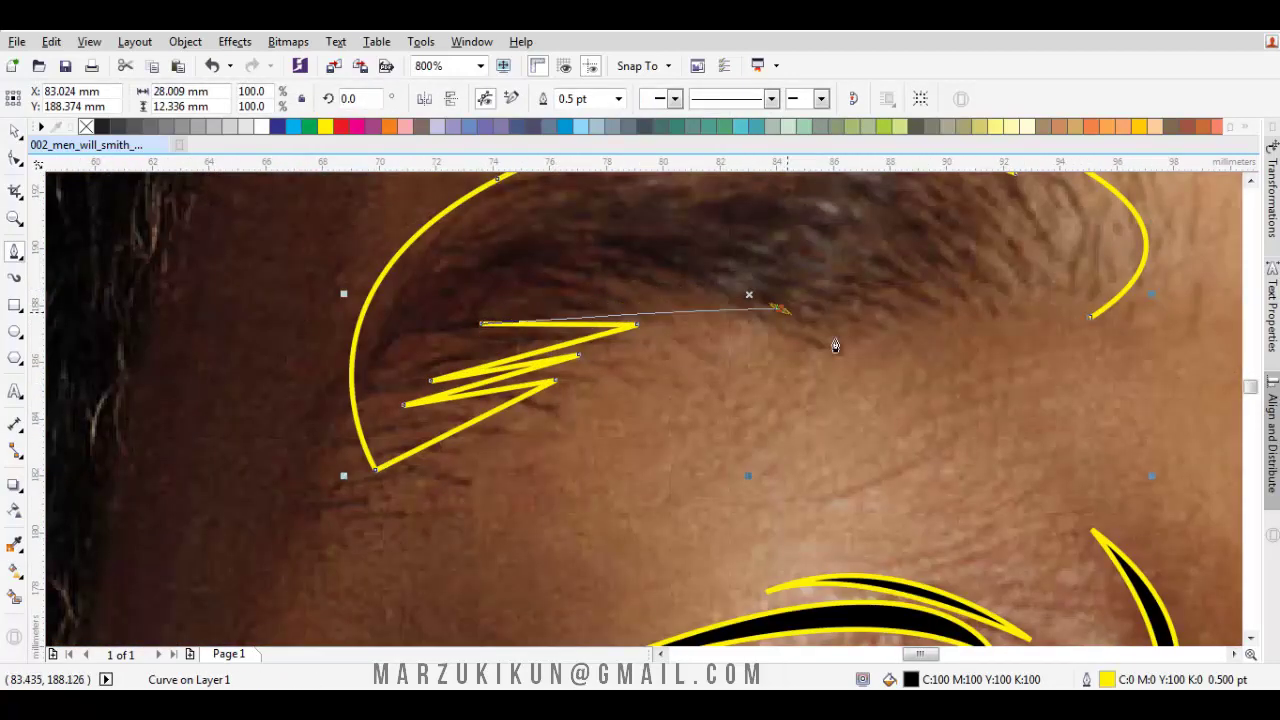
Finish that eyebrow's lower edge with a pointed notch and close the black shape at about 28 mm wide and 12 mm high.
scroll(834, 343, down, 1)
scroll(960, 300, up, 1)
click(957, 325)
click(957, 327)
scroll(989, 363, down, 1)
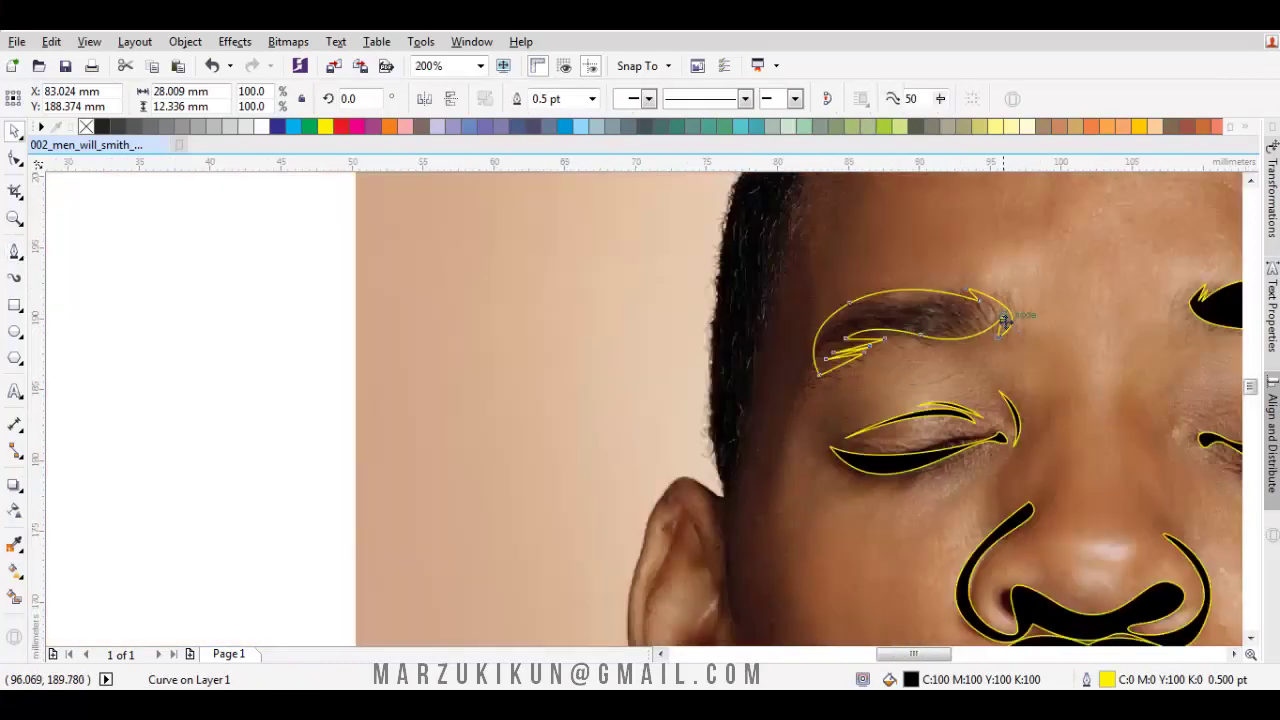
scroll(1004, 381, up, 1)
key(space)
scroll(1050, 255, down, 1)
scroll(667, 370, down, 1)
key(Escape)
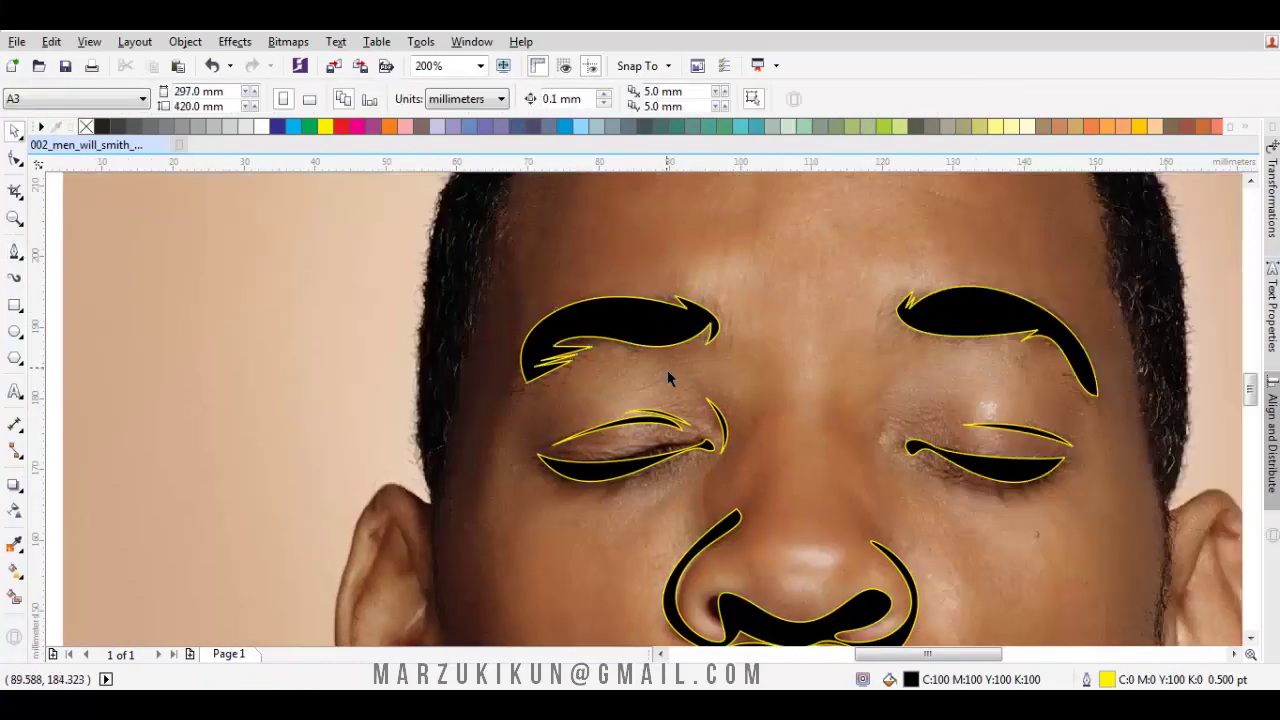
Trace an extra hair tuft over that eyebrow's inner end and merge both into one shape about 29 mm wide.
scroll(690, 300, up, 2)
key(space)
drag(732, 274, 920, 296)
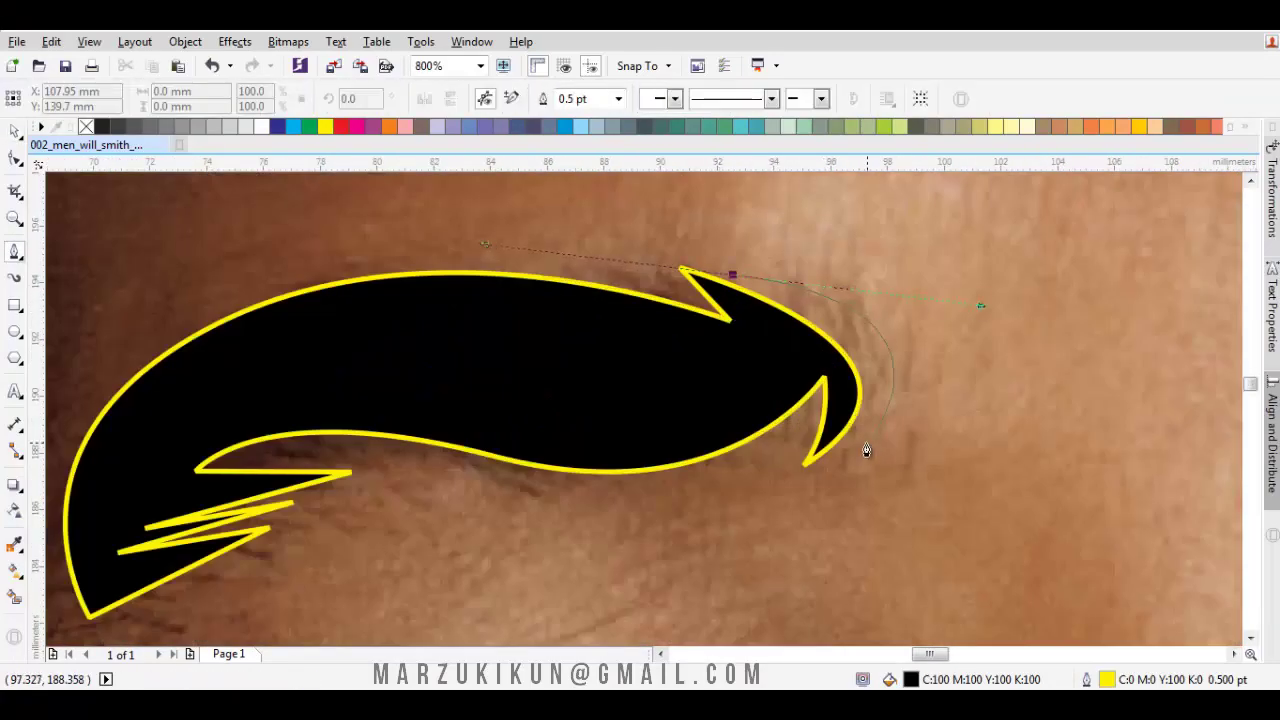
click(857, 450)
key(space)
key(ctrl+a)
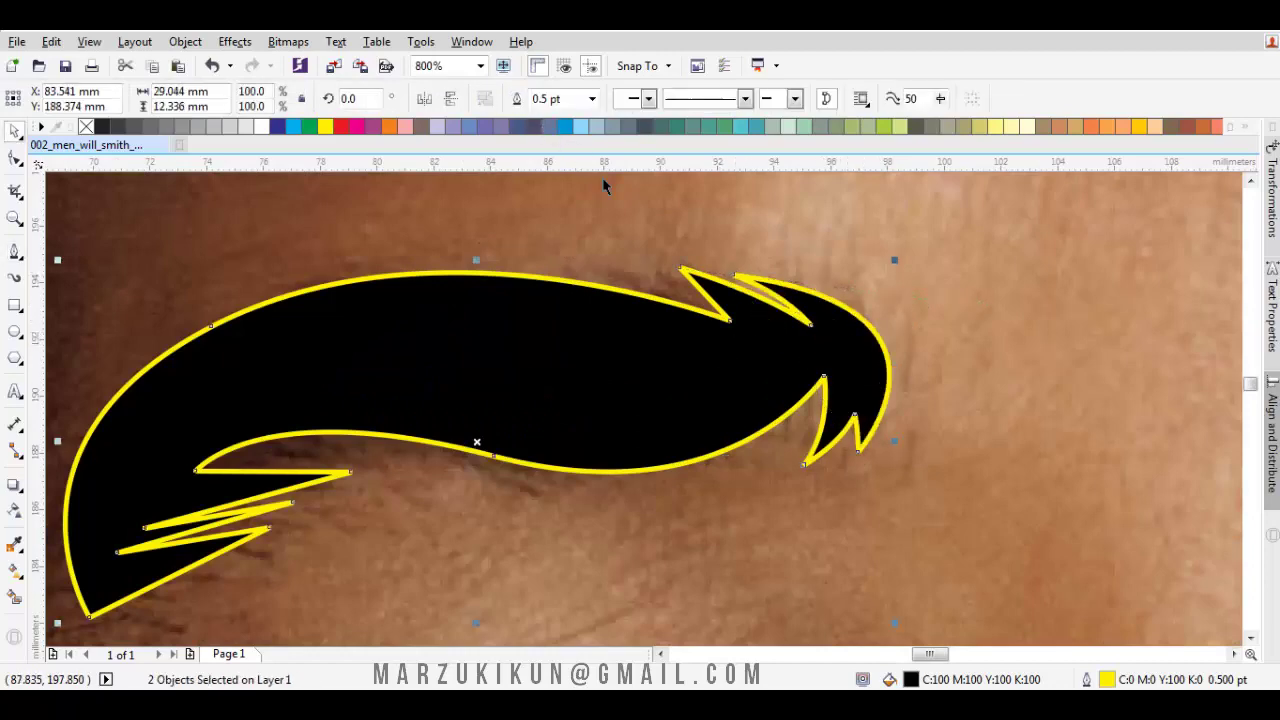
key(ctrl+l)
scroll(602, 177, down, 2)
key(F10)
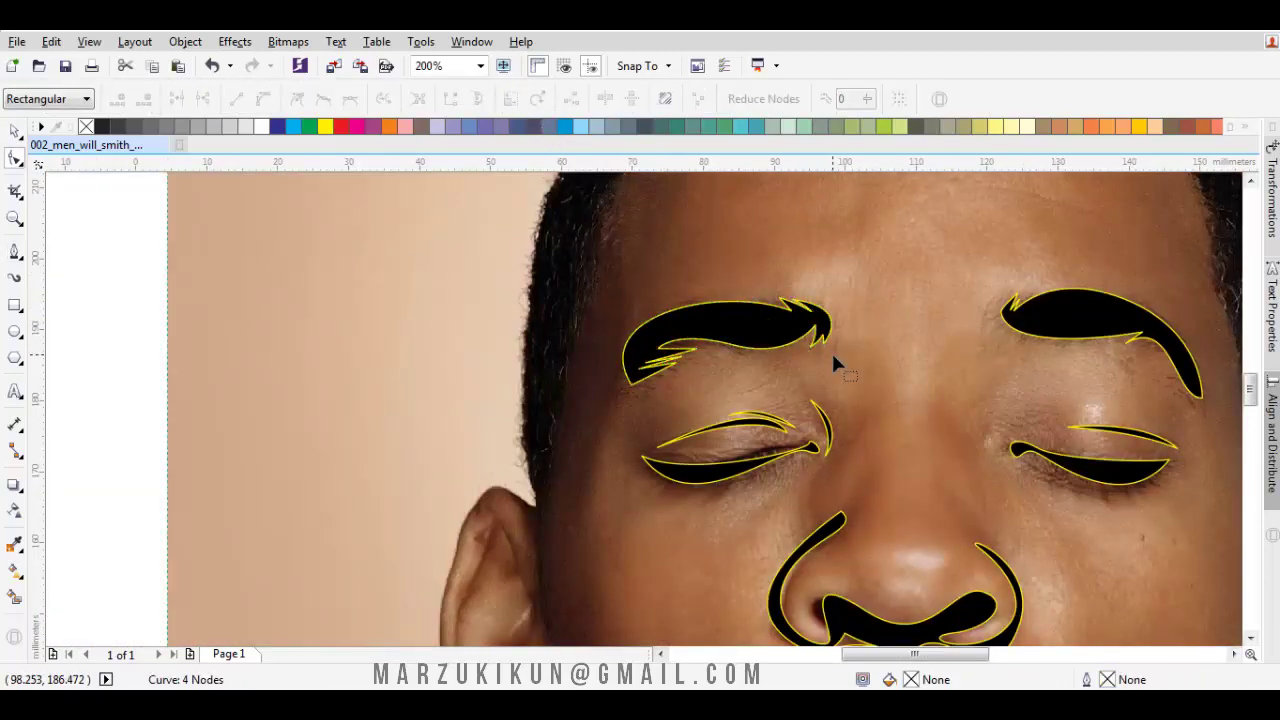
Trace the inner hairline from beside the ear on the photo's left, up past the temple and over the top of the forehead.
scroll(834, 358, down, 2)
key(space)
click(668, 357)
key(p)
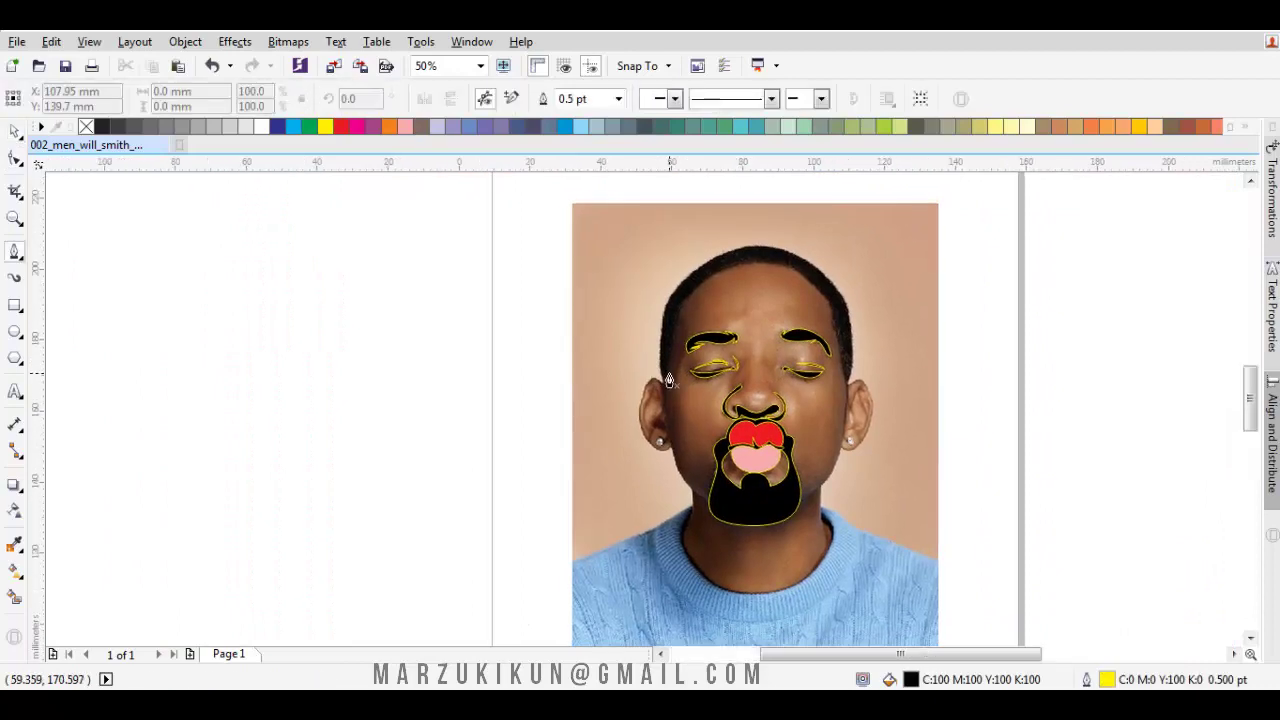
scroll(651, 391, up, 2)
click(633, 553)
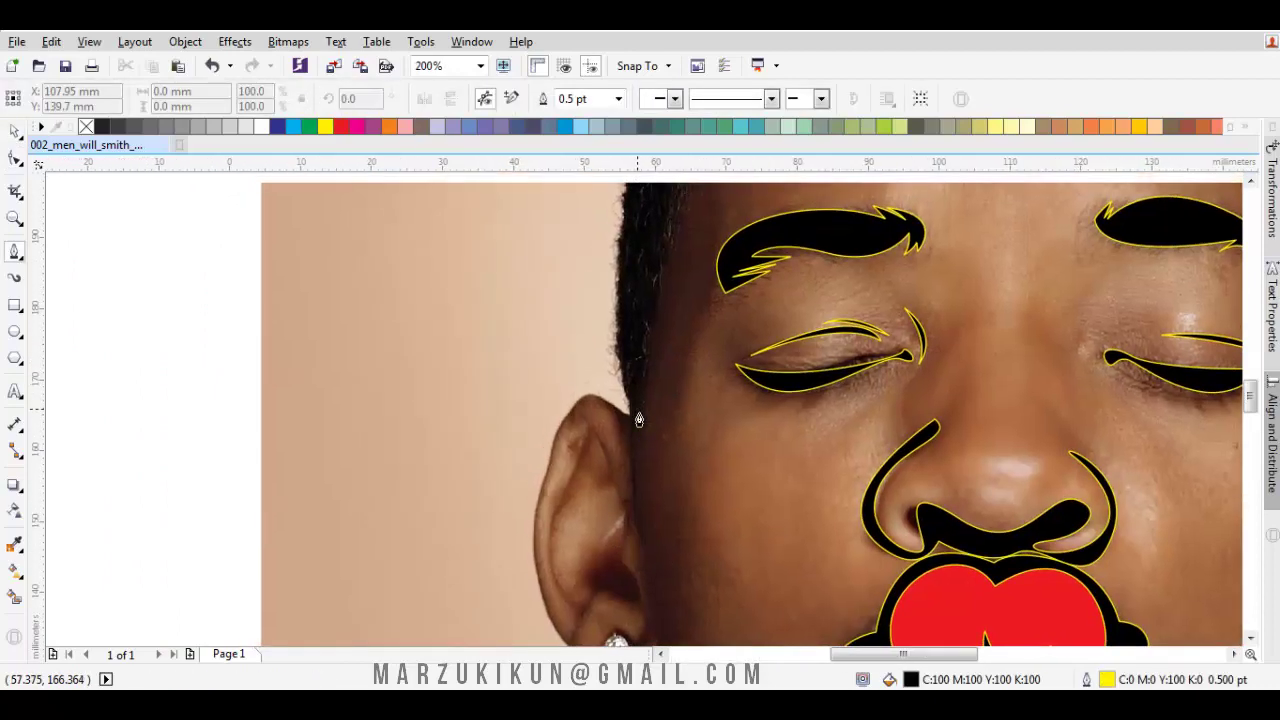
click(633, 409)
scroll(593, 423, down, 1)
click(589, 410)
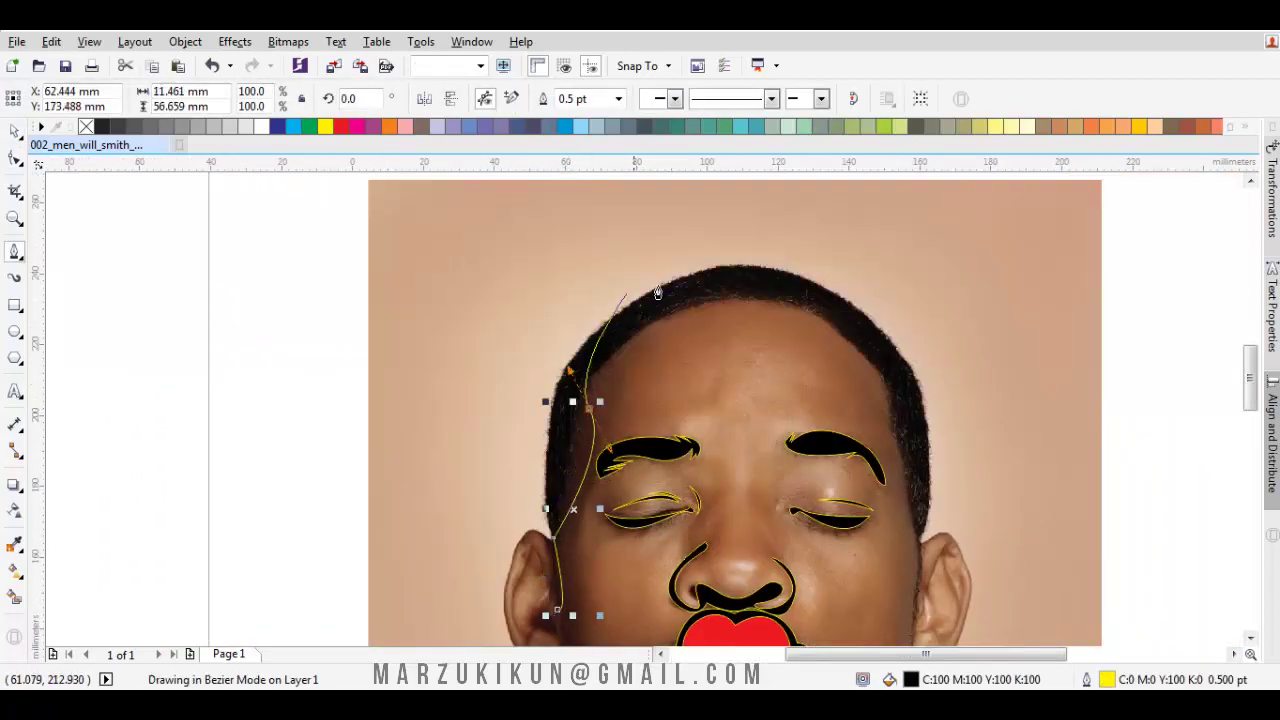
drag(945, 297, 920, 299)
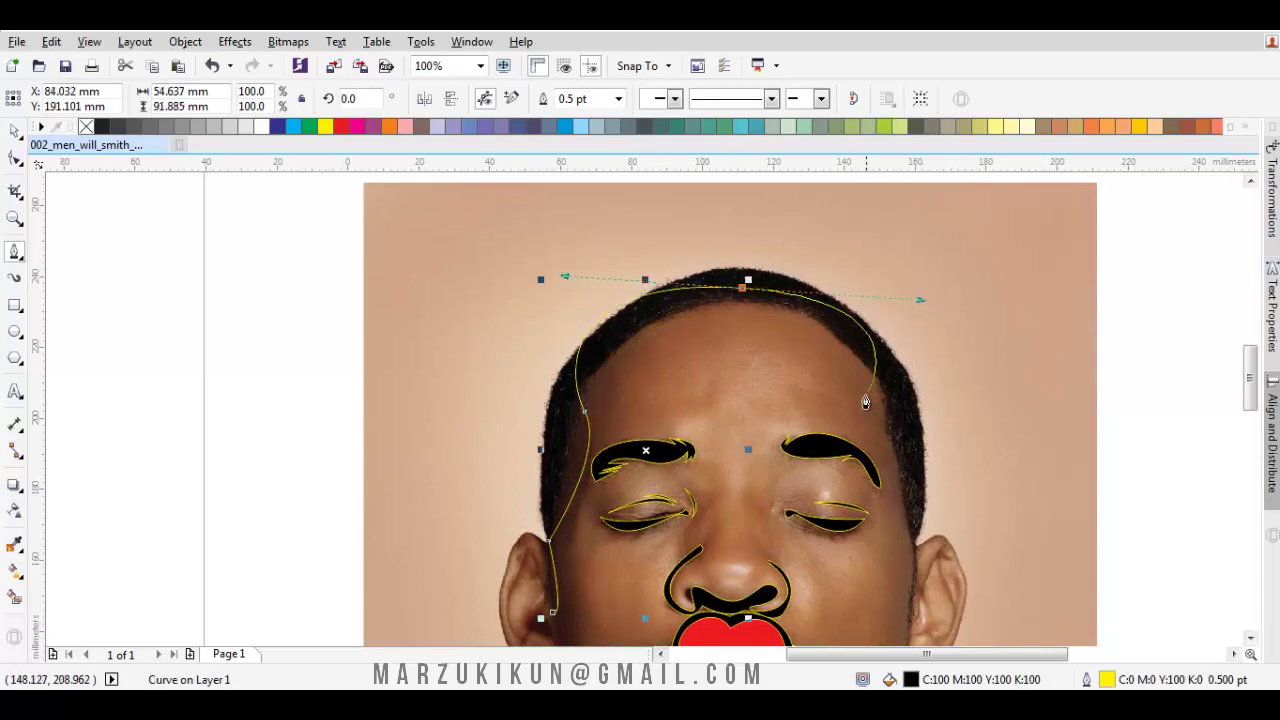
click(875, 400)
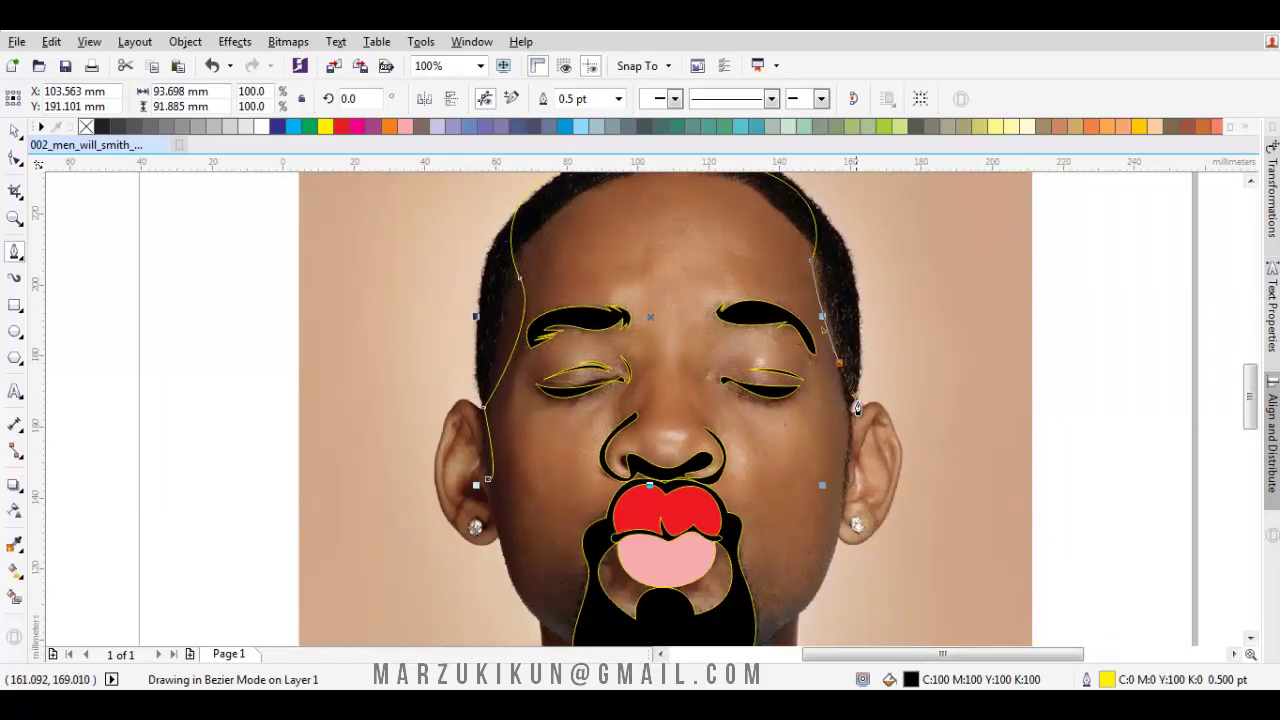
click(857, 407)
key(ctrl+z)
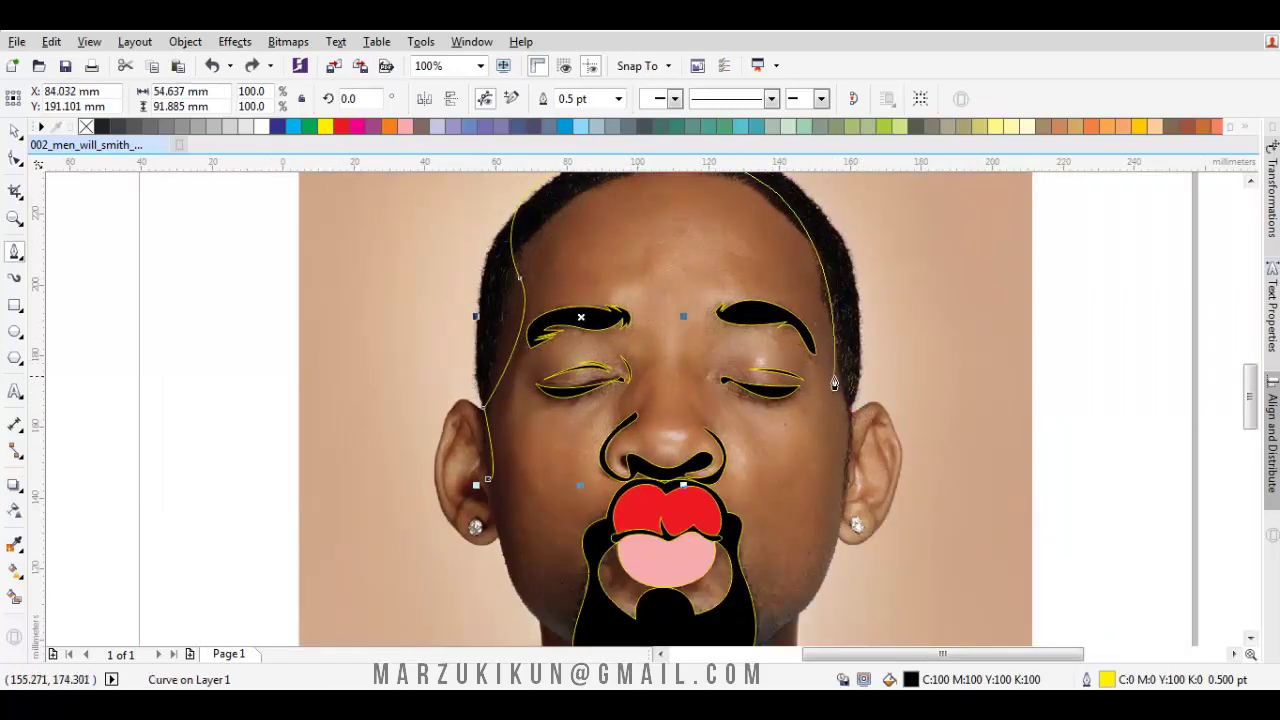
Continue the hairline down the temple on the photo's right to the end of the sideburn beside the ear.
click(832, 316)
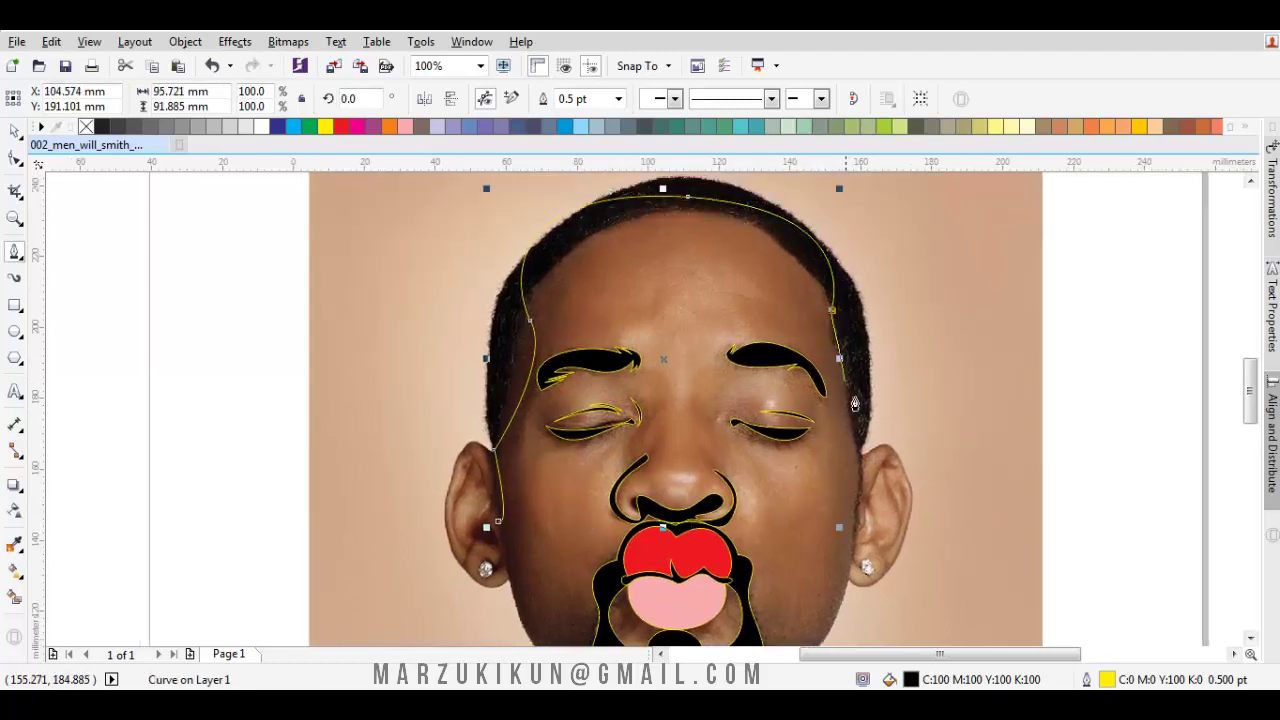
click(856, 460)
click(860, 516)
scroll(853, 514, up, 2)
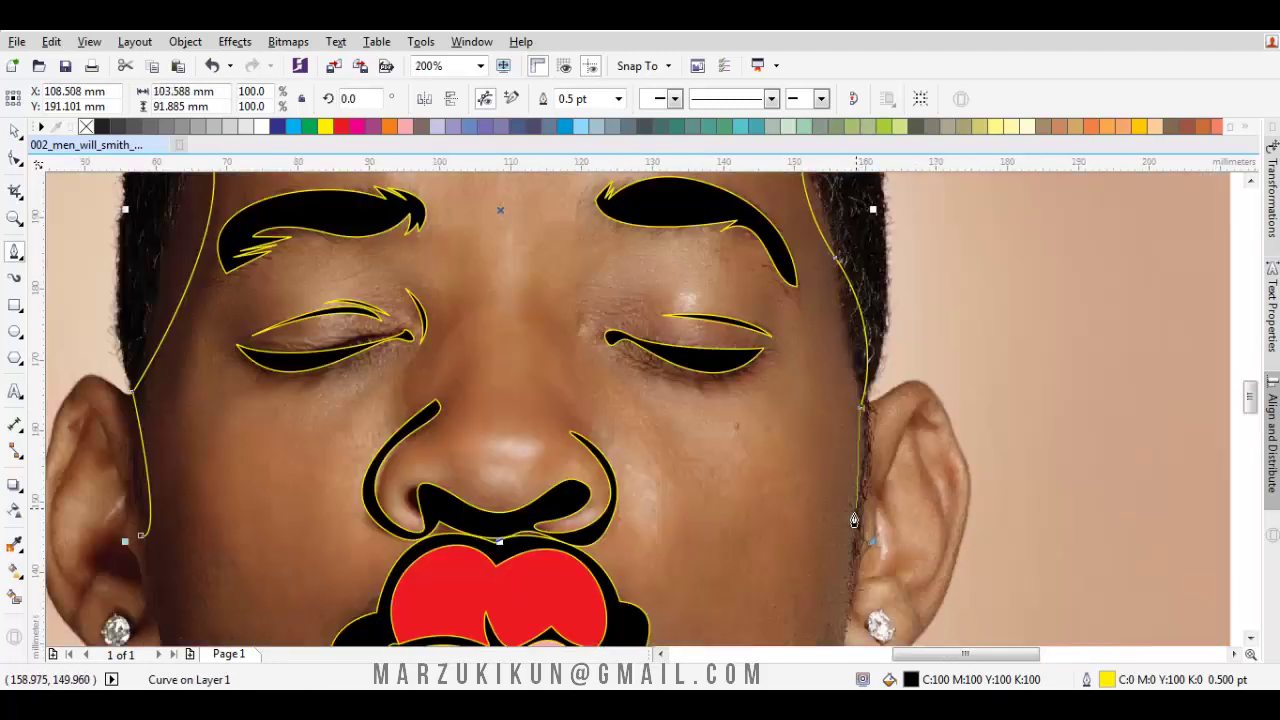
double_click(857, 588)
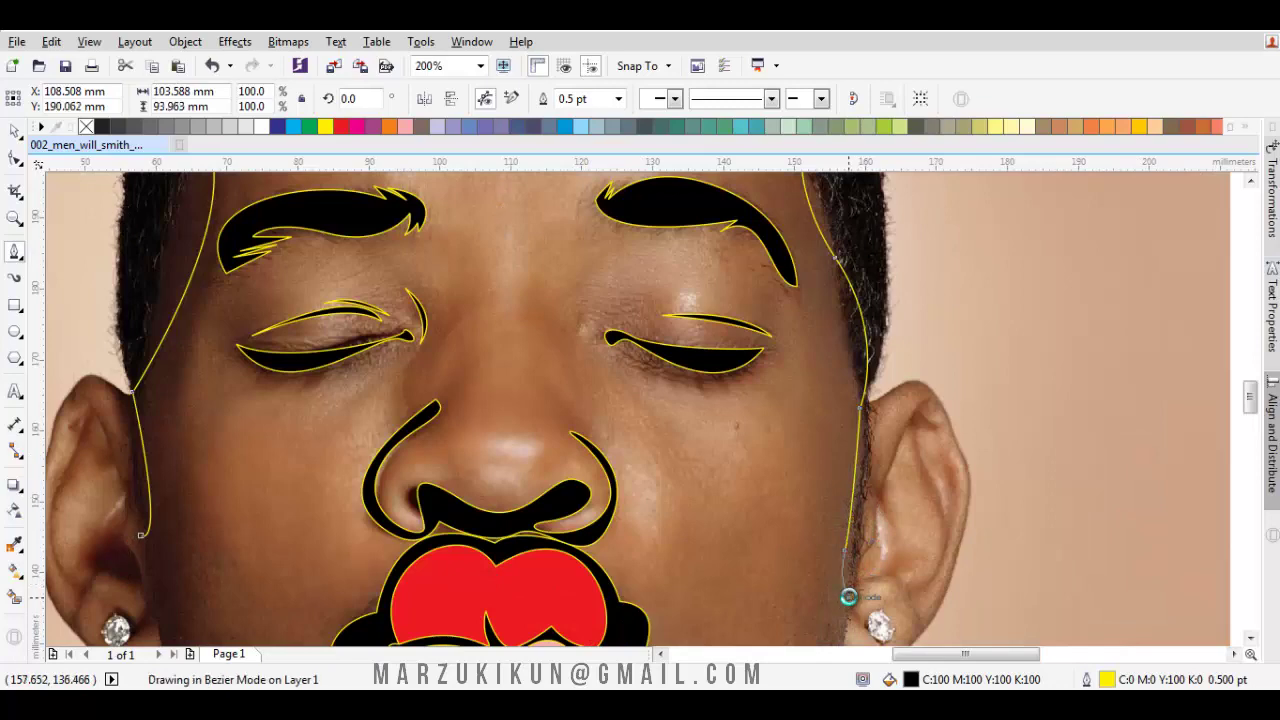
click(848, 597)
Trace the outer edge of the hair over the head to the starting sideburn and close it at about 118 mm wide and 110 mm high.
scroll(870, 415, up, 1)
click(870, 415)
scroll(870, 415, down, 3)
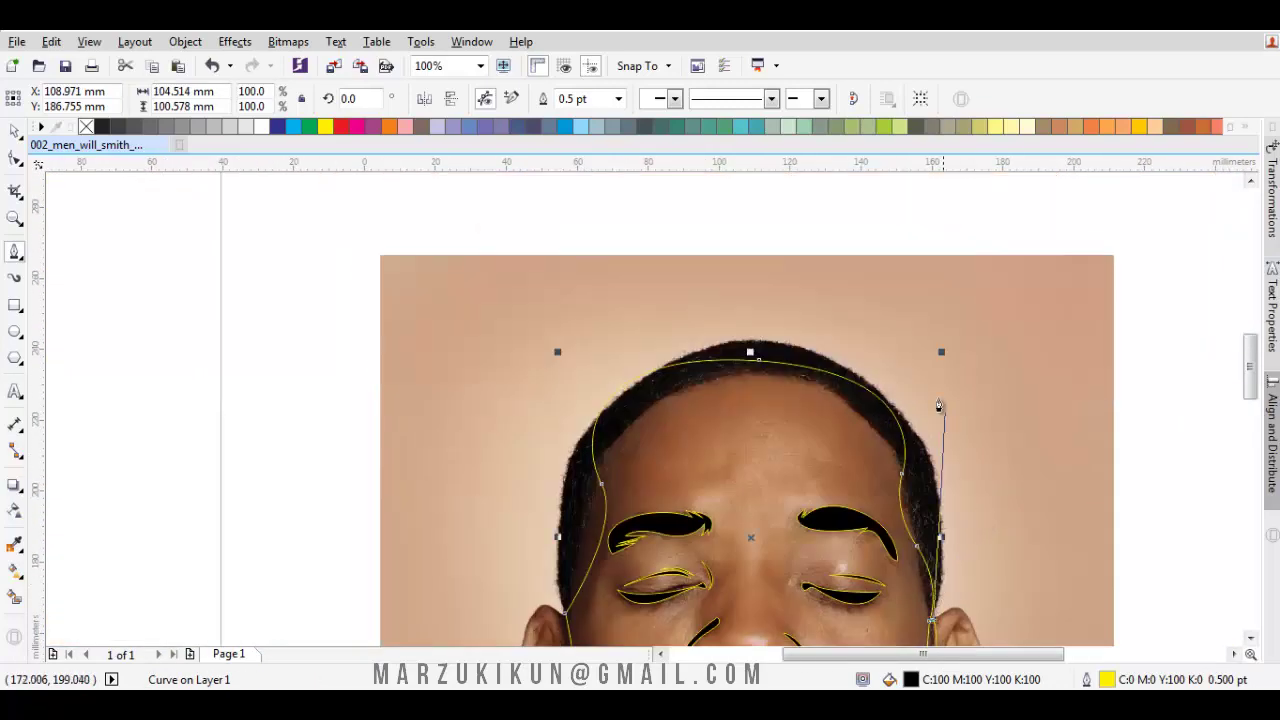
click(703, 257)
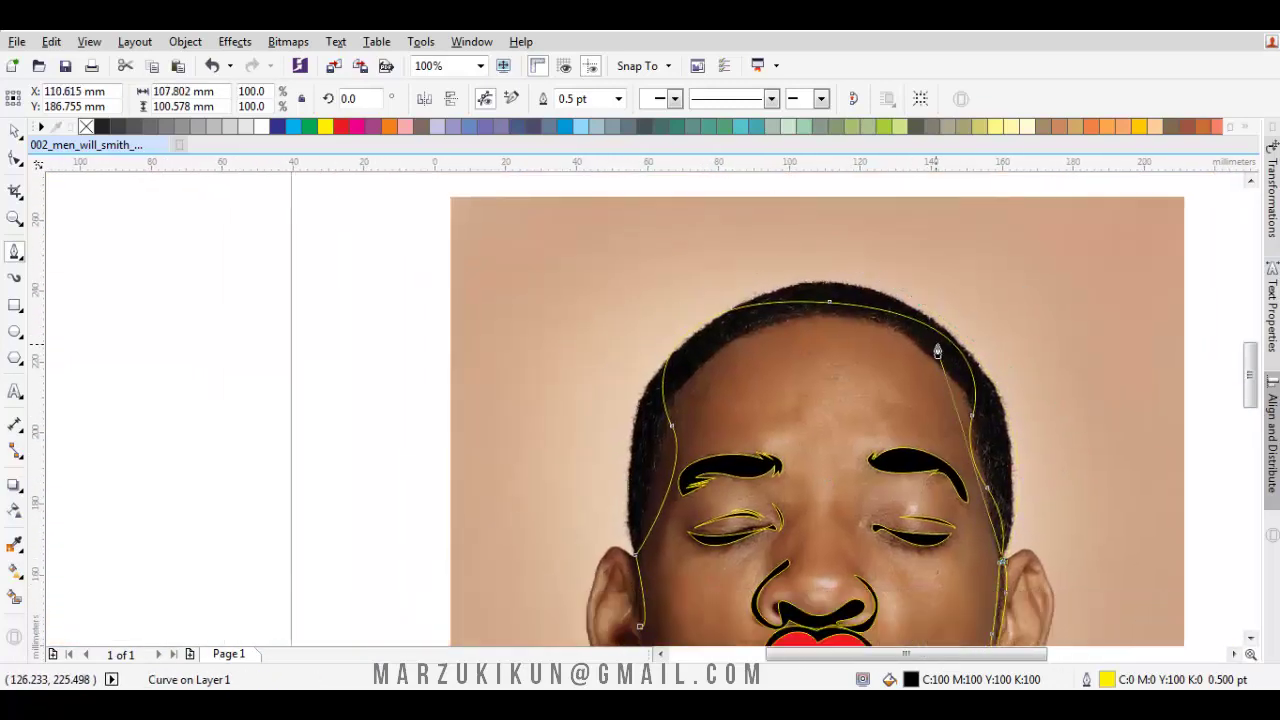
drag(1002, 358, 950, 250)
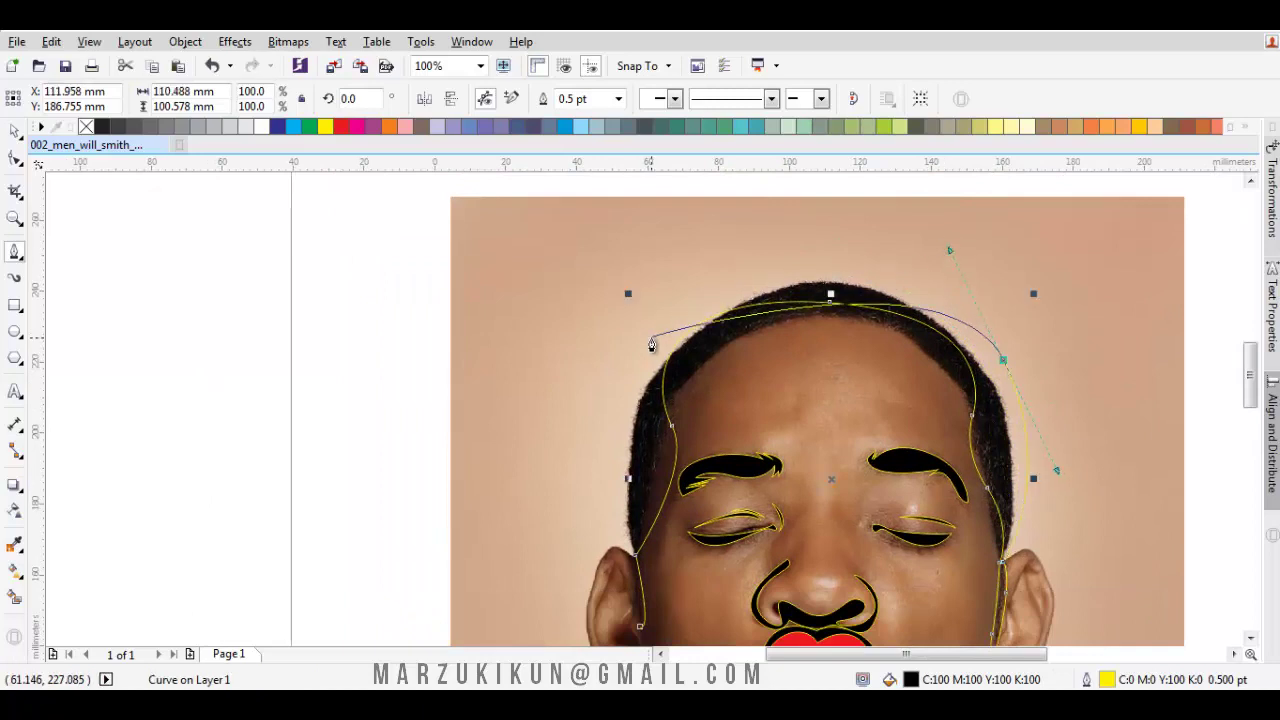
drag(651, 345, 563, 443)
scroll(603, 511, down, 3)
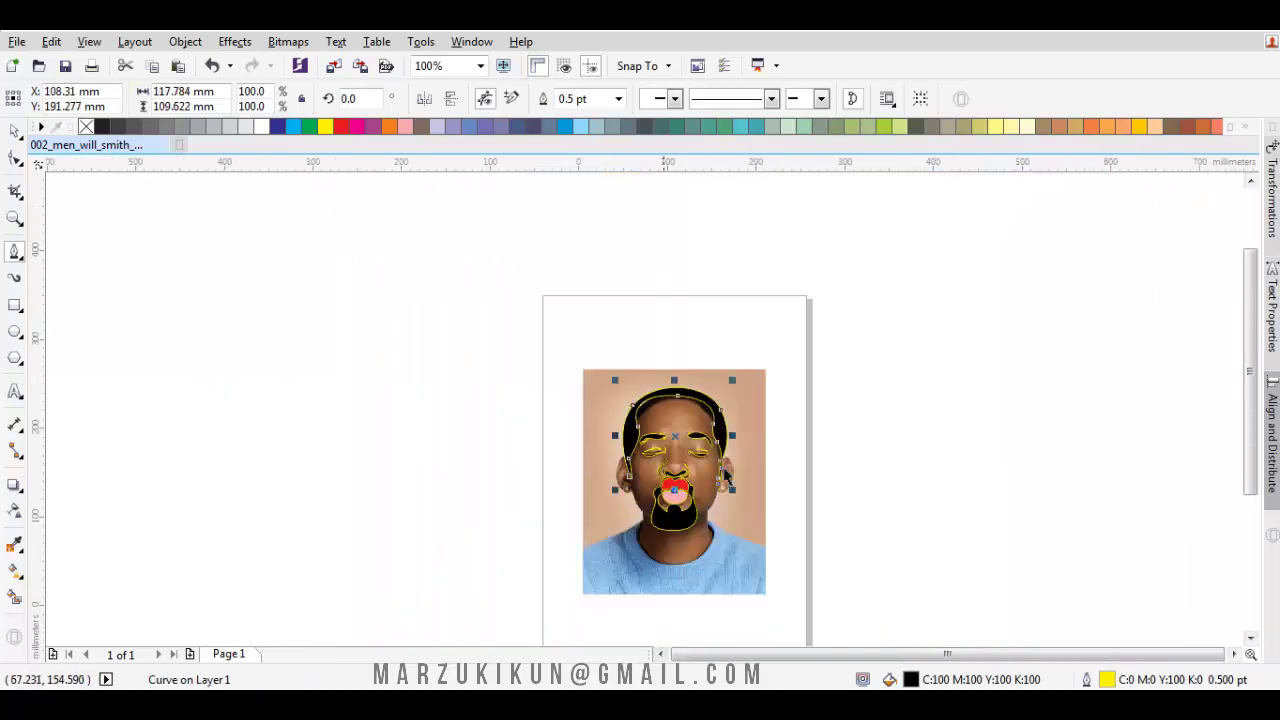
Place a trial copy of all traced shapes beside the photo and delete it.
drag(606, 343, 606, 343)
click(642, 410)
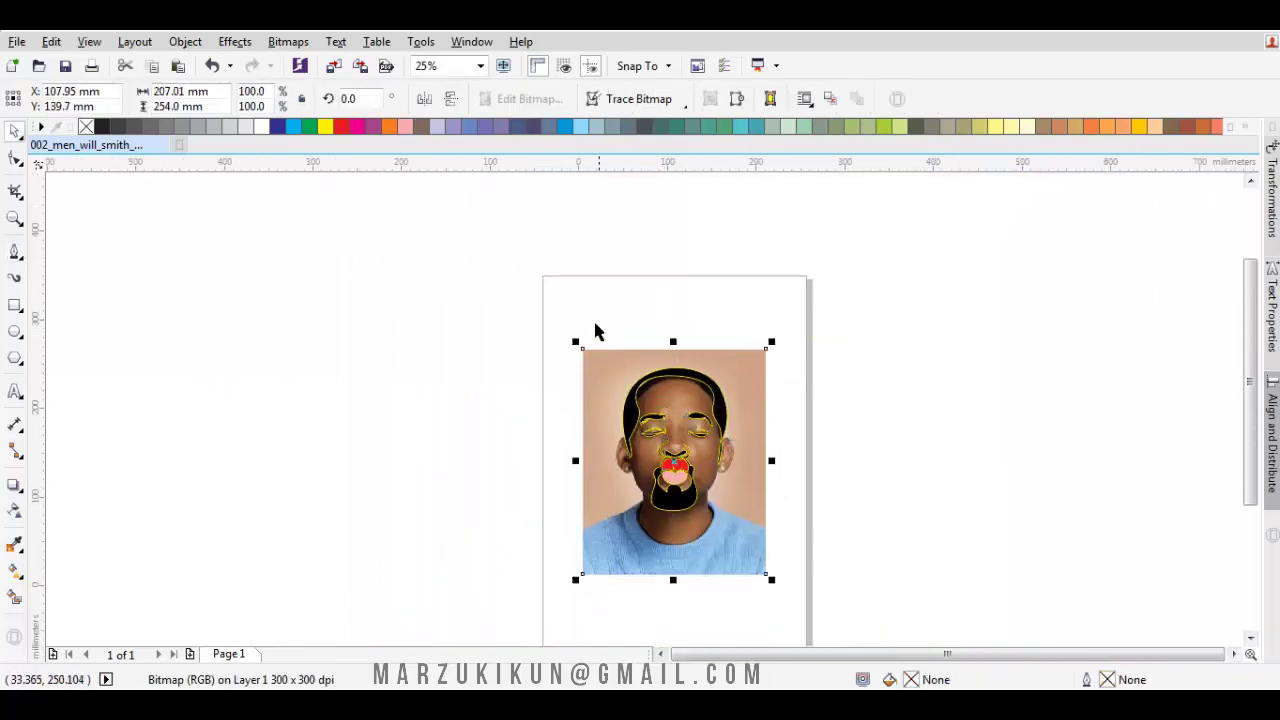
drag(810, 568, 810, 566)
drag(673, 505, 891, 500)
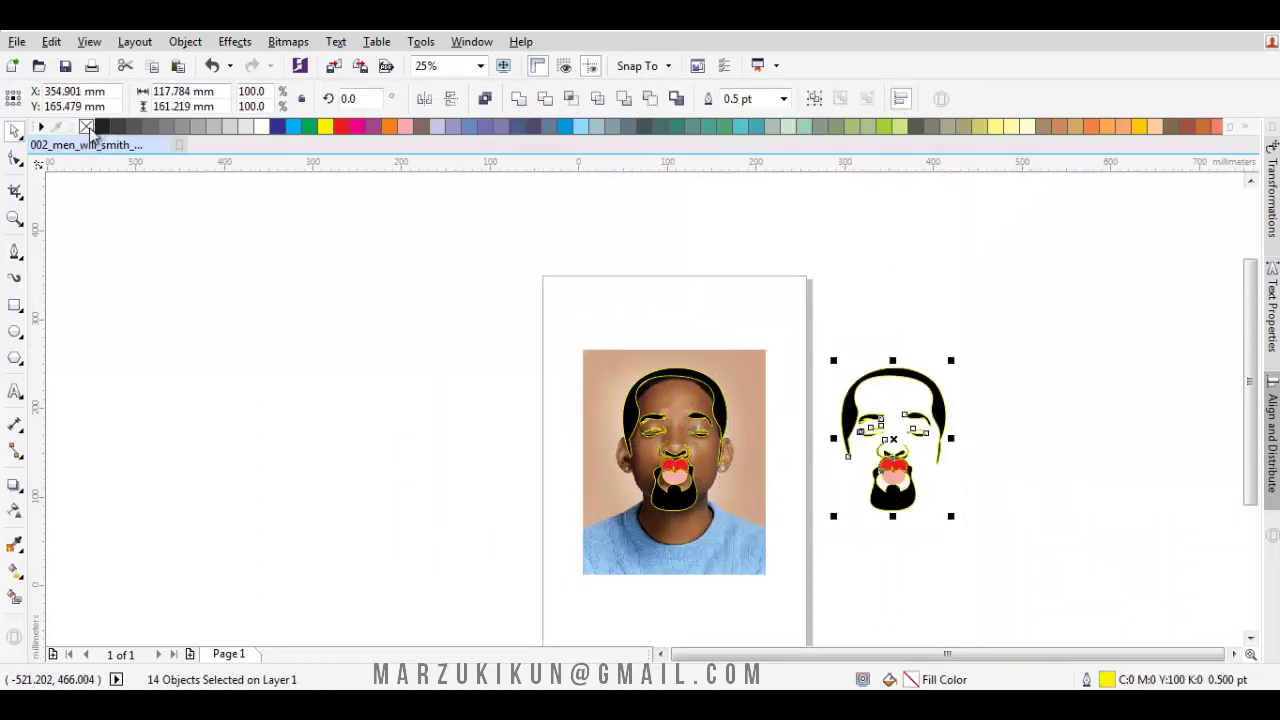
key(Delete)
Trace the jawline on the photo's left as a closed curved strip from sideburn to chin, about 66 mm wide and 62 mm high.
scroll(662, 468, up, 3)
key(F5)
drag(550, 461, 638, 376)
drag(750, 537, 887, 517)
drag(657, 300, 610, 500)
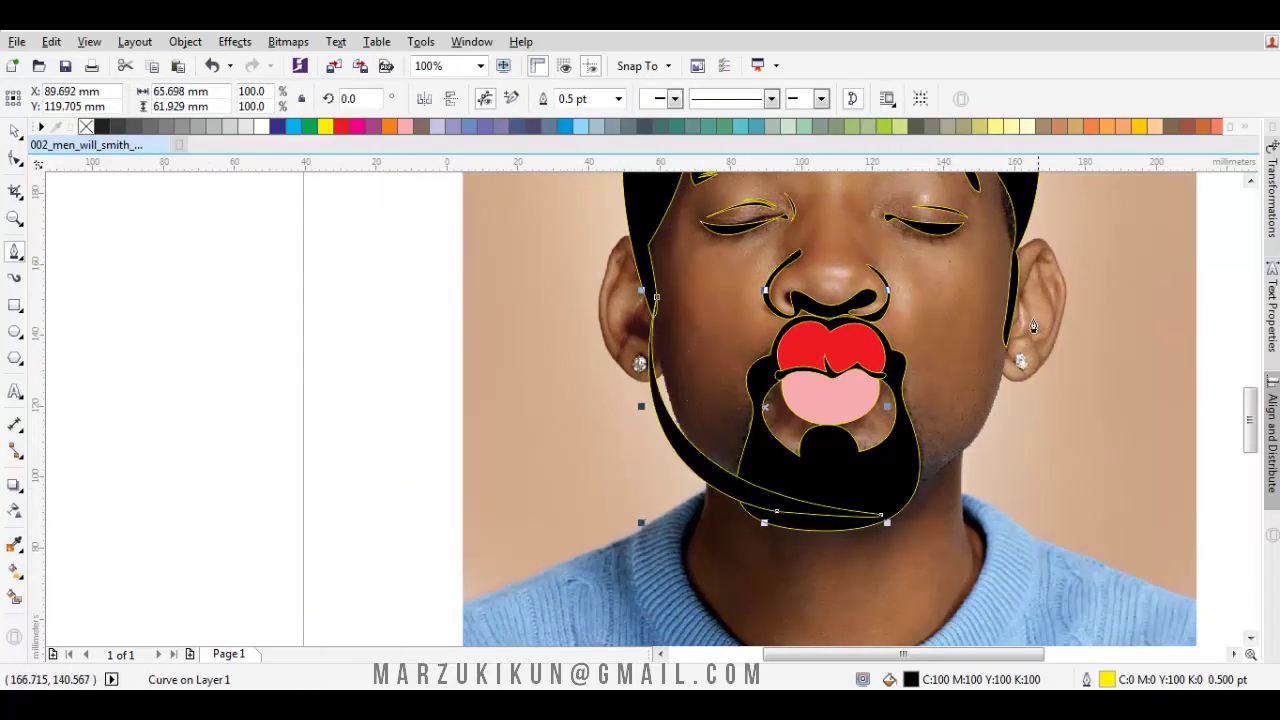
Trace the jawline on the photo's right as a matching closed strip from sideburn to chin, about 63 mm wide and 62 mm high.
click(1013, 318)
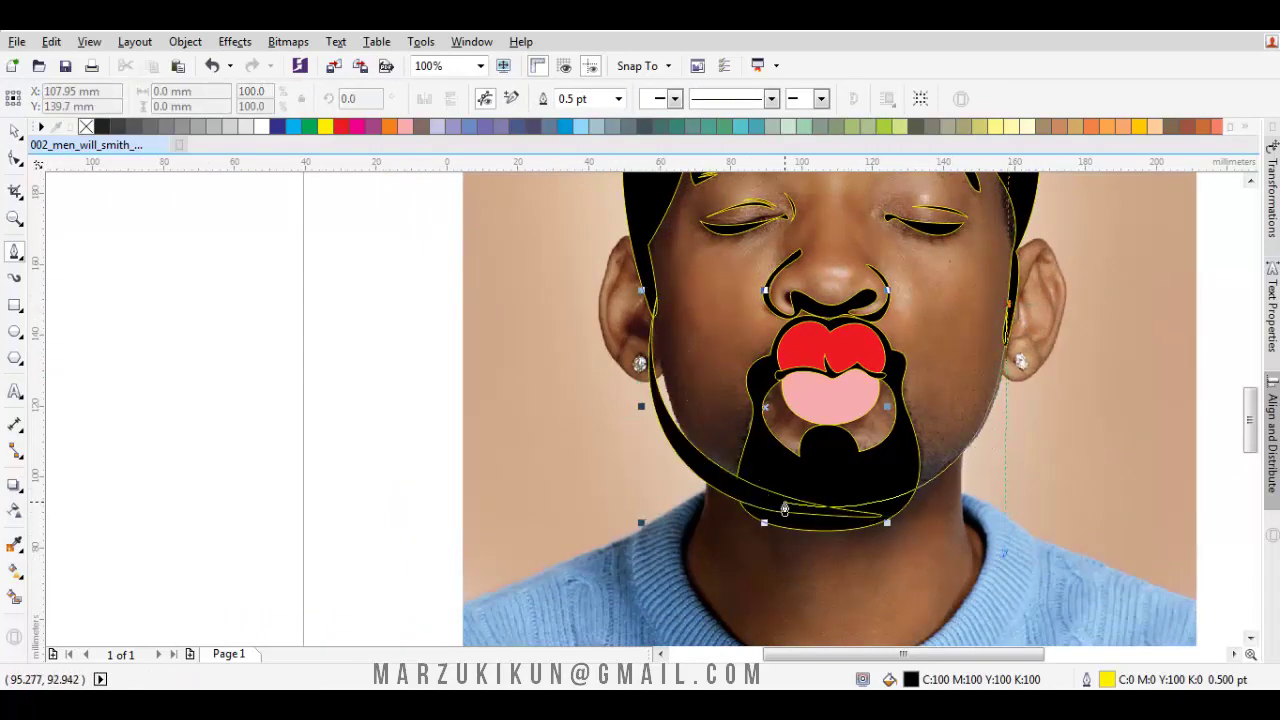
drag(785, 510, 1028, 533)
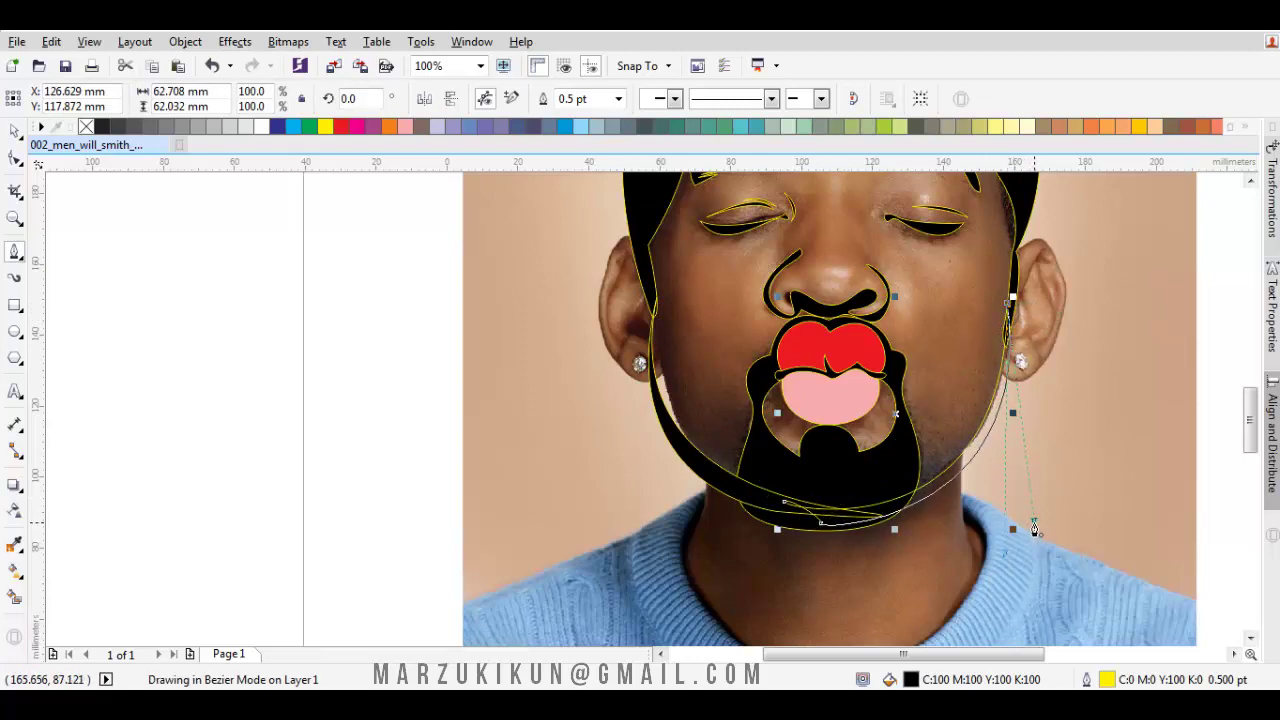
key(space)
Adjust the nodes on the goatee's lower edge where the jaw strips meet under the chin.
scroll(1034, 527, down, 1)
scroll(870, 517, up, 2)
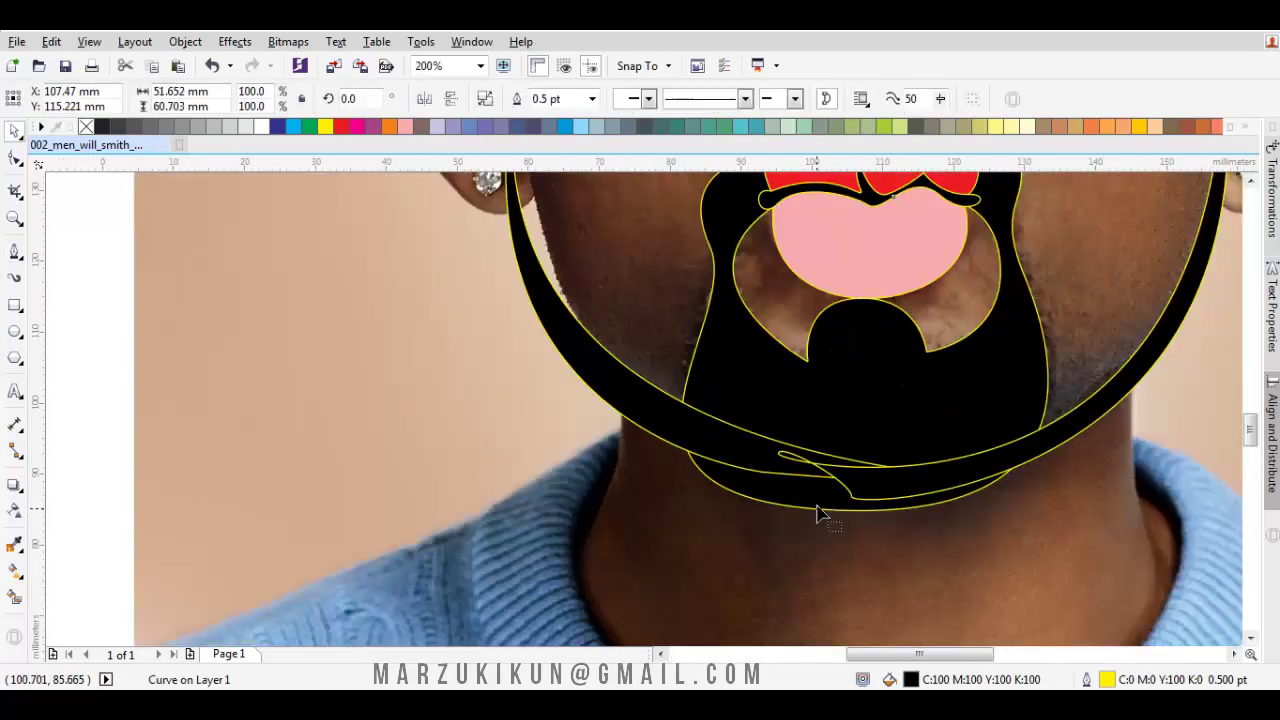
key(F10)
drag(834, 517, 849, 509)
scroll(943, 517, down, 2)
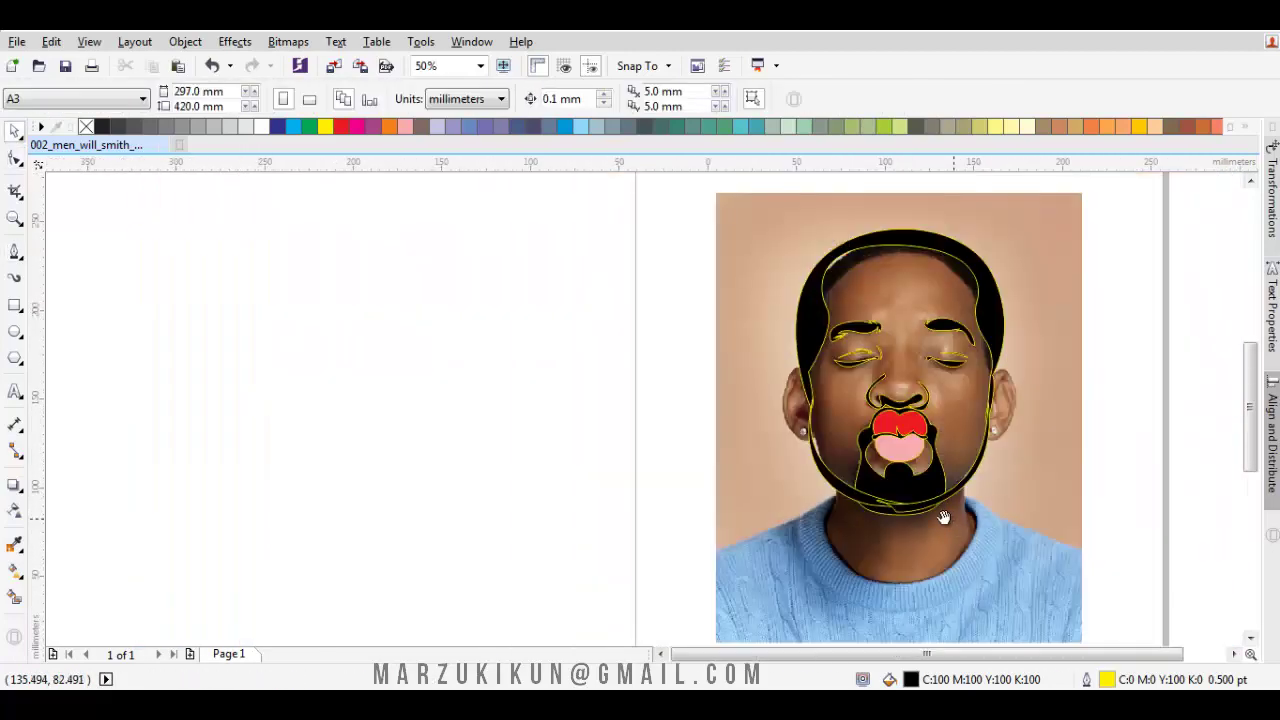
Place a copy of all traced shapes to the left of the photo and remove the copy's yellow outline.
scroll(943, 517, down, 1)
key(space)
key(ctrl+a)
drag(737, 341, 527, 341)
click(622, 446)
scroll(590, 457, up, 1)
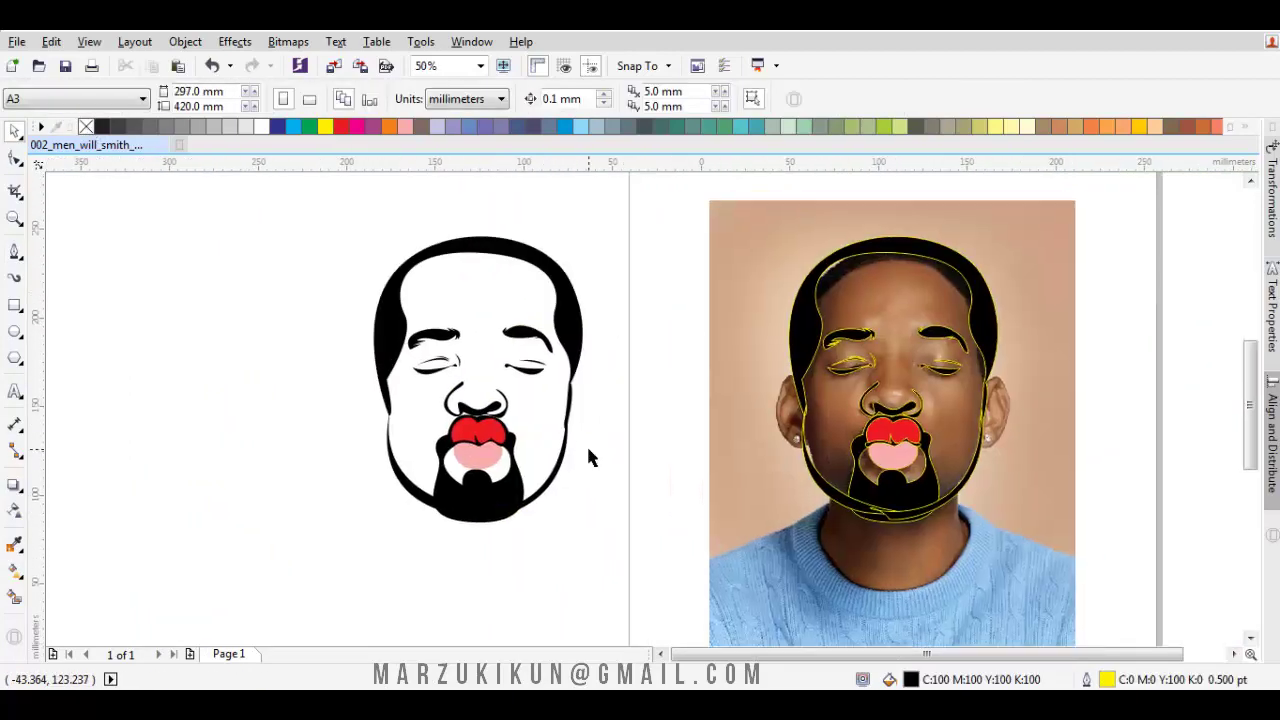
Undo the outline removal on the copied shapes.
scroll(570, 457, up, 1)
scroll(570, 458, down, 1)
key(ctrl+a)
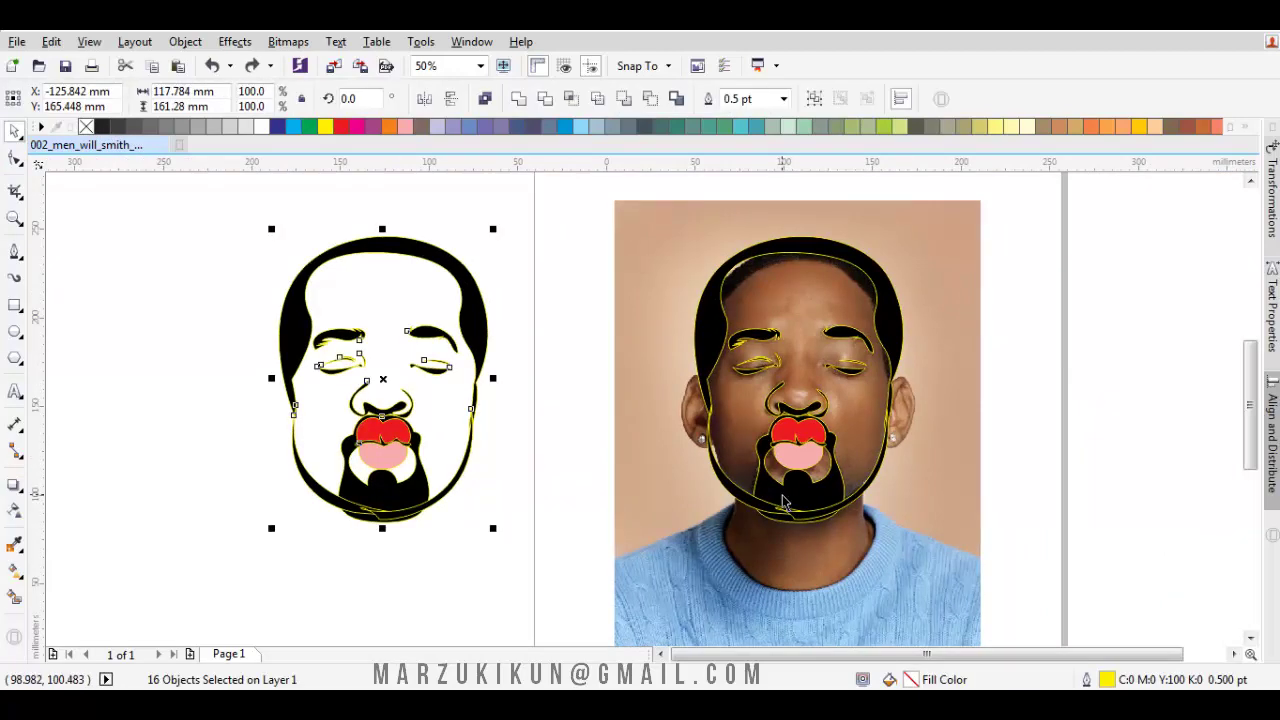
Adjust the curve handles of the two jaw strips so their outlines bend more closely along both sides of the jaw.
scroll(766, 510, up, 1)
scroll(800, 500, up, 1)
key(F10)
click(855, 530)
scroll(700, 465, down, 1)
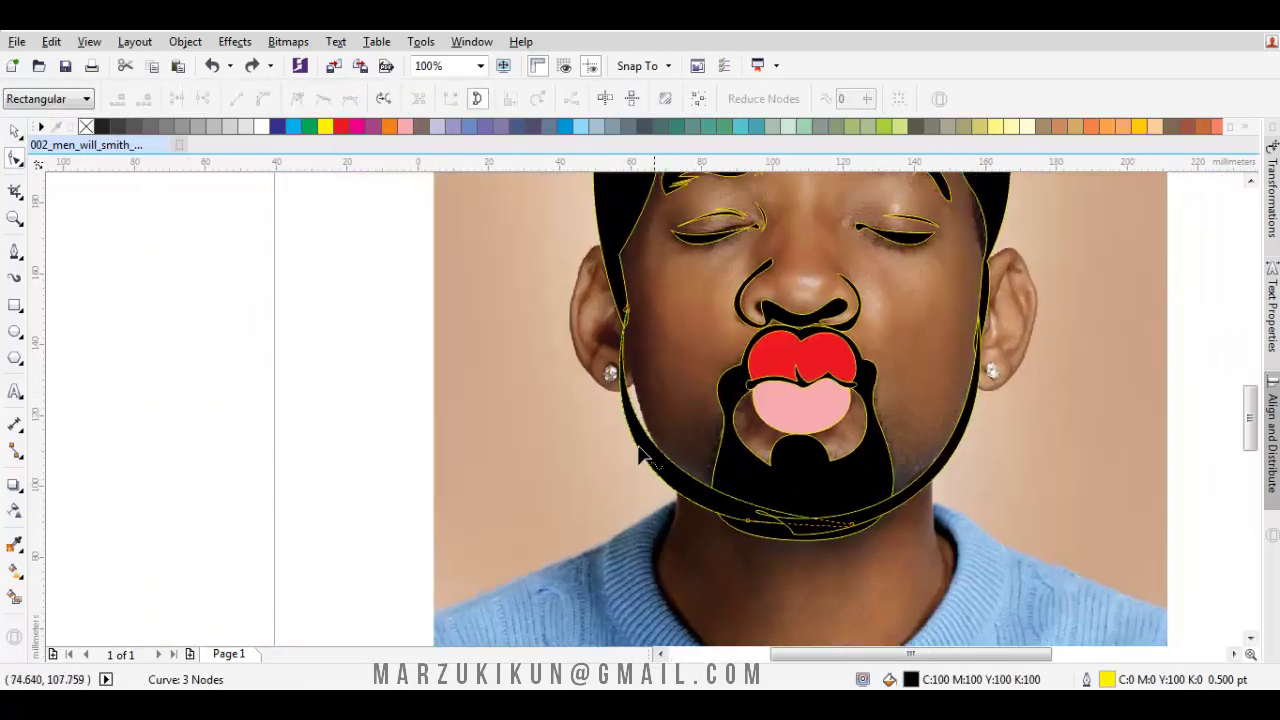
scroll(640, 440, up, 1)
click(651, 290)
drag(651, 290, 651, 329)
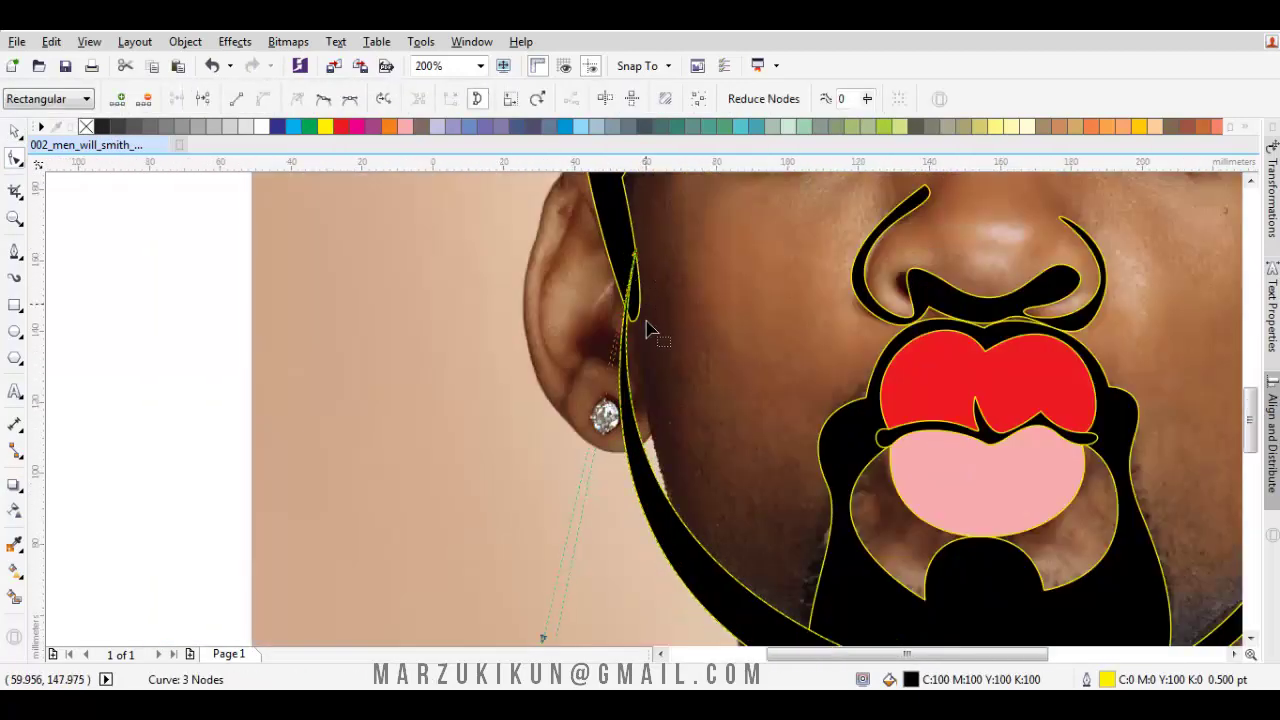
scroll(620, 495, down, 1)
drag(617, 491, 637, 558)
key(Escape)
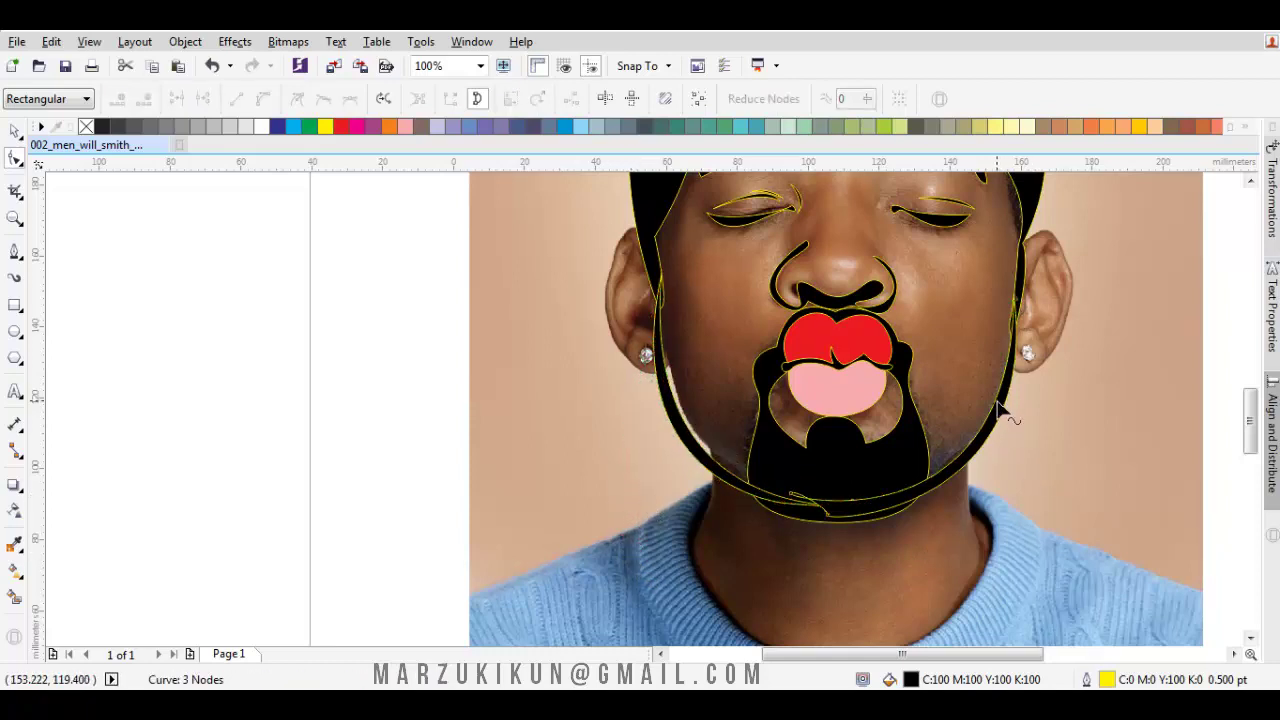
drag(1038, 512, 1013, 551)
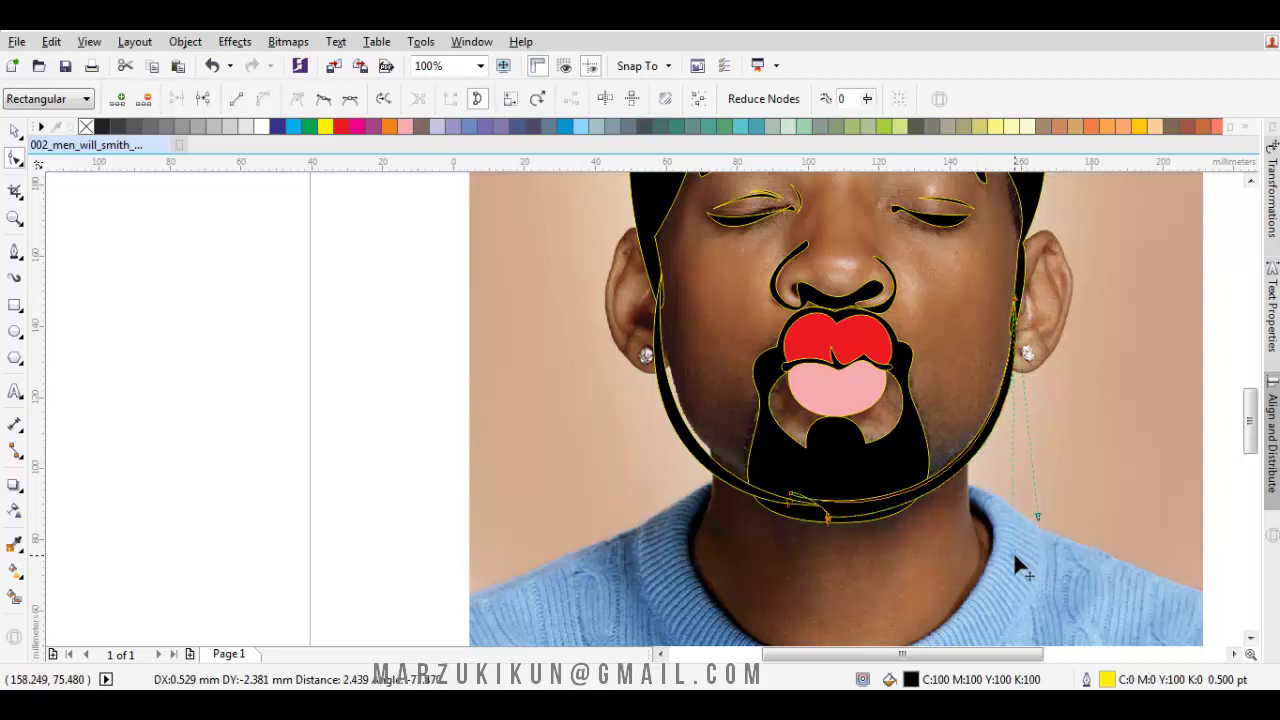
Draw a closed crescent about 21 mm wide and 11 mm high on the neck and position it just below the chin.
key(F5)
scroll(878, 483, down, 2)
scroll(878, 483, left, 1)
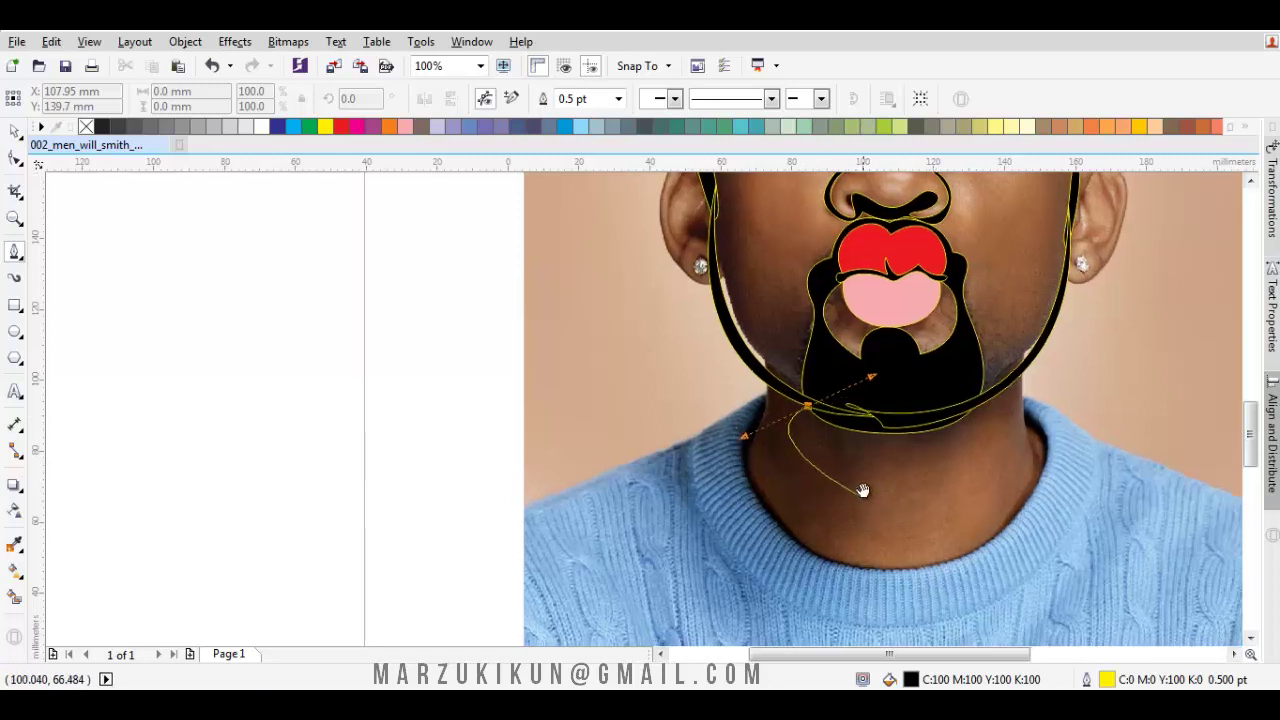
scroll(891, 491, up, 1)
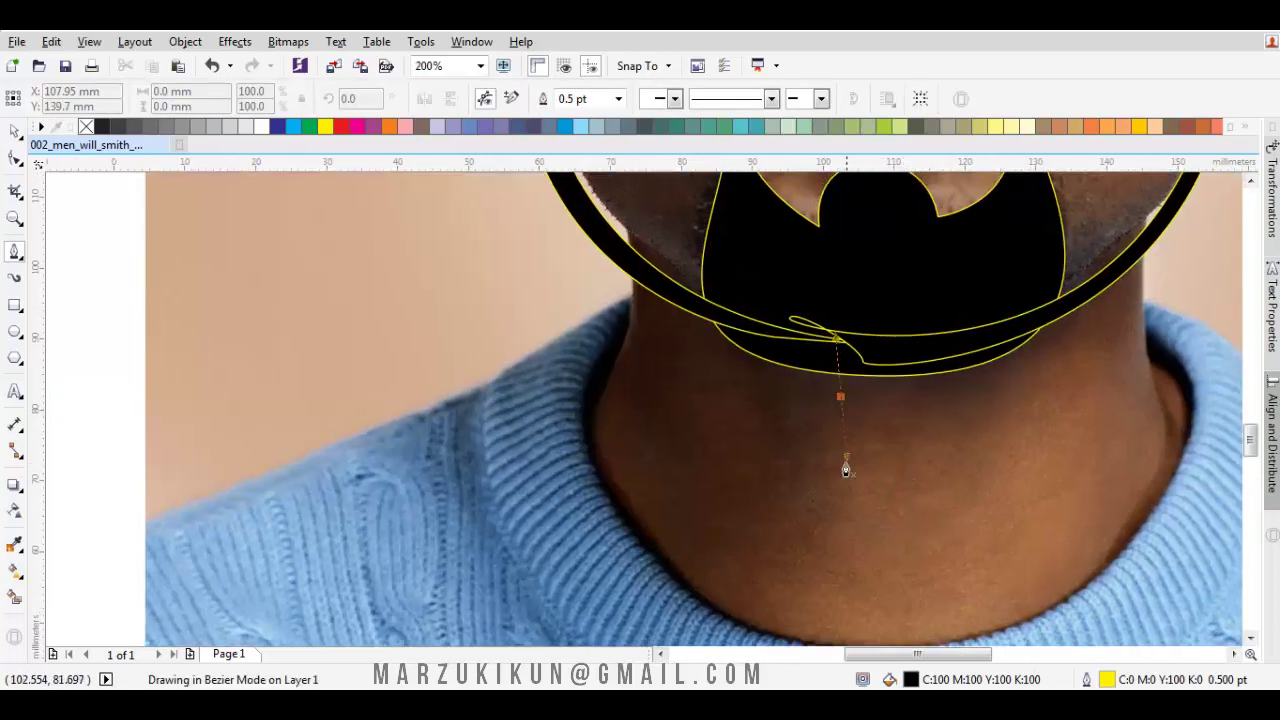
drag(923, 489, 967, 459)
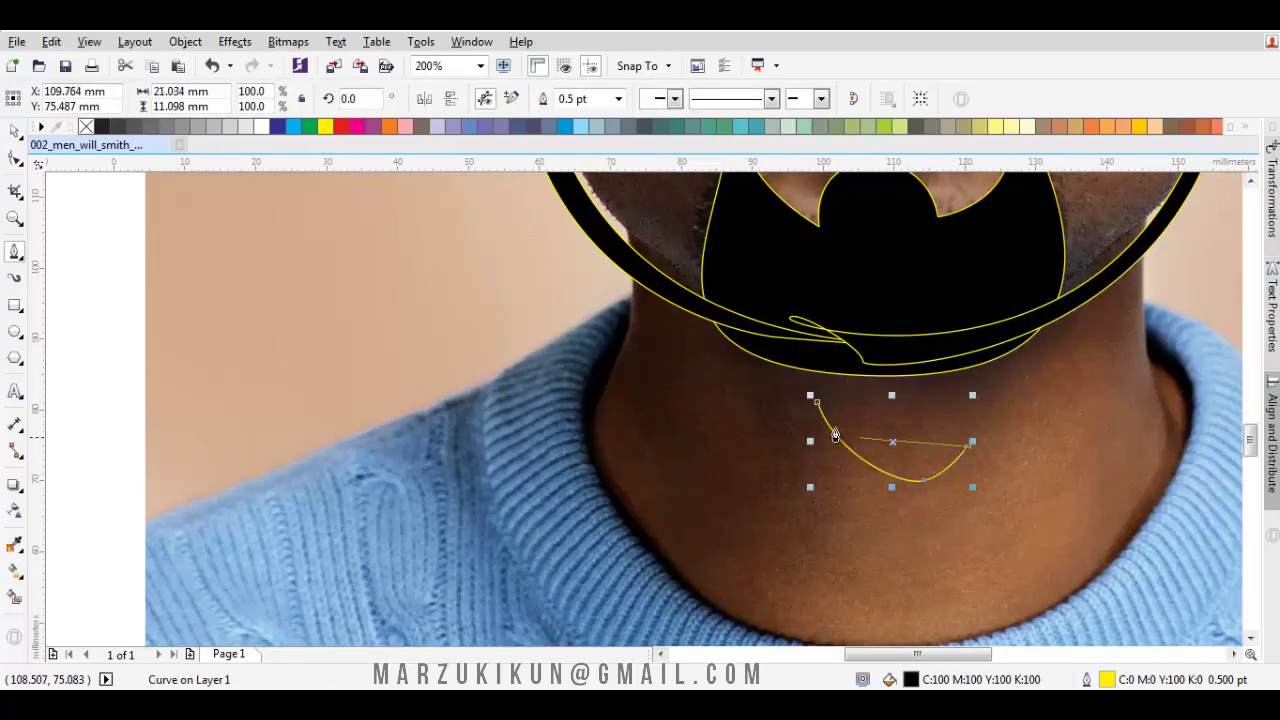
click(818, 402)
key(space)
drag(886, 466, 871, 451)
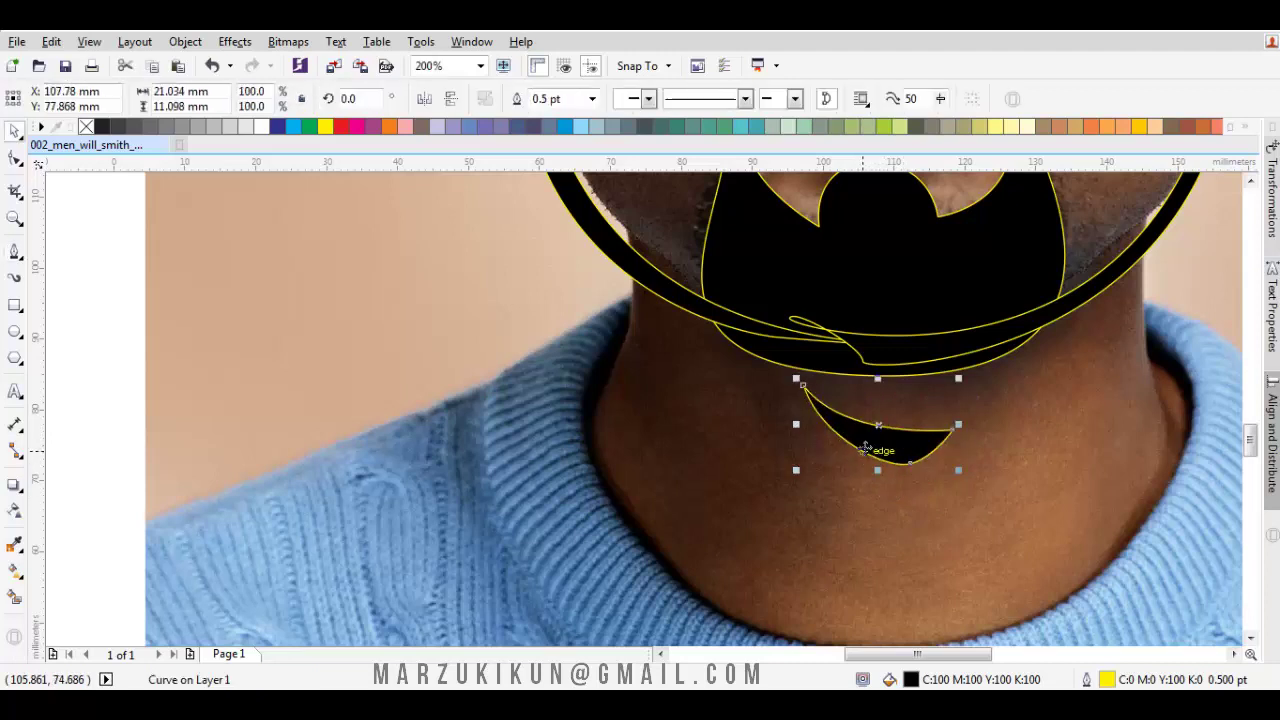
Refine the nodes of the neck crescent to smooth its lower edge.
key(F10)
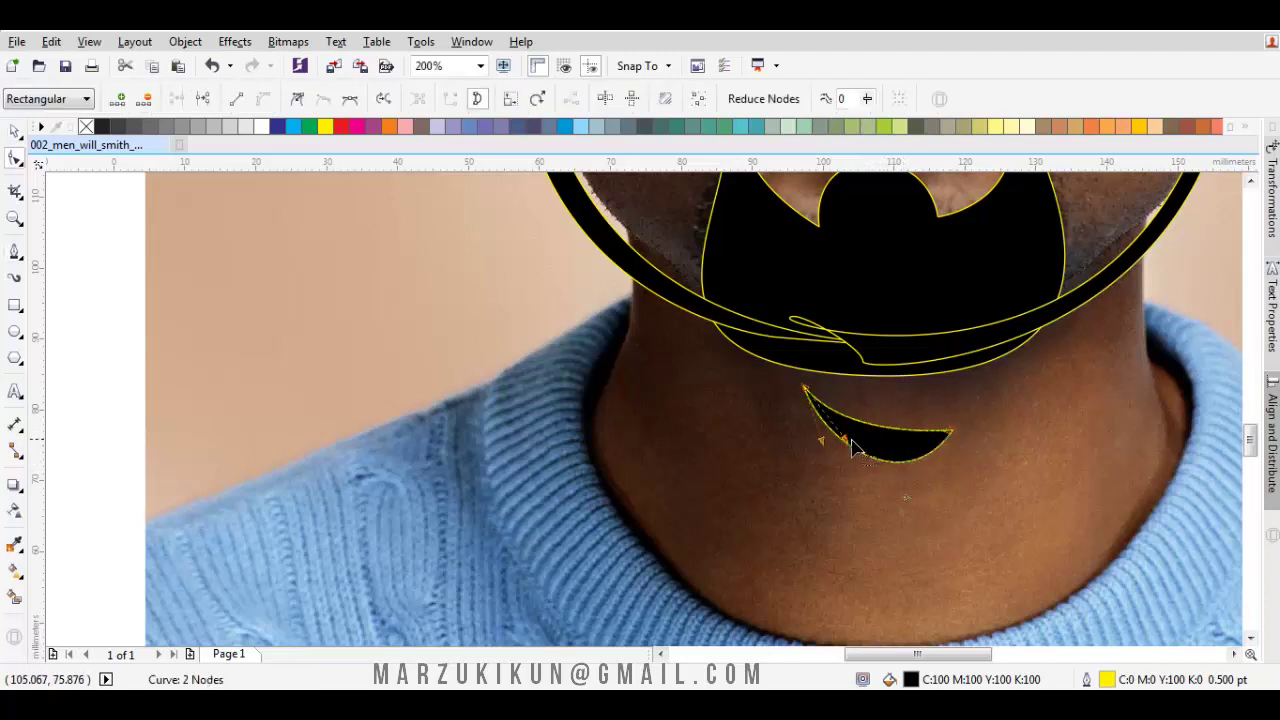
key(space)
scroll(858, 454, down, 1)
key(Escape)
Draw a closed V-shaped strip around the neck crescent, running from one jaw strip to the other, about 41 mm high.
drag(780, 377, 747, 446)
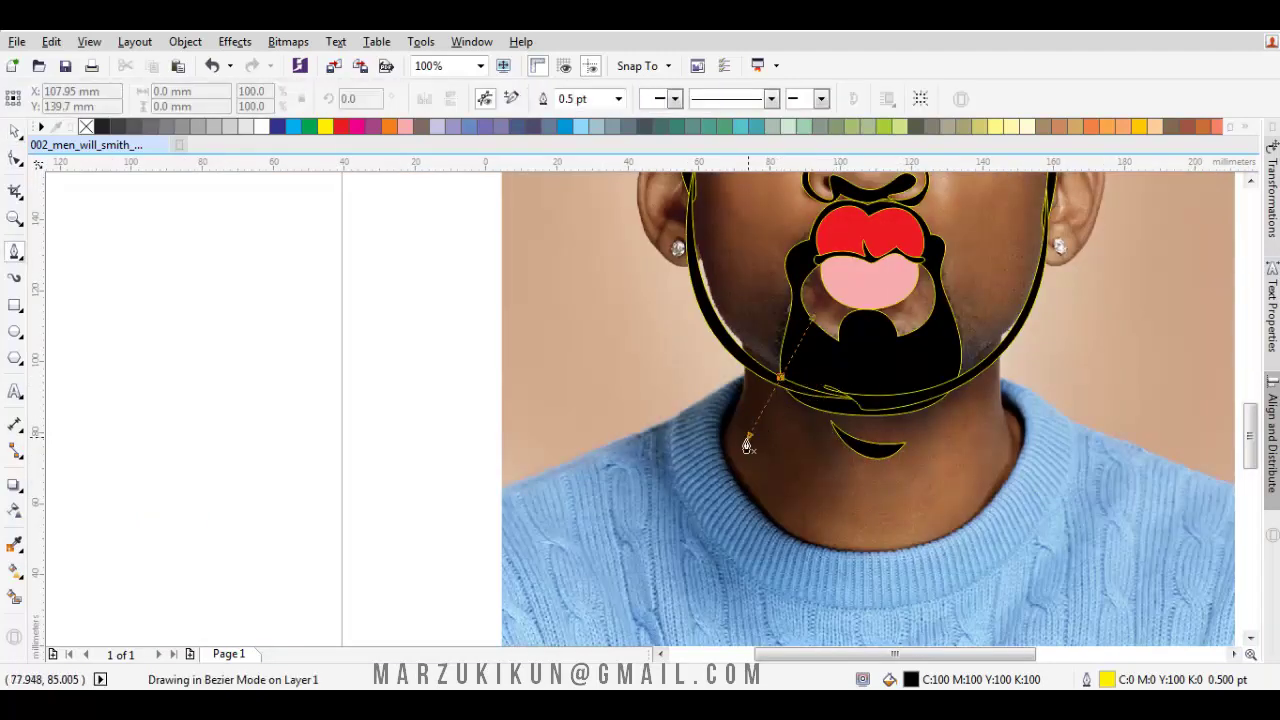
click(882, 500)
scroll(964, 378, up, 1)
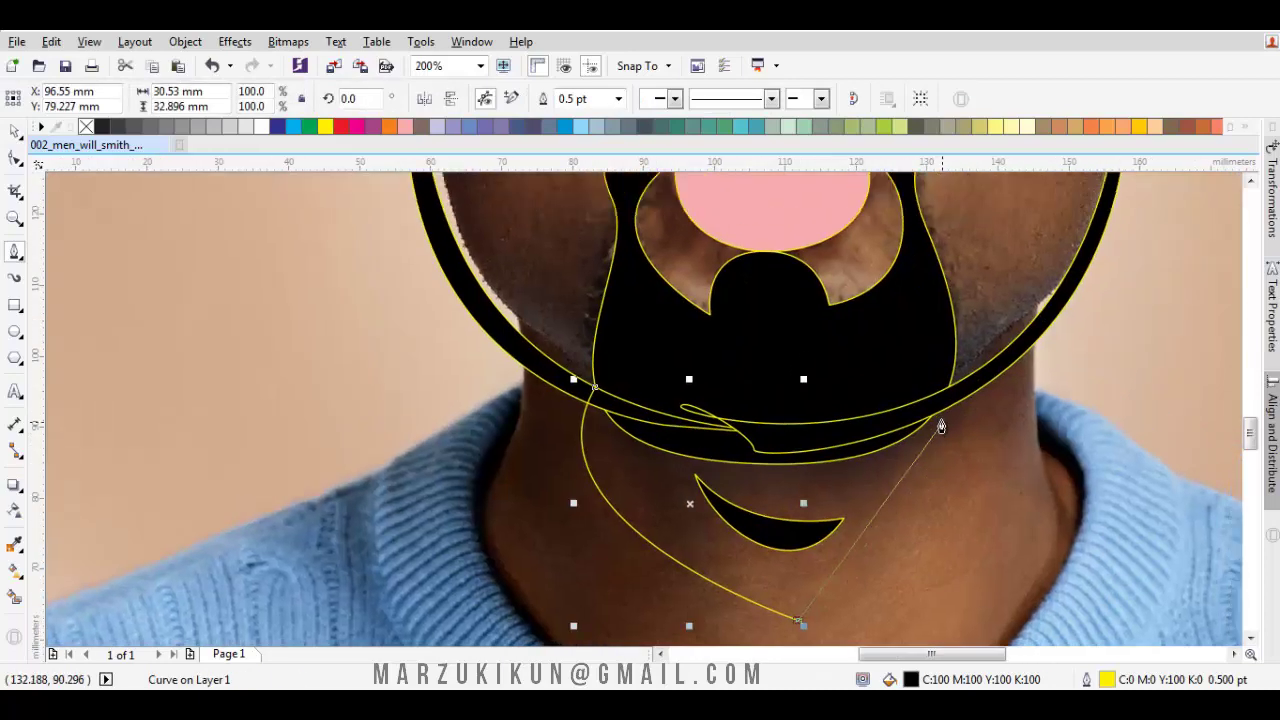
drag(885, 350, 890, 362)
drag(792, 640, 656, 530)
drag(676, 410, 718, 505)
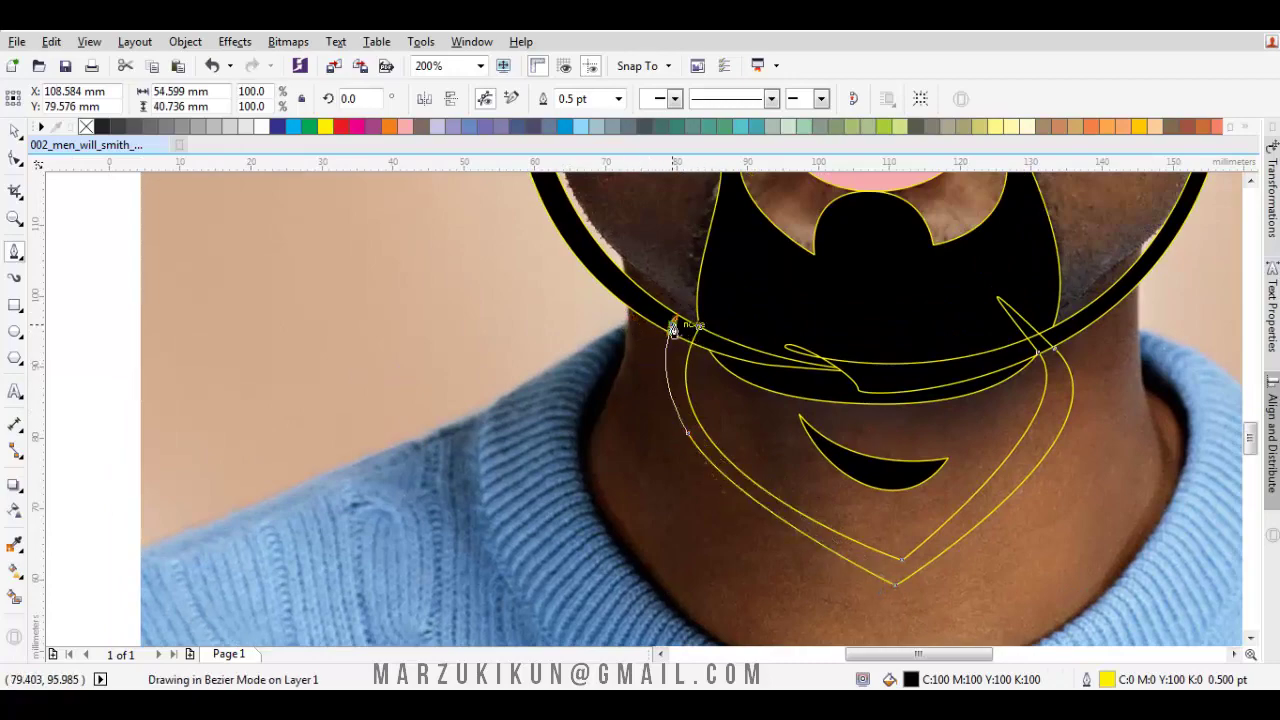
click(699, 336)
scroll(699, 336, down, 3)
scroll(706, 375, up, 3)
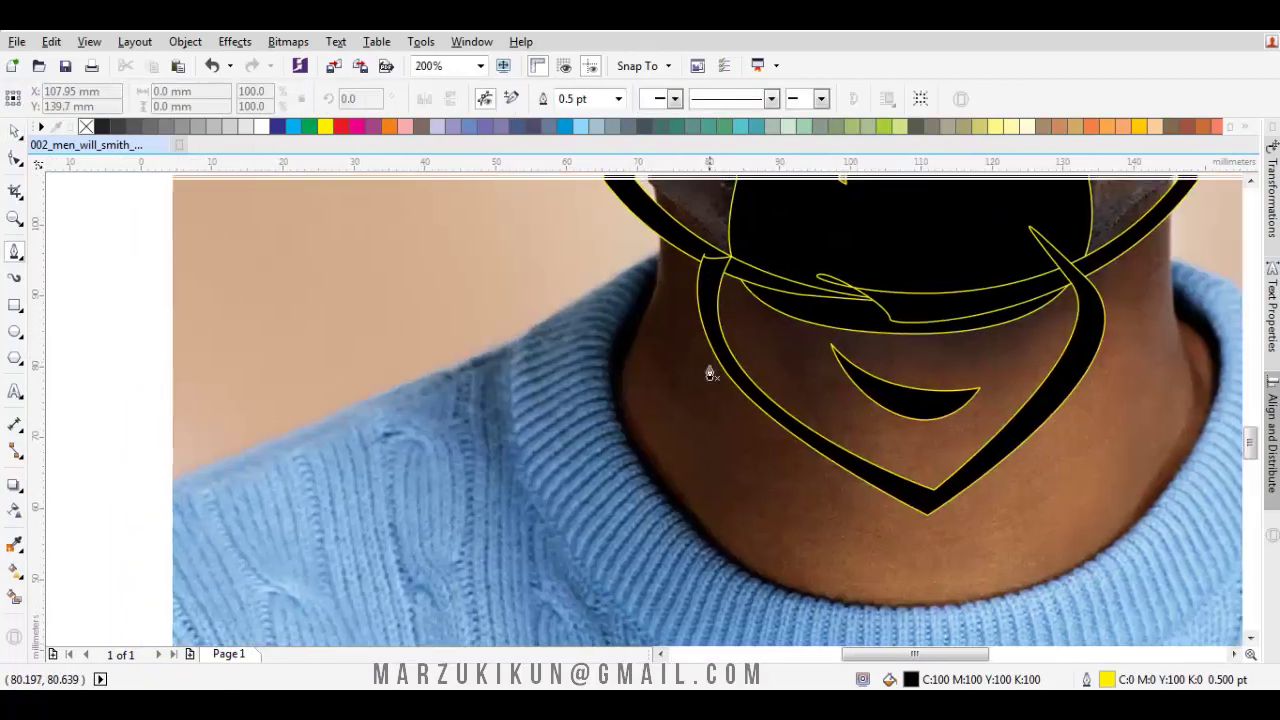
Draw the outer edge of a wider neckline curve below the V-shaped strip, about 74 mm wide and 42 mm high.
scroll(718, 290, down, 2)
drag(637, 331, 708, 346)
scroll(708, 346, down, 3)
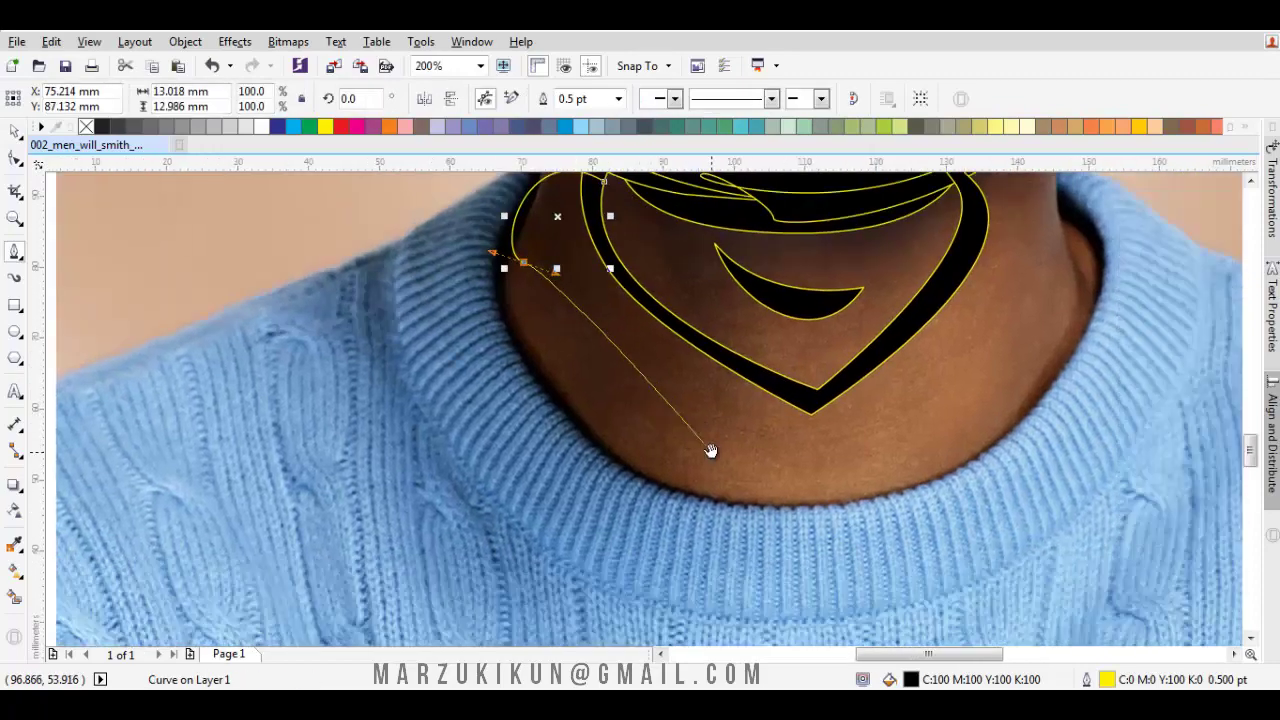
drag(786, 470, 852, 478)
scroll(775, 490, up, 3)
scroll(770, 495, right, 2)
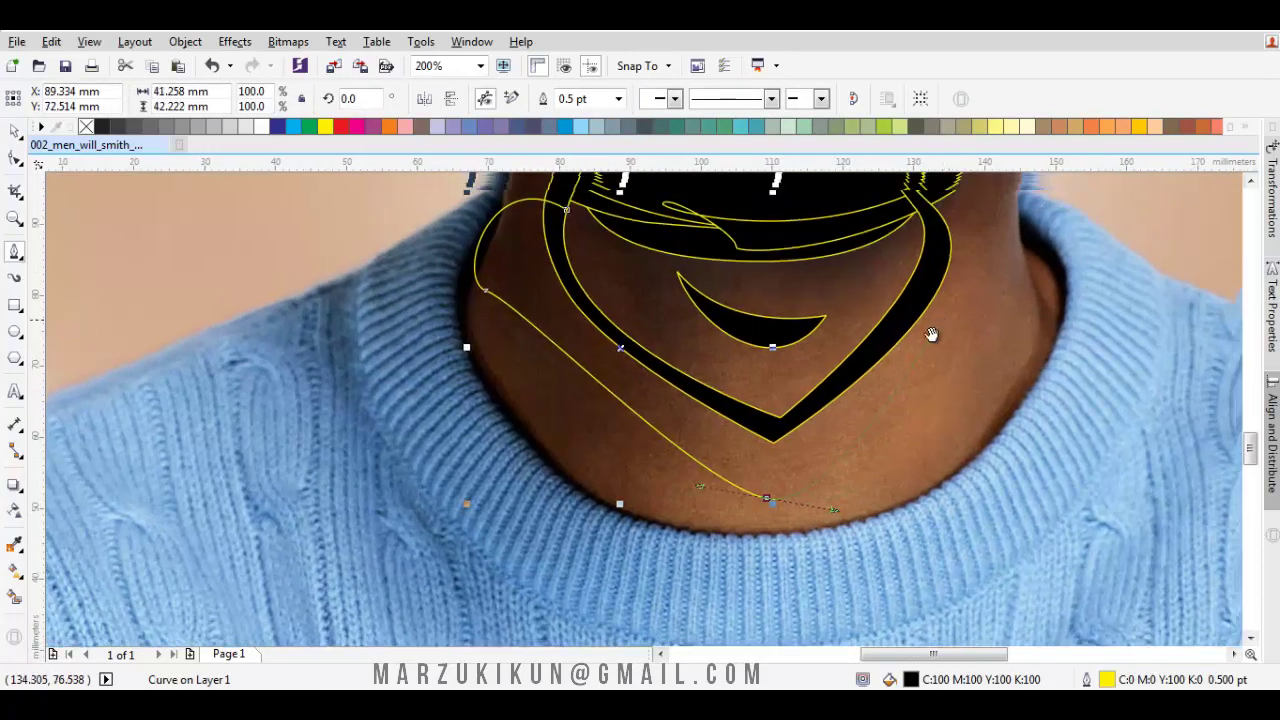
double_click(956, 301)
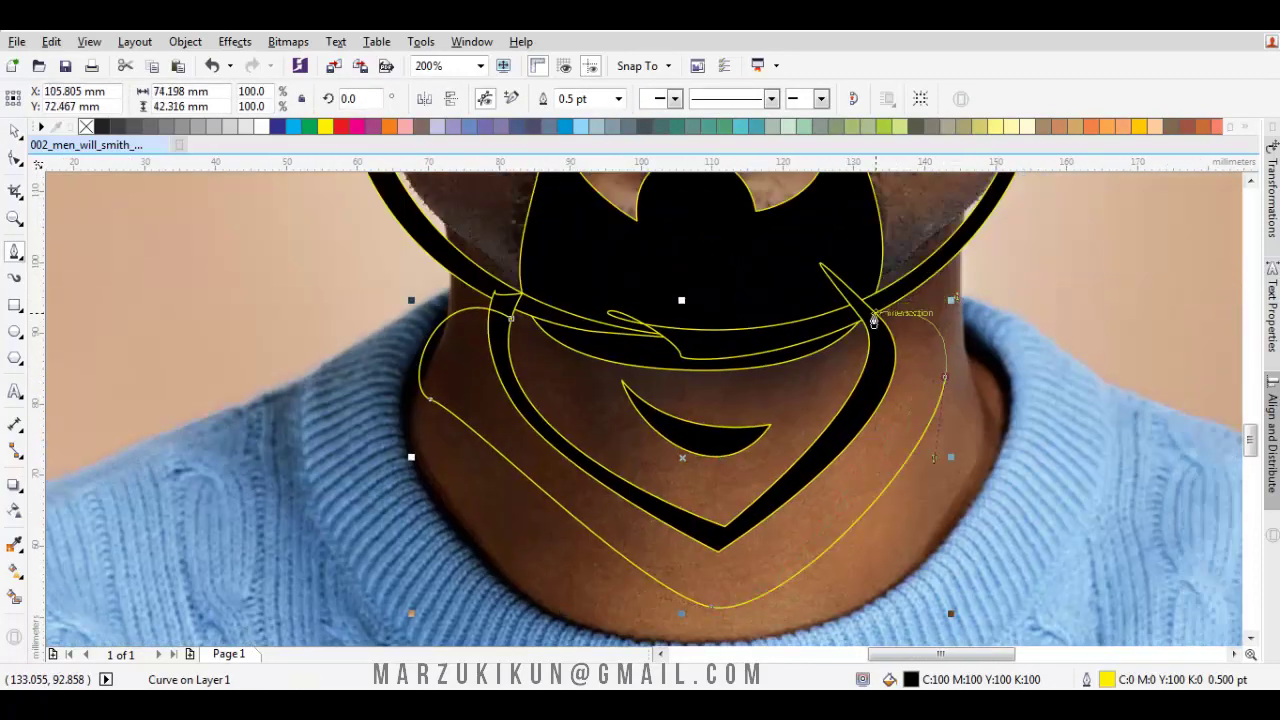
Trace a parallel inner edge back to the start to close the wide neckline curve into a thin filled strip.
scroll(953, 316, down, 2)
scroll(873, 422, left, 2)
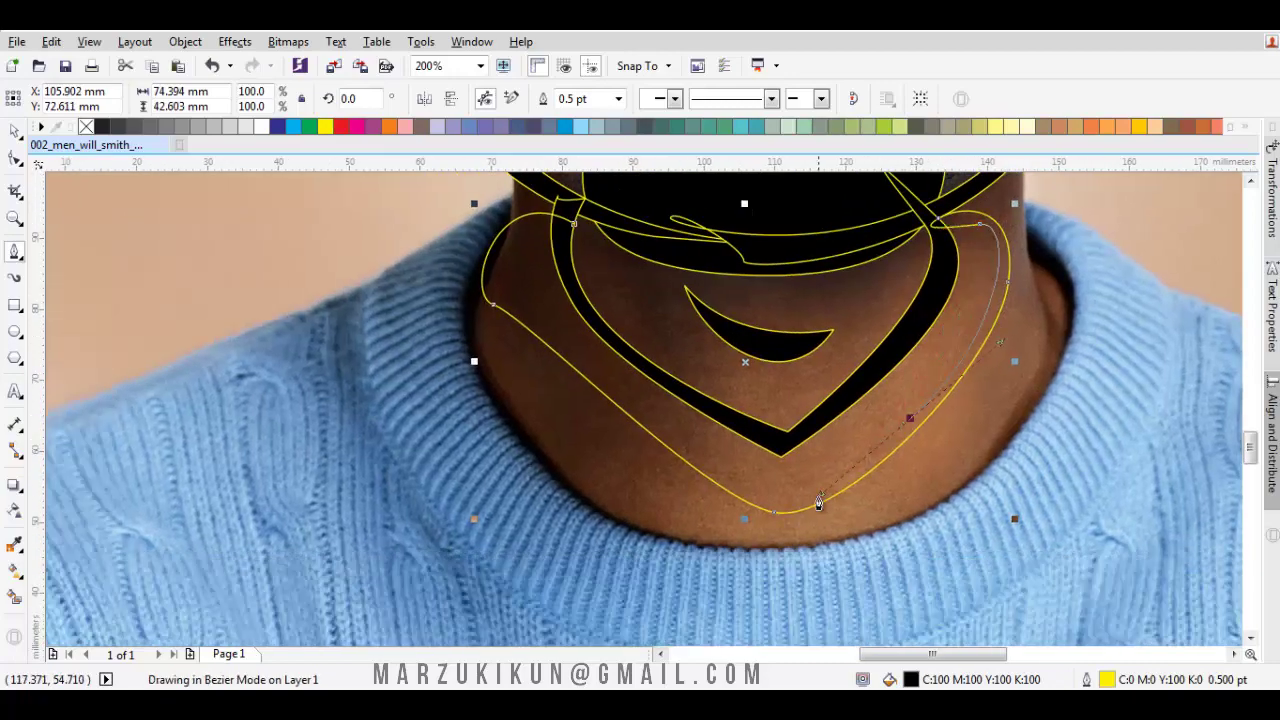
scroll(744, 478, left, 1)
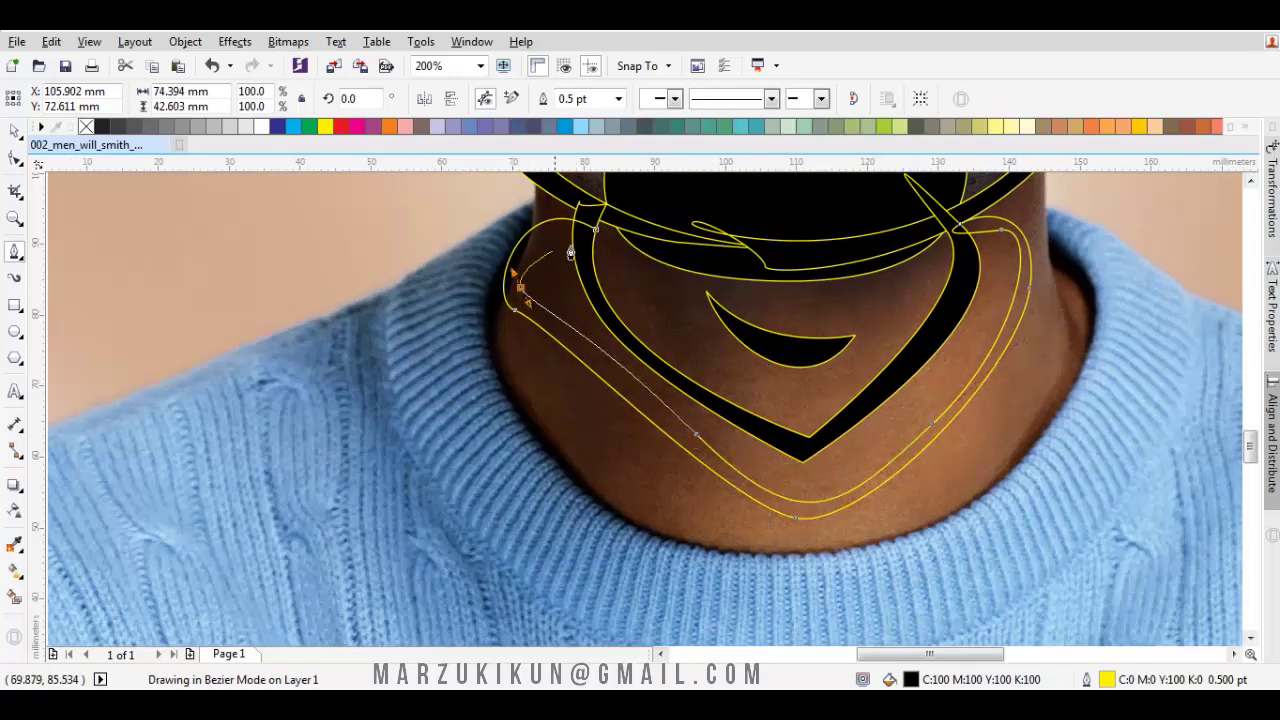
click(532, 270)
scroll(534, 270, left, 2)
key(space)
key(Escape)
key(space)
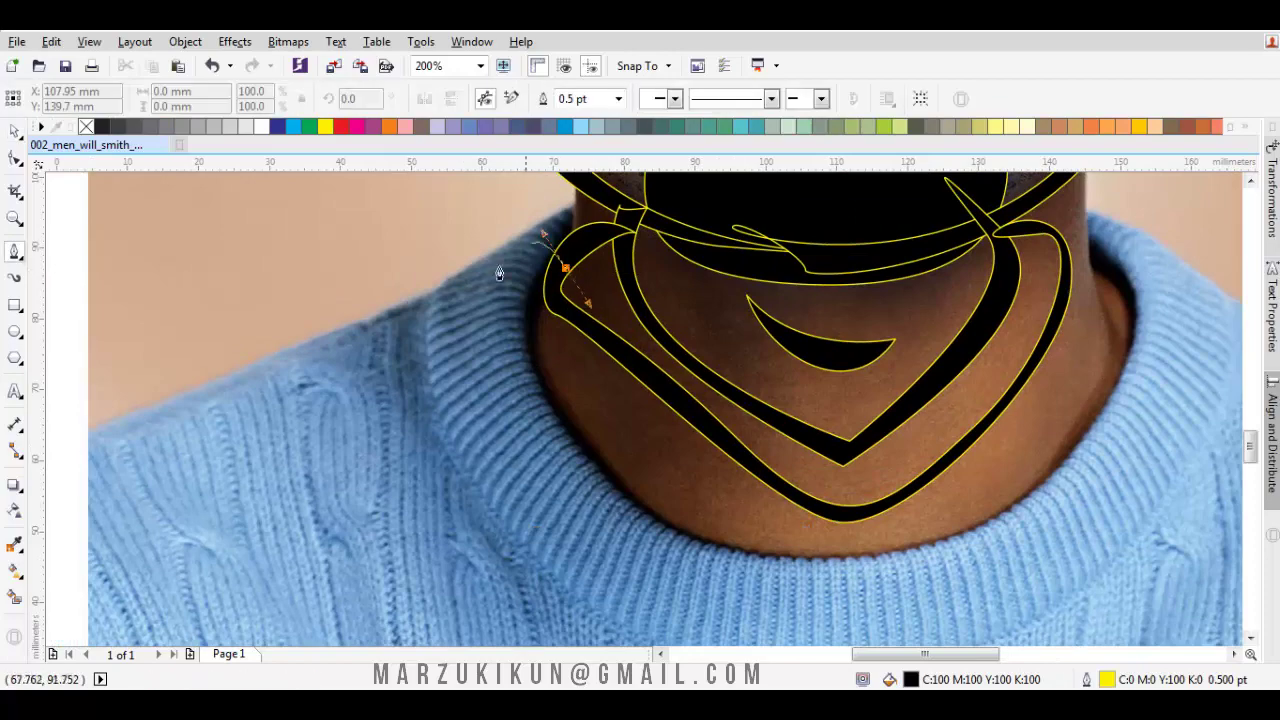
Draw a tapering closed shoulder strip on the photo's left, from the neckline along the sweater, about 37 mm wide and 14 mm high.
drag(566, 268, 486, 243)
click(298, 347)
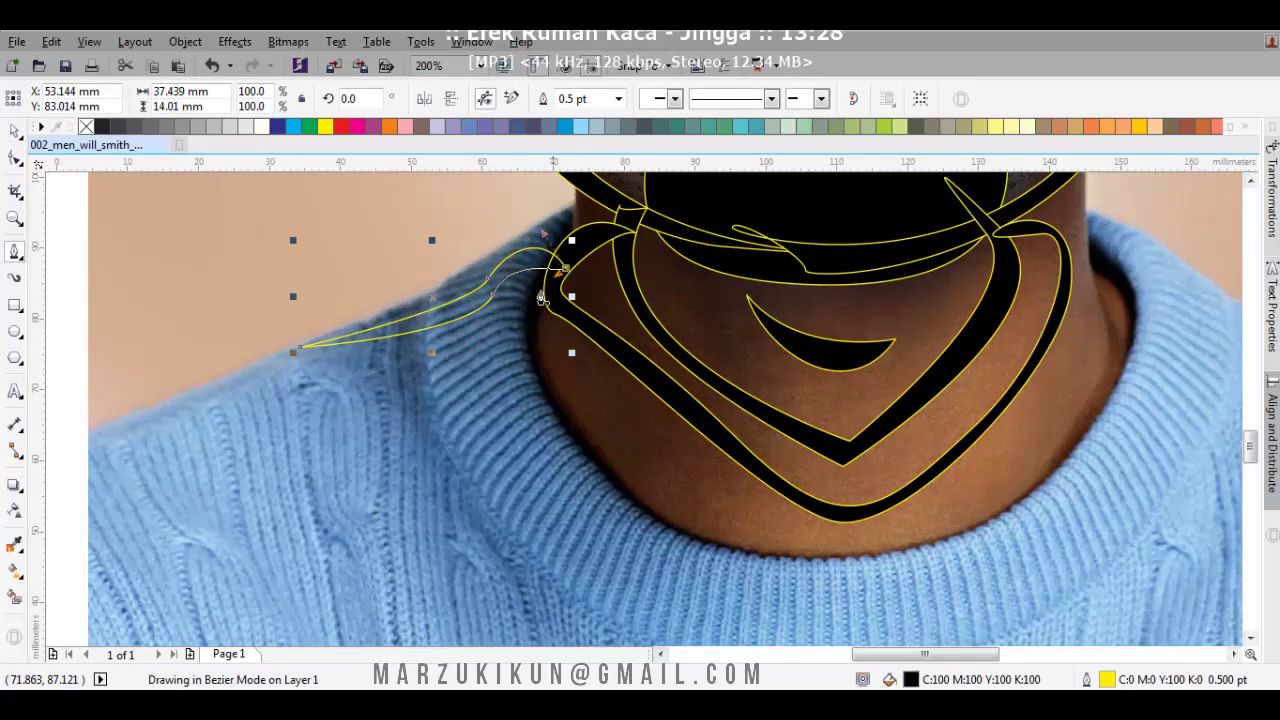
click(562, 270)
Draw a matching tapering shoulder strip on the photo's right, about 44 mm wide and 18 mm high.
scroll(831, 252, right, 3)
click(836, 266)
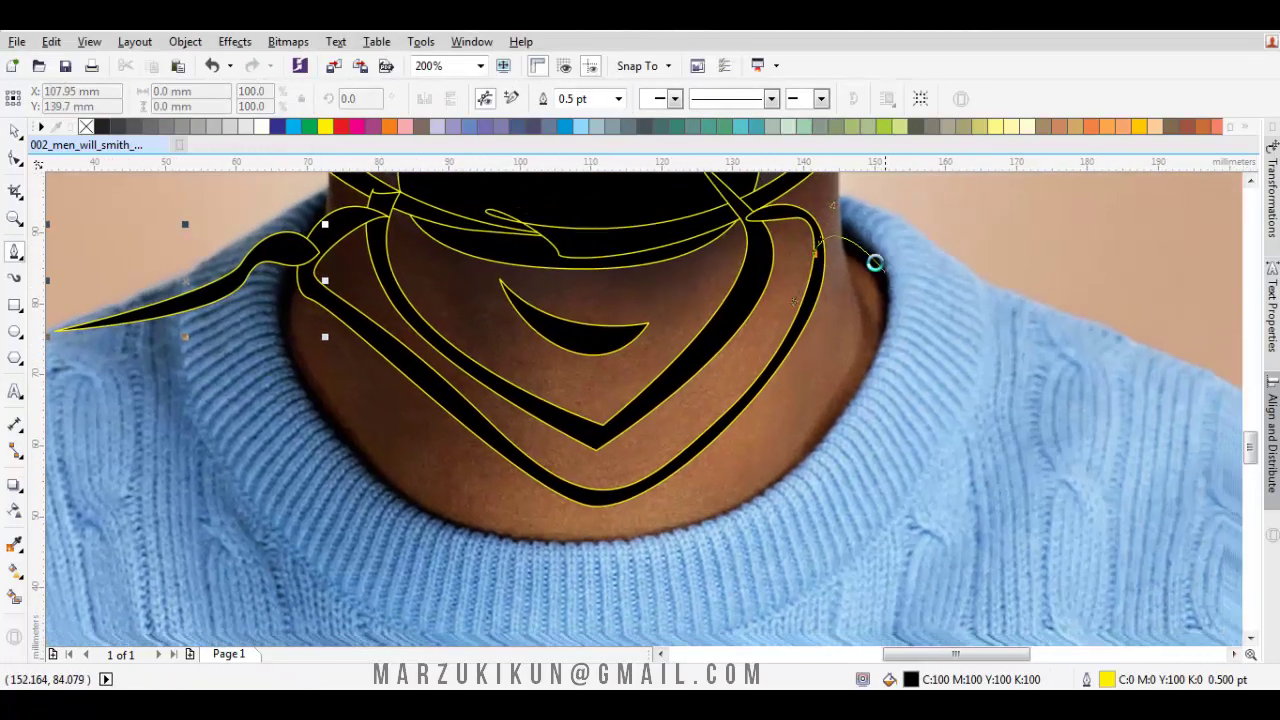
click(1144, 363)
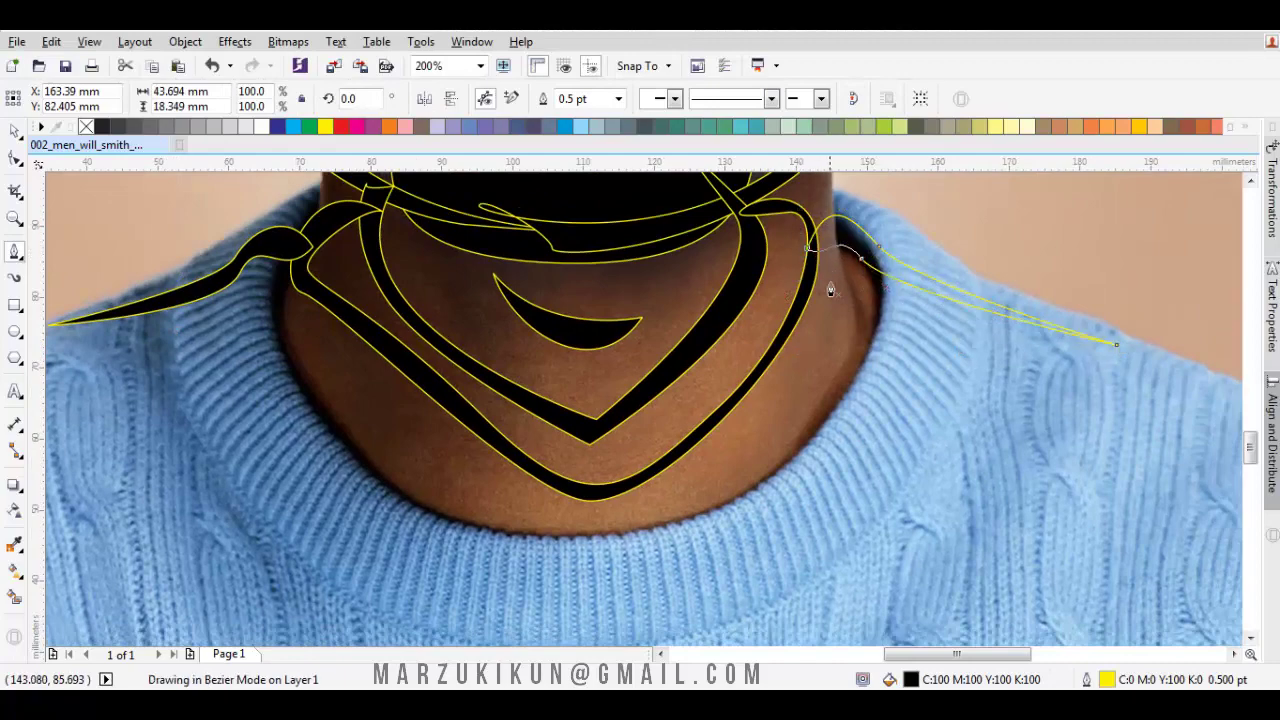
key(space)
scroll(830, 290, down, 3)
scroll(671, 326, up, 2)
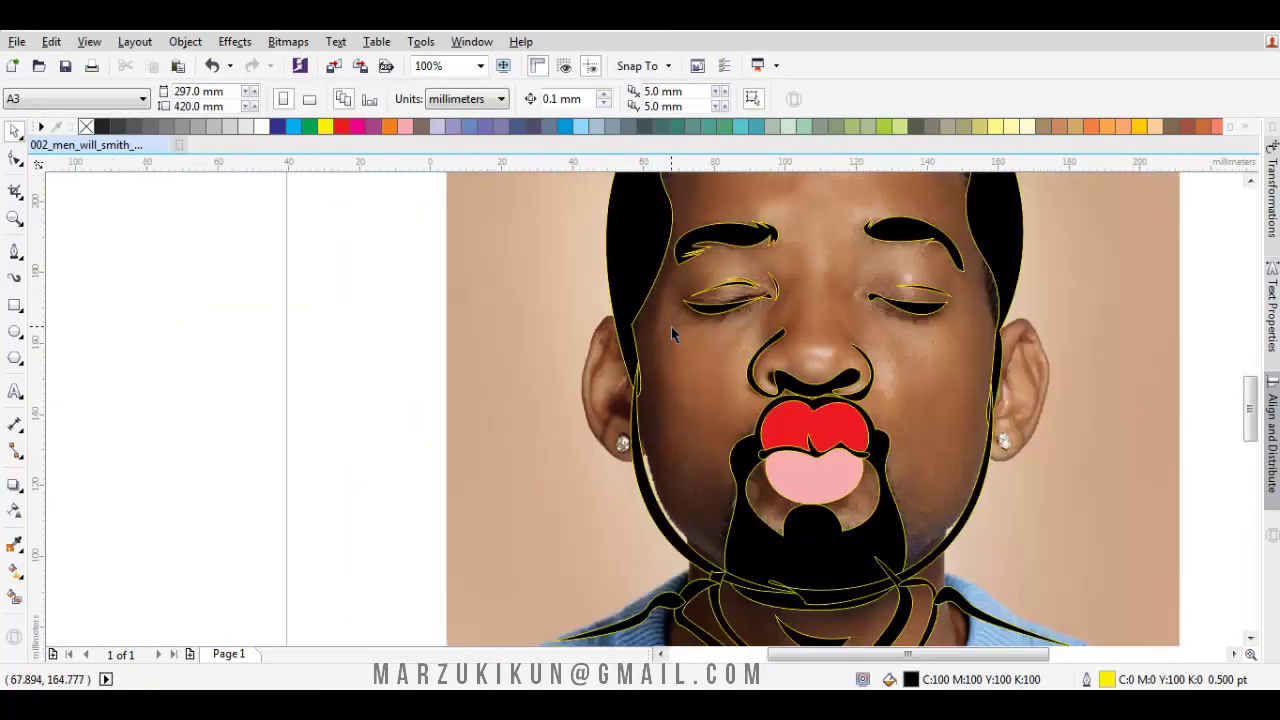
scroll(671, 326, up, 2)
key(space)
scroll(541, 265, down, 2)
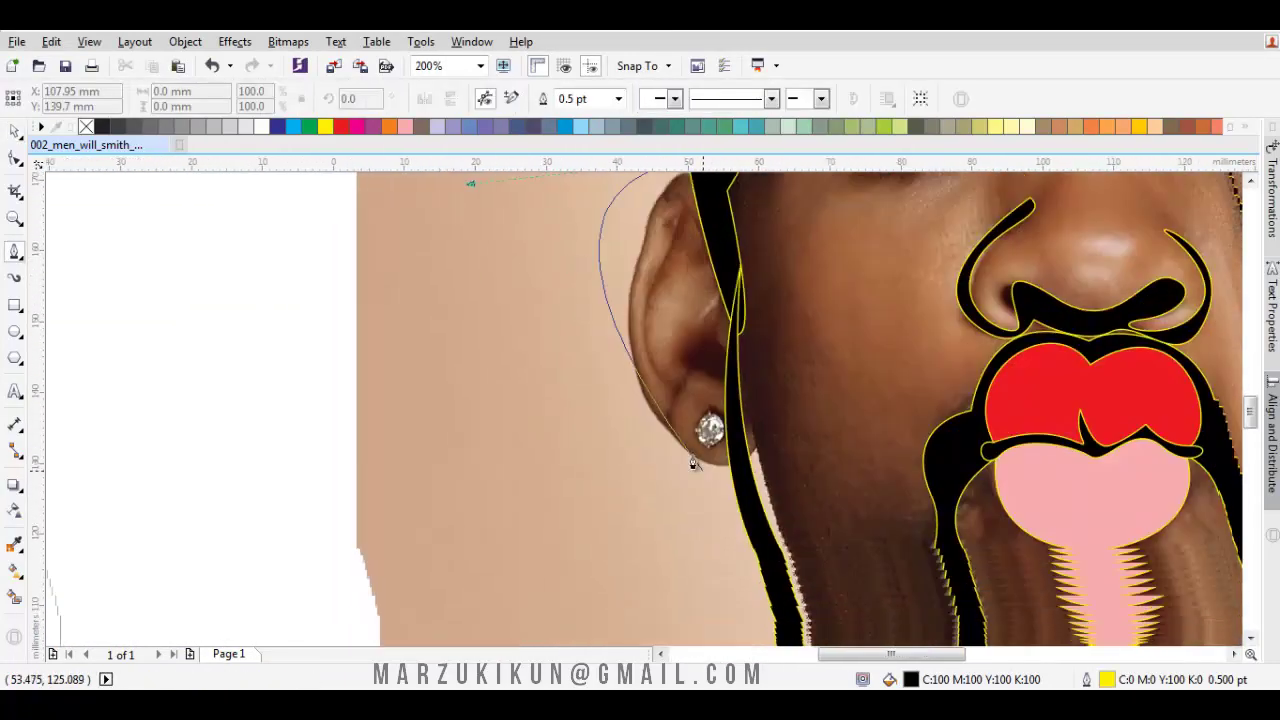
key(space)
scroll(718, 286, up, 2)
Trace the ear on the photo's left as a closed curved strip from the hair to the lobe, about 19 mm wide and 49 mm high.
key(space)
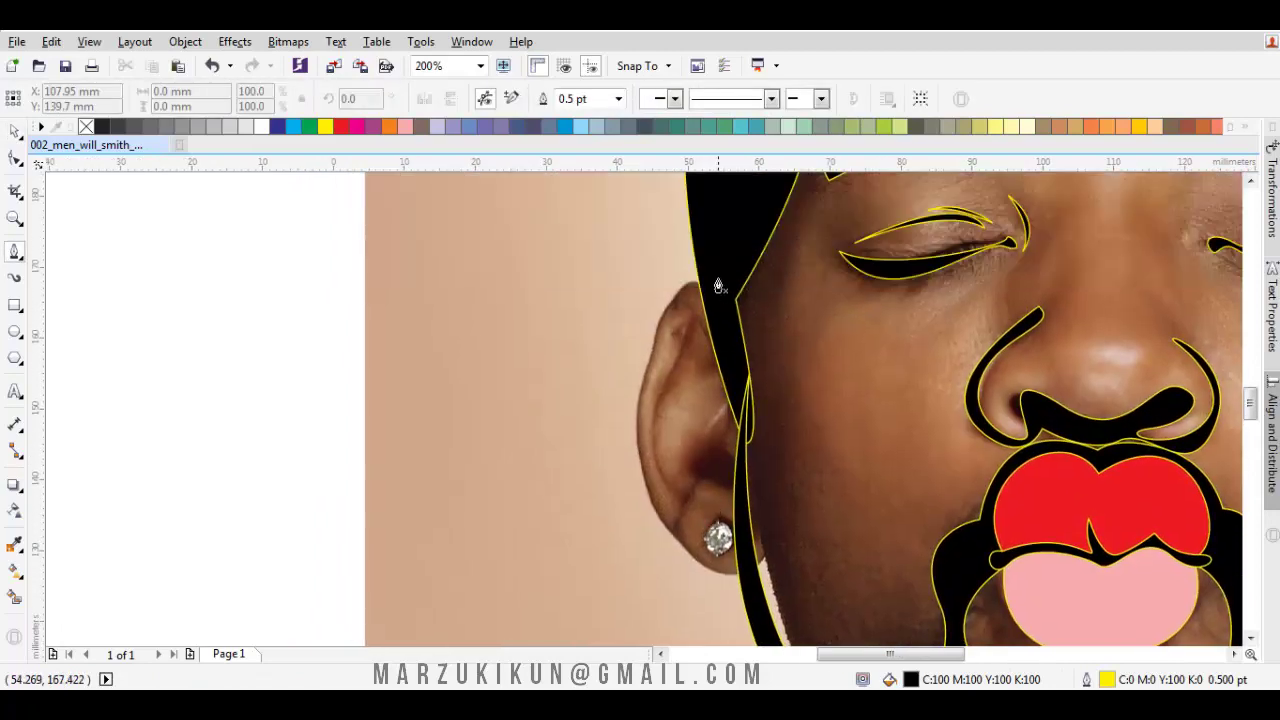
click(668, 490)
scroll(757, 560, up, 2)
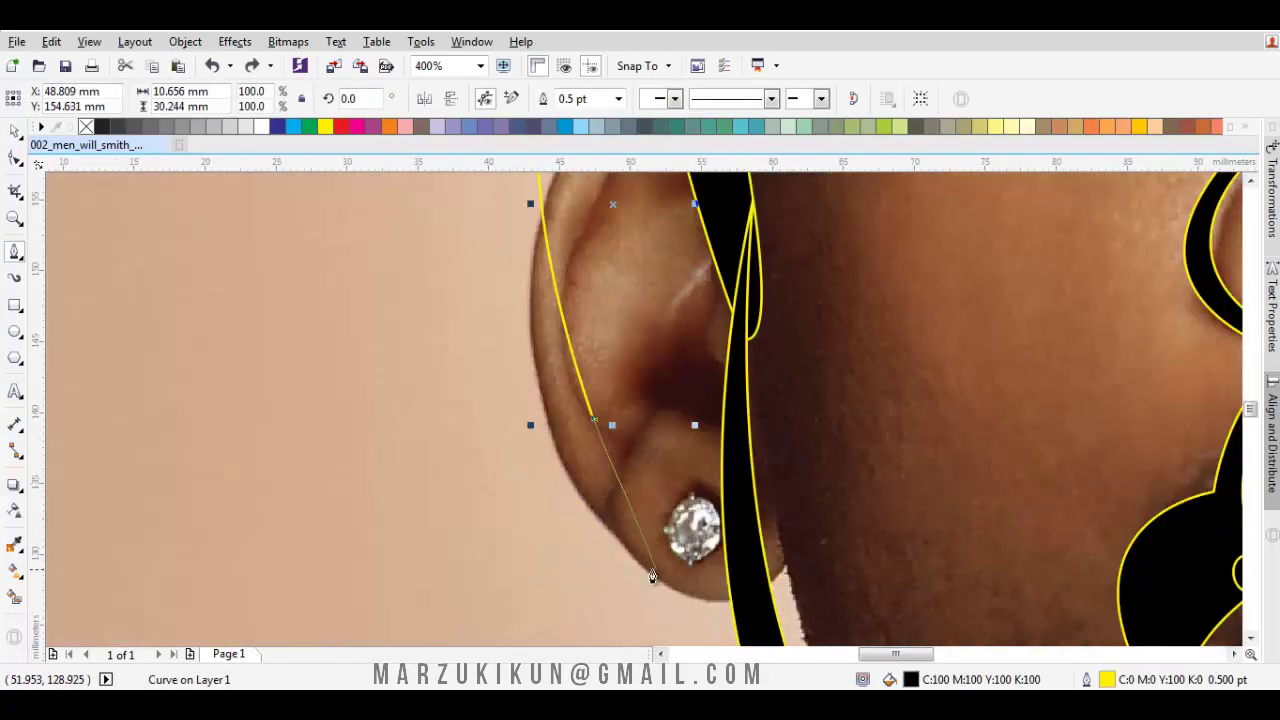
drag(768, 636, 768, 636)
scroll(671, 528, down, 2)
click(508, 500)
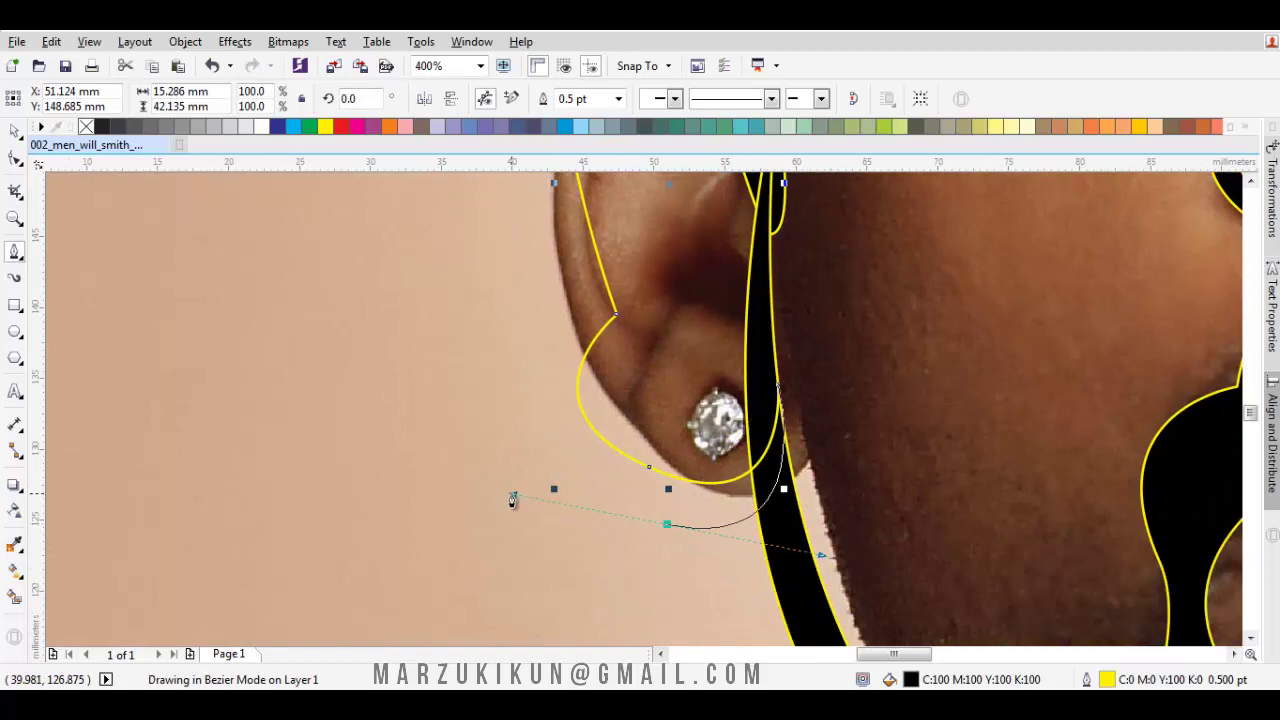
scroll(570, 425, up, 2)
click(570, 425)
scroll(580, 380, down, 2)
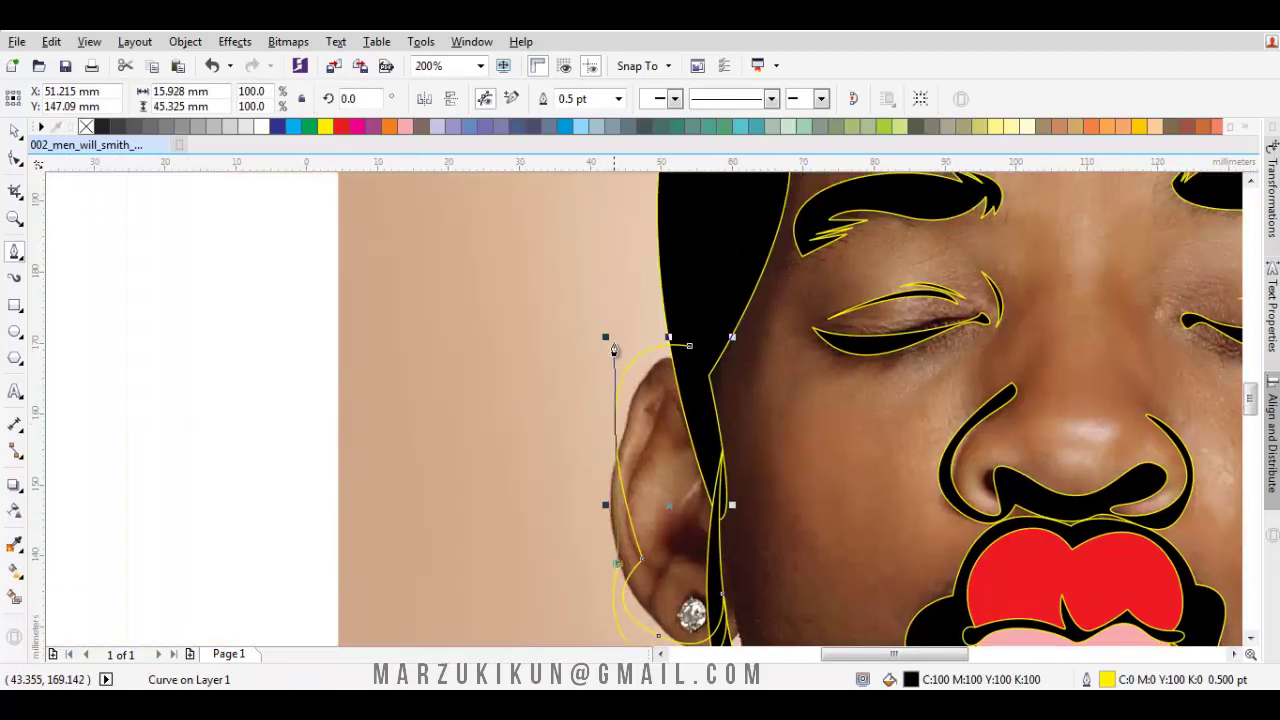
scroll(770, 338, down, 2)
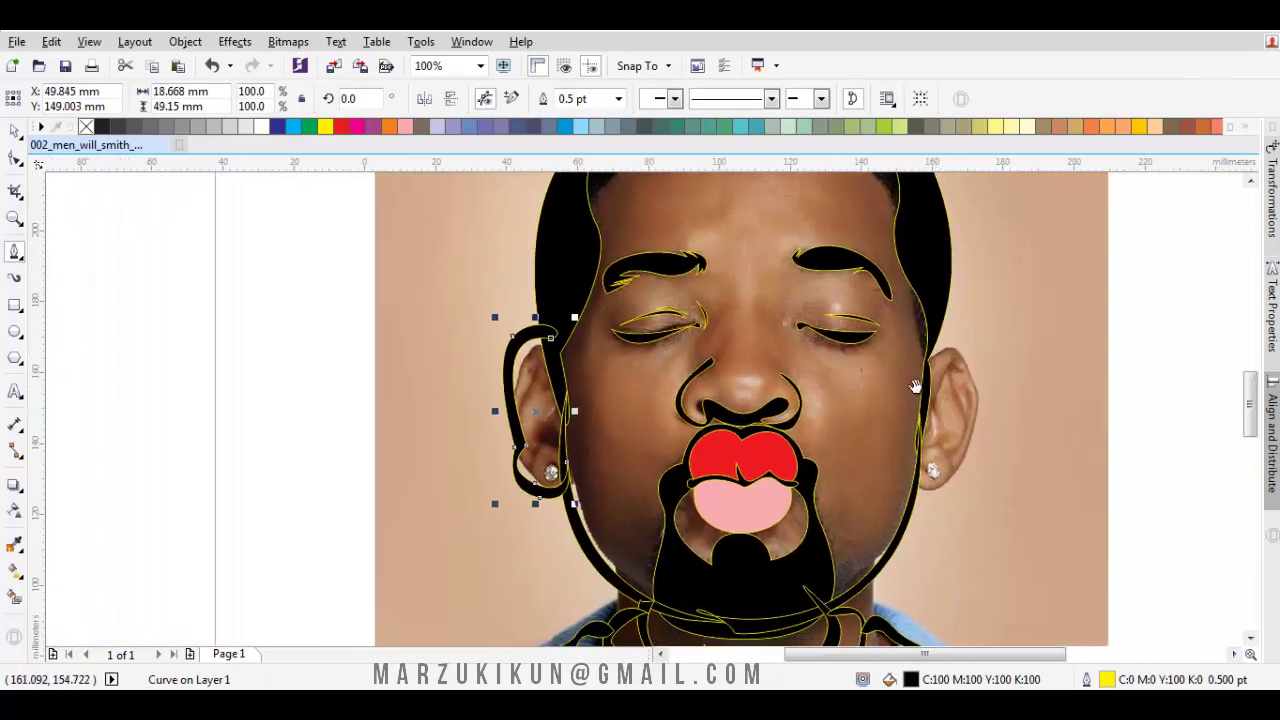
Trace the ear on the photo's right as a closed curved strip from the hair to the lobe, about 19 mm wide and 45 mm high.
scroll(895, 345, up, 2)
drag(889, 350, 1001, 268)
scroll(984, 450, down, 1)
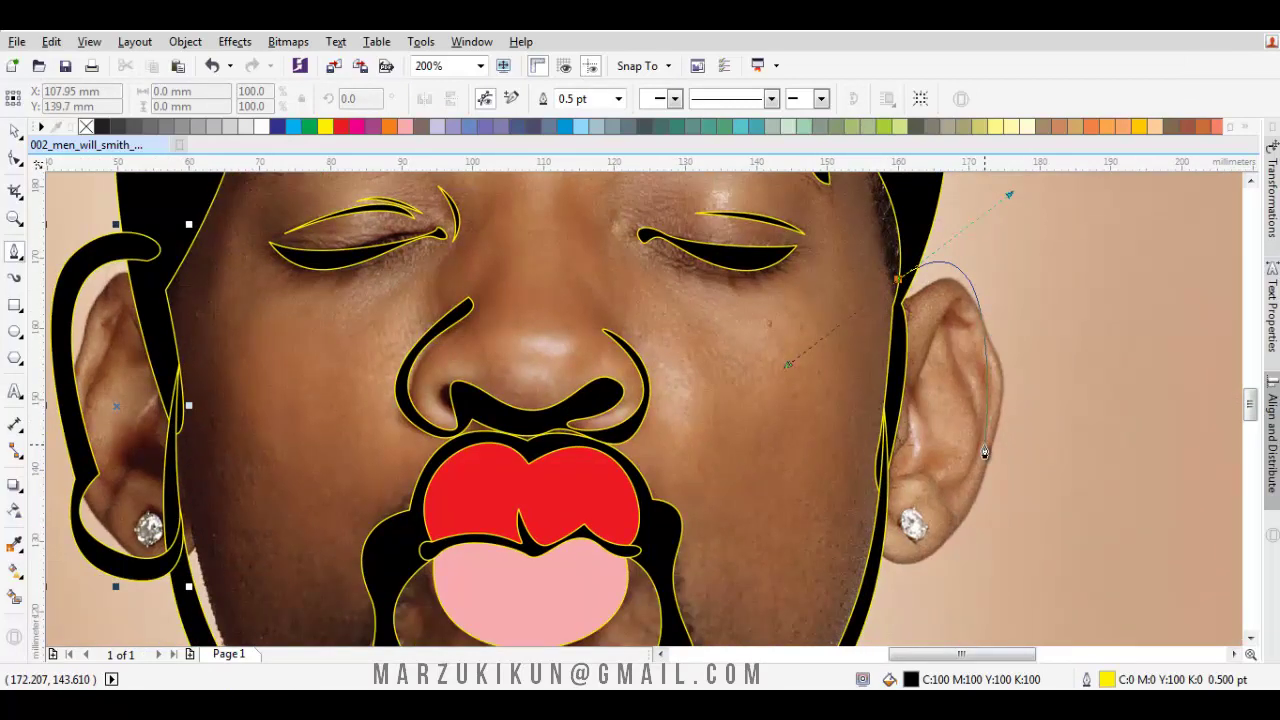
click(985, 453)
click(883, 540)
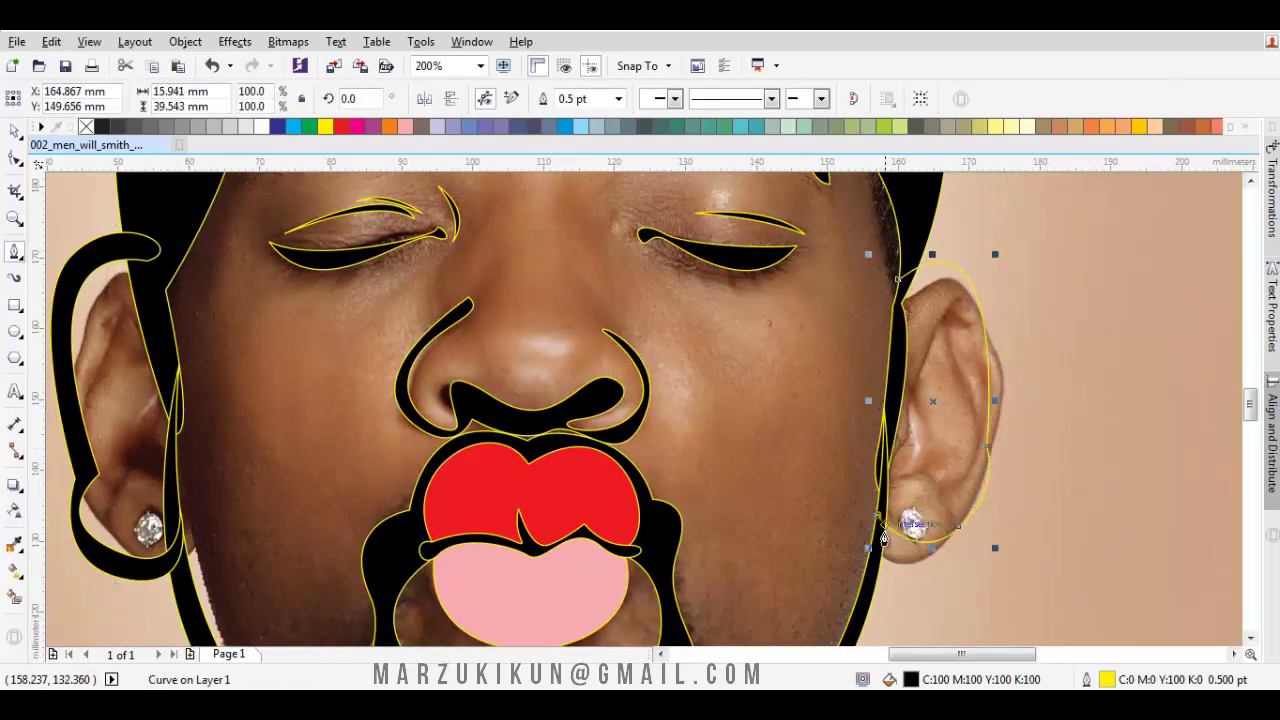
drag(1019, 522, 1031, 492)
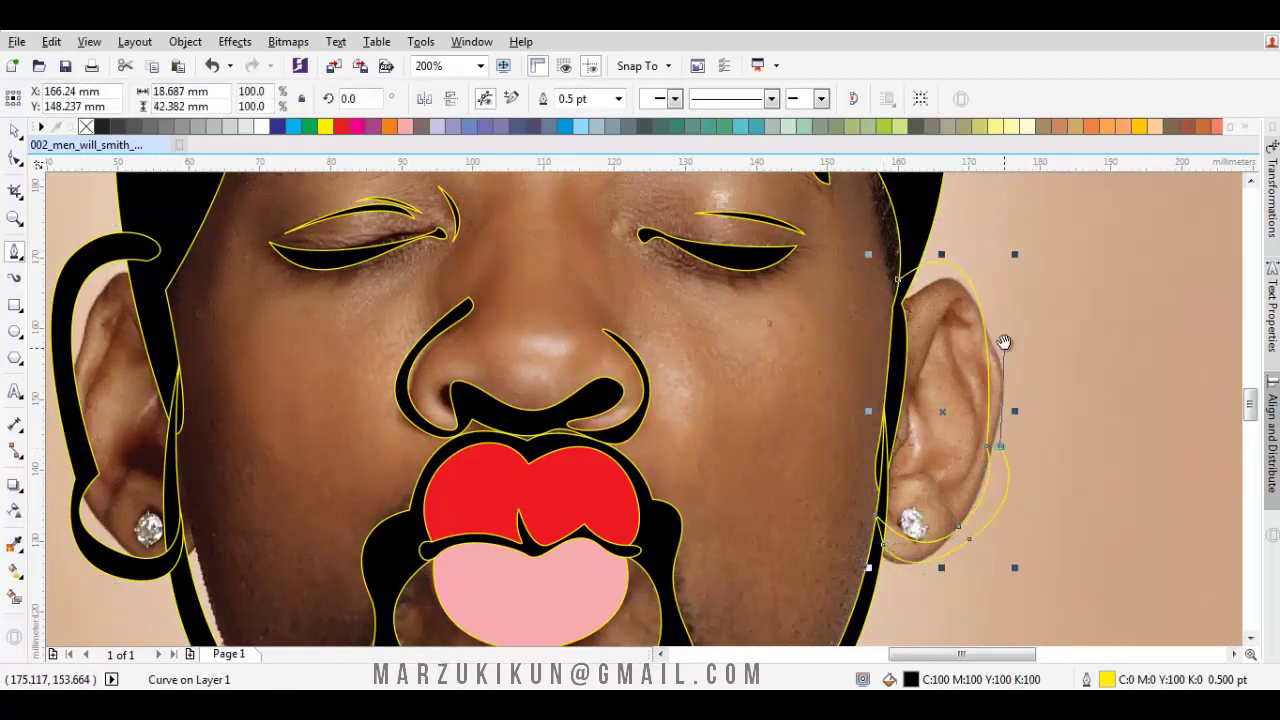
scroll(1004, 342, up, 2)
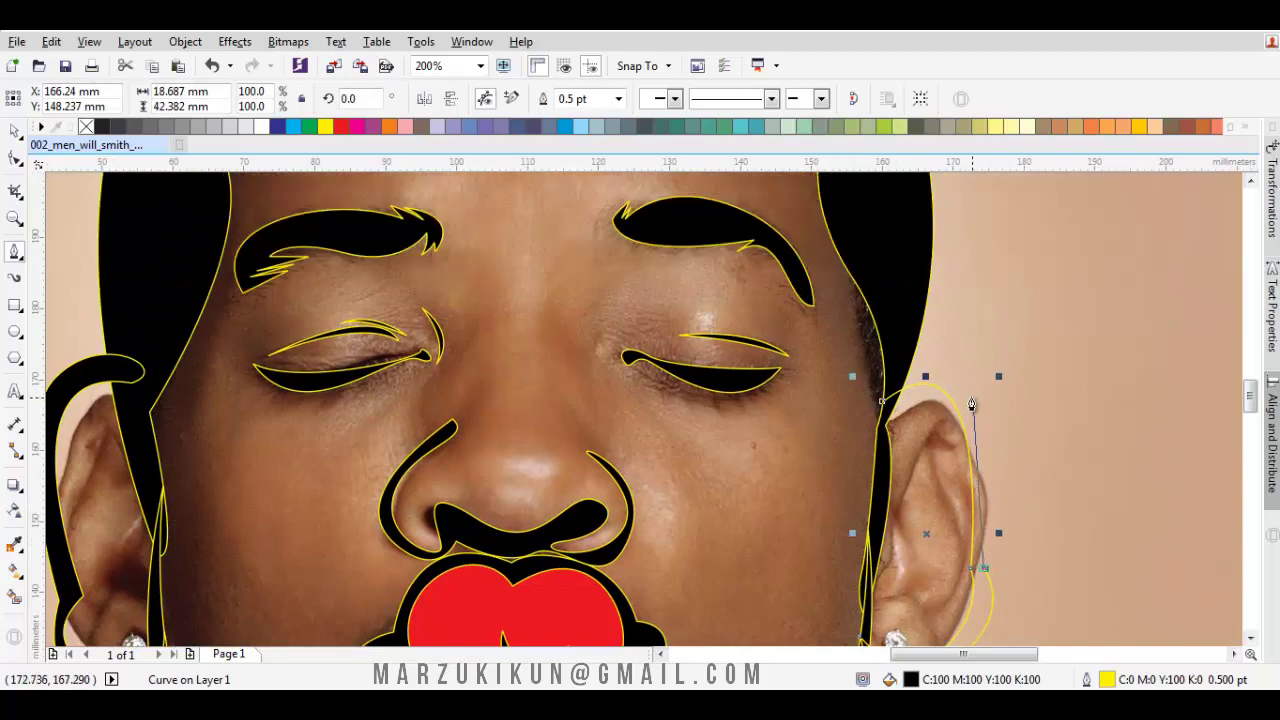
click(882, 394)
scroll(882, 394, down, 2)
scroll(937, 436, up, 1)
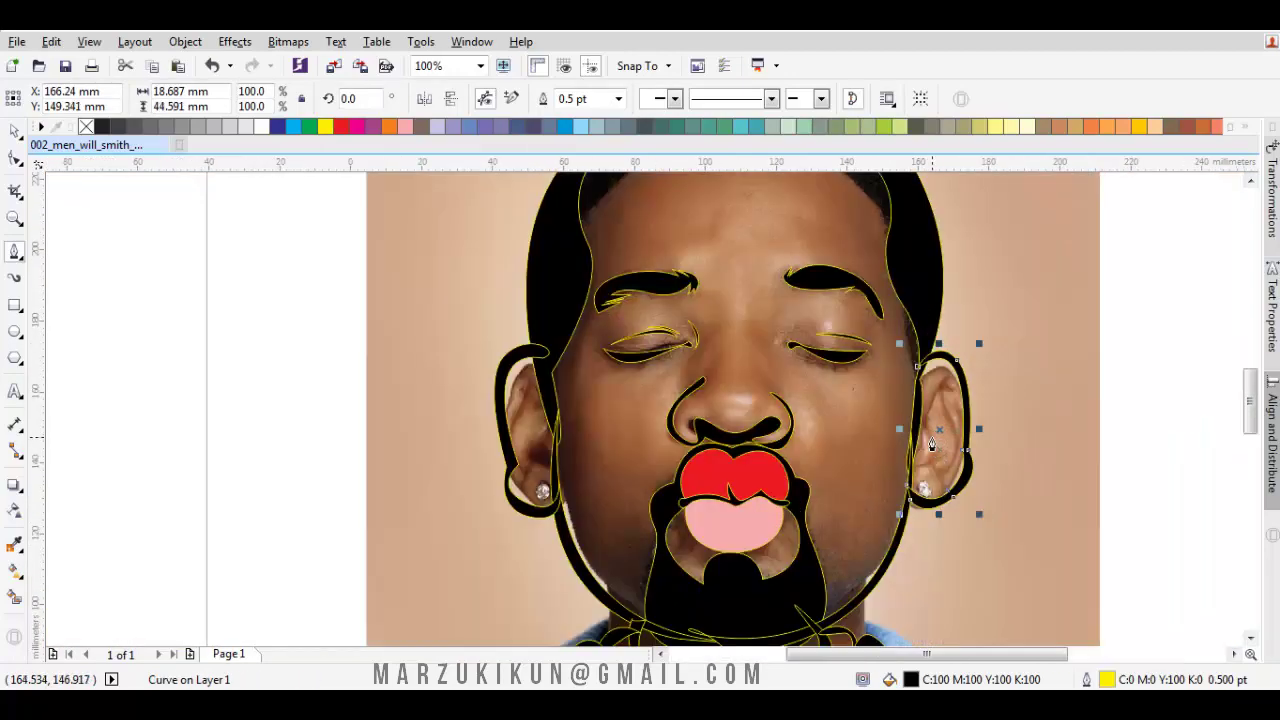
Select the lower outer nodes of the ear strip on the photo's right and move them inward toward the face.
scroll(931, 443, up, 2)
scroll(931, 443, down, 1)
key(F10)
drag(933, 425, 1051, 575)
scroll(1051, 575, up, 1)
drag(1008, 490, 957, 436)
scroll(957, 436, down, 1)
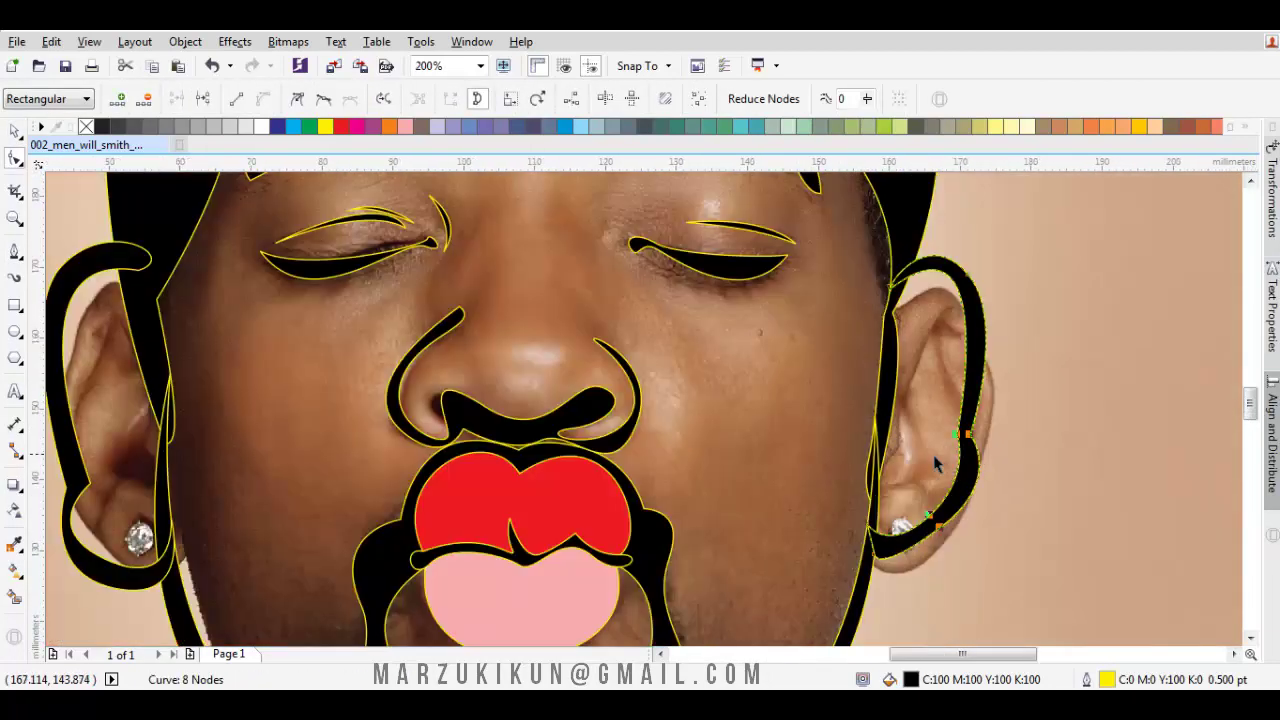
Select the lower nodes of the ear strip on the photo's left and move them slightly upward.
click(287, 460)
drag(345, 587, 345, 587)
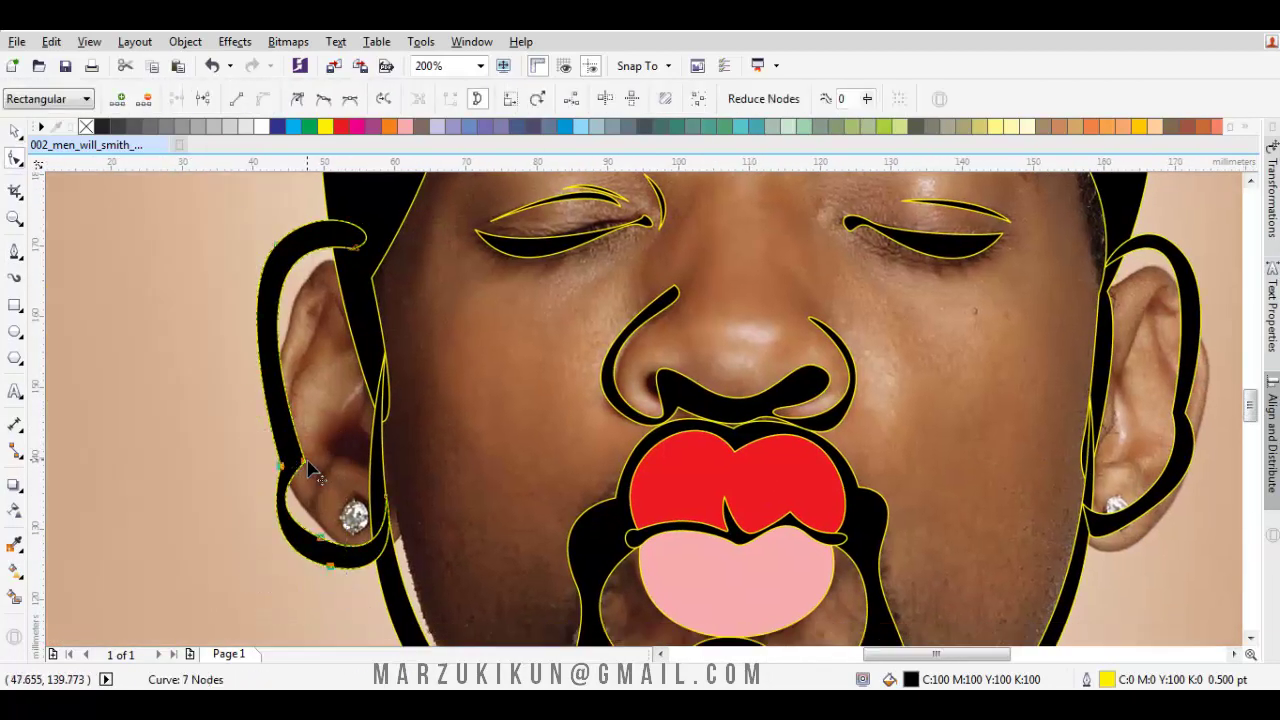
drag(309, 471, 306, 452)
scroll(306, 452, down, 2)
drag(475, 456, 563, 424)
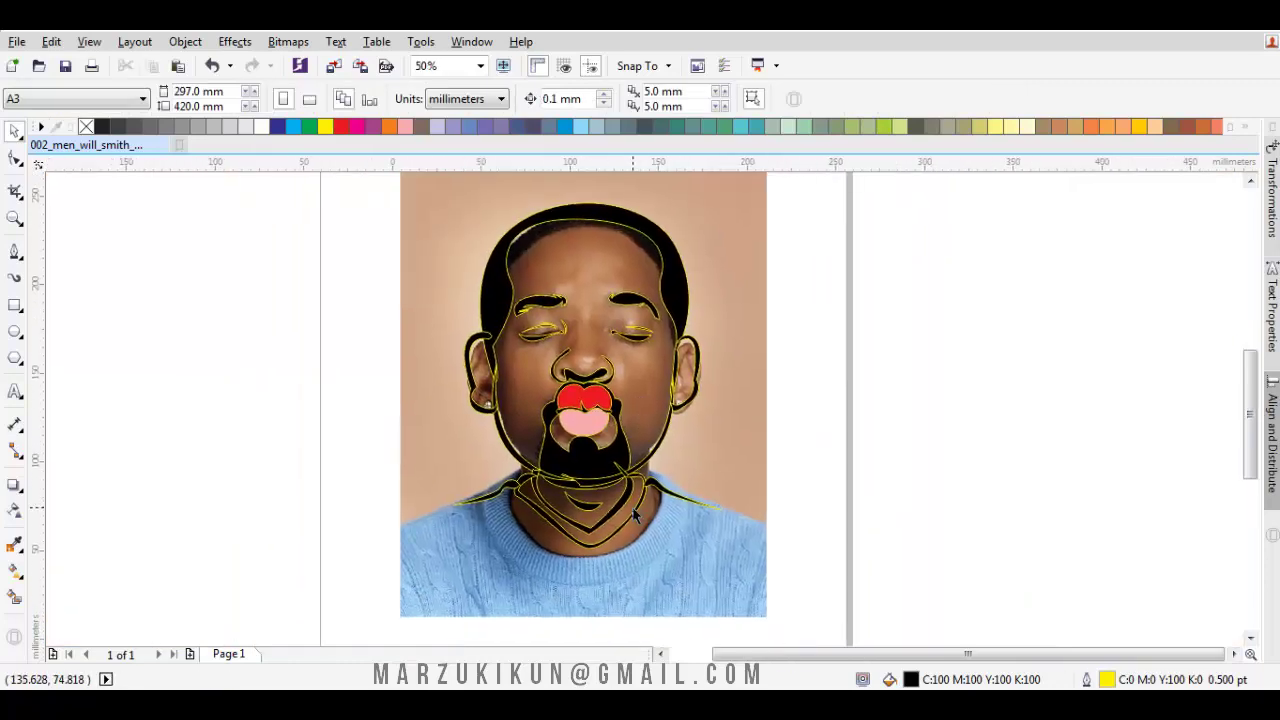
Select all the traced shapes over the photo and remove their outlines.
scroll(612, 485, left, 1)
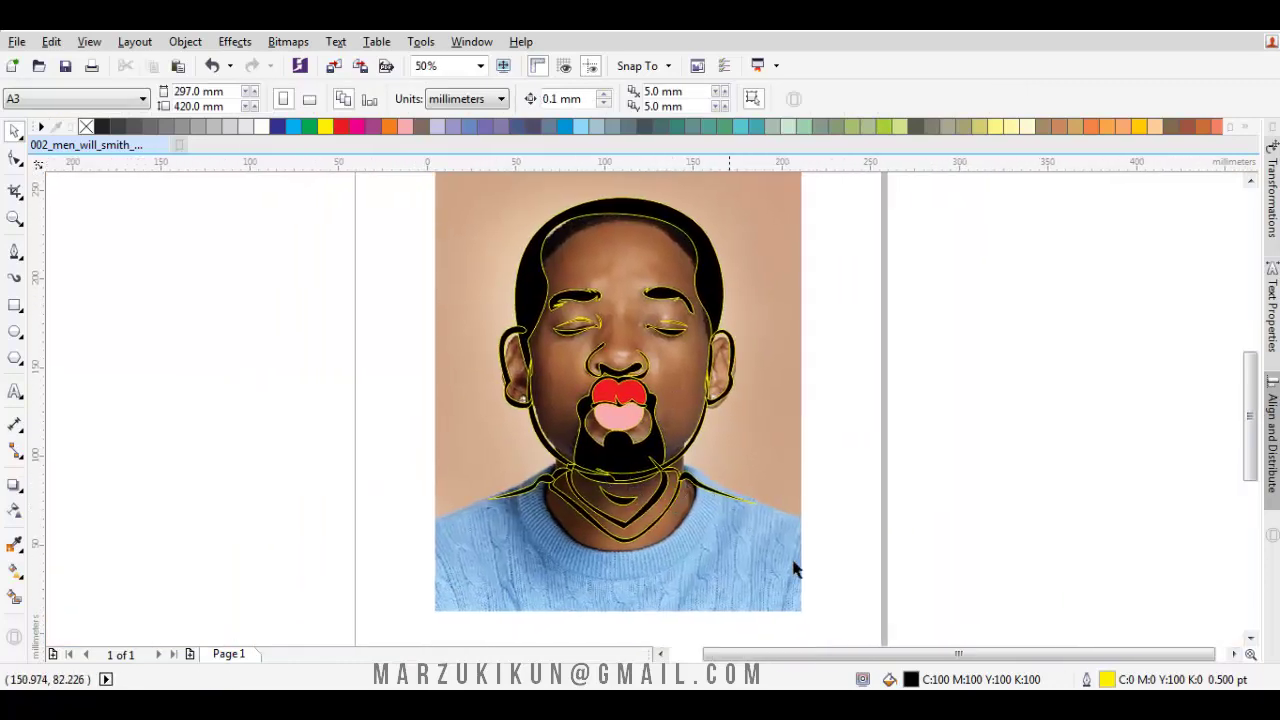
drag(476, 188, 849, 609)
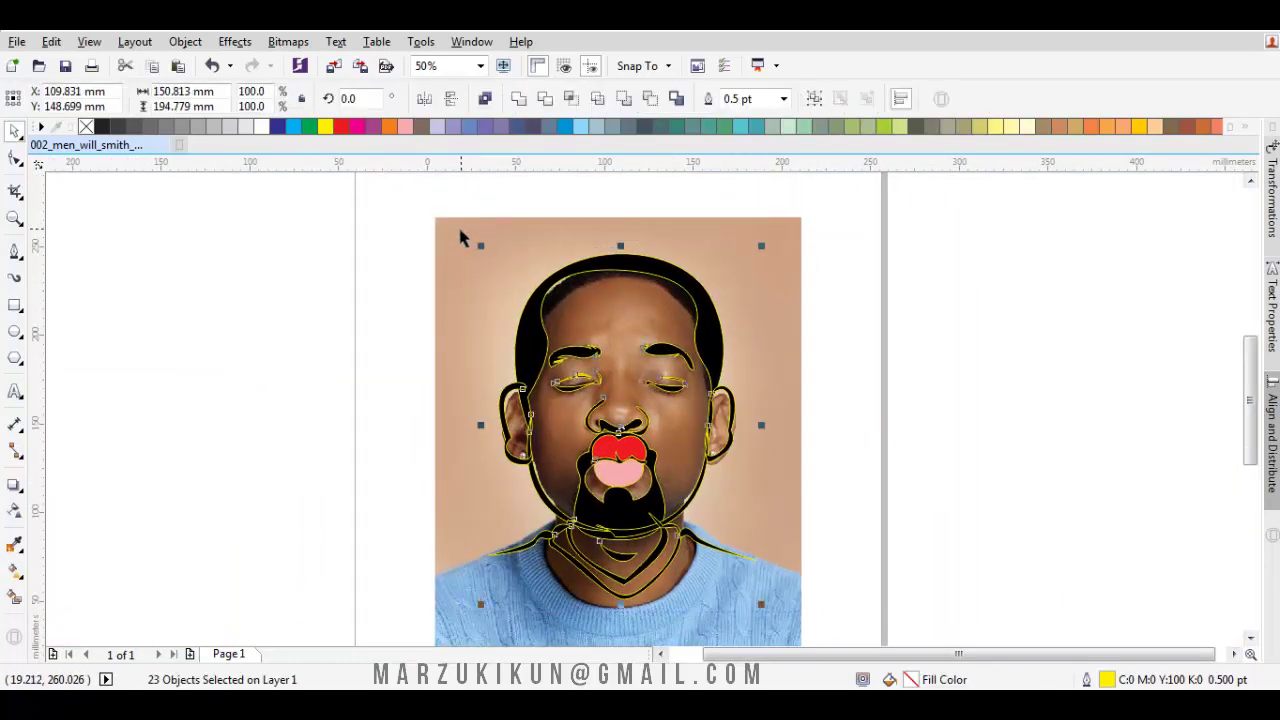
right_click(86, 128)
drag(646, 297, 1114, 309)
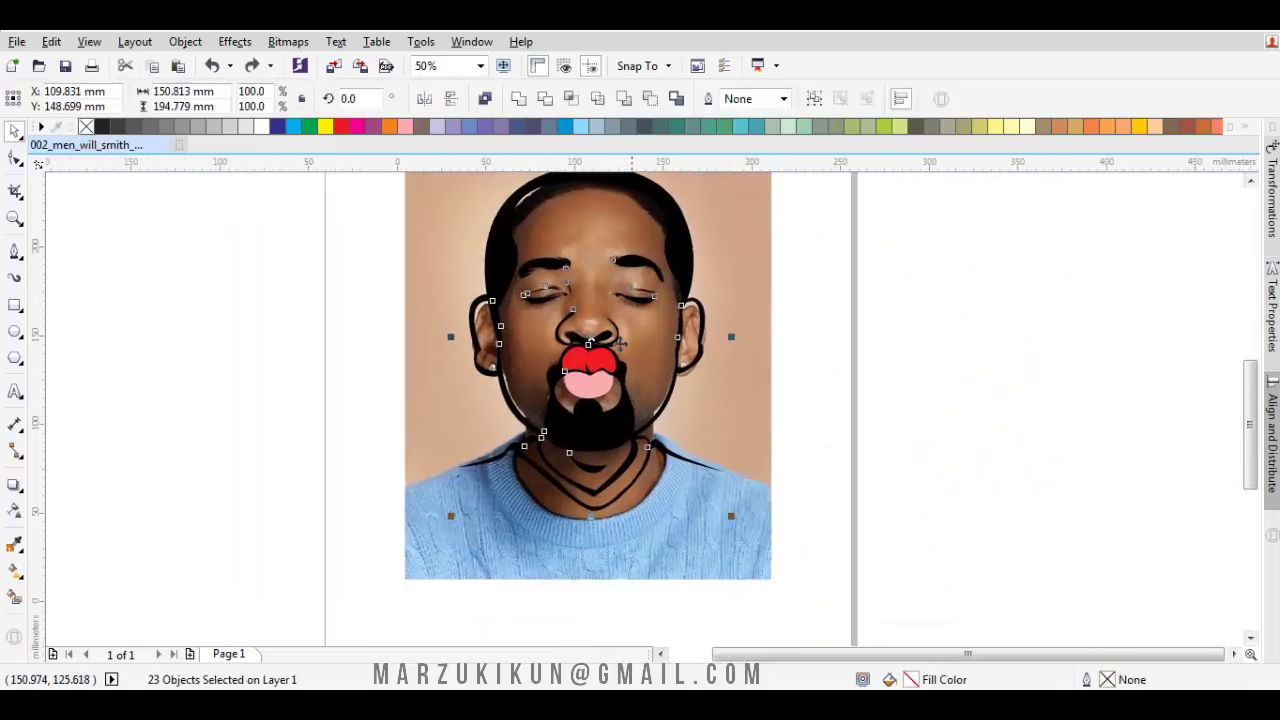
Raise the moustache's upper nodes at the centre notch and on the photo's right to close the gaps beneath the nose.
scroll(622, 355, up, 5)
key(F10)
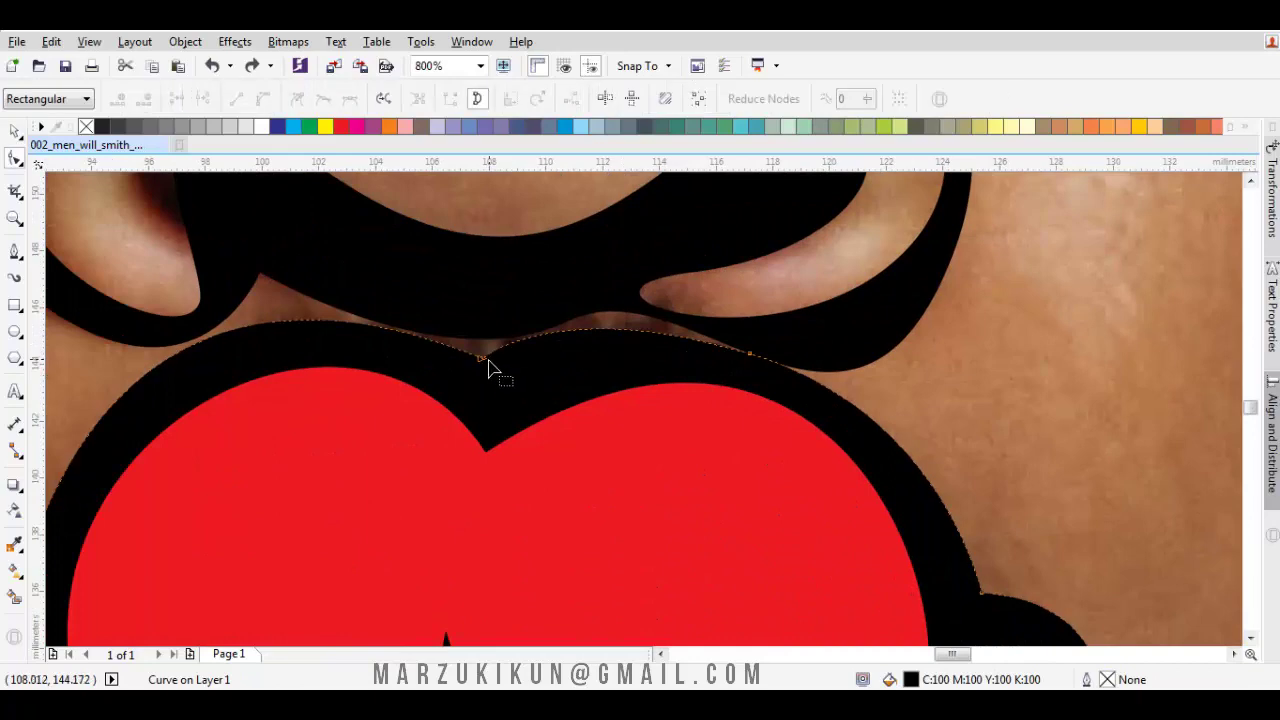
drag(495, 365, 491, 343)
click(749, 354)
drag(757, 365, 789, 343)
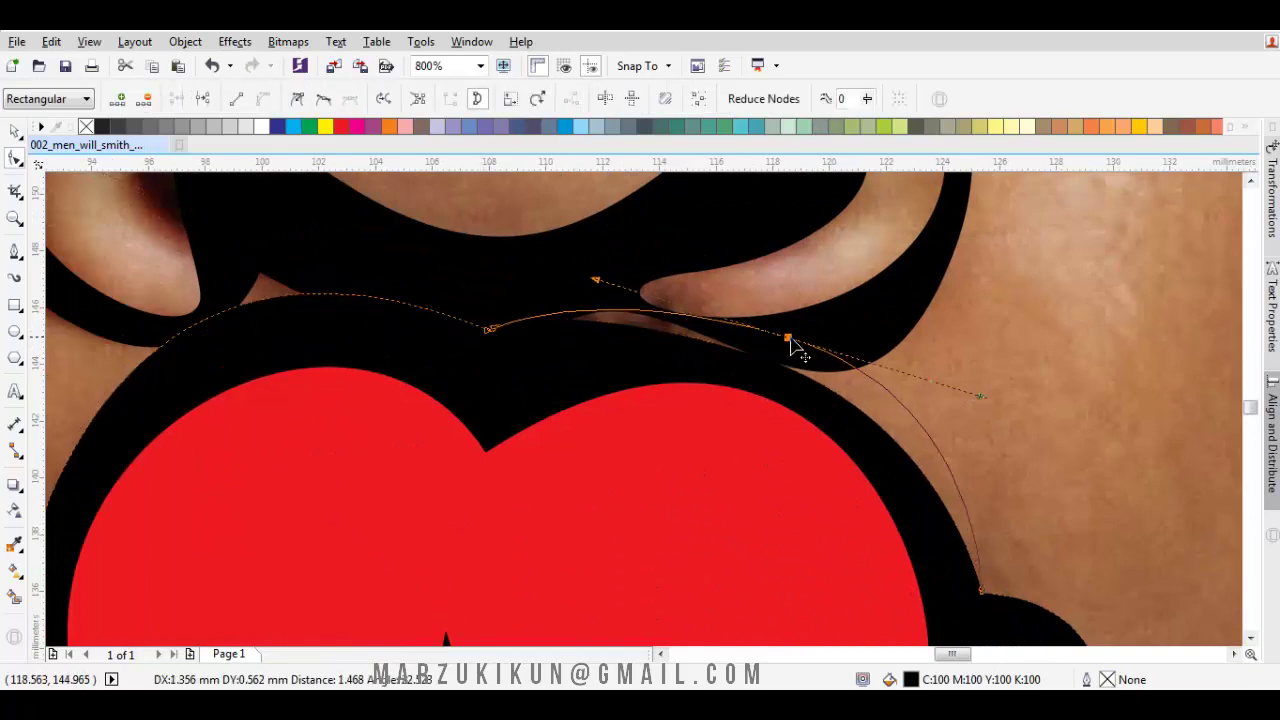
key(space)
key(Escape)
Draw a small pointed tuft at the moustache corner on the photo's left and weld it to the beard shape.
scroll(733, 344, down, 3)
scroll(691, 388, up, 4)
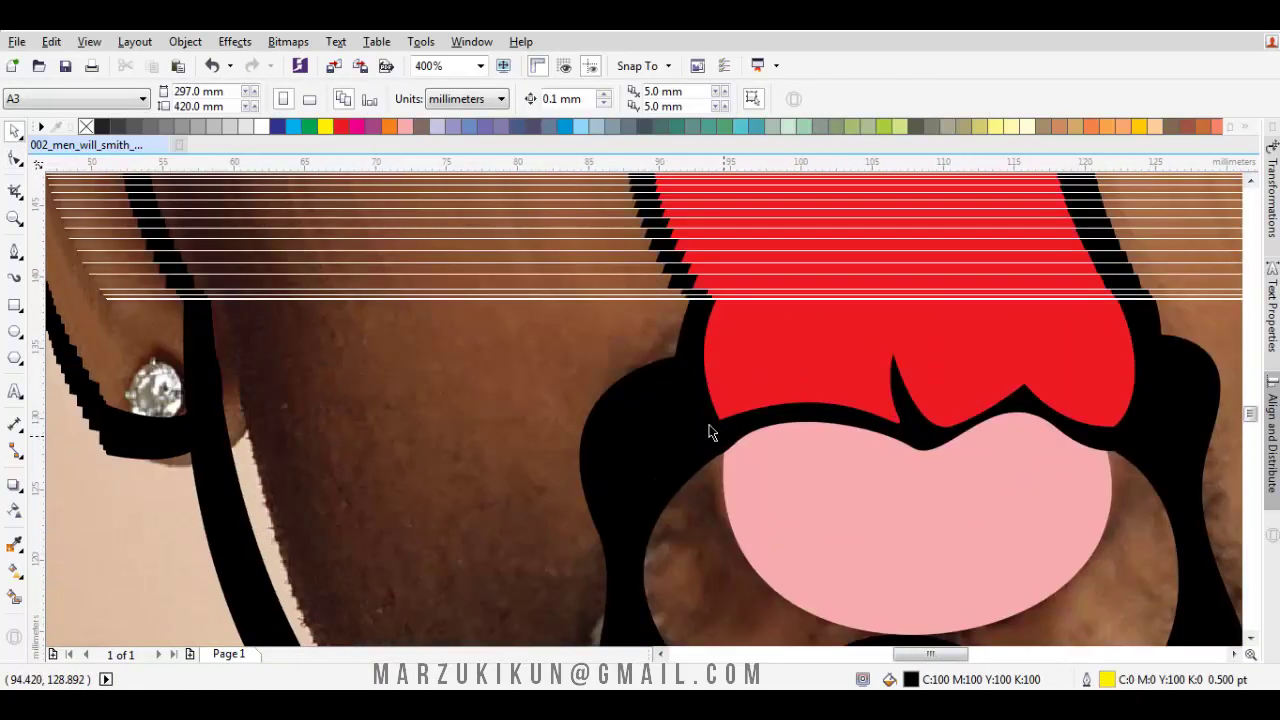
key(F5)
drag(694, 329, 650, 352)
key(space)
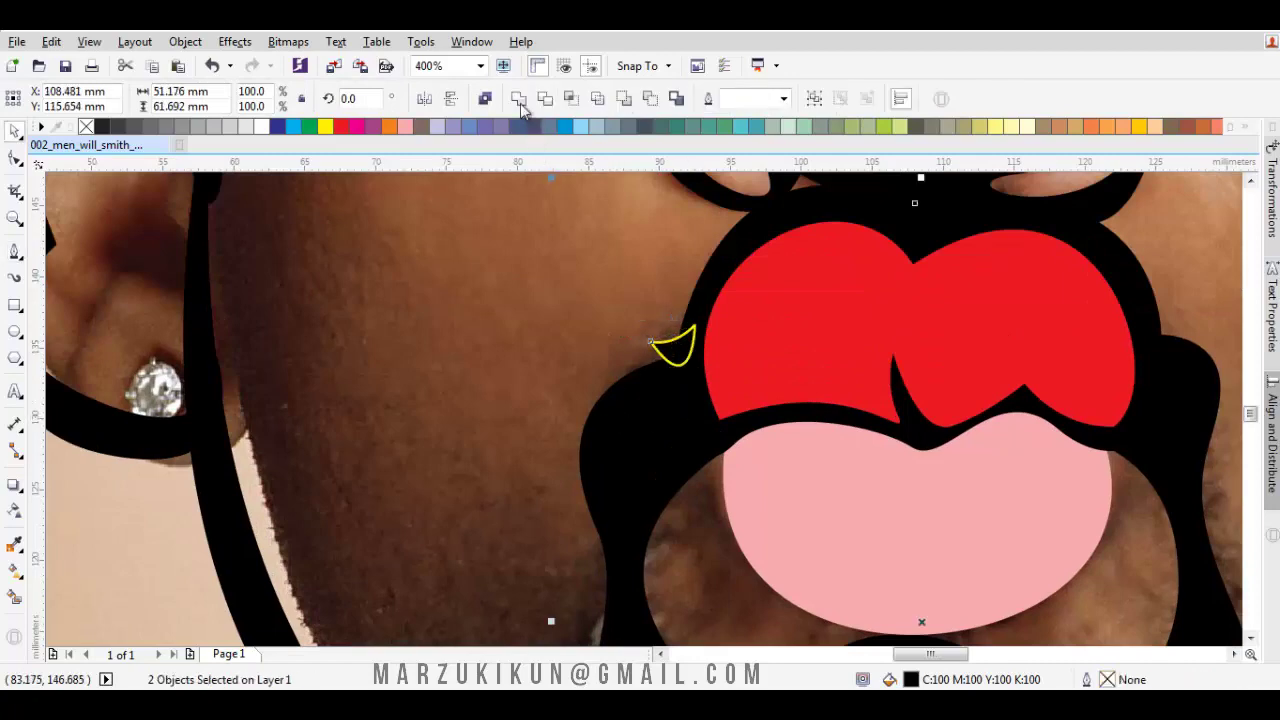
key(Escape)
Draw a matching tuft about 4 mm wide at the moustache corner on the photo's right and weld it to the beard.
scroll(660, 430, right, 5)
key(space)
drag(858, 356, 819, 374)
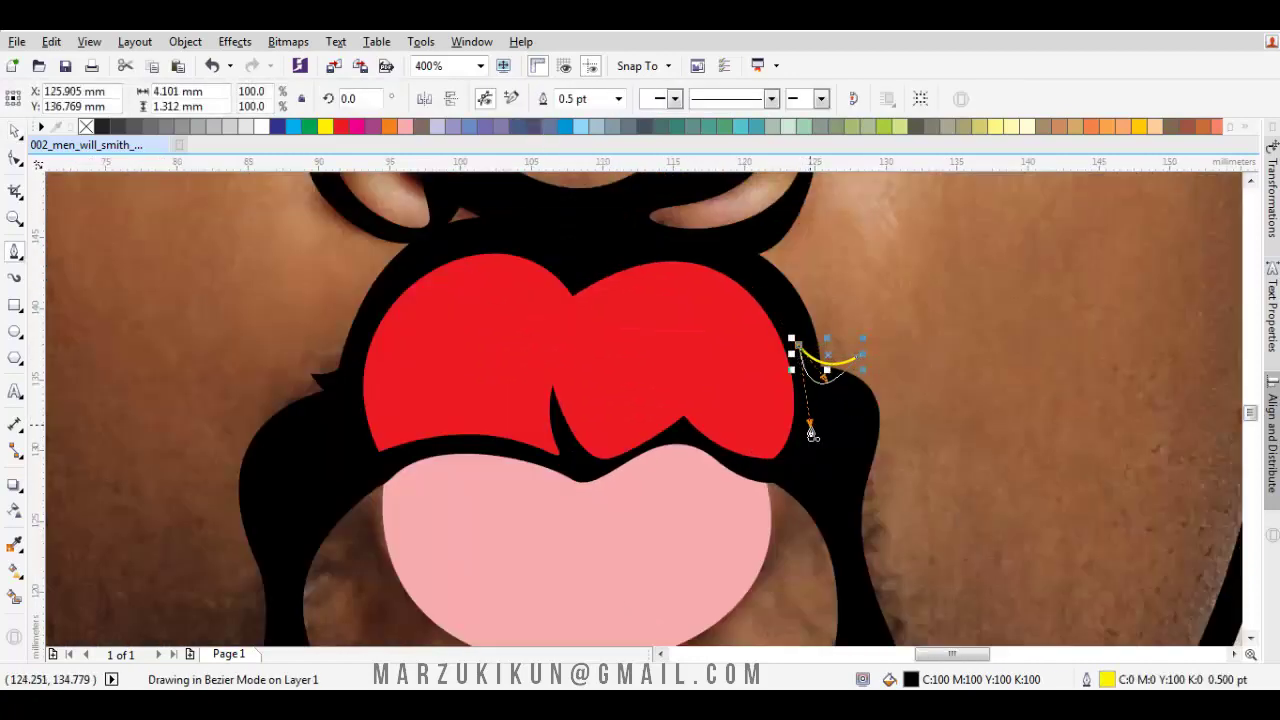
click(797, 345)
key(space)
click(519, 101)
scroll(816, 360, down, 4)
key(Escape)
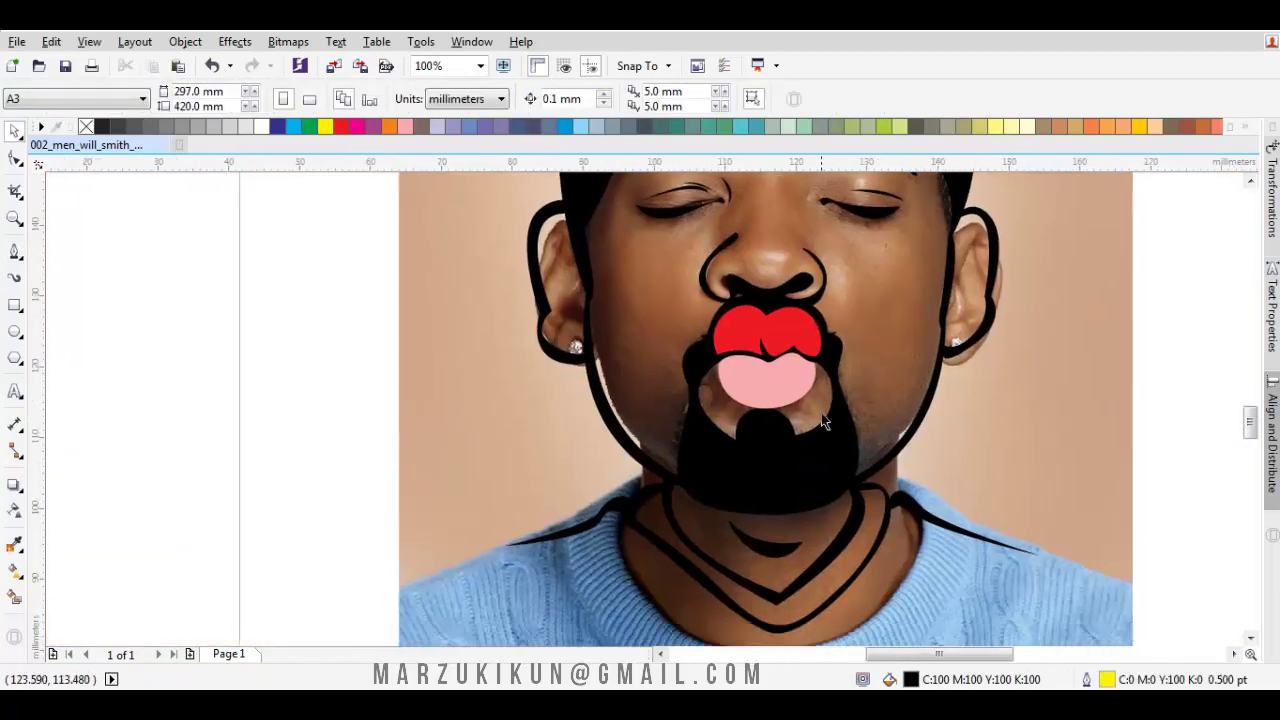
Draw a shallow crescent about 16 mm wide and 3 mm high under the lower lip and merge it with the chin beard.
scroll(800, 425, up, 4)
key(space)
scroll(702, 413, up, 2)
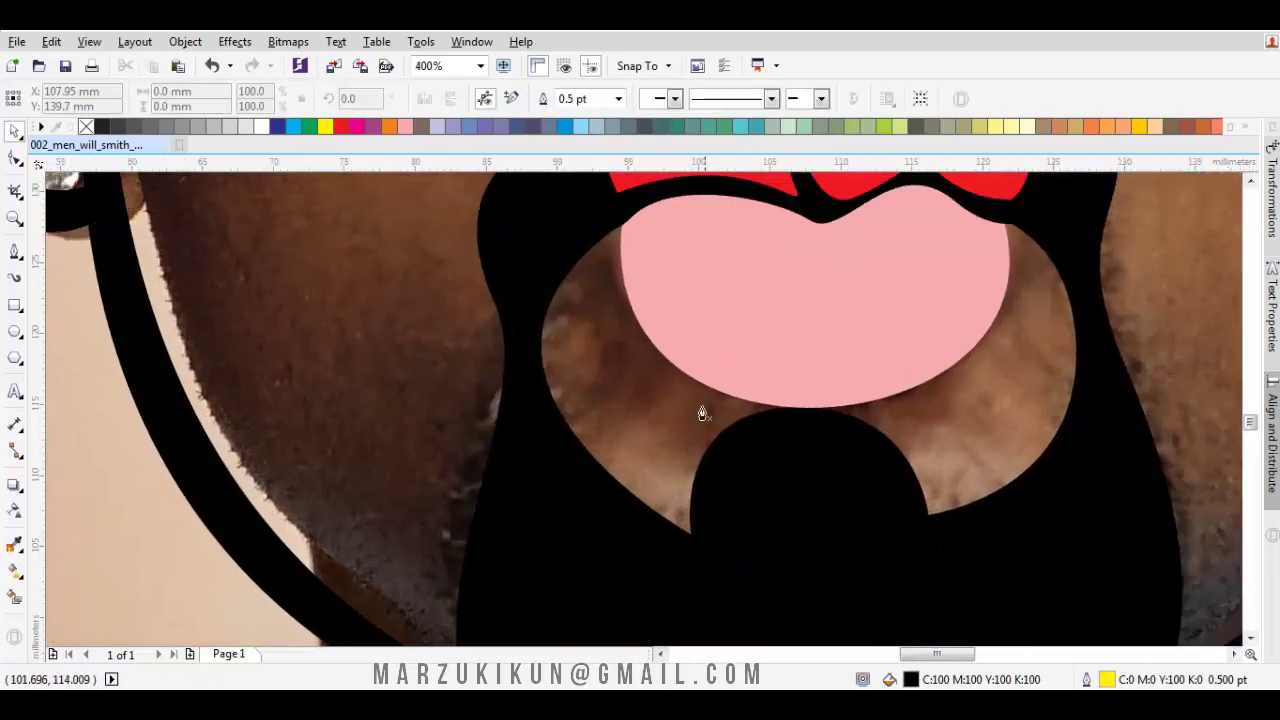
click(922, 413)
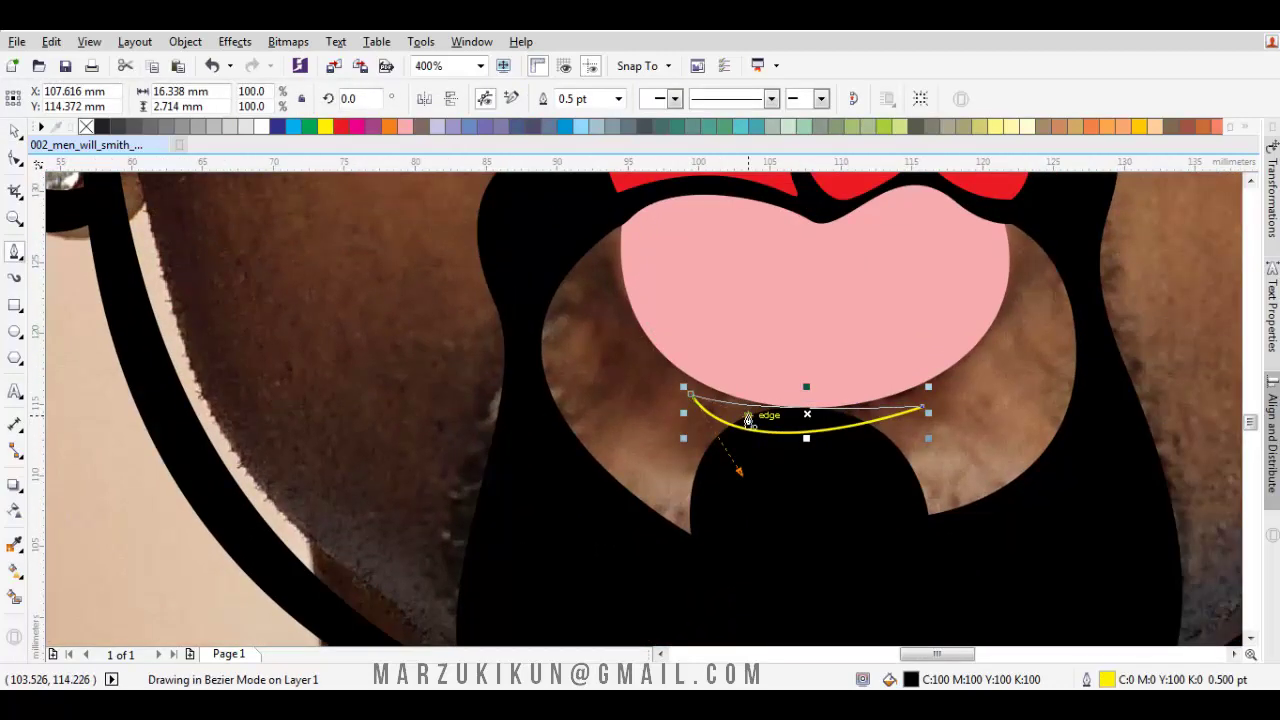
key(space)
key(Escape)
scroll(625, 190, down, 6)
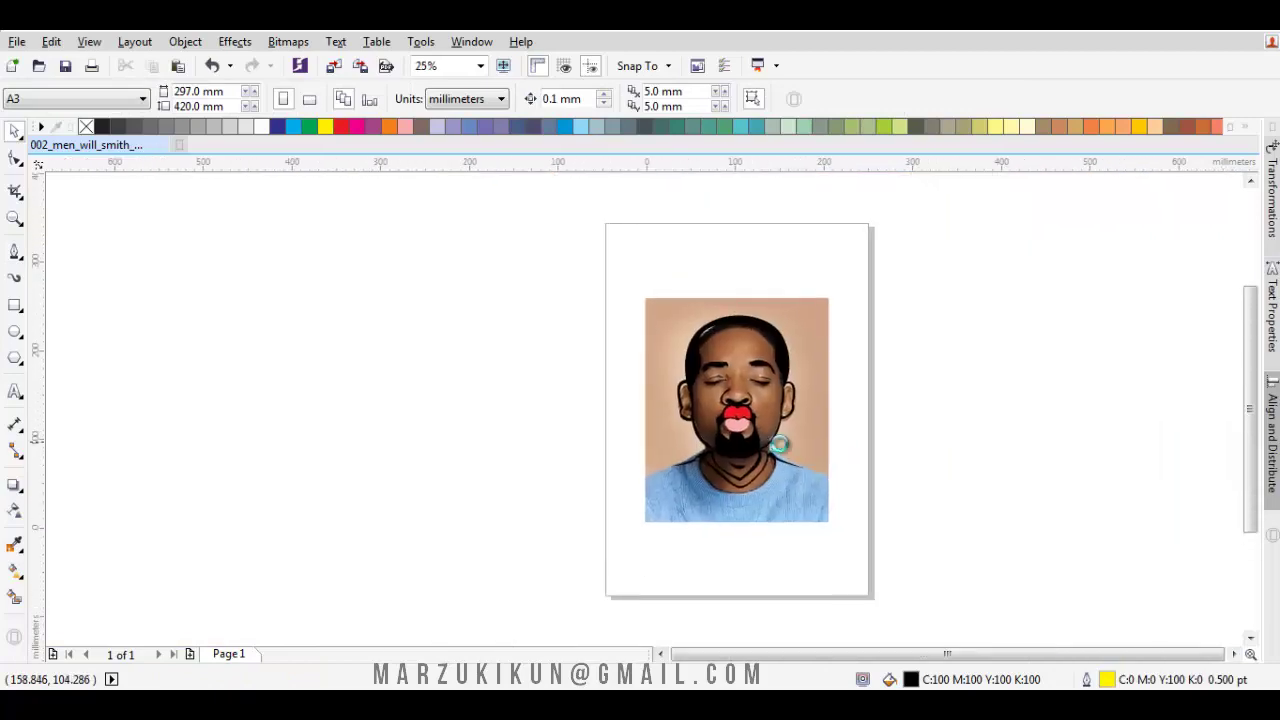
Trace the inner fold of the ear on the photo's left as a black tapering shape about 7 mm wide and 24 mm high.
scroll(686, 413, up, 3)
scroll(580, 320, up, 1)
key(space)
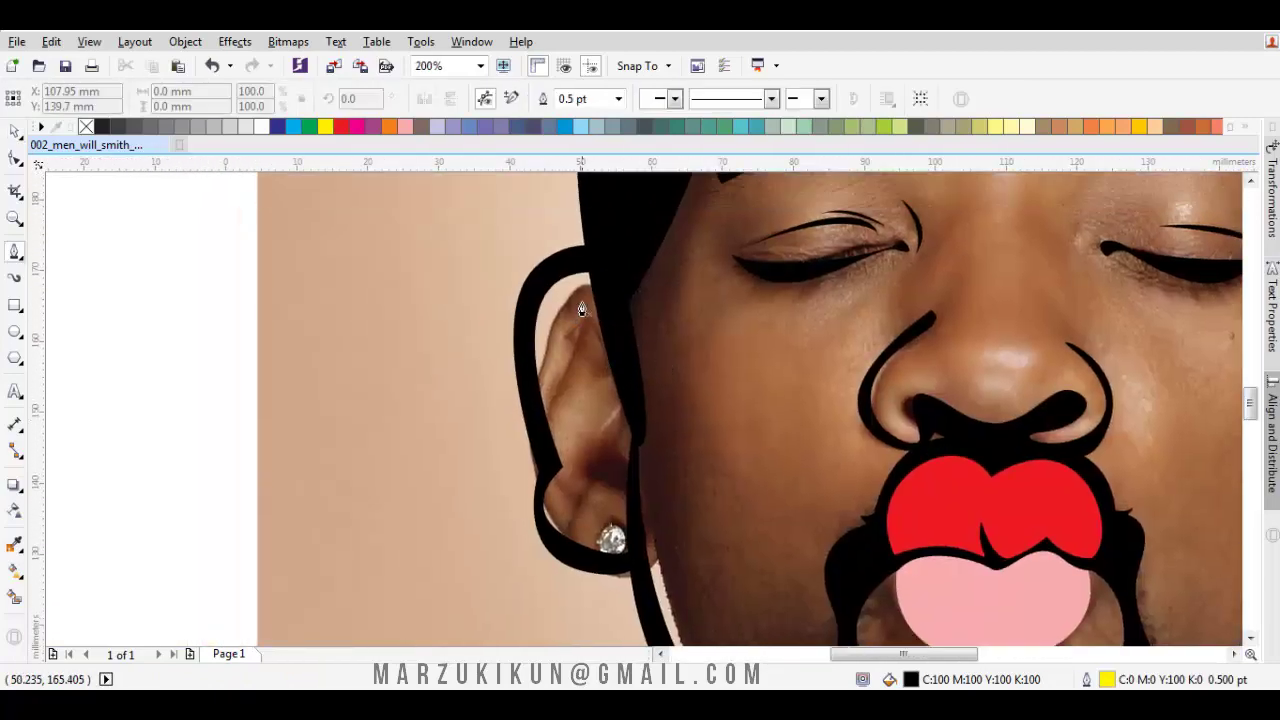
scroll(540, 393, up, 1)
mouse_move(591, 449)
mouse_down()
mouse_move(517, 393)
mouse_move(597, 507)
mouse_up()
click(601, 281)
key(space)
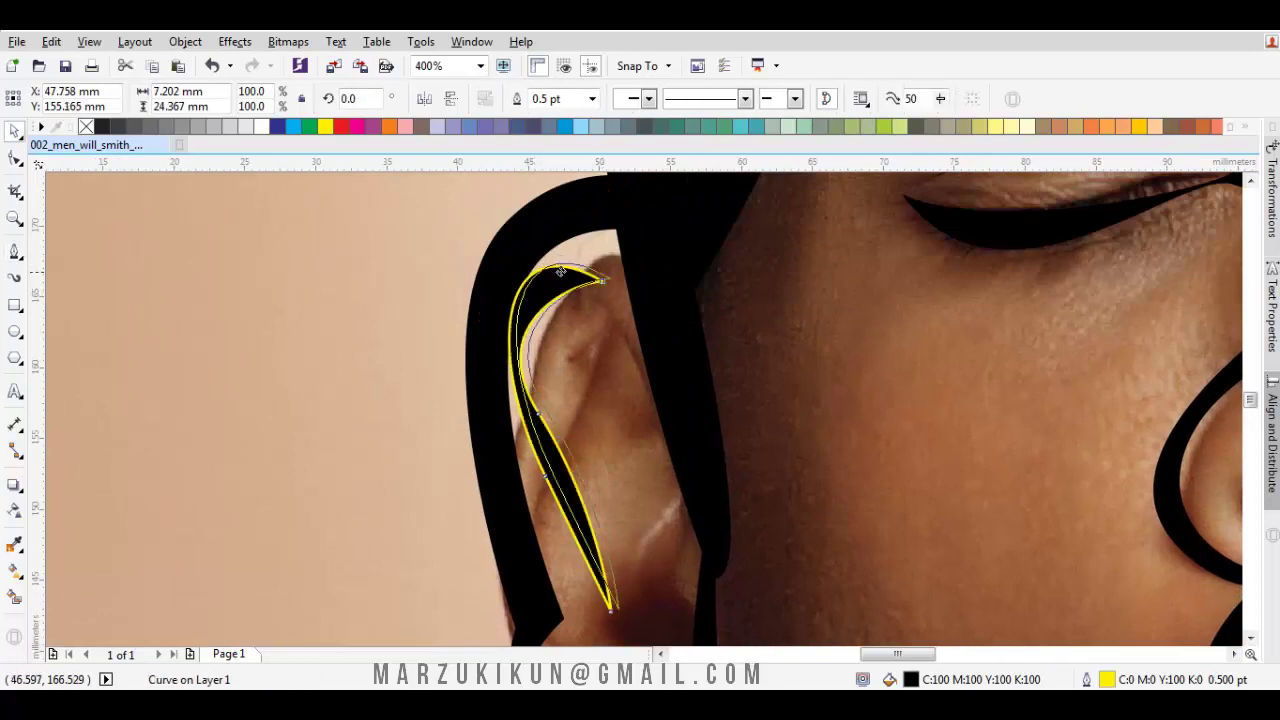
Trace the inner fold of the ear on the photo's right as a black tapering shape about 7 mm wide and 21 mm high.
scroll(477, 335, down, 2)
scroll(903, 343, up, 1)
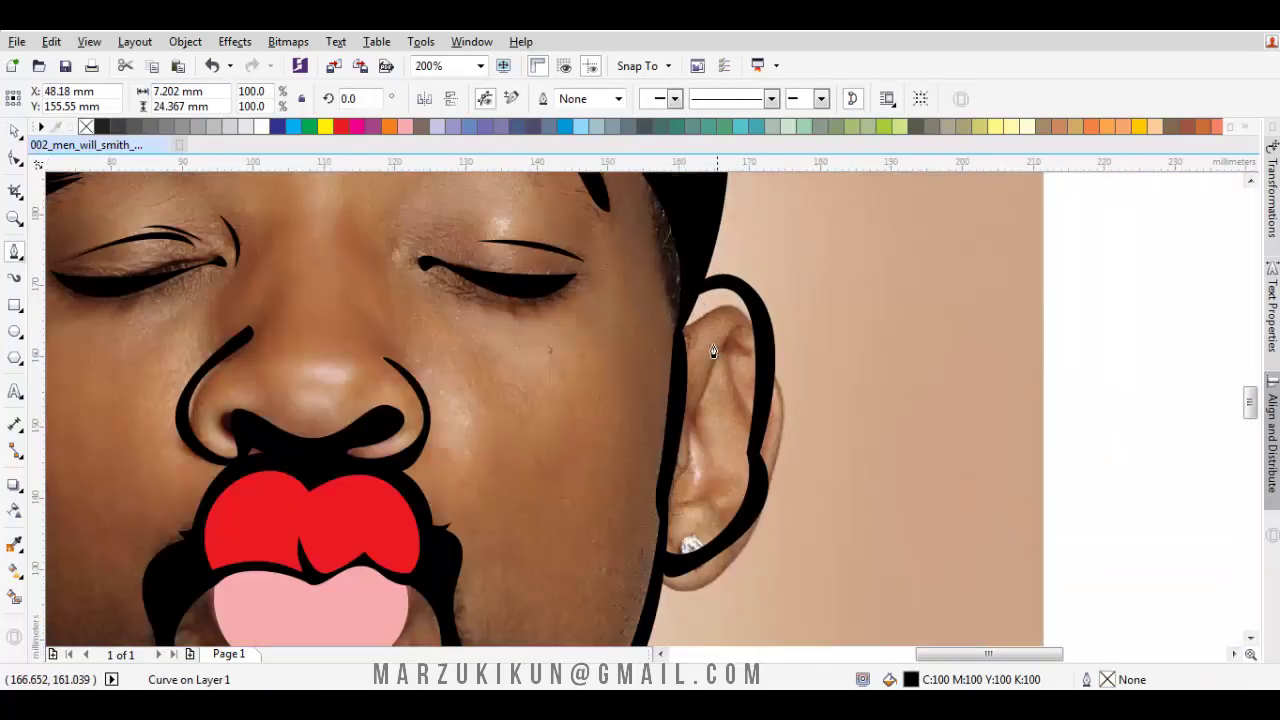
key(space)
click(712, 427)
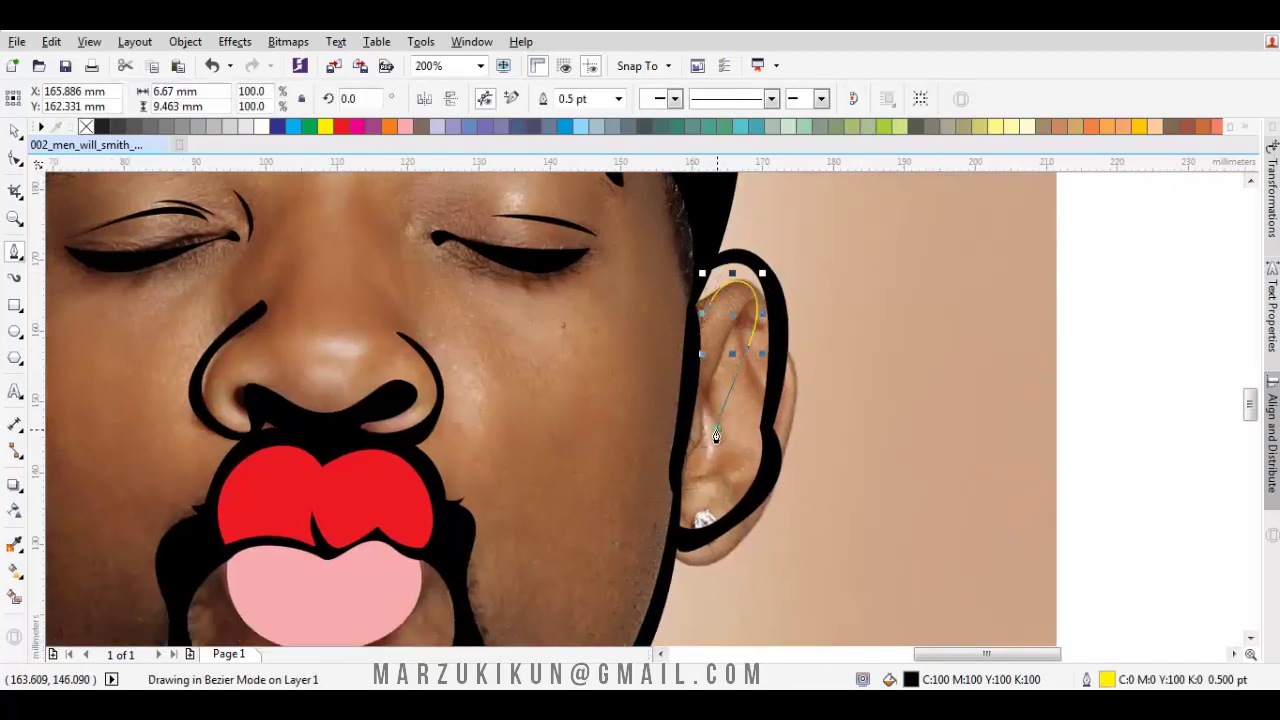
scroll(737, 297, up, 1)
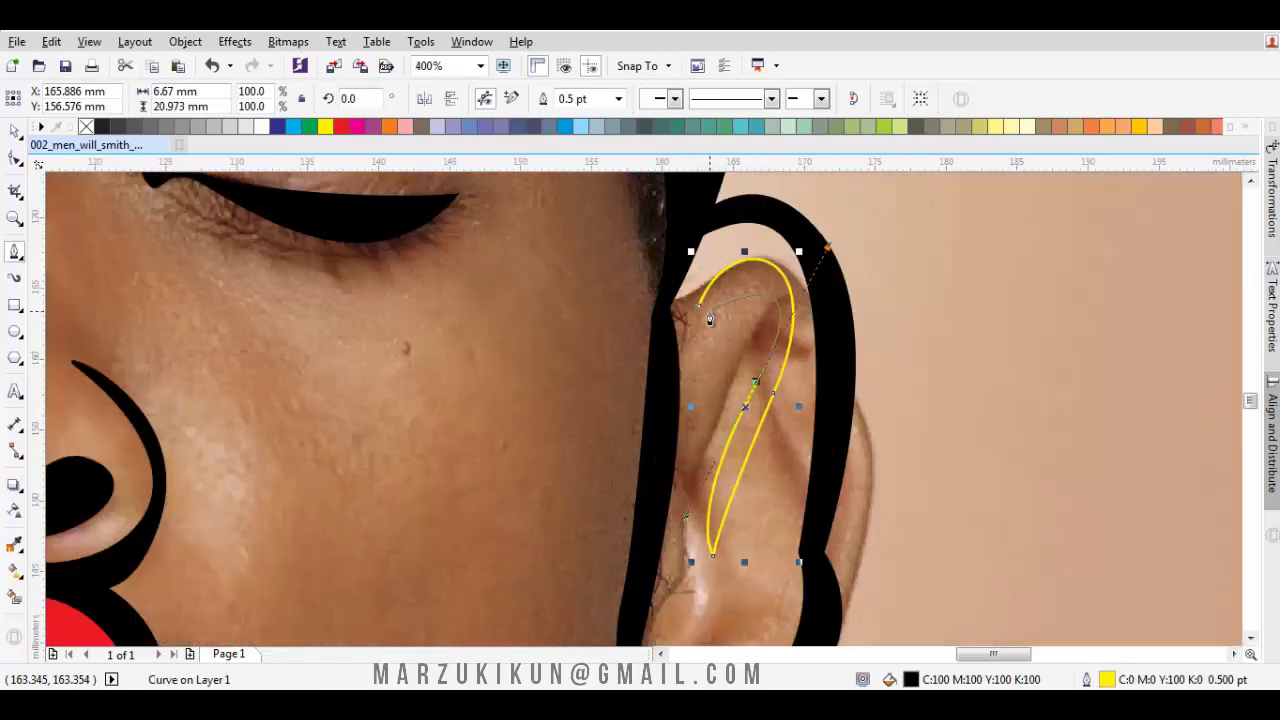
click(752, 267)
key(space)
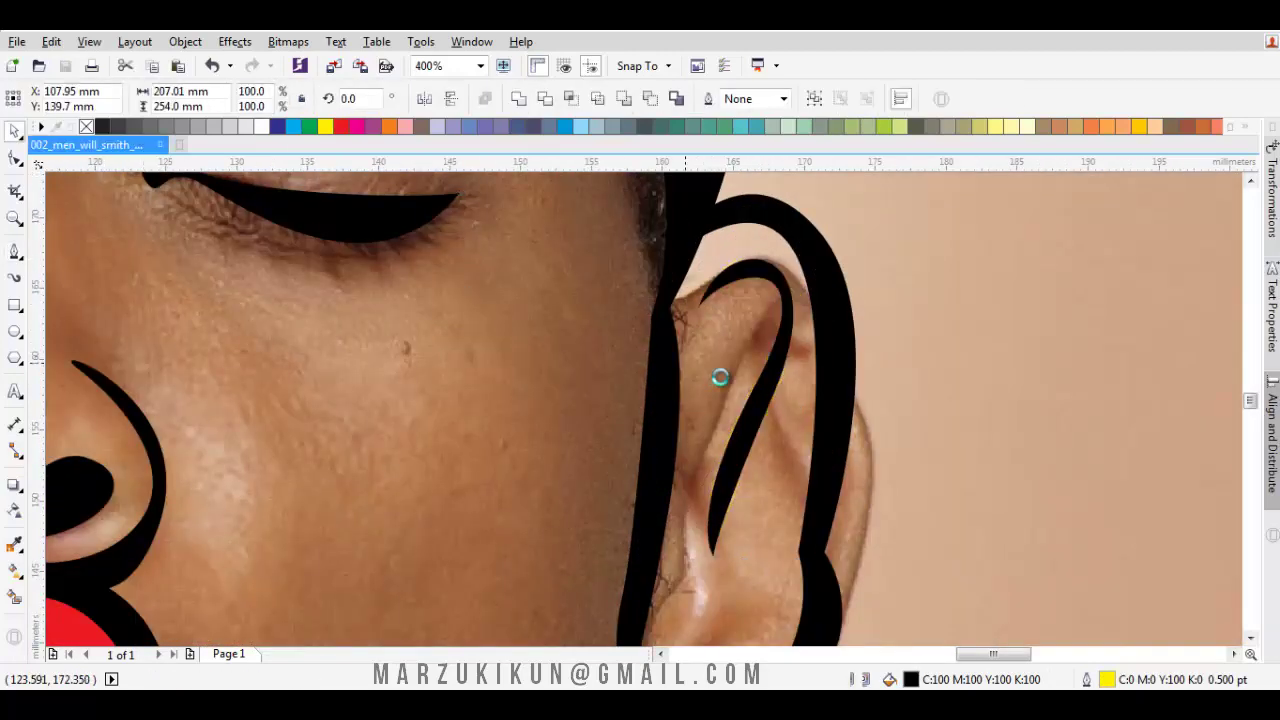
Use Smart Fill to create shapes for the face, the gaps beside the lower lip, both ears and the neck area below the beard.
scroll(937, 335, down, 1)
scroll(937, 335, down, 1)
drag(822, 424, 796, 454)
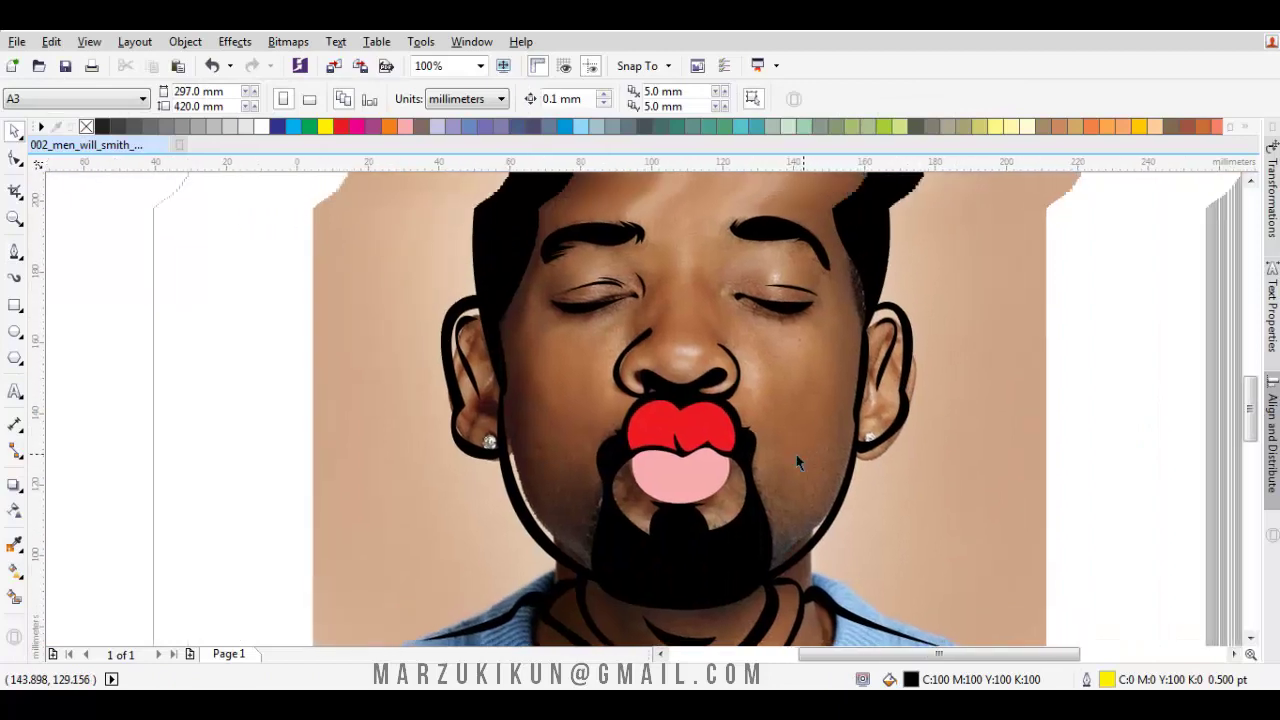
click(15, 598)
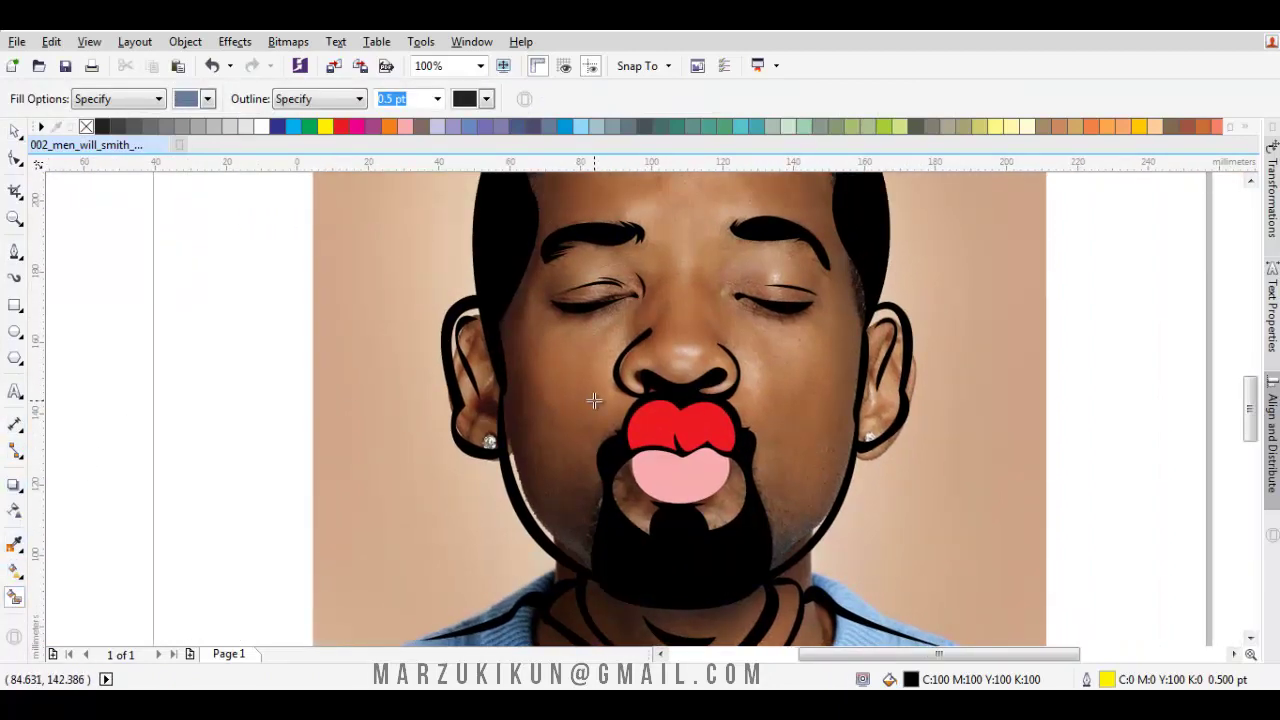
click(559, 379)
scroll(666, 480, up, 1)
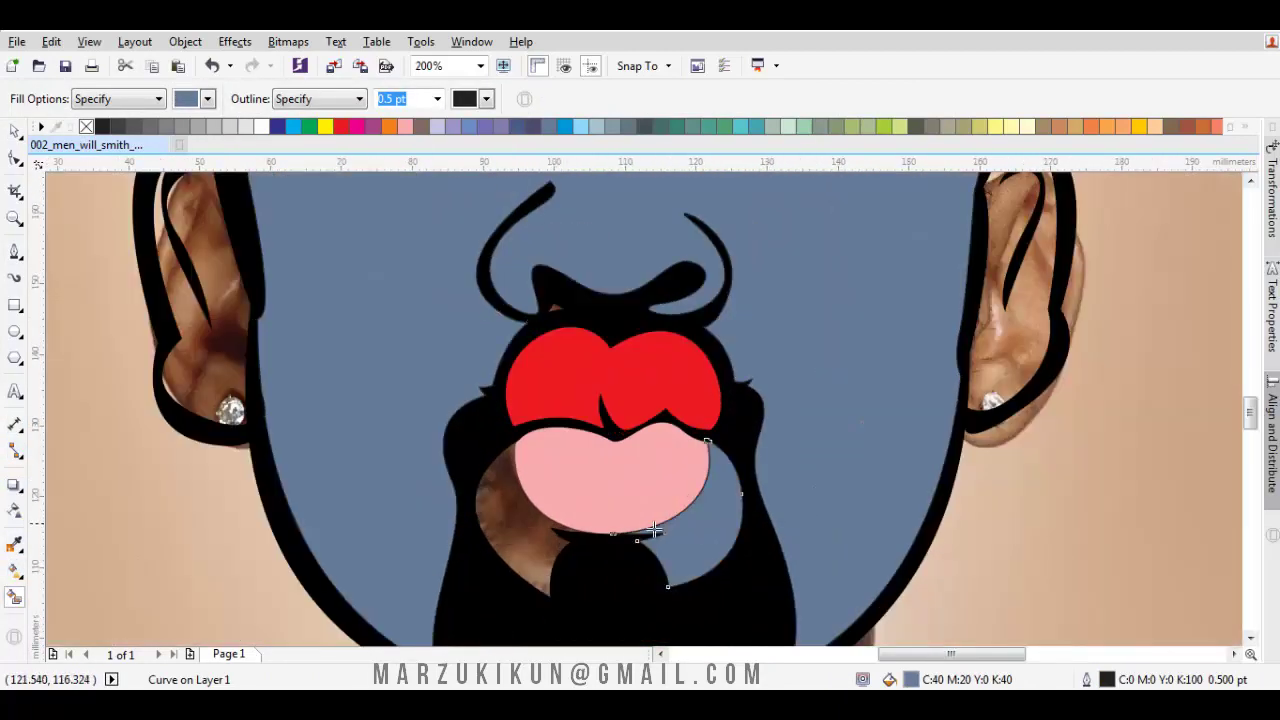
click(522, 508)
click(1027, 350)
click(237, 369)
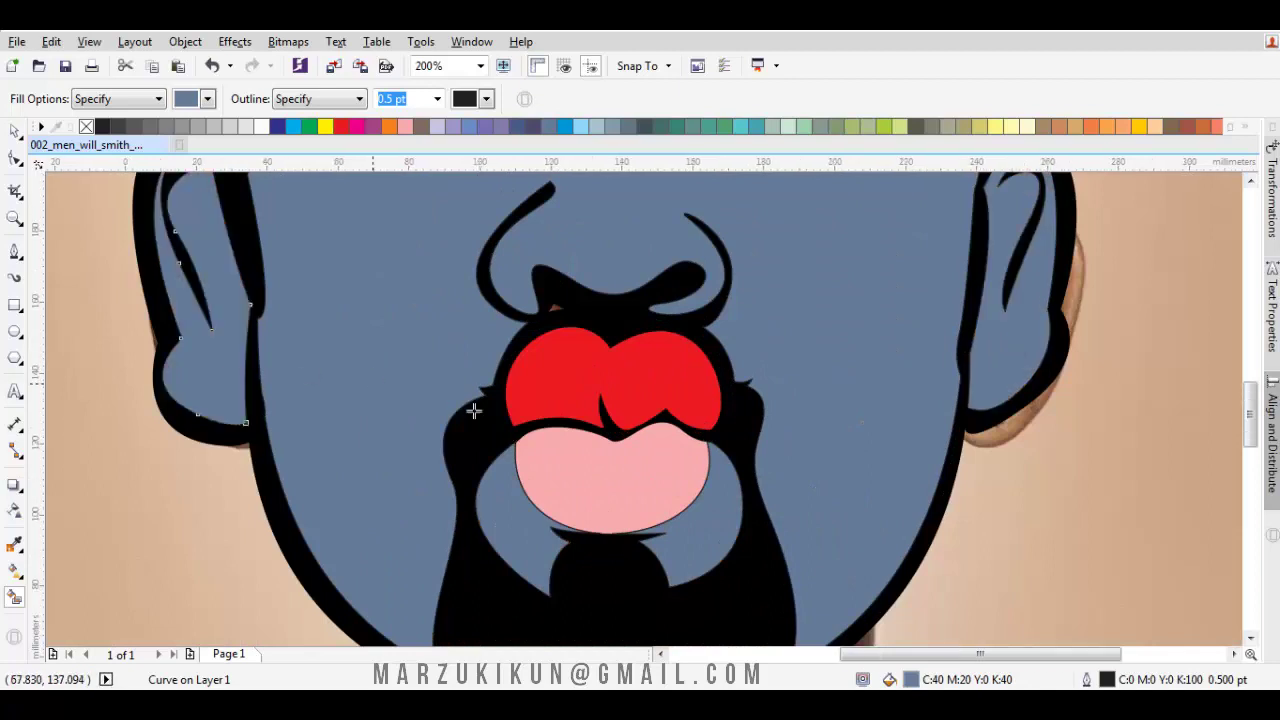
scroll(470, 410, down, 1)
click(648, 472)
scroll(663, 417, up, 1)
Select all the blue-grey skin shapes of the face, ears, beard gaps and neck and weld them into one object.
key(space)
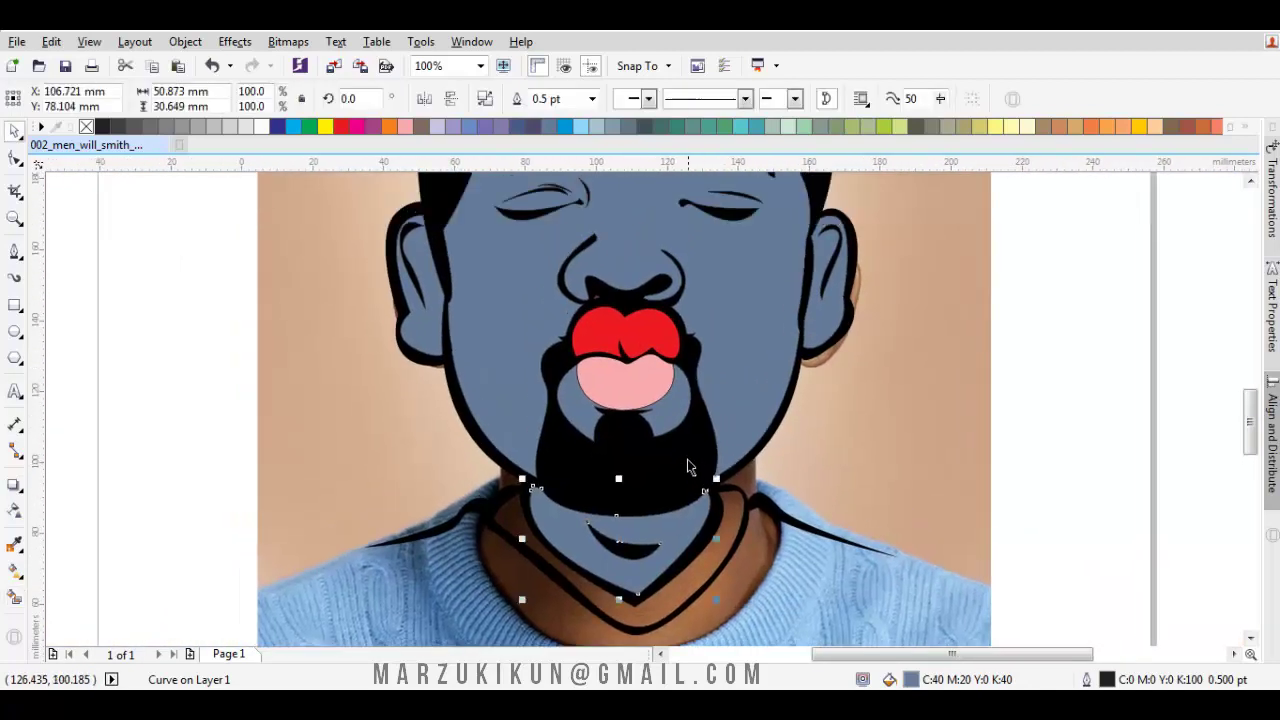
shift+click(590, 408)
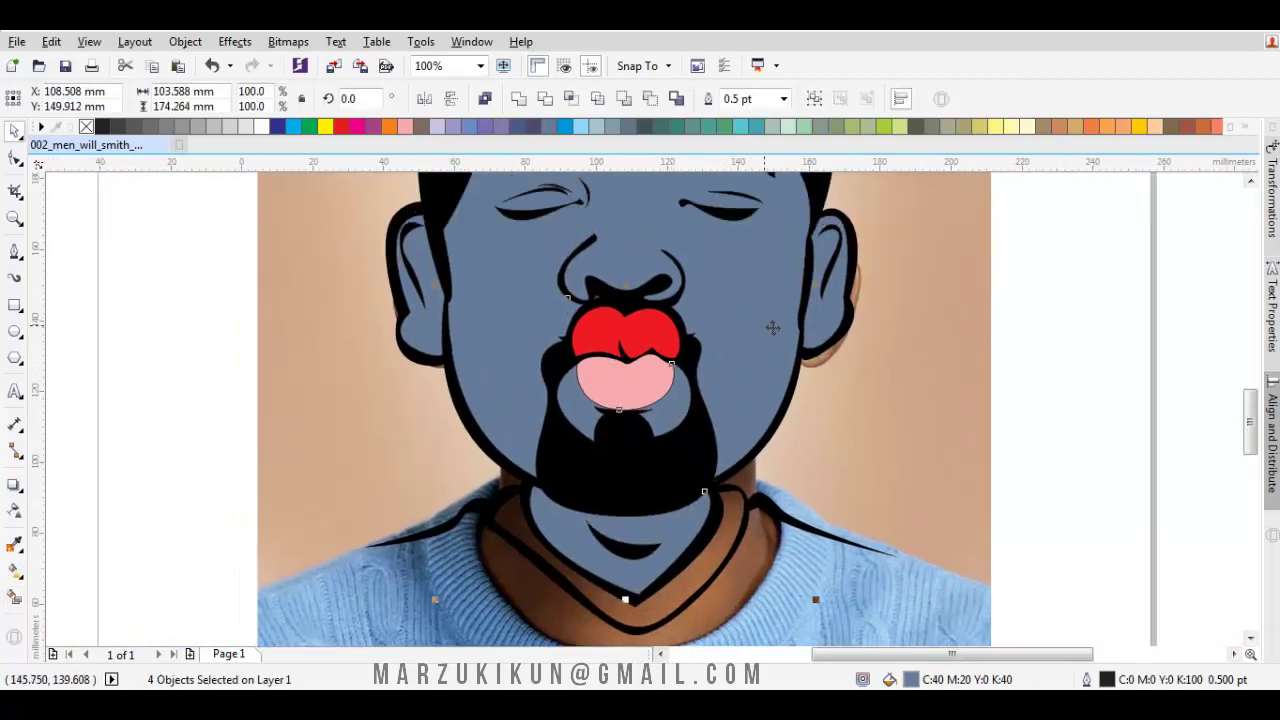
drag(720, 285, 857, 286)
key(ctrl+z)
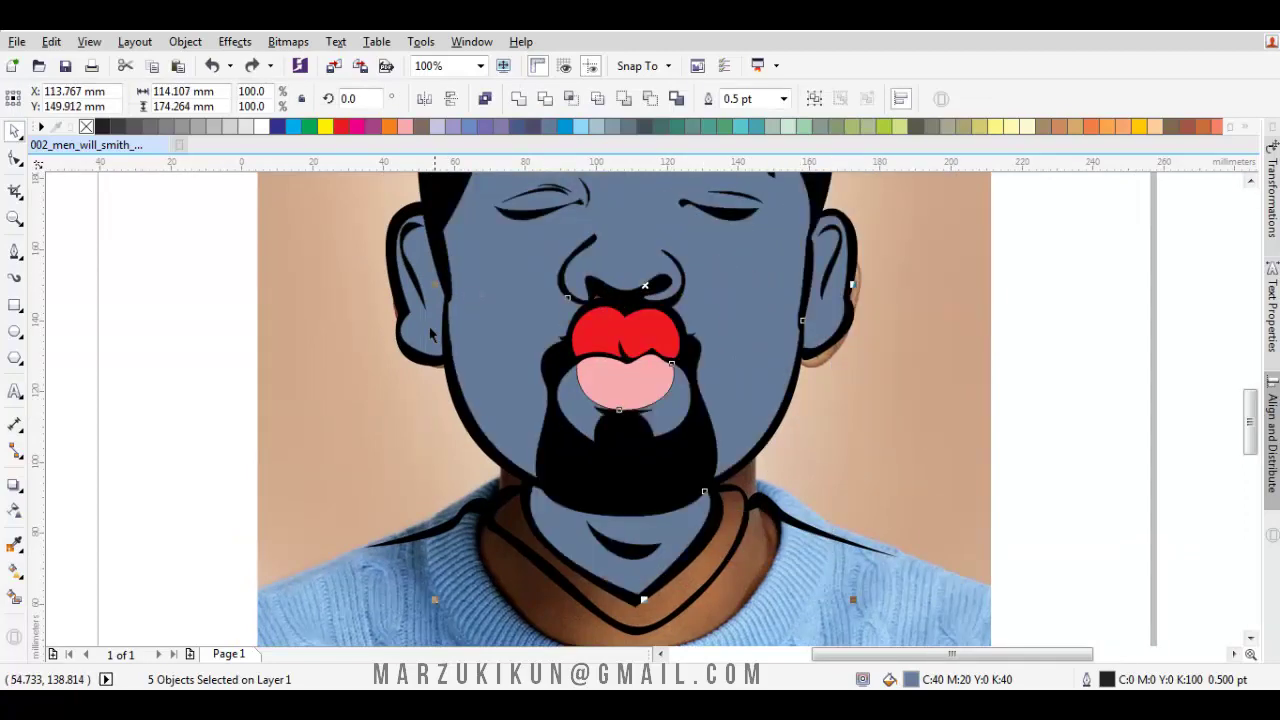
click(517, 103)
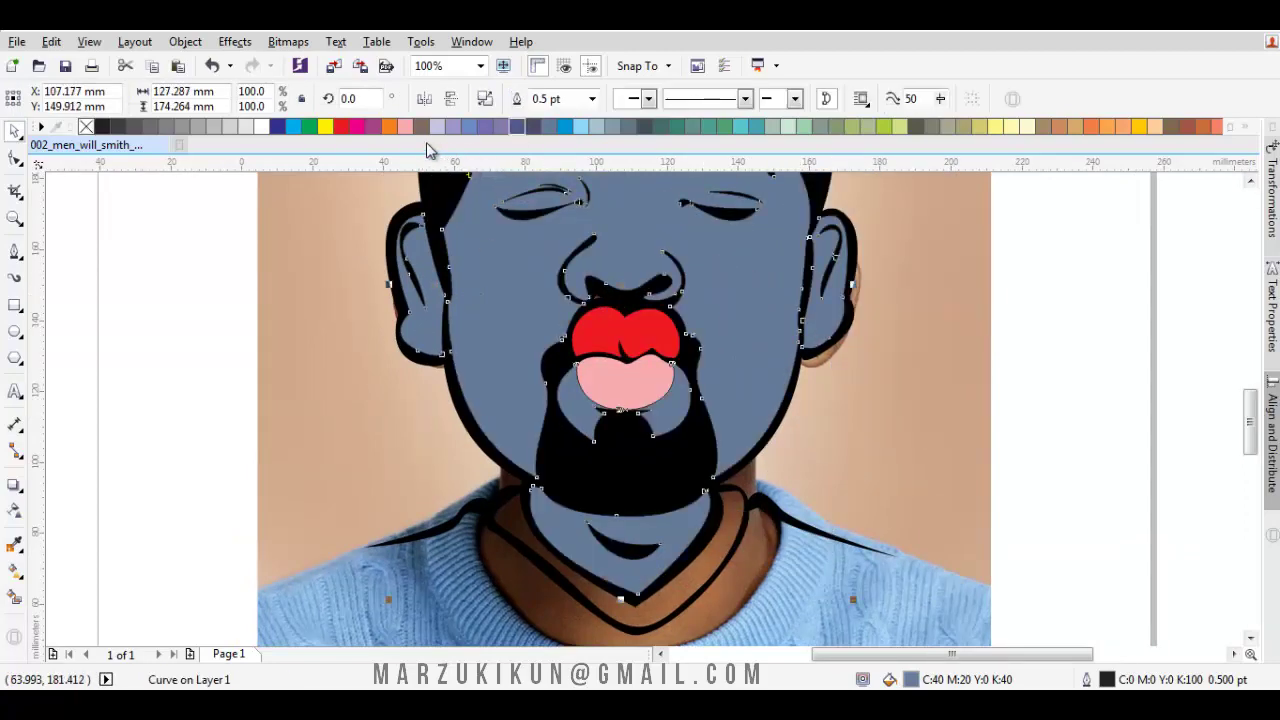
Fill the welded skin shape with orange, C:0 M:40 Y:80 K:0.
click(1107, 126)
scroll(837, 320, left, 1)
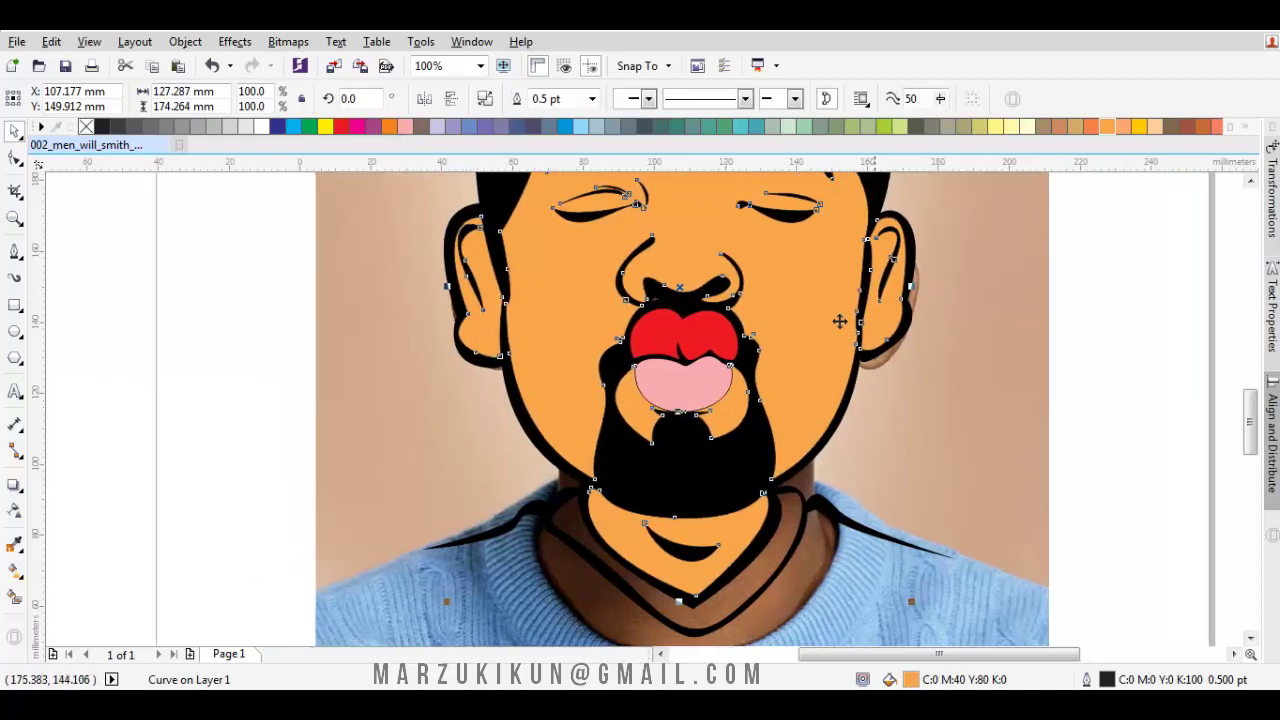
right_click(797, 312)
key(Escape)
Try a 12 pt outline on the orange skin shape and undo it.
click(592, 98)
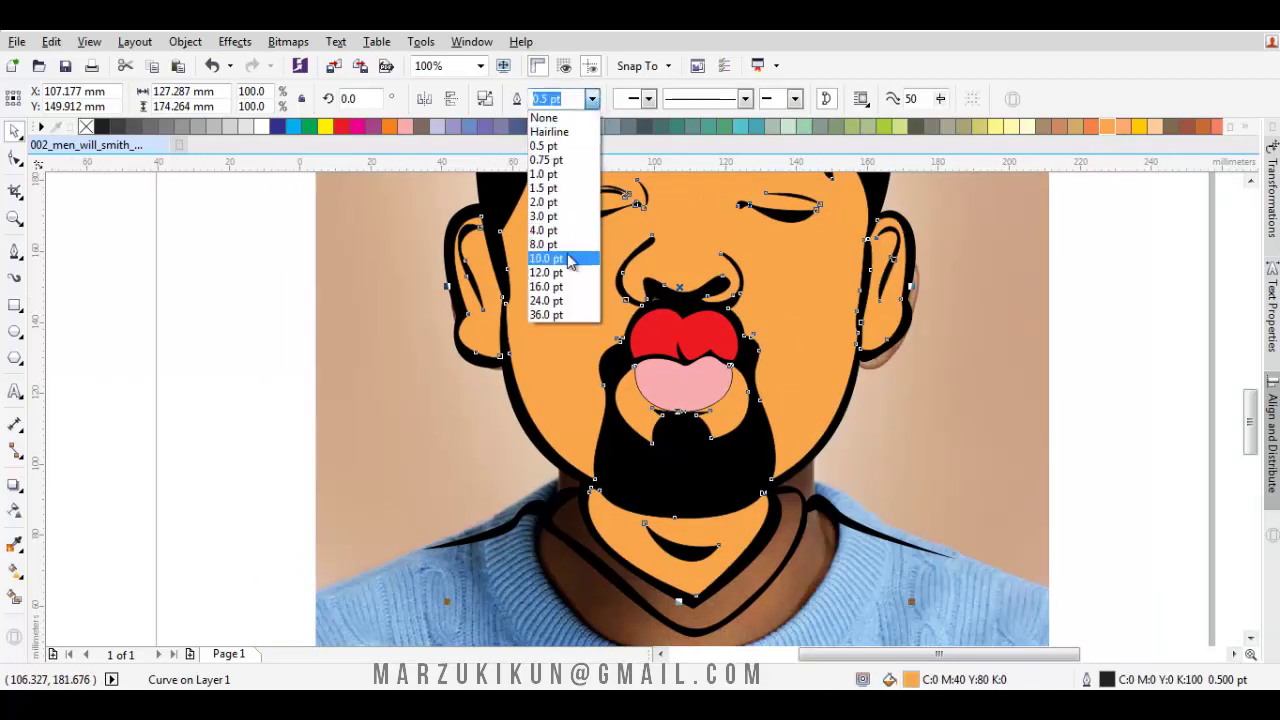
click(554, 276)
scroll(551, 274, left, 1)
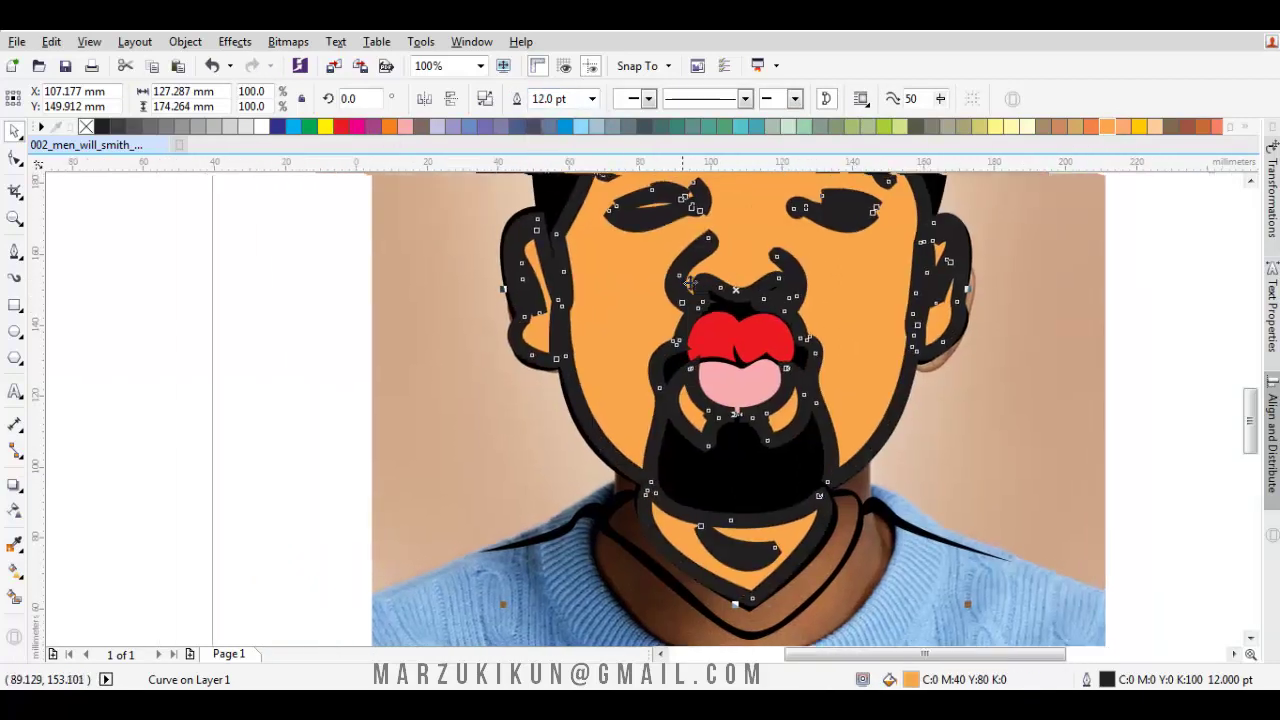
key(ctrl+z)
Give the skin shape an 8 pt outline, convert it to an object, weld it with the orange fill and open the result for node editing.
click(592, 98)
click(545, 244)
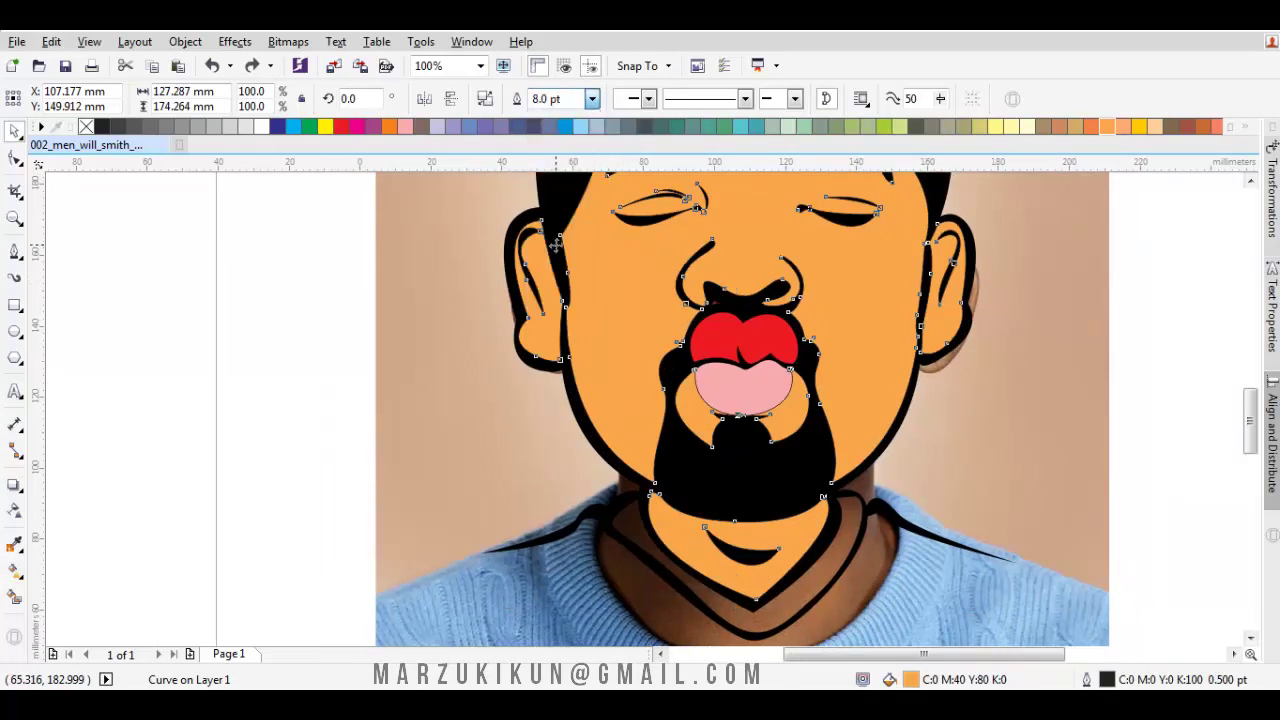
drag(604, 299, 723, 366)
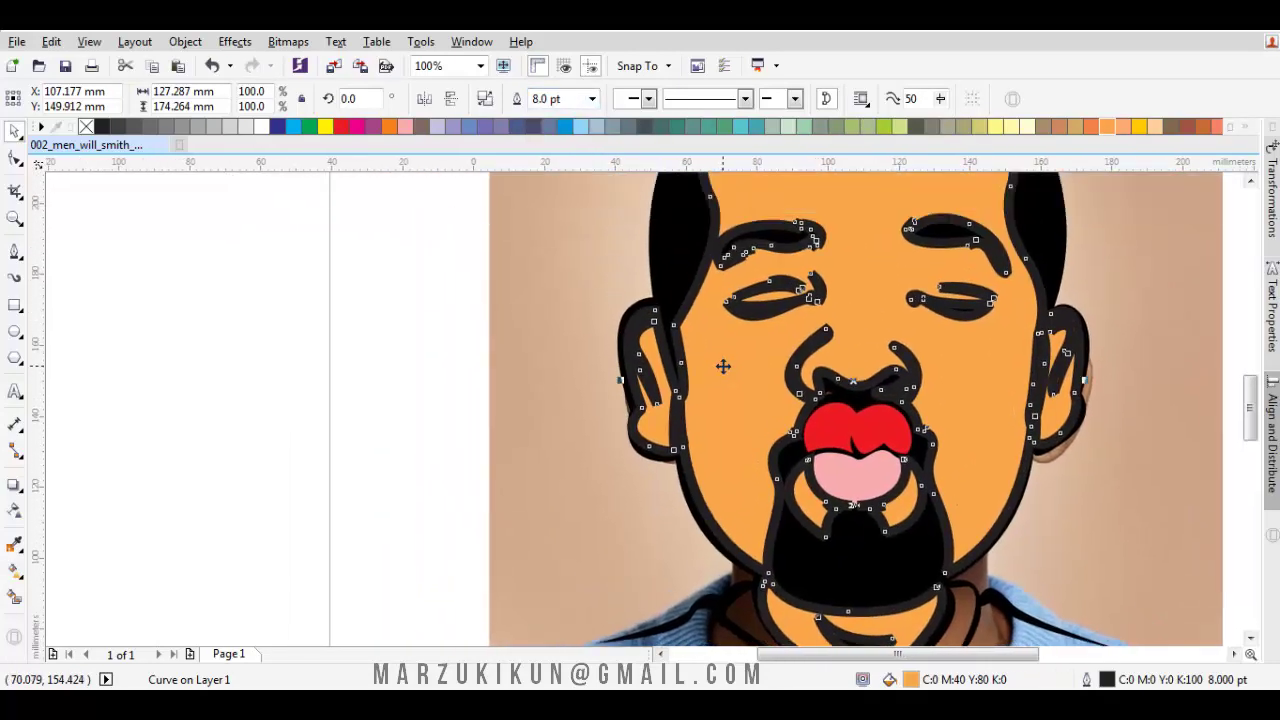
shift+click(723, 362)
key(ctrl+z)
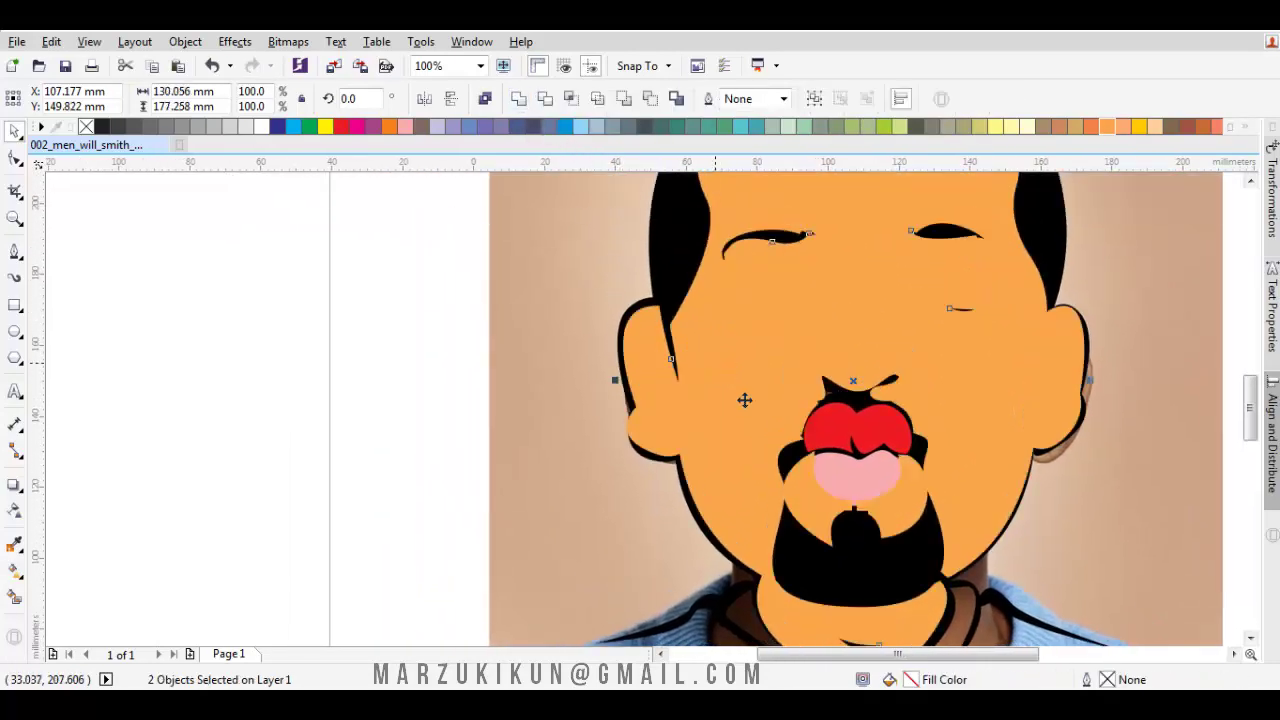
click(743, 397)
key(F10)
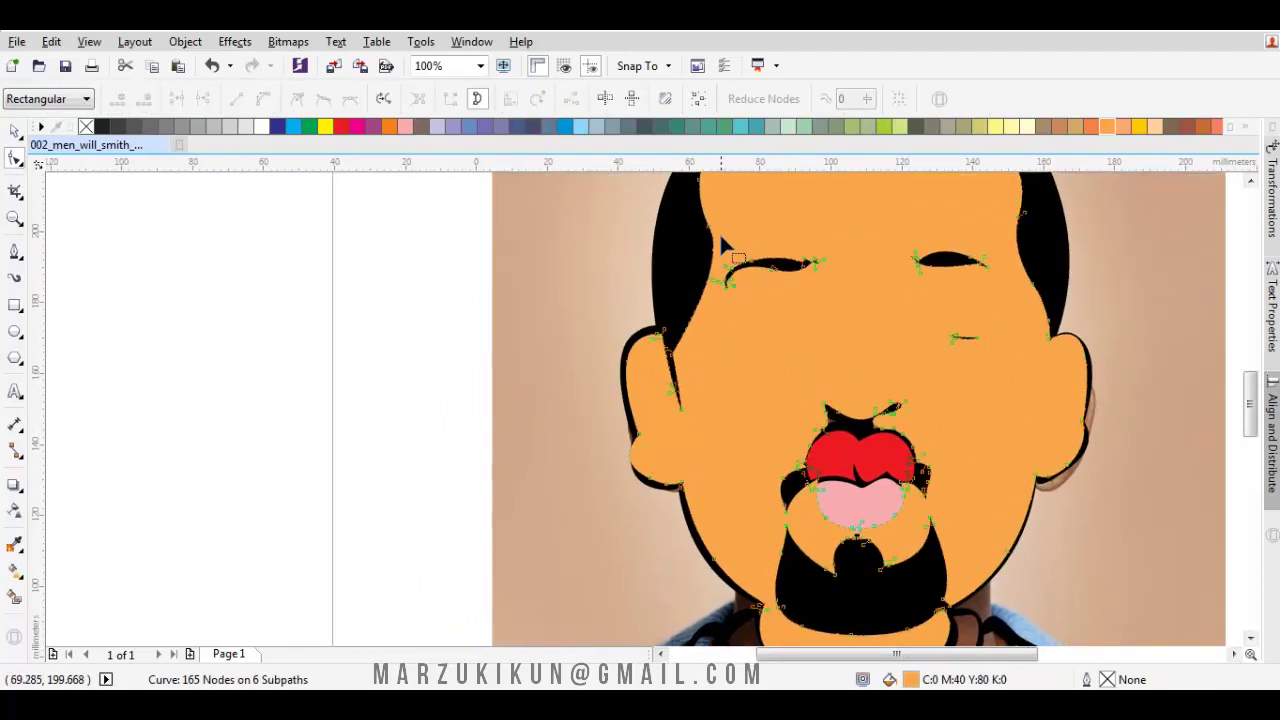
Delete all nodes of the hole around the viewer-left eye in the orange skin shape, including the leftovers at its outer corner.
drag(868, 332, 866, 330)
right_click(805, 260)
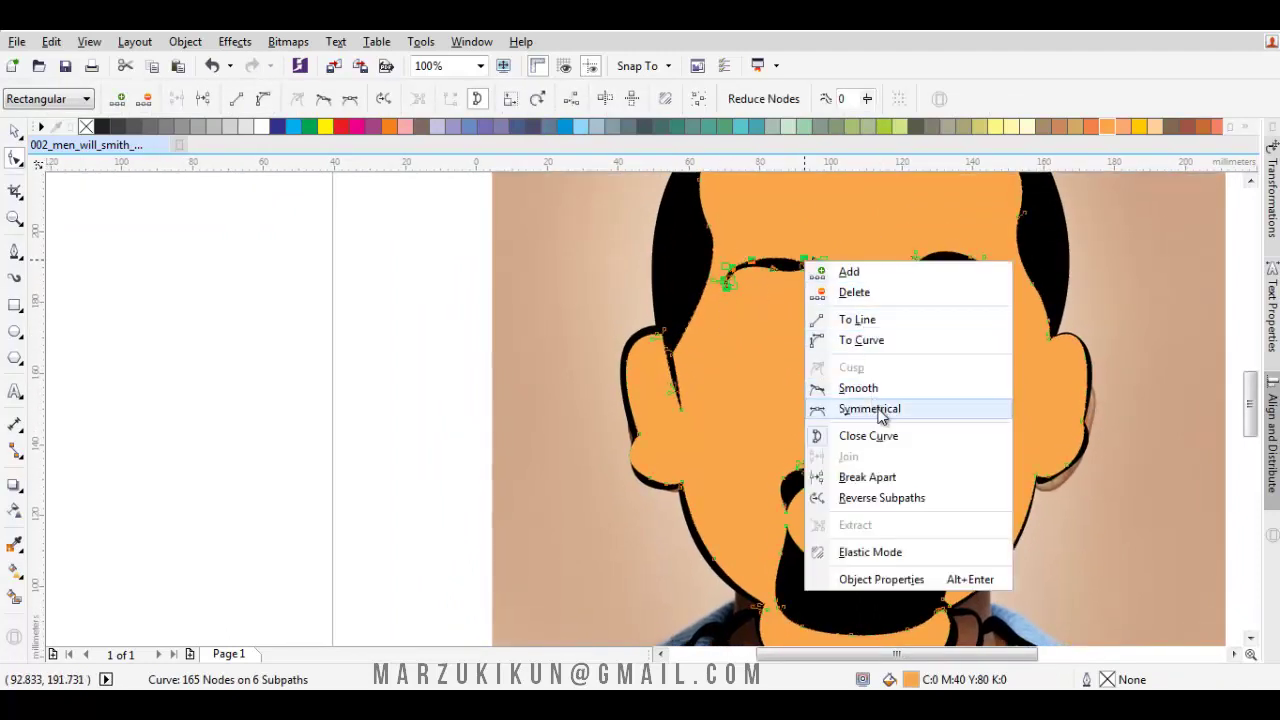
click(852, 292)
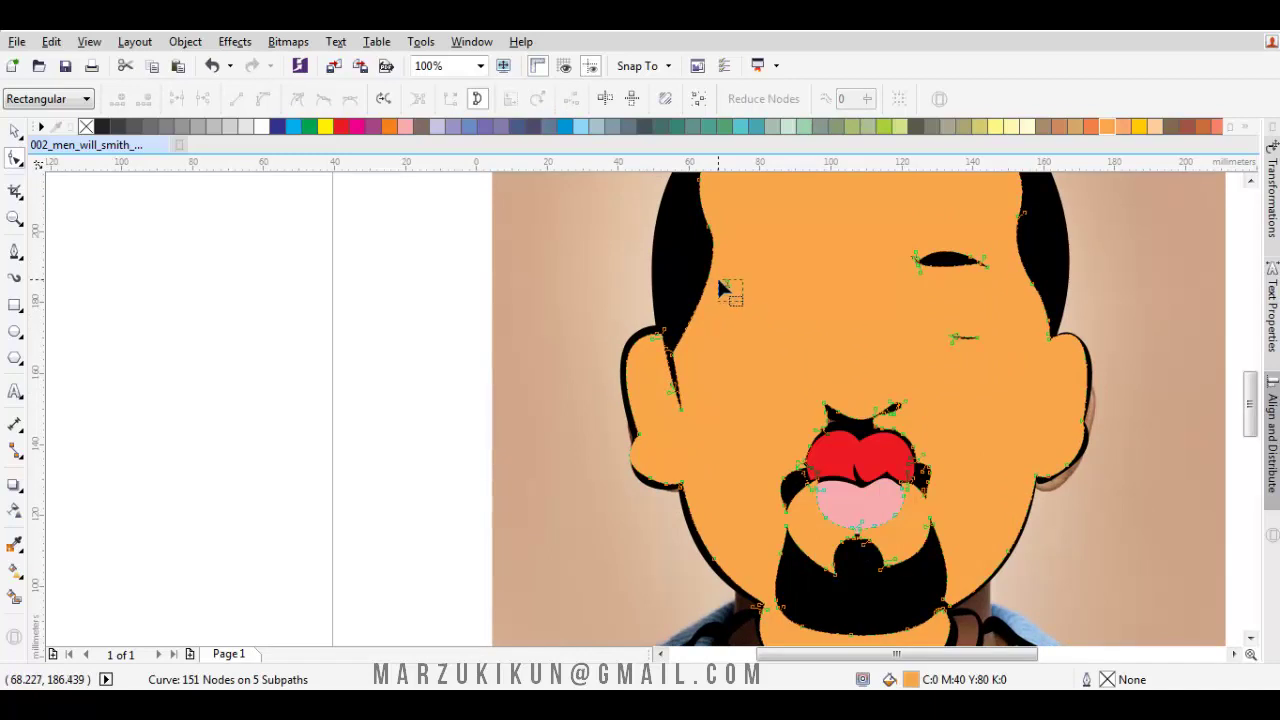
right_click(728, 276)
click(775, 306)
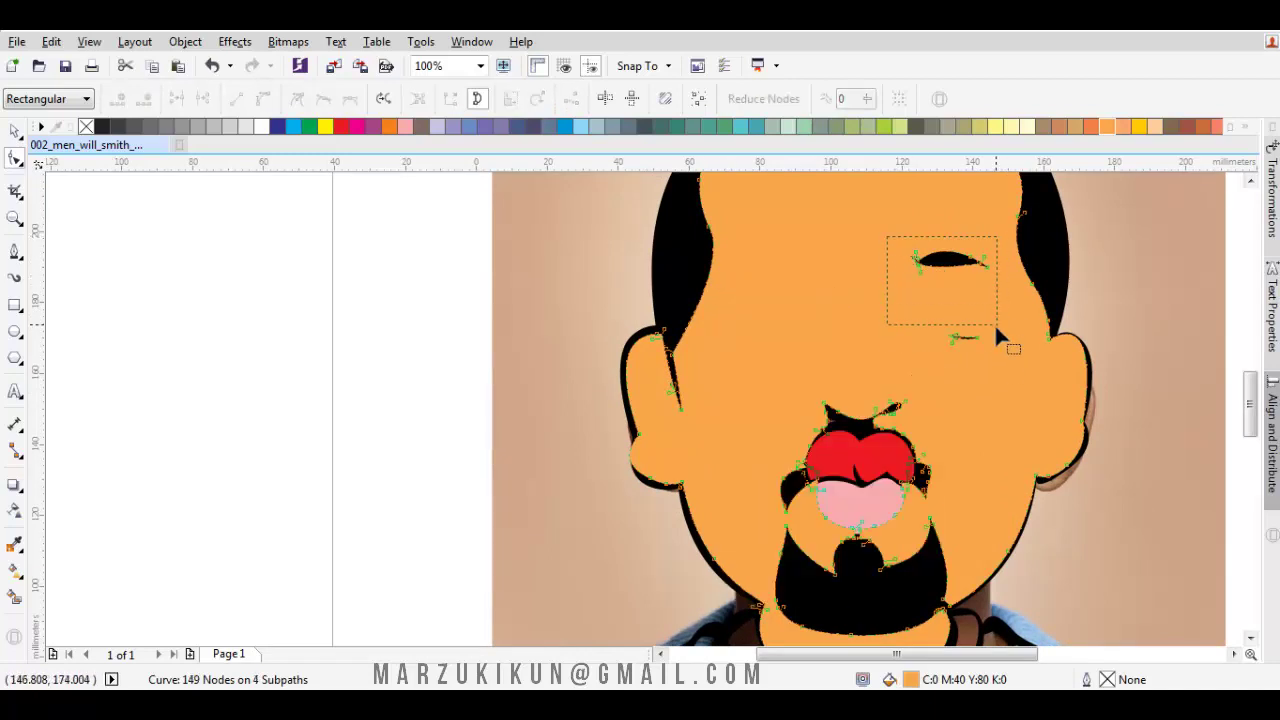
Delete the skin shape's nodes around the other eye, the nose and the mouth.
drag(988, 476, 1003, 452)
right_click(1003, 452)
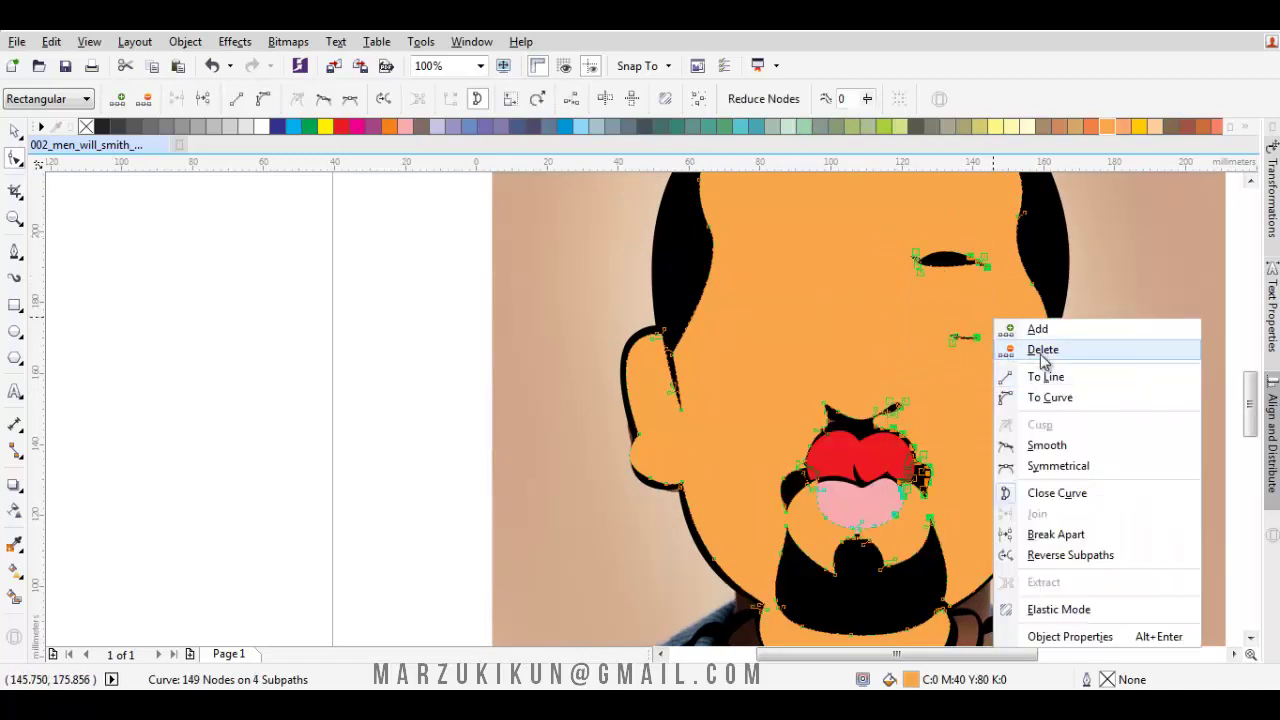
click(1049, 346)
drag(983, 503, 984, 506)
right_click(926, 424)
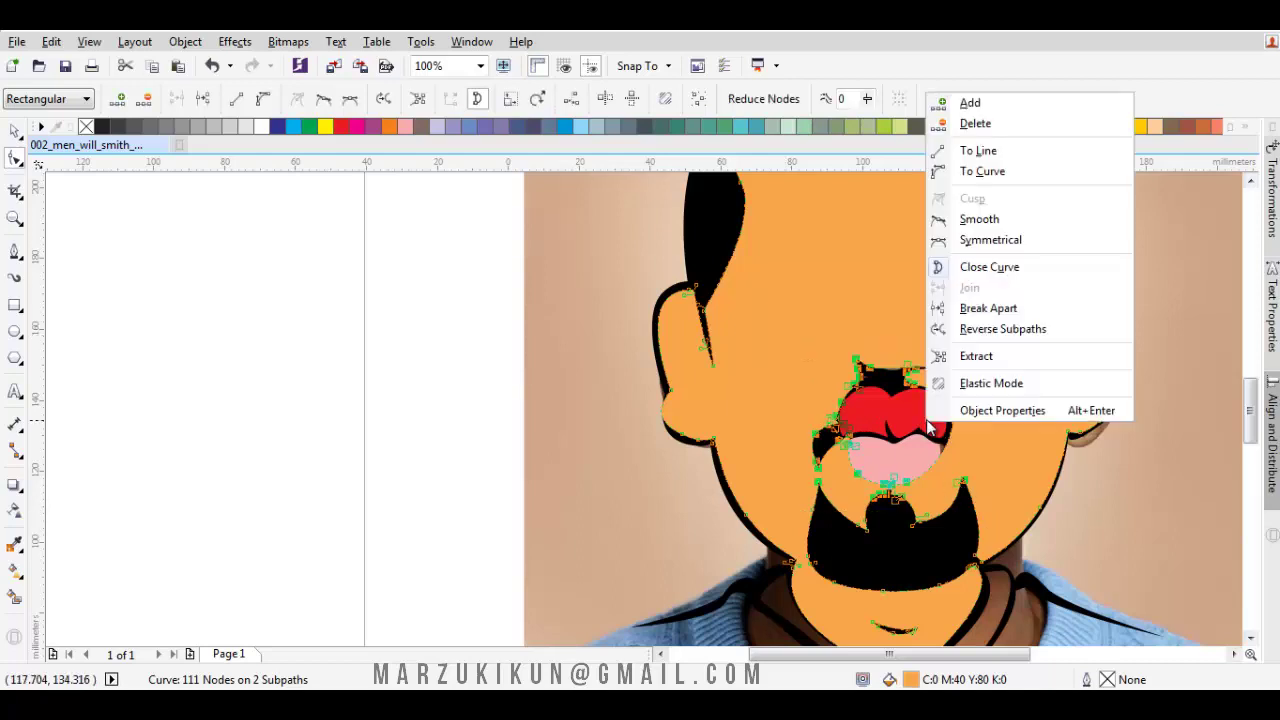
click(975, 124)
Delete the skin shape's nodes along the remaining mouth gap and the lower edge of the beard.
scroll(882, 478, up, 2)
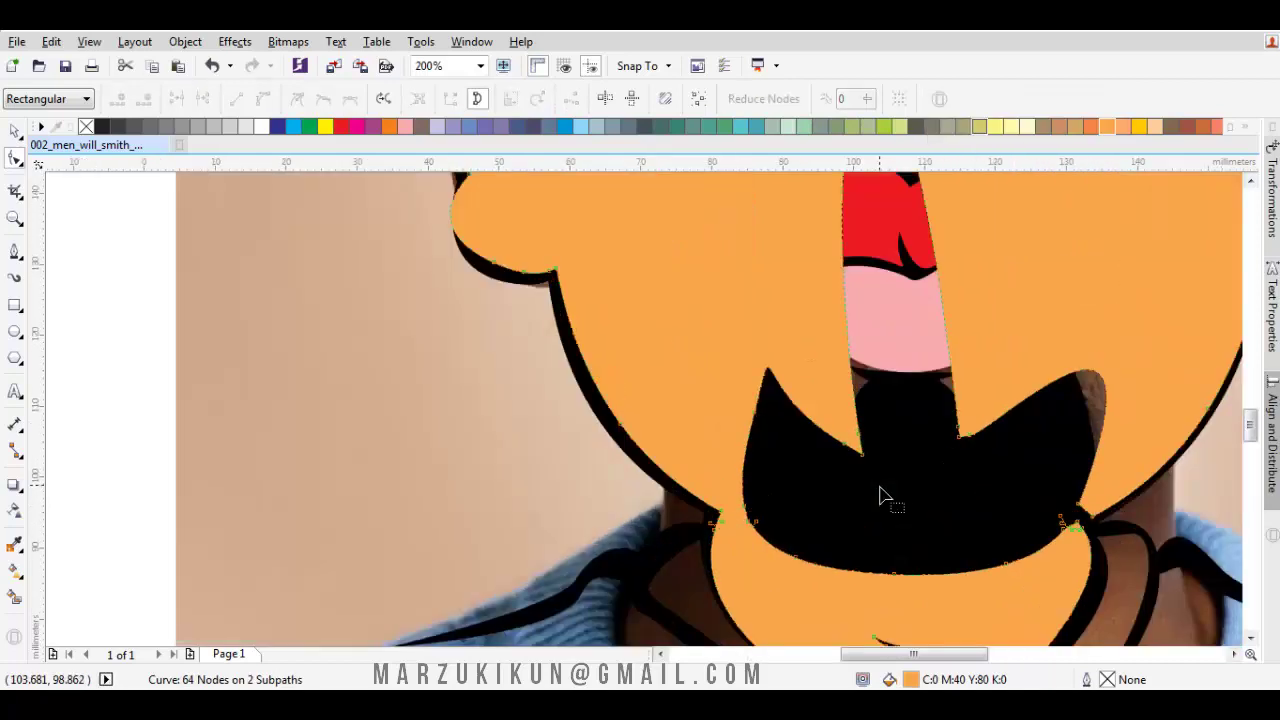
drag(905, 580, 903, 578)
right_click(900, 405)
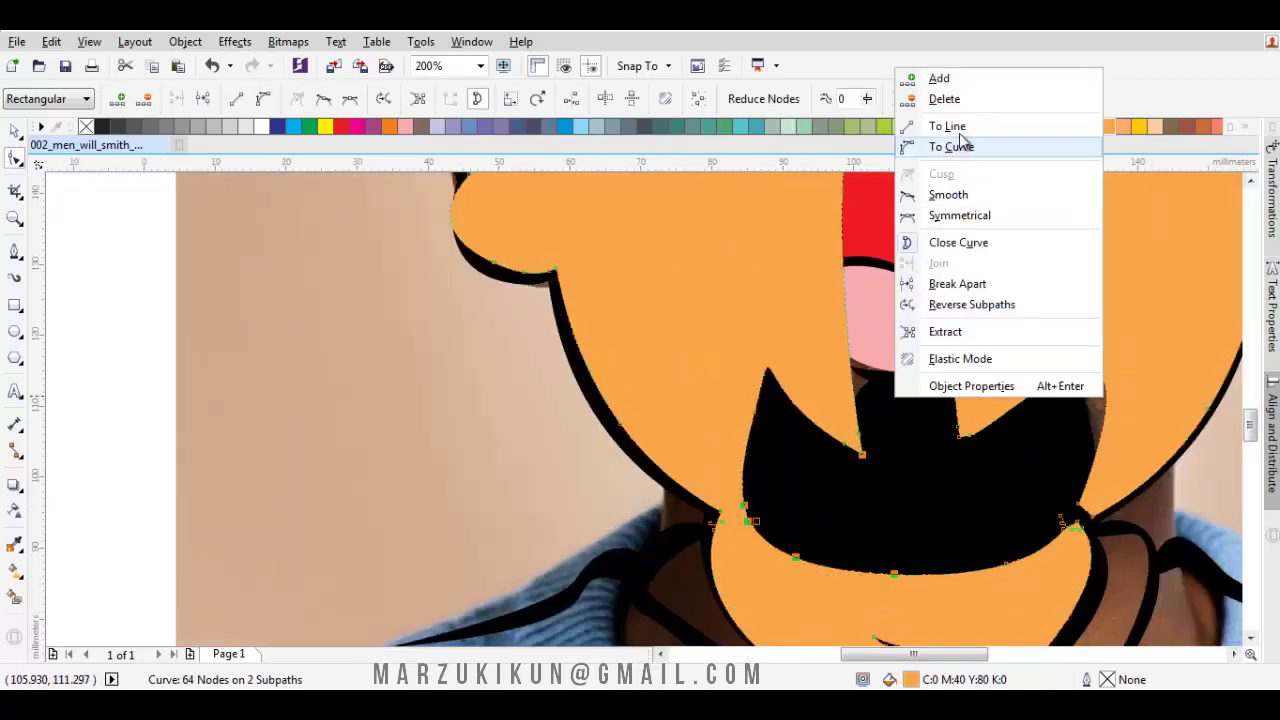
click(958, 104)
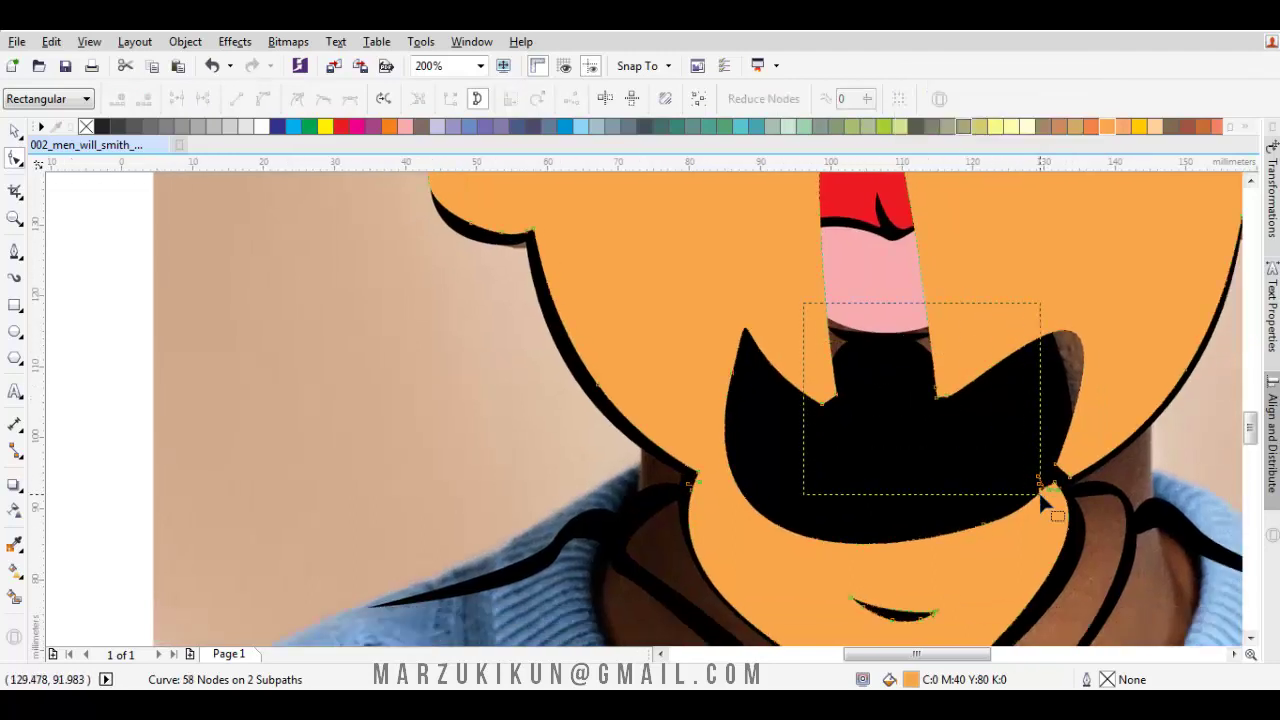
drag(1039, 491, 1036, 500)
right_click(985, 432)
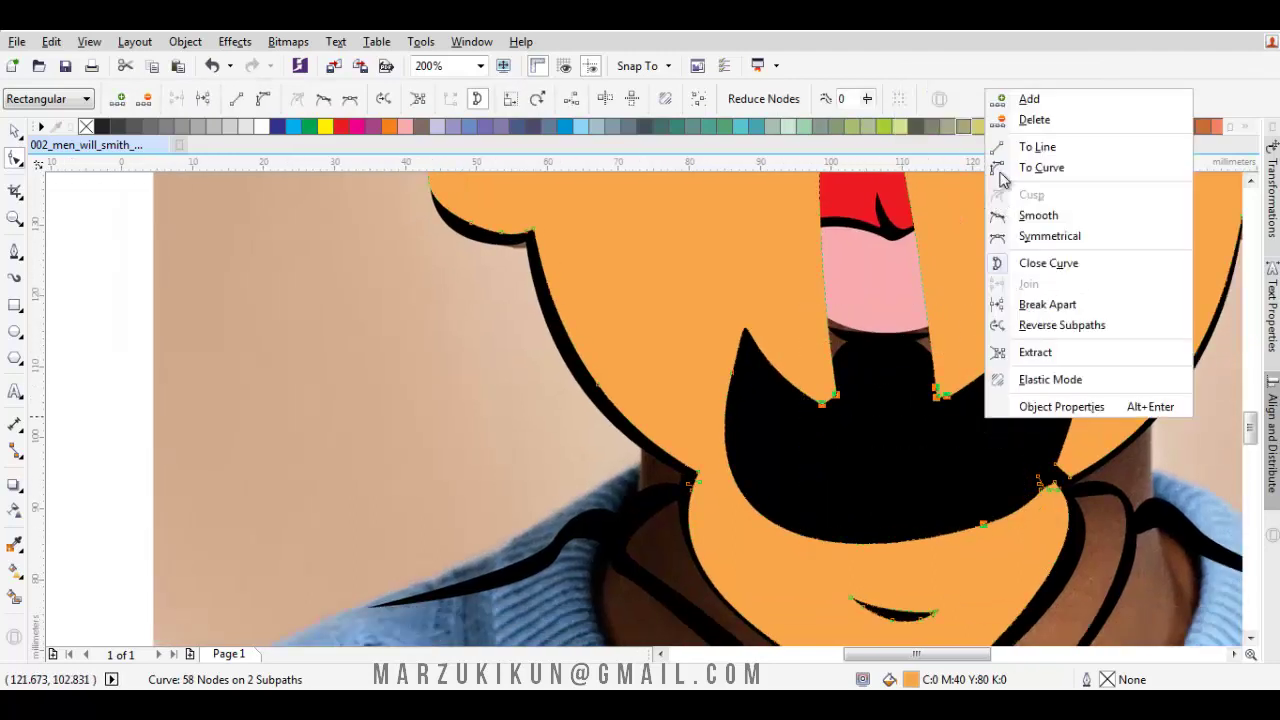
click(1003, 168)
key(Delete)
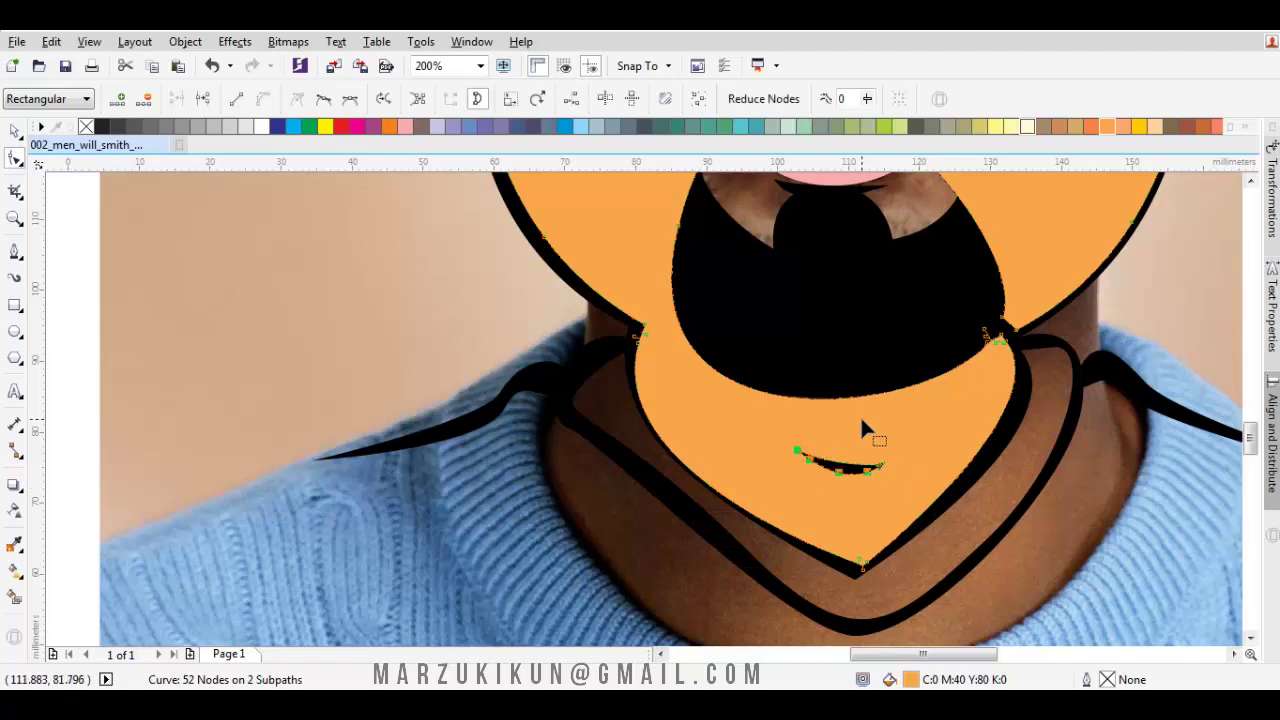
Delete the crease hole under the chin and the surplus nodes at the beard's right jaw corner from the skin shape.
right_click(862, 422)
click(900, 120)
scroll(966, 297, up, 1)
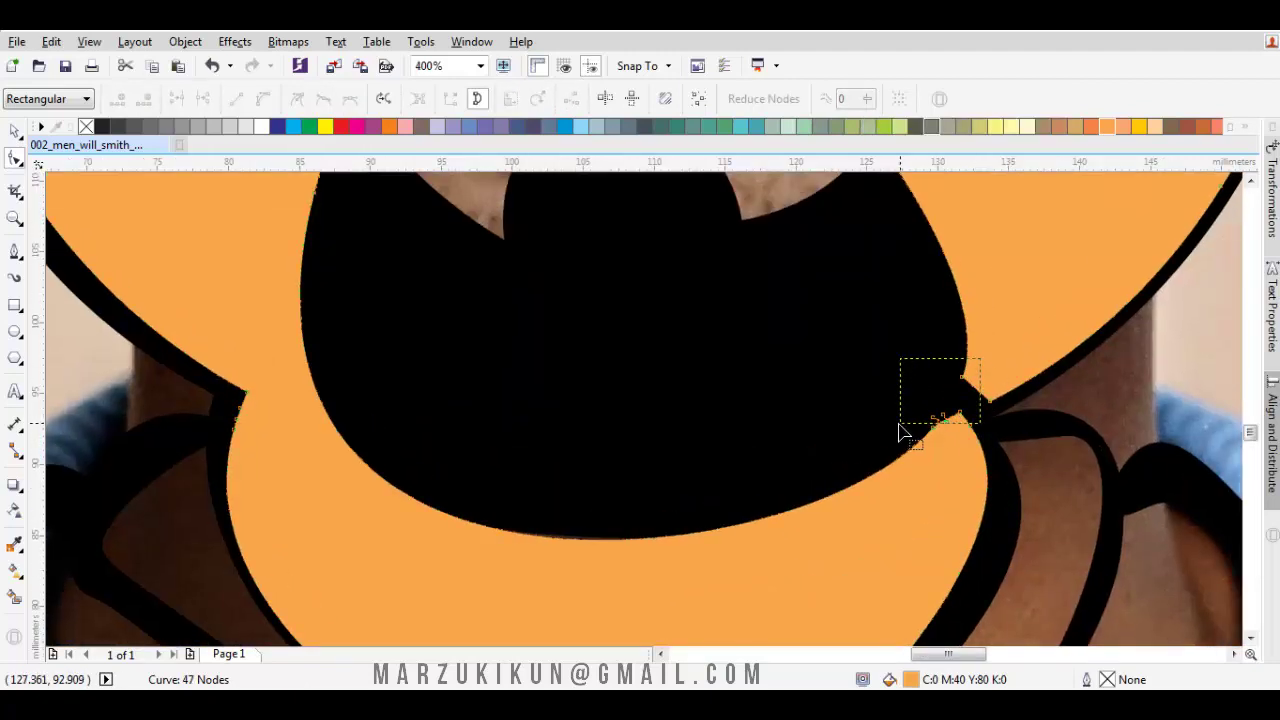
right_click(908, 425)
click(962, 372)
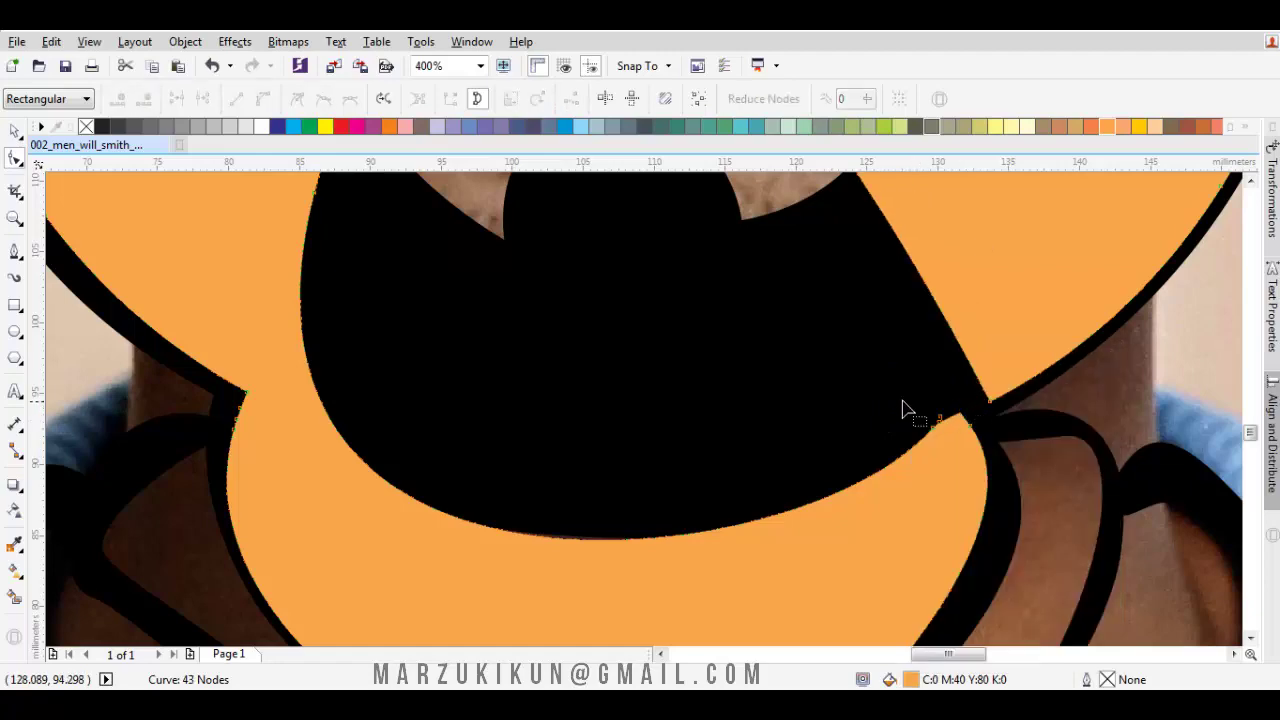
right_click(951, 460)
click(980, 83)
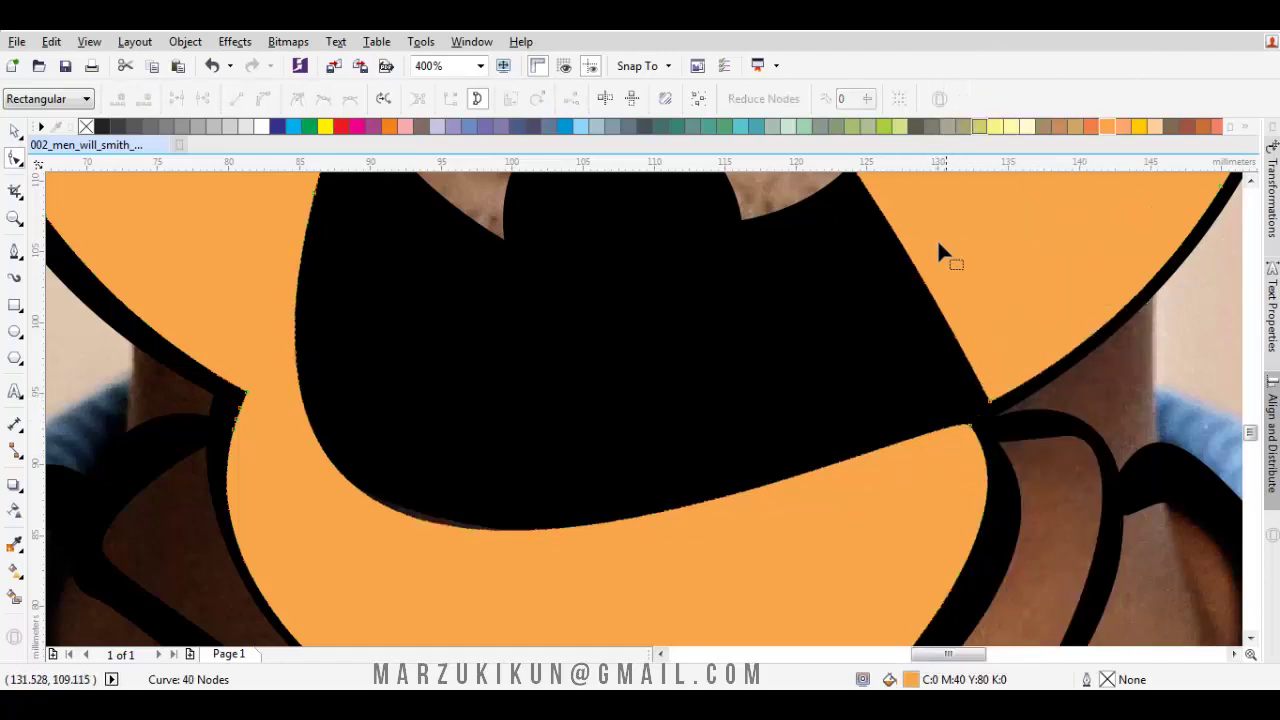
Delete the last beard-gap node and shorten the curve handle at the right jaw corner so the skin fill covers the beard area.
scroll(930, 280, down, 1)
scroll(945, 400, up, 2)
click(983, 503)
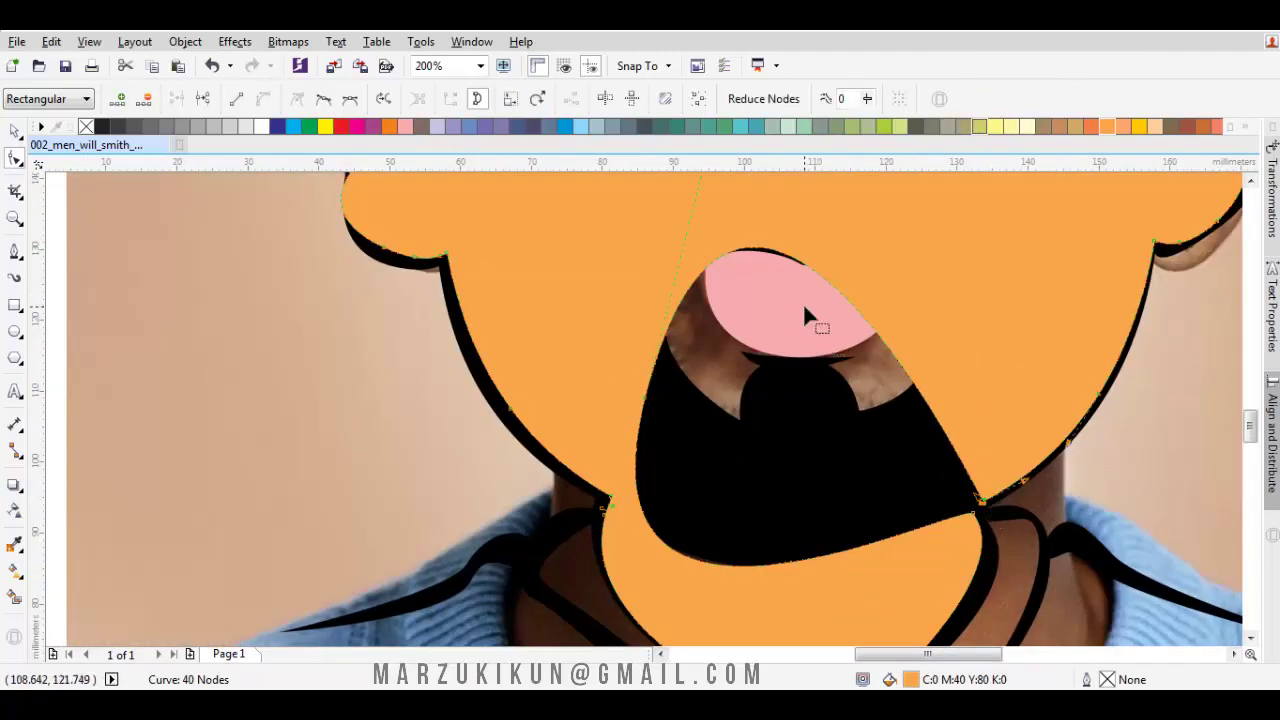
scroll(809, 309, down, 1)
key(Delete)
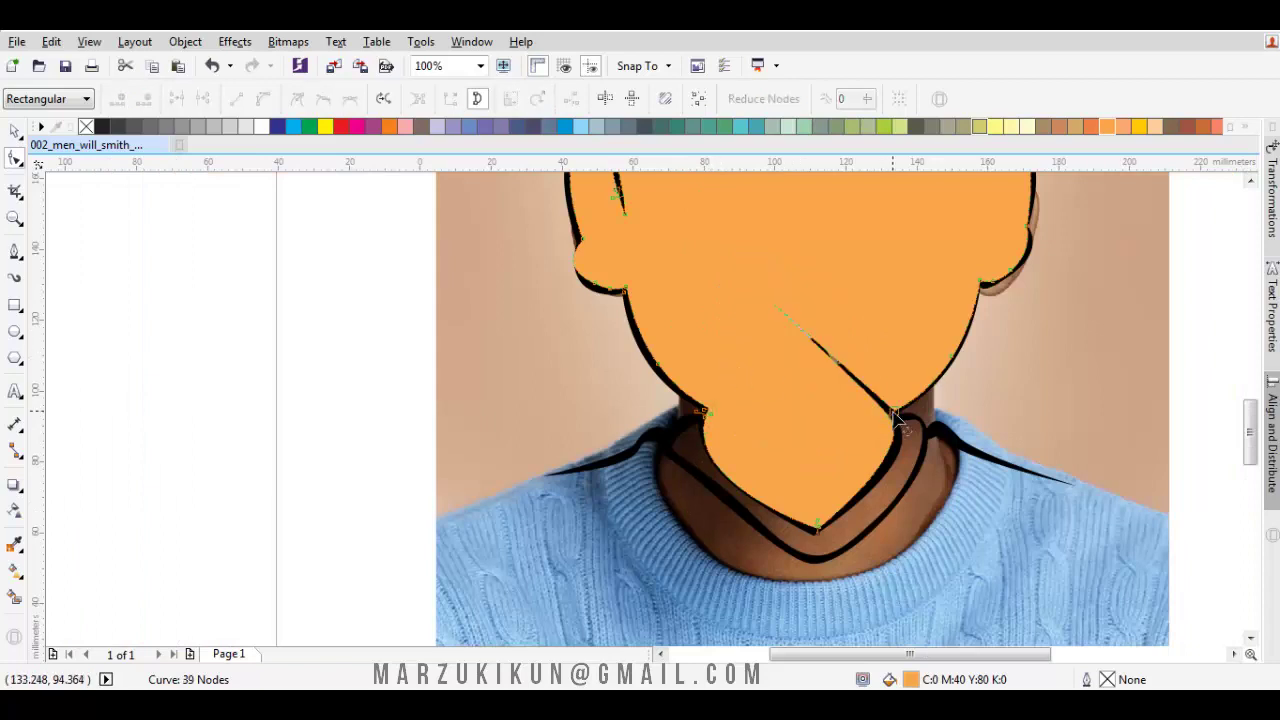
scroll(890, 405, up, 2)
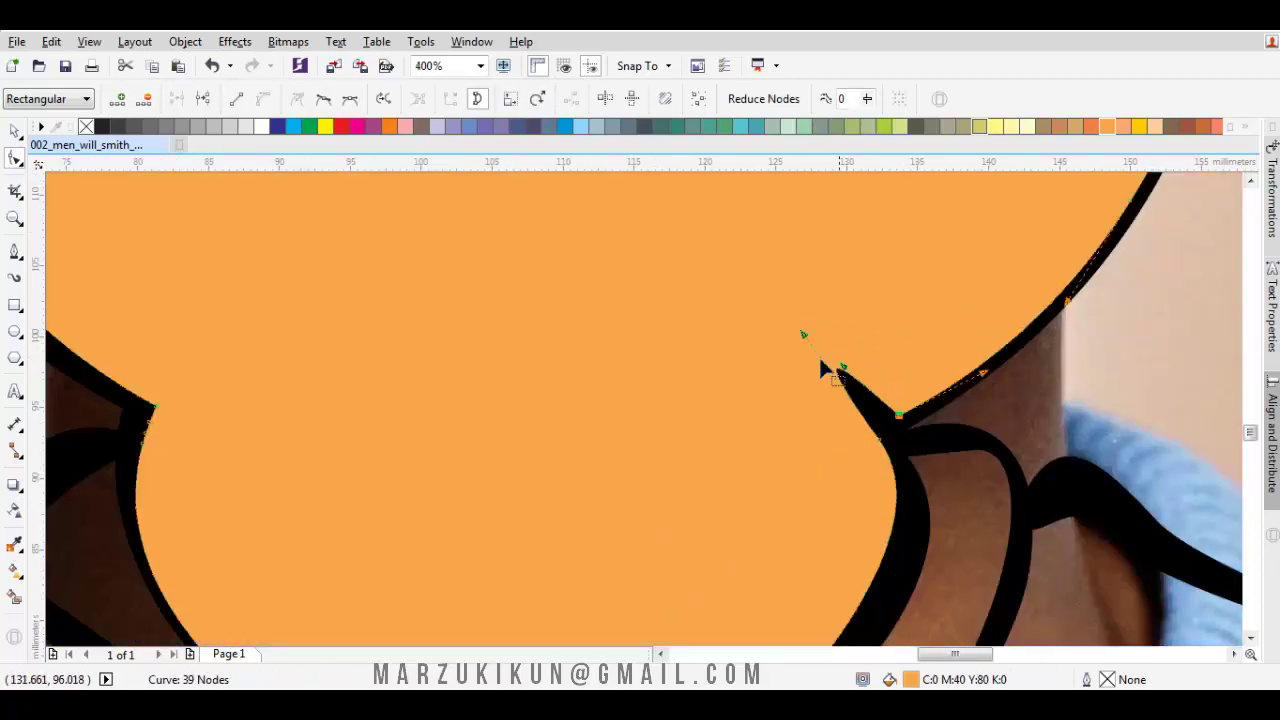
drag(803, 334, 890, 428)
click(883, 263)
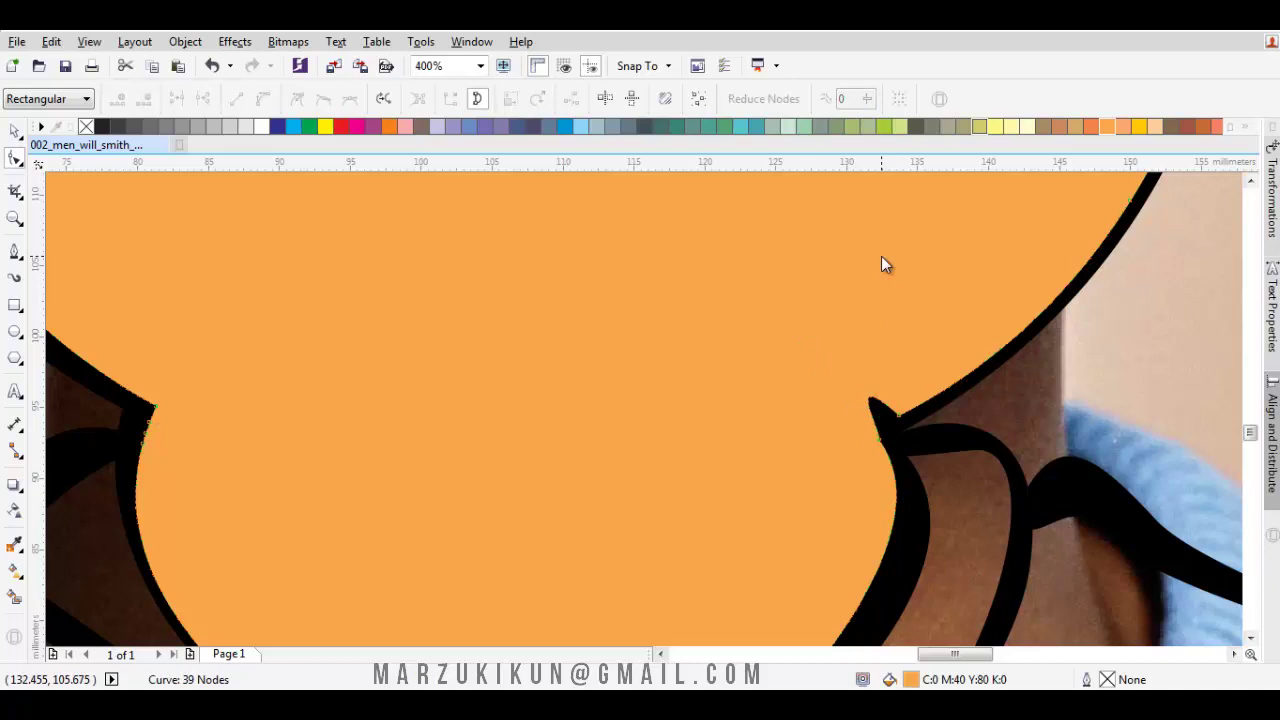
Try to reorder the orange skin shape in front of another object and undo it.
click(14, 131)
right_click(740, 334)
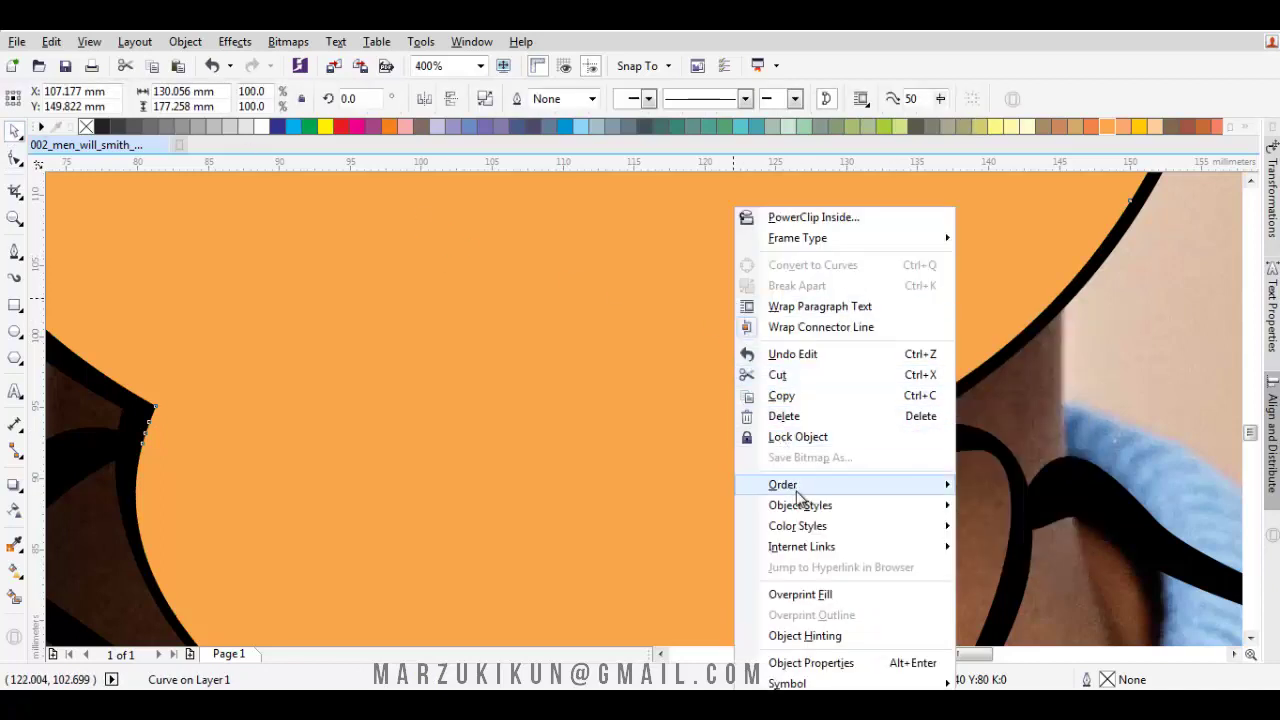
click(1020, 622)
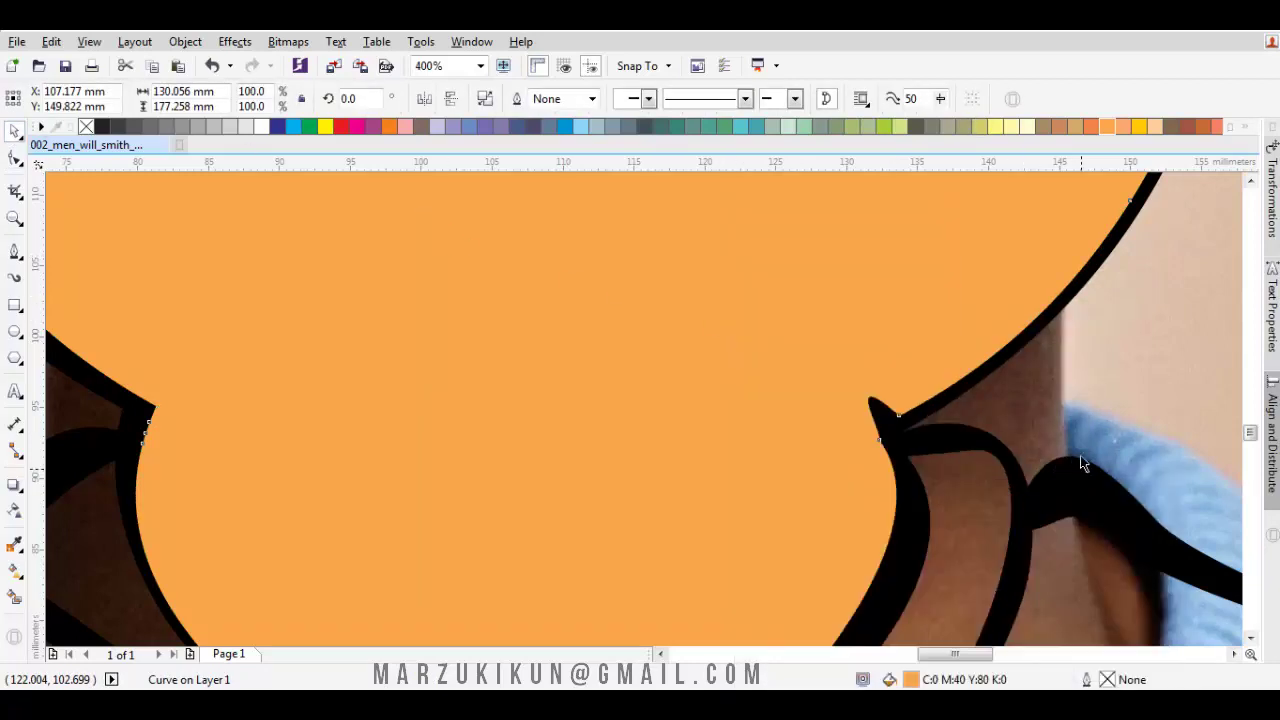
right_click(982, 300)
key(ctrl+z)
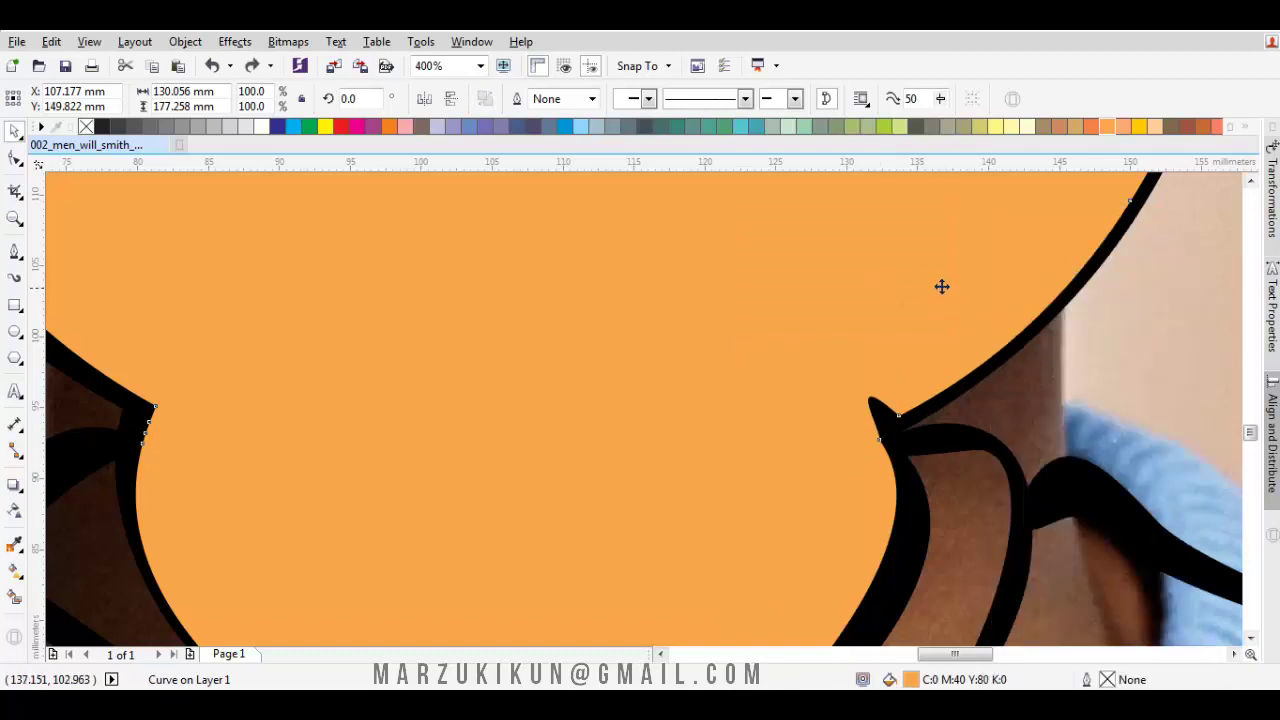
Place the orange skin shape directly in front of the photo, beneath the black linework, and deselect it.
right_click(554, 216)
mouse_move(622, 488)
click(840, 621)
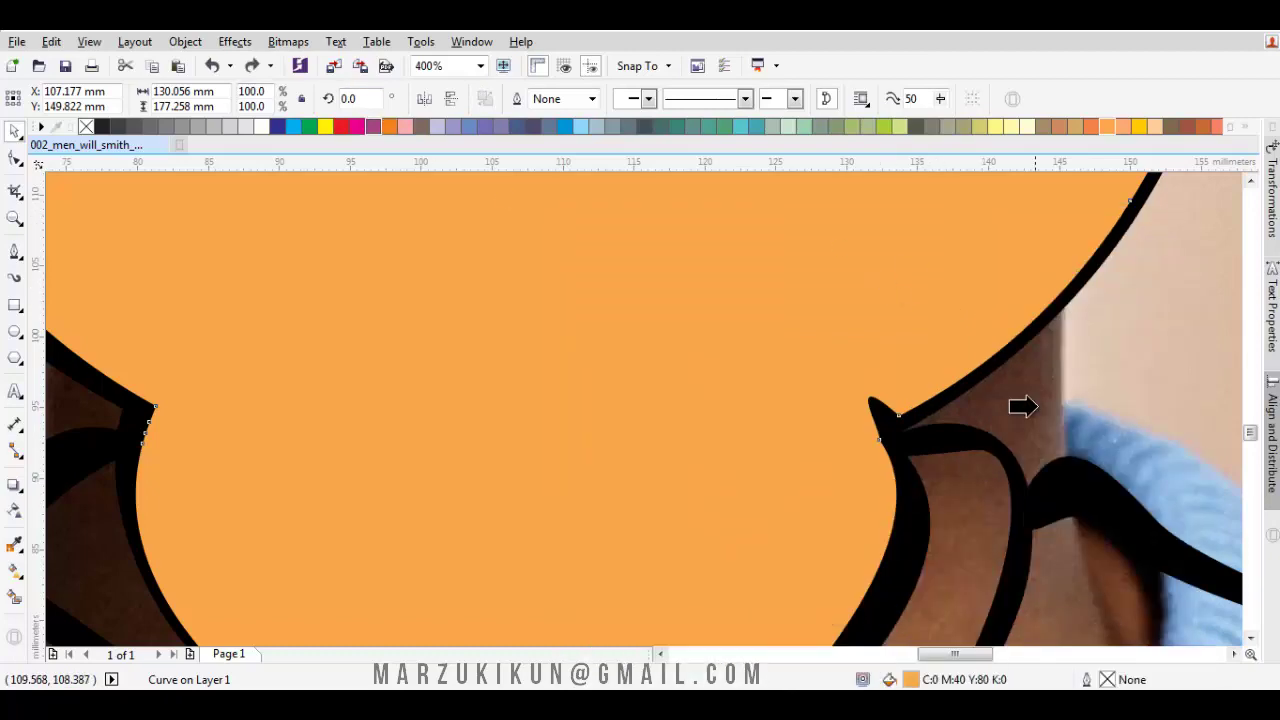
click(1022, 406)
scroll(985, 330, down, 5)
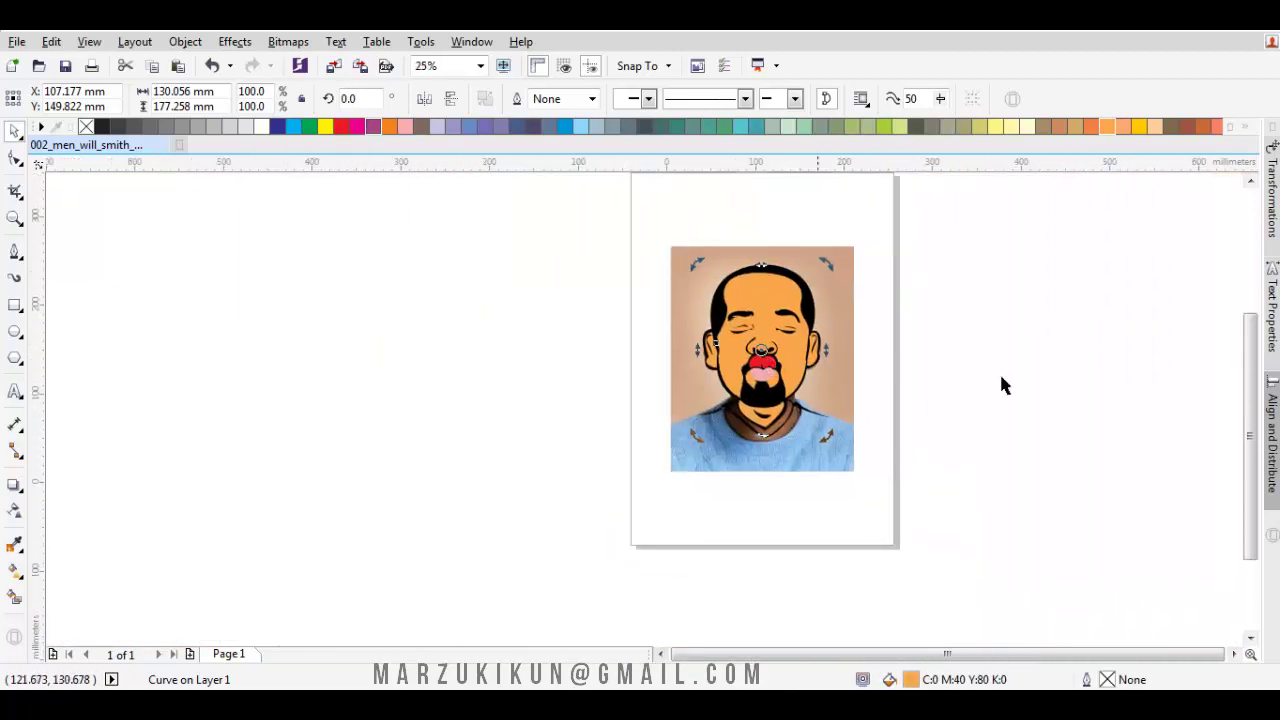
click(1004, 386)
Examine the inner hairline and the linework against the orange skin fill.
scroll(780, 325, up, 3)
key(F10)
scroll(727, 222, up, 1)
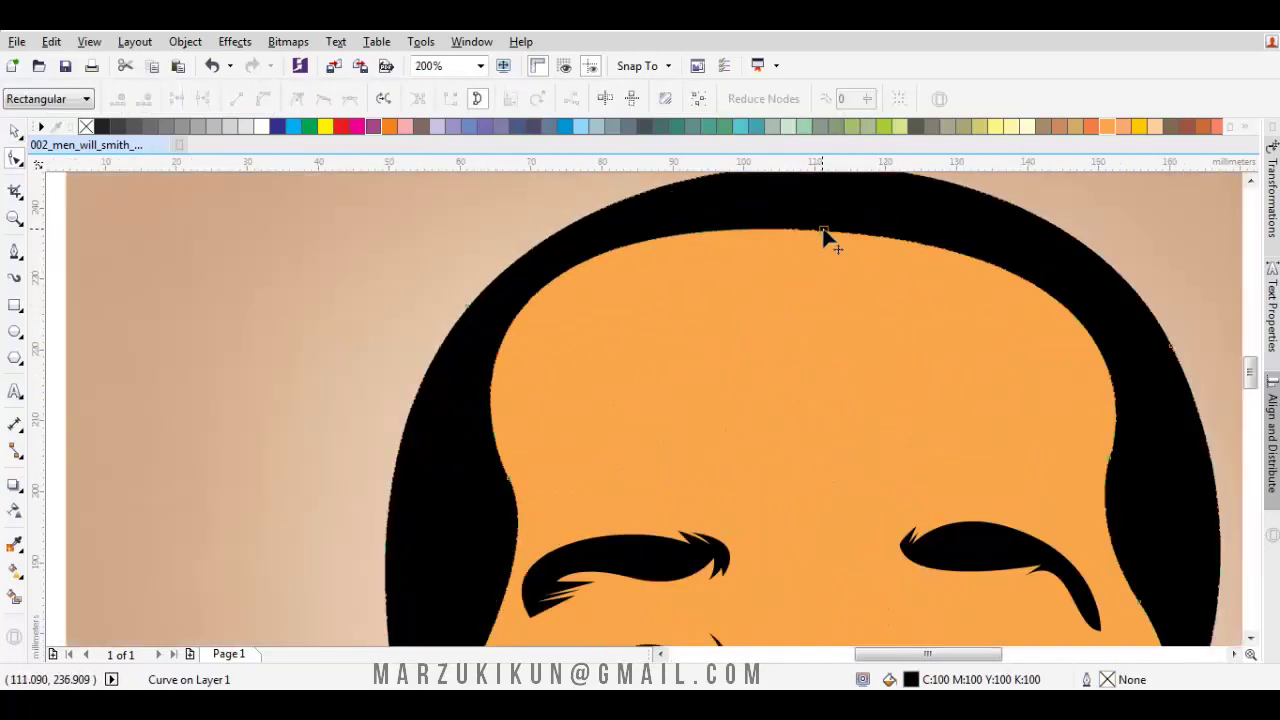
scroll(812, 245, down, 1)
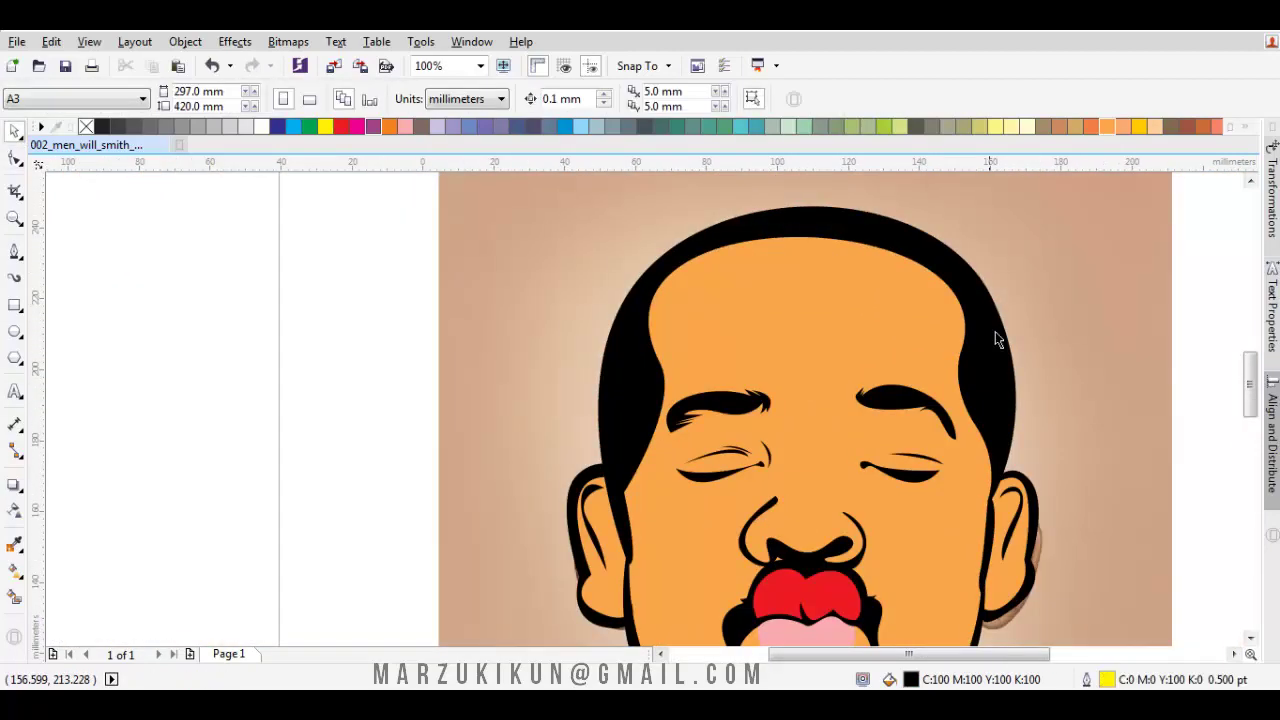
click(676, 380)
drag(573, 187, 581, 198)
key(space)
scroll(718, 310, down, 2)
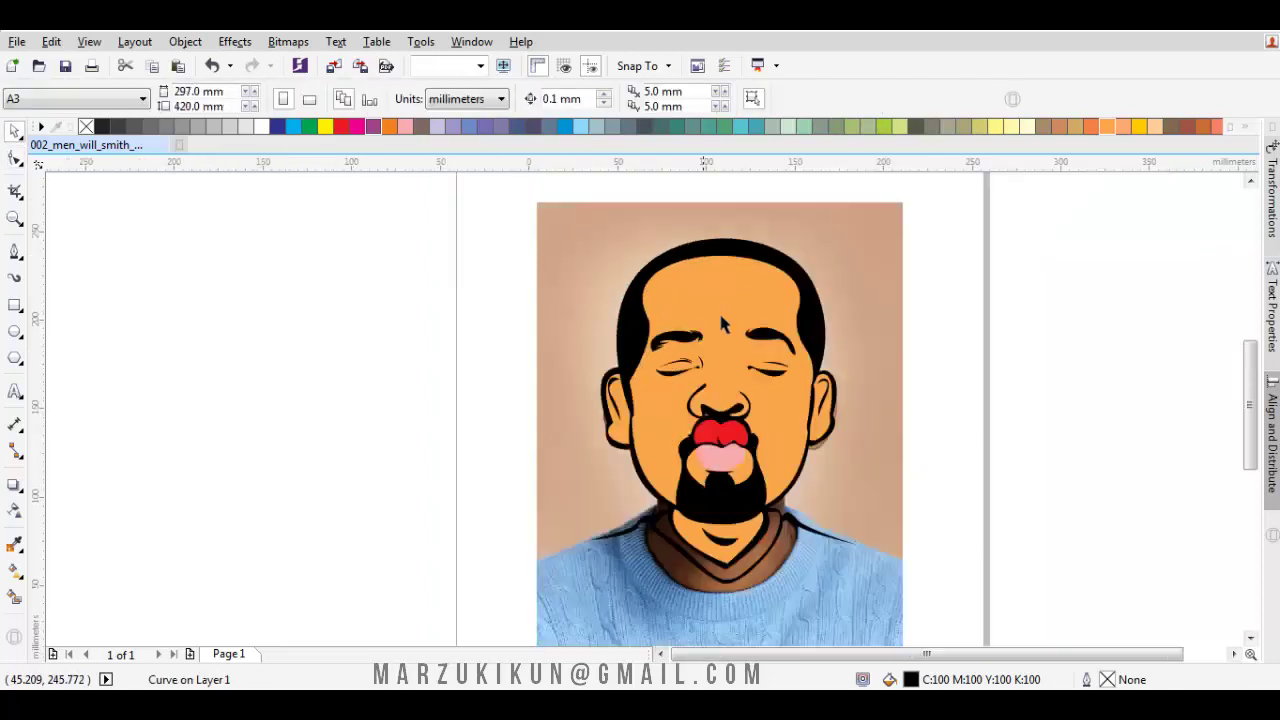
scroll(660, 300, right, 3)
Remove the skin shape's fill and give it and all the other traced shapes a yellow hairline outline.
click(598, 267)
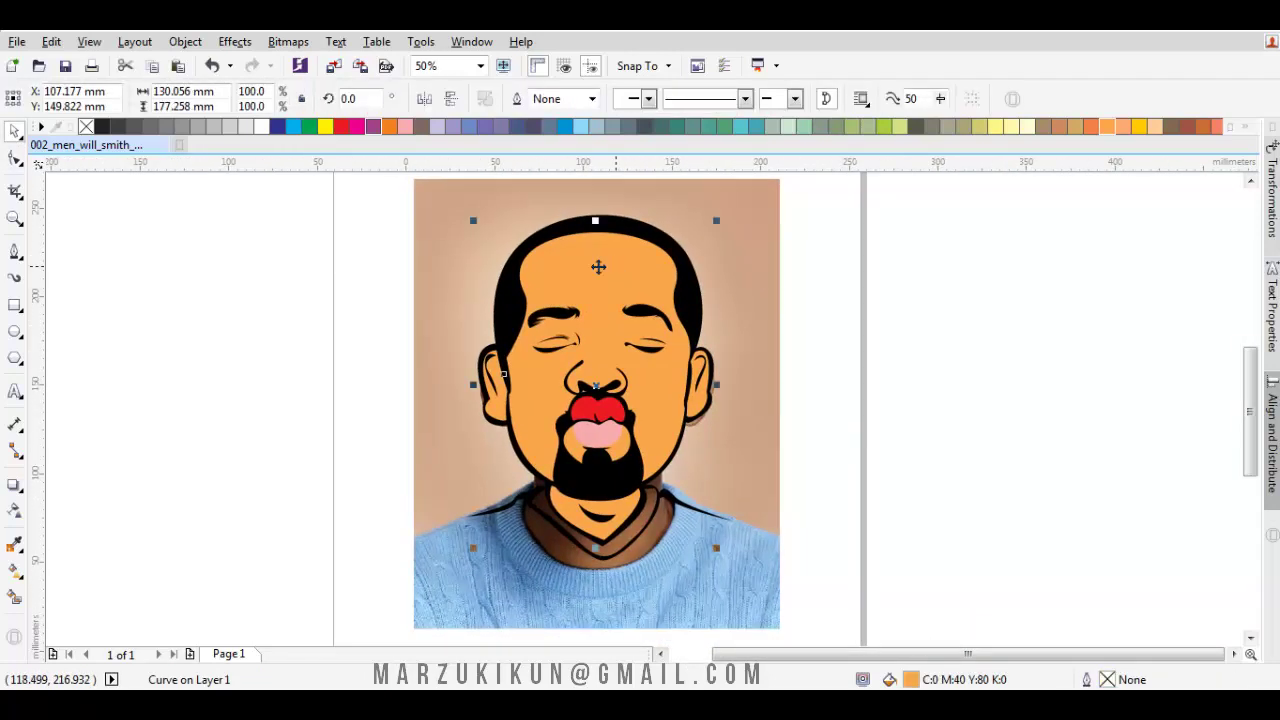
click(86, 128)
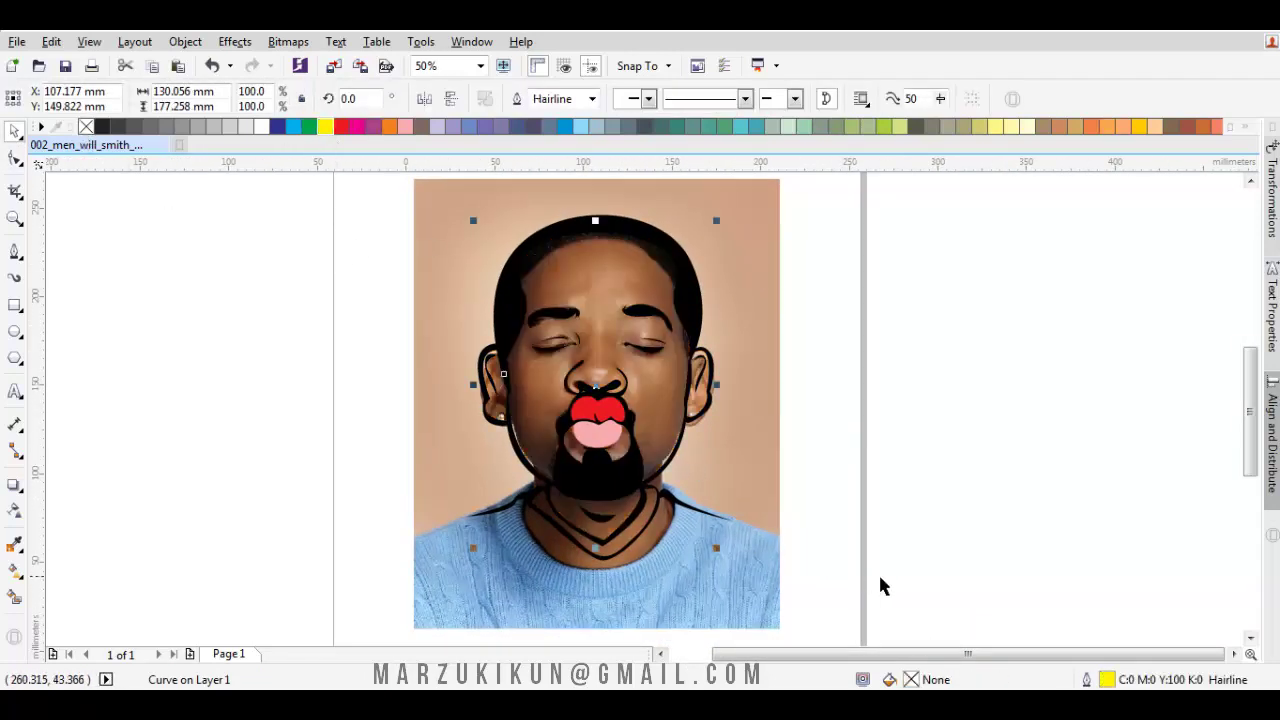
drag(338, 255, 317, 149)
scroll(563, 277, up, 2)
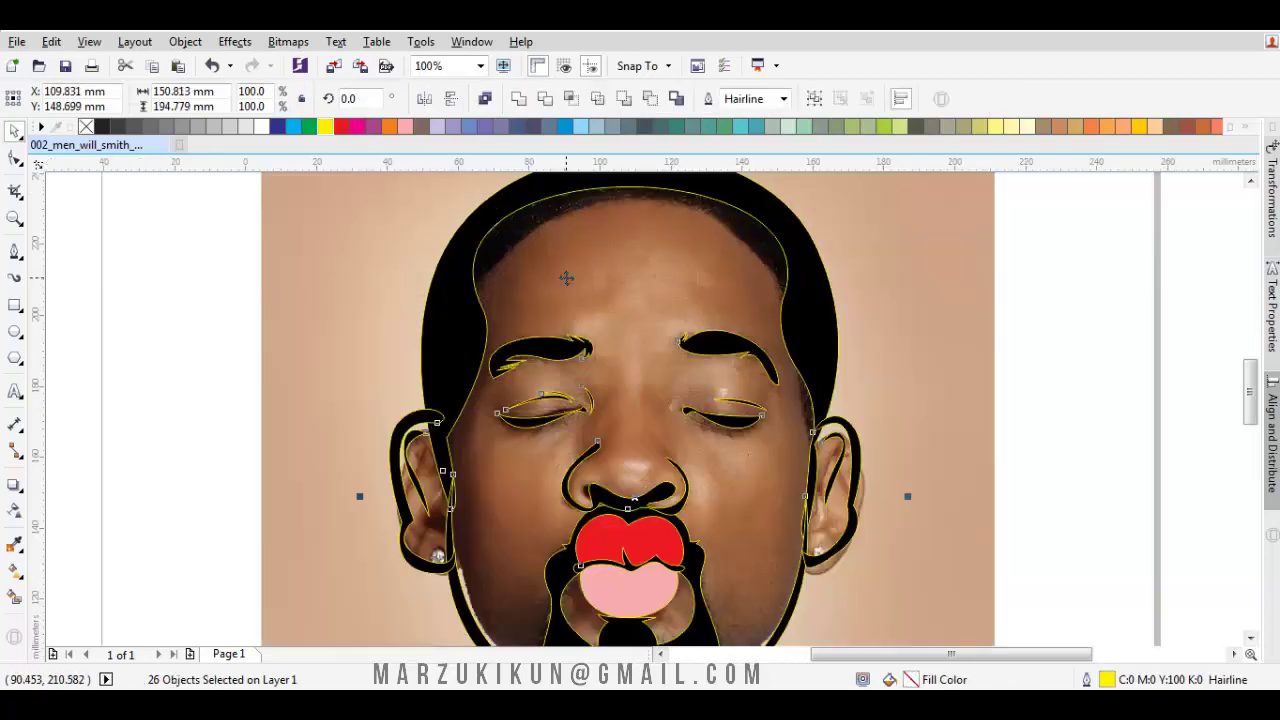
Start a Bezier shading outline at the viewer-left hairline, running down the forehead and through the eyebrow.
key(f5)
scroll(571, 337, up, 2)
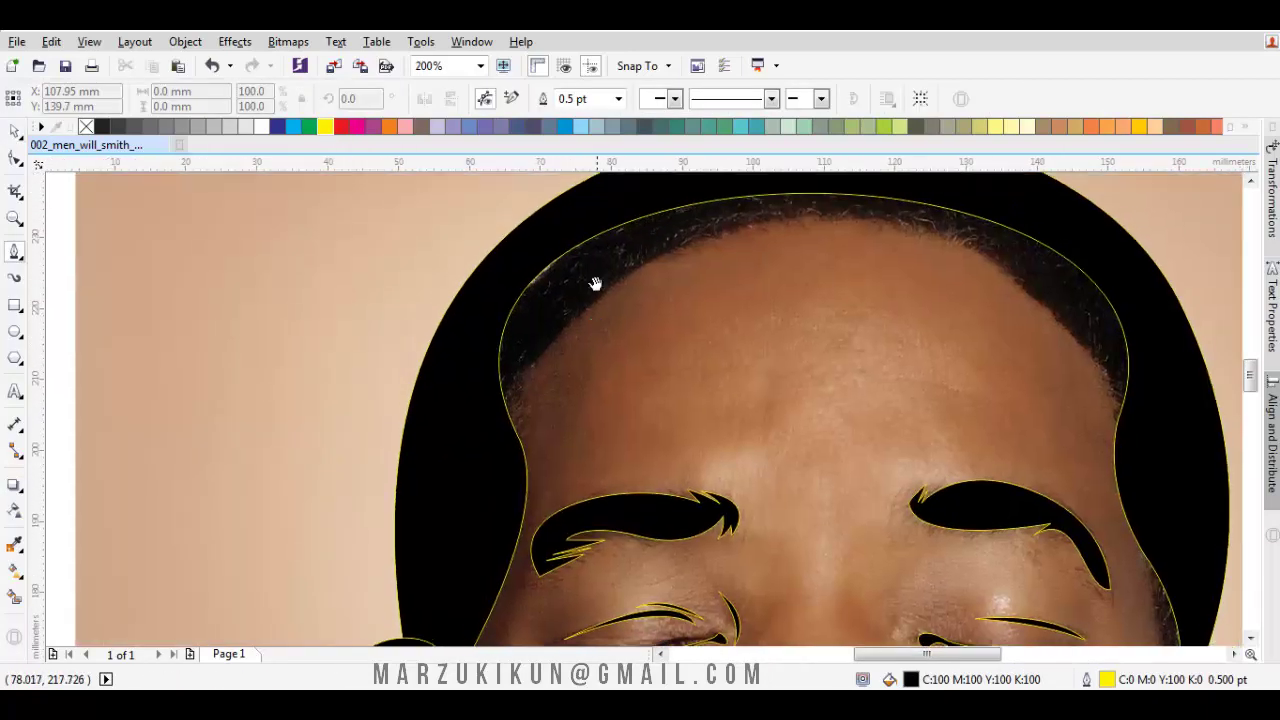
drag(503, 276, 543, 270)
scroll(575, 350, down, 1)
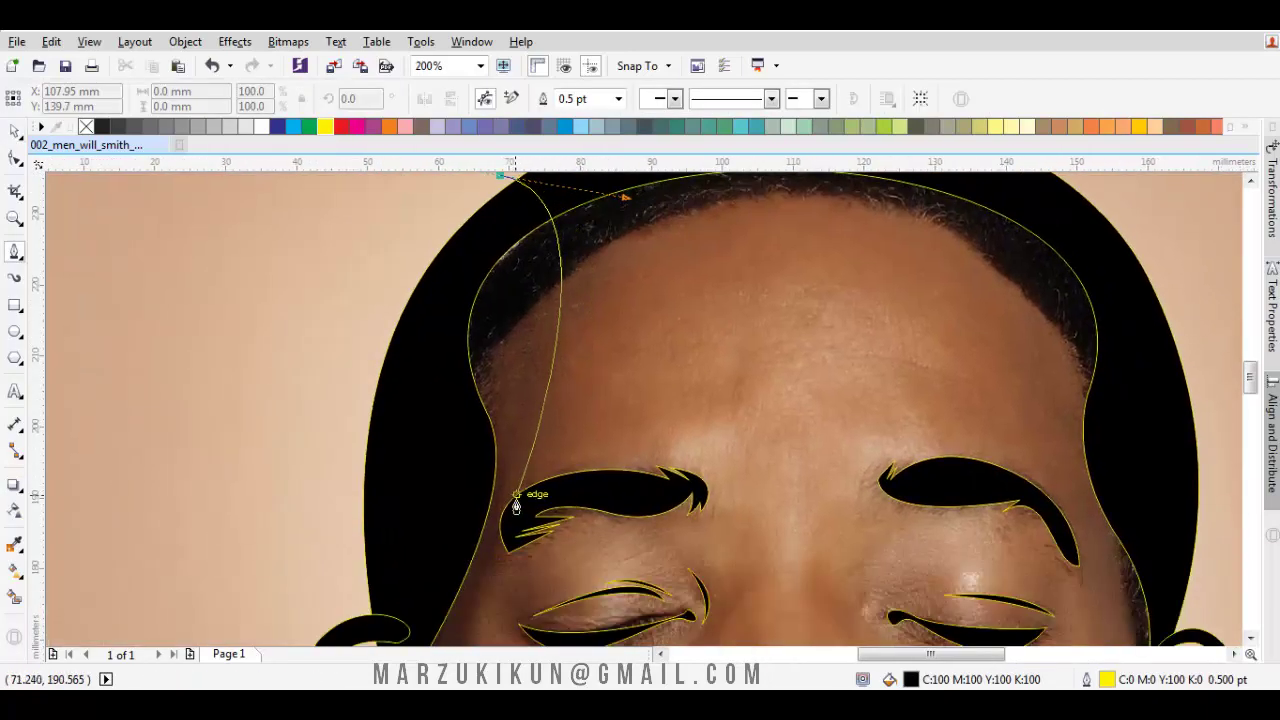
drag(516, 507, 529, 512)
scroll(518, 510, up, 2)
drag(700, 394, 605, 387)
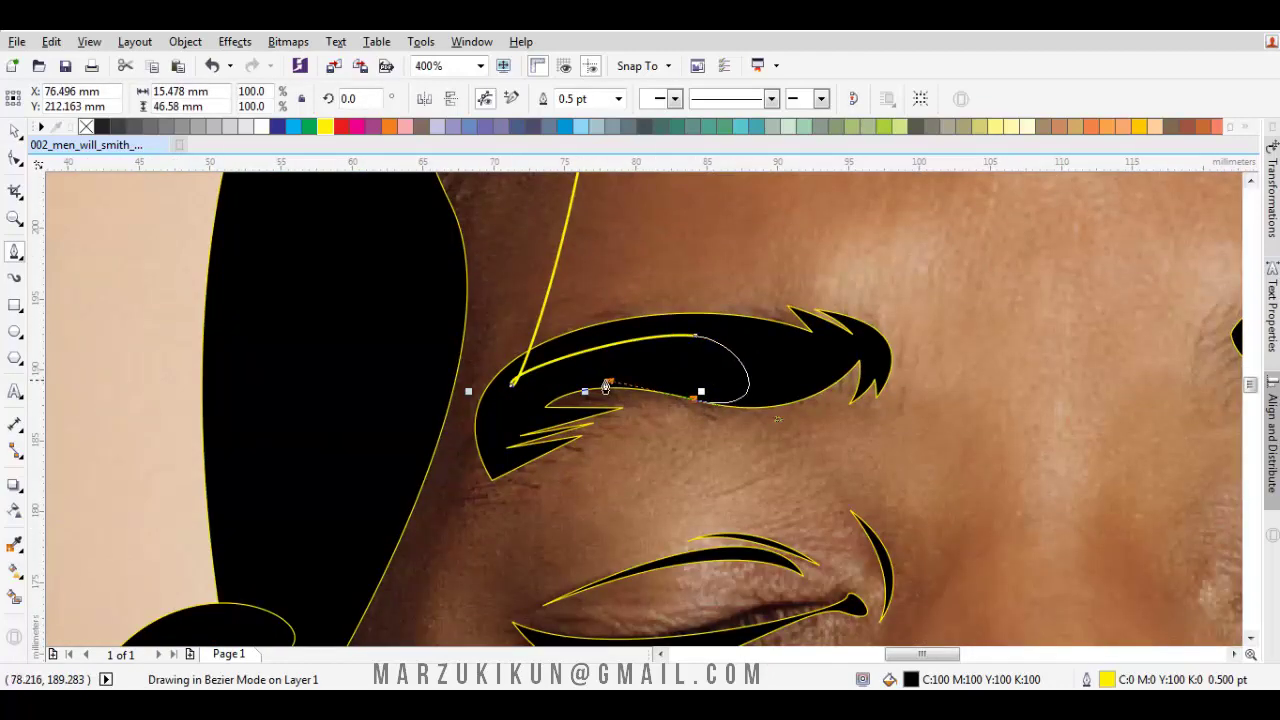
Continue the shading outline from beneath the viewer-left eyebrow down the temple and cheek, then across the jaw to the beard edge.
scroll(557, 337, down, 2)
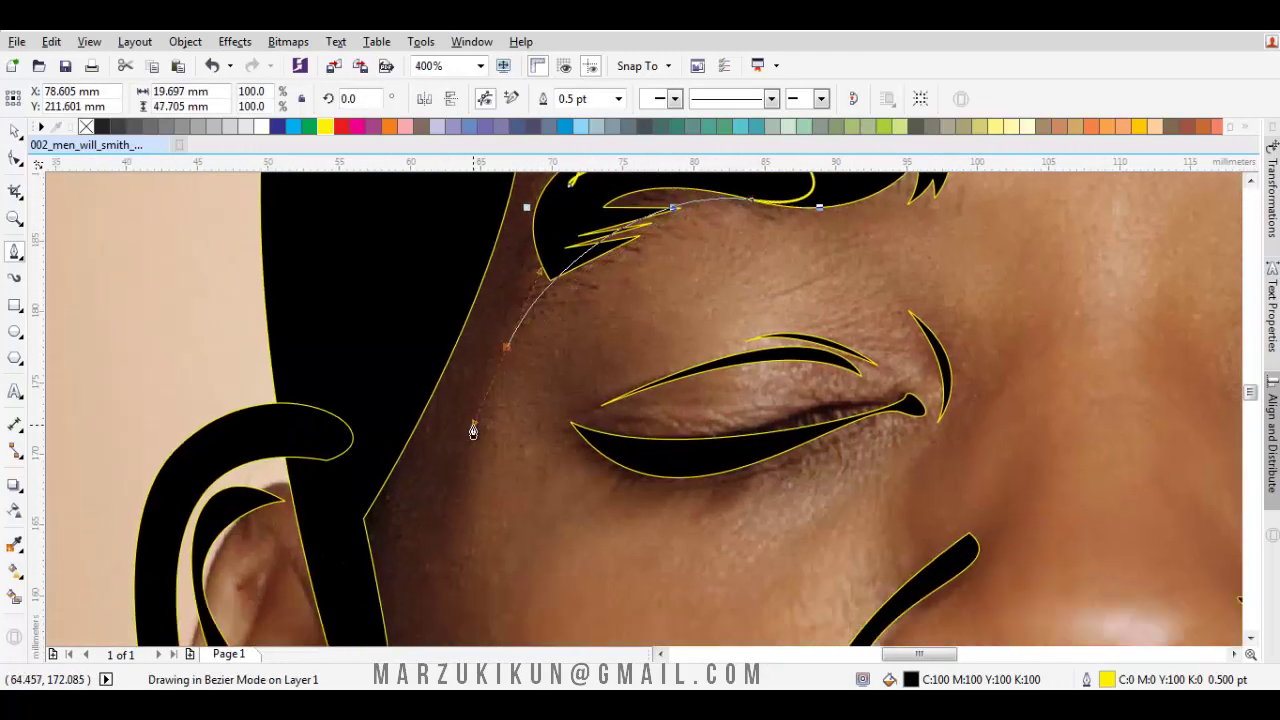
scroll(471, 428, down, 4)
scroll(576, 437, down, 2)
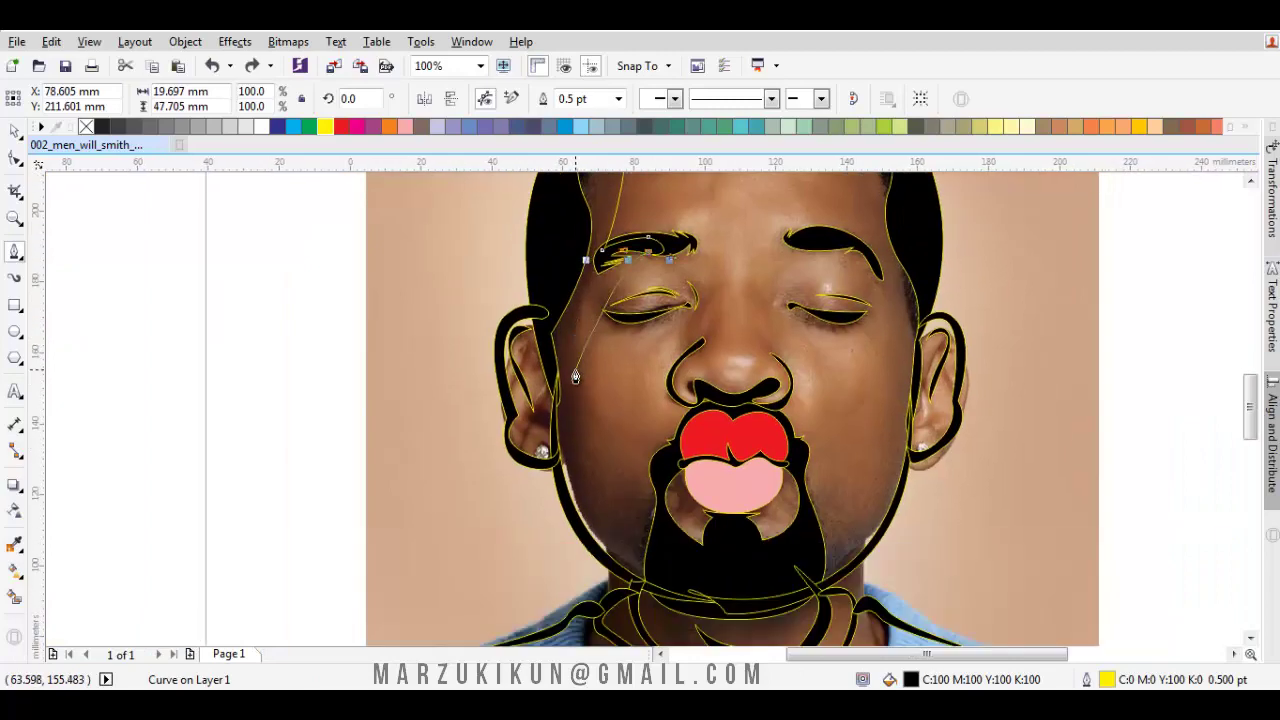
click(582, 373)
click(578, 399)
click(594, 508)
scroll(625, 584, up, 1)
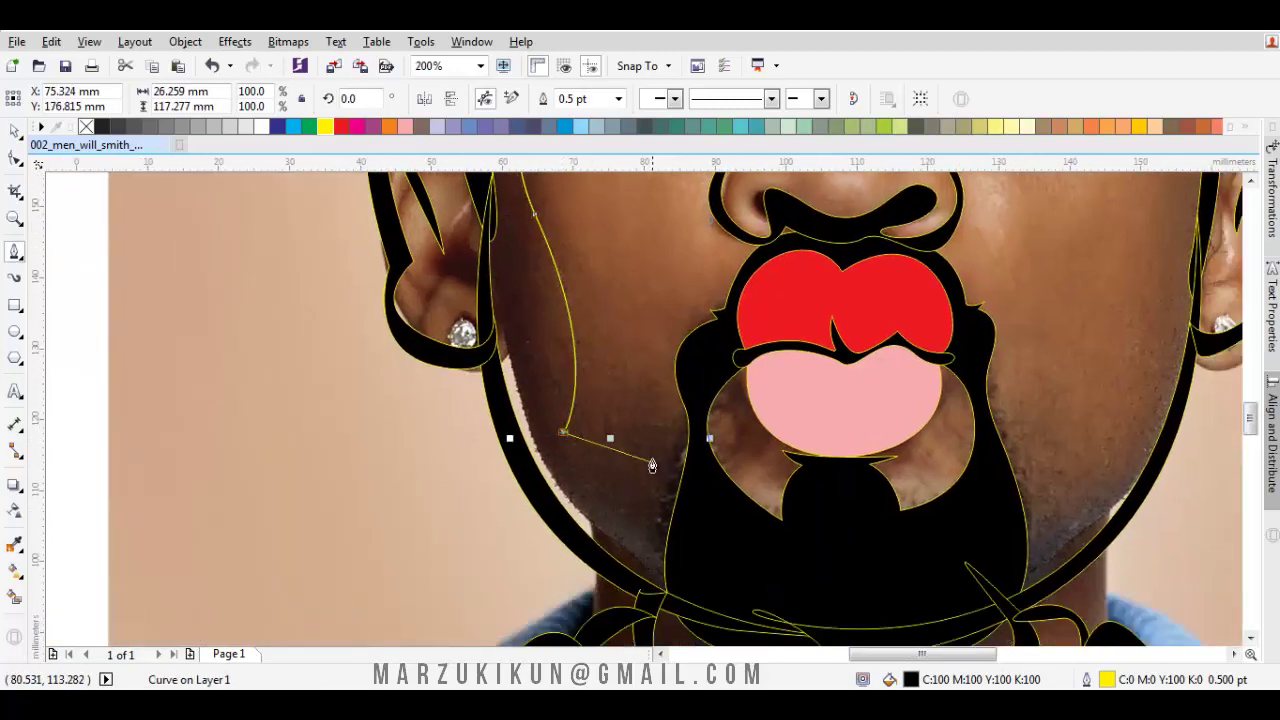
click(669, 431)
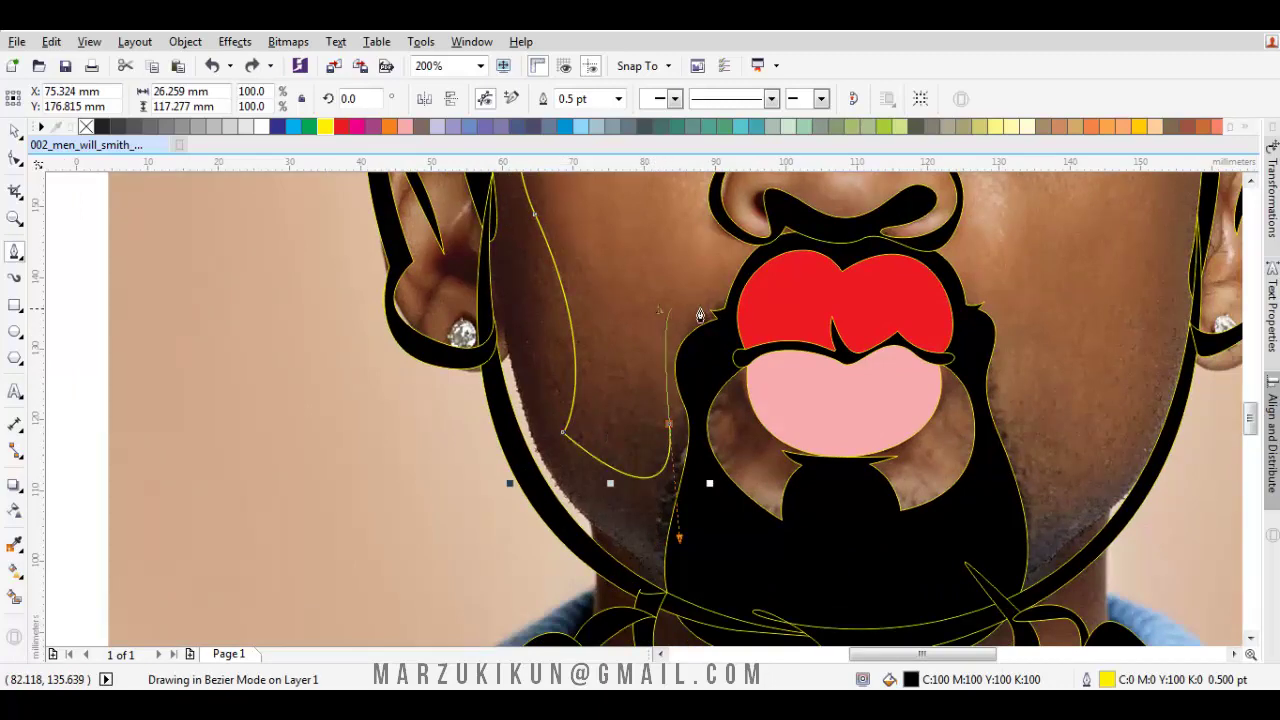
Extend the shading outline over the viewer-left moustache edge and upper lip, then up around the outside of the nose wing.
click(837, 362)
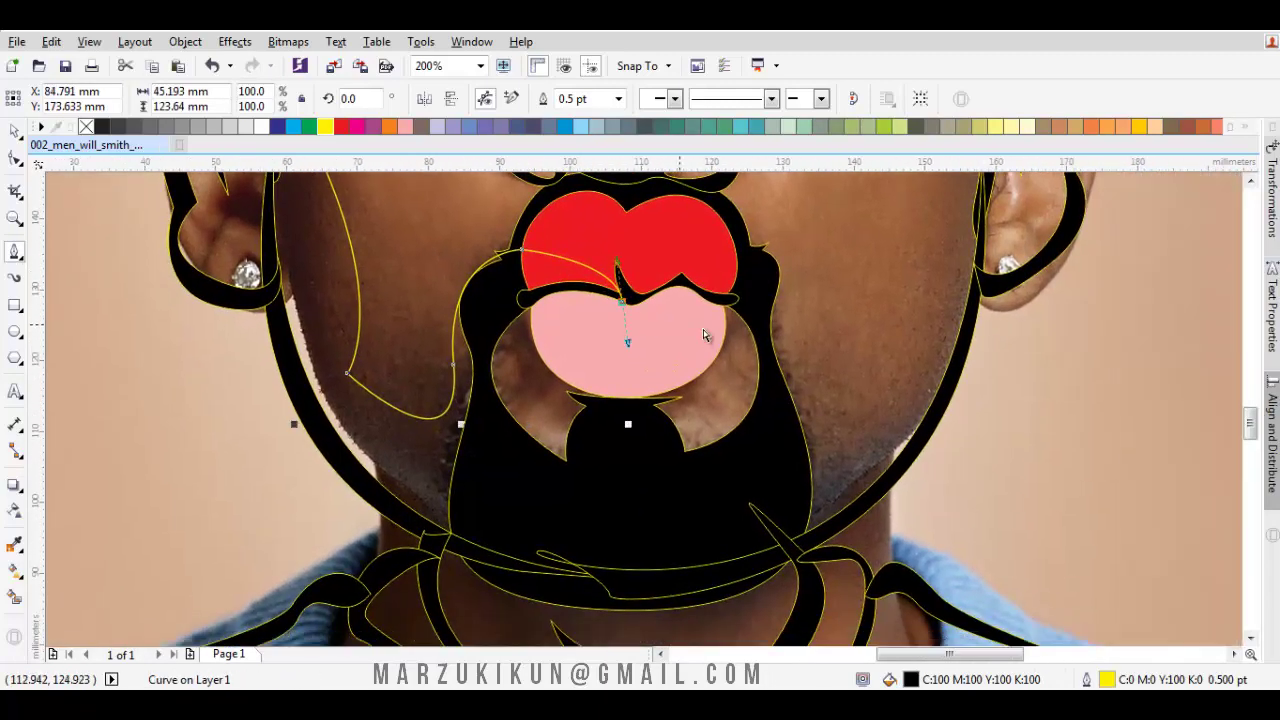
scroll(703, 335, up, 3)
scroll(637, 371, up, 1)
drag(615, 402, 492, 364)
scroll(521, 300, up, 1)
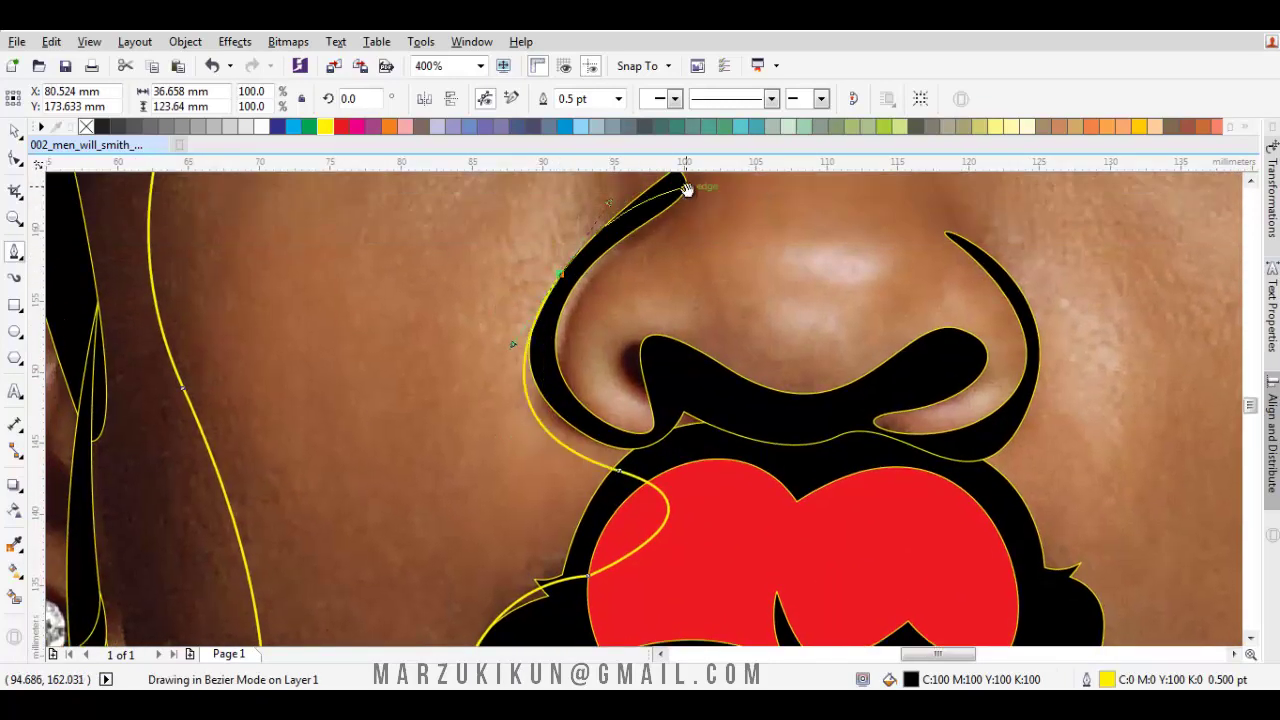
click(686, 186)
Loop the shading outline around the nose crease, back down the wing, and along the underside of the nose.
scroll(645, 240, up, 2)
drag(702, 313, 700, 310)
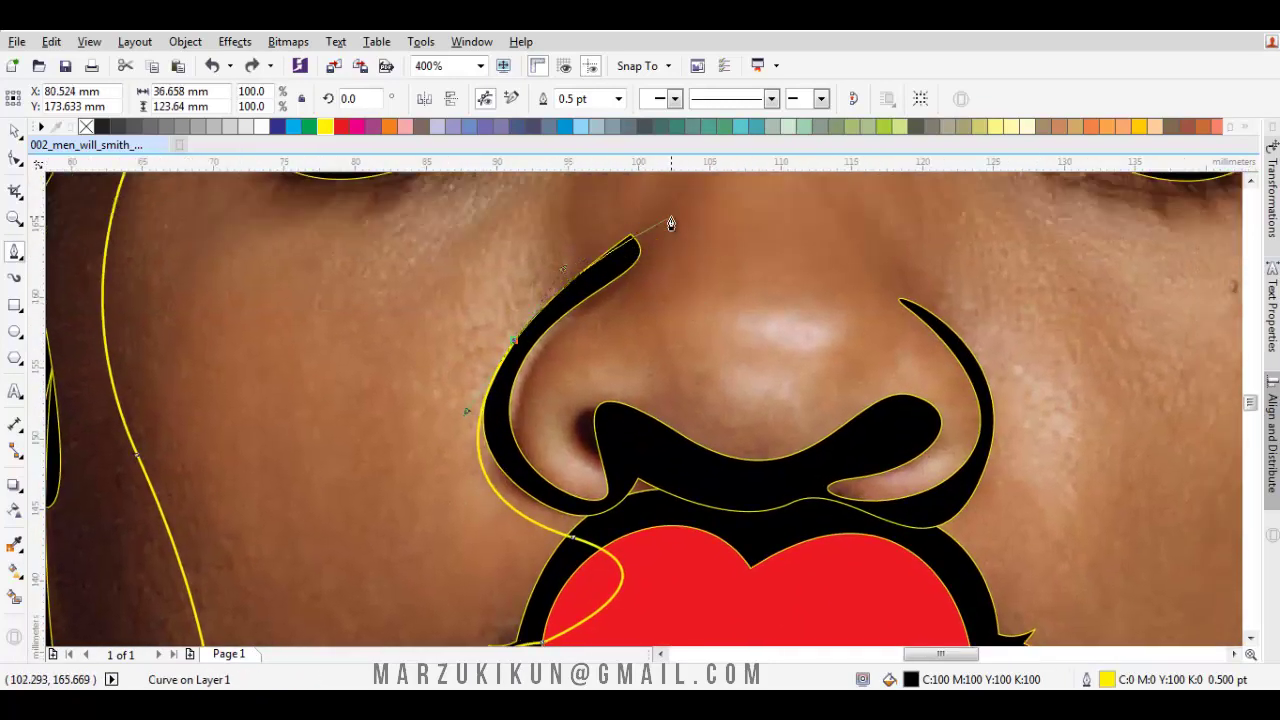
scroll(529, 323, down, 2)
drag(527, 401, 614, 459)
drag(819, 341, 822, 373)
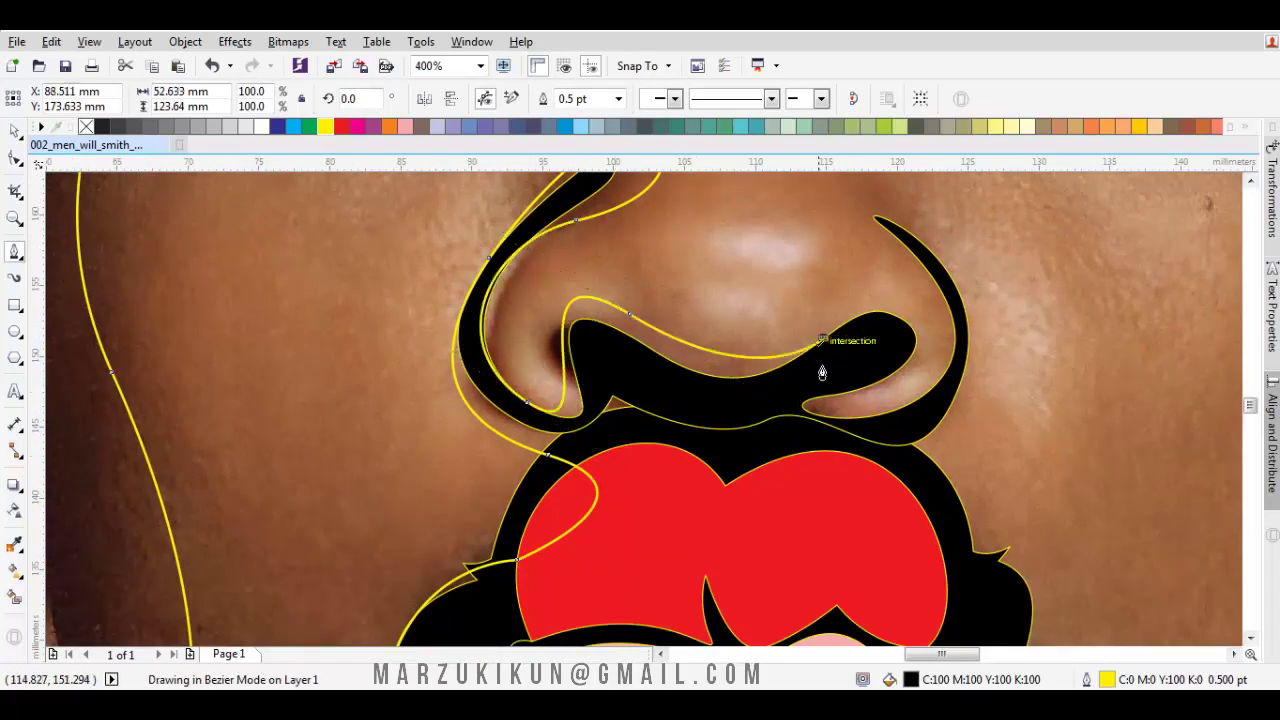
Carry the shading outline around the viewer-right nostril and across the upper lip to the moustache edge.
scroll(902, 414, down, 2)
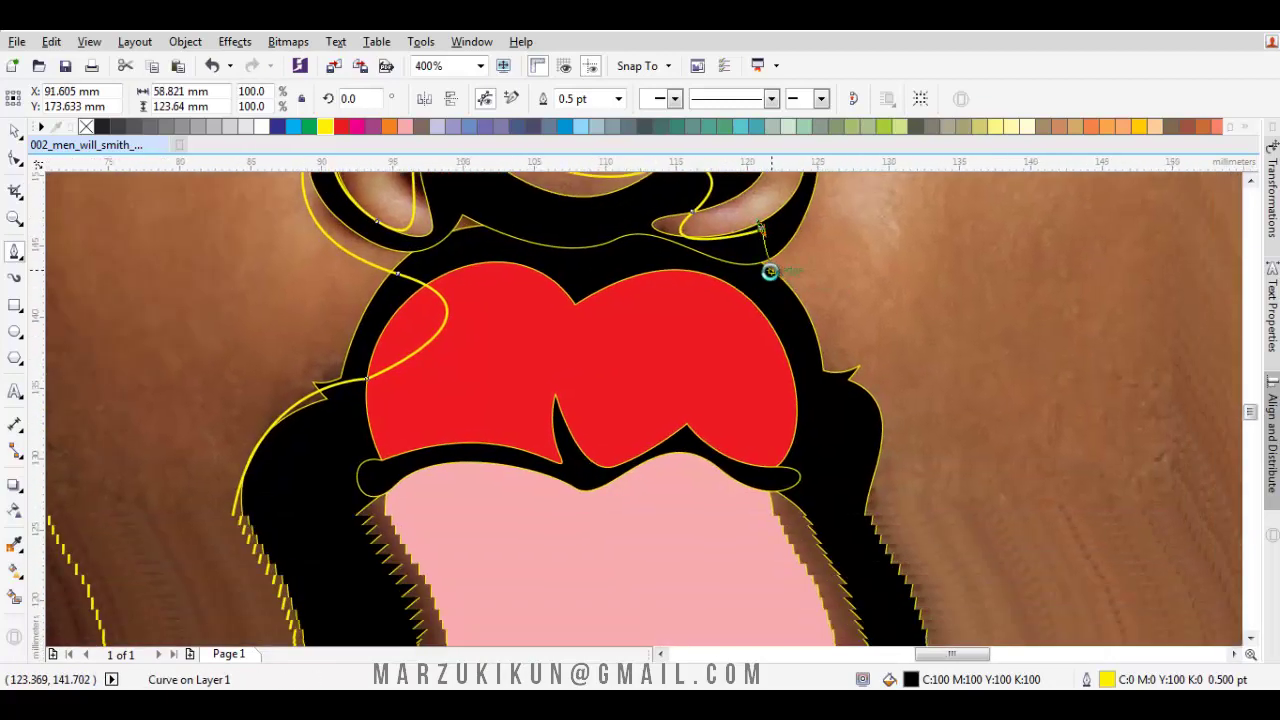
scroll(811, 352, down, 1)
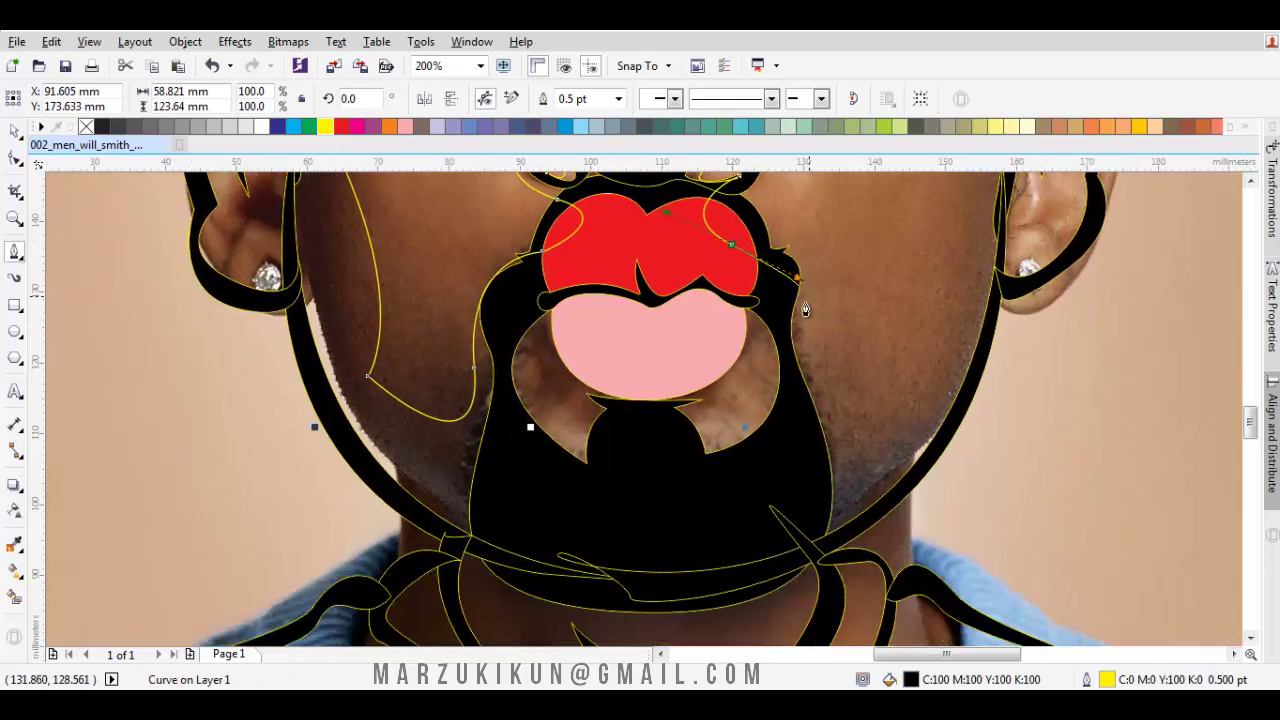
key(ctrl+z)
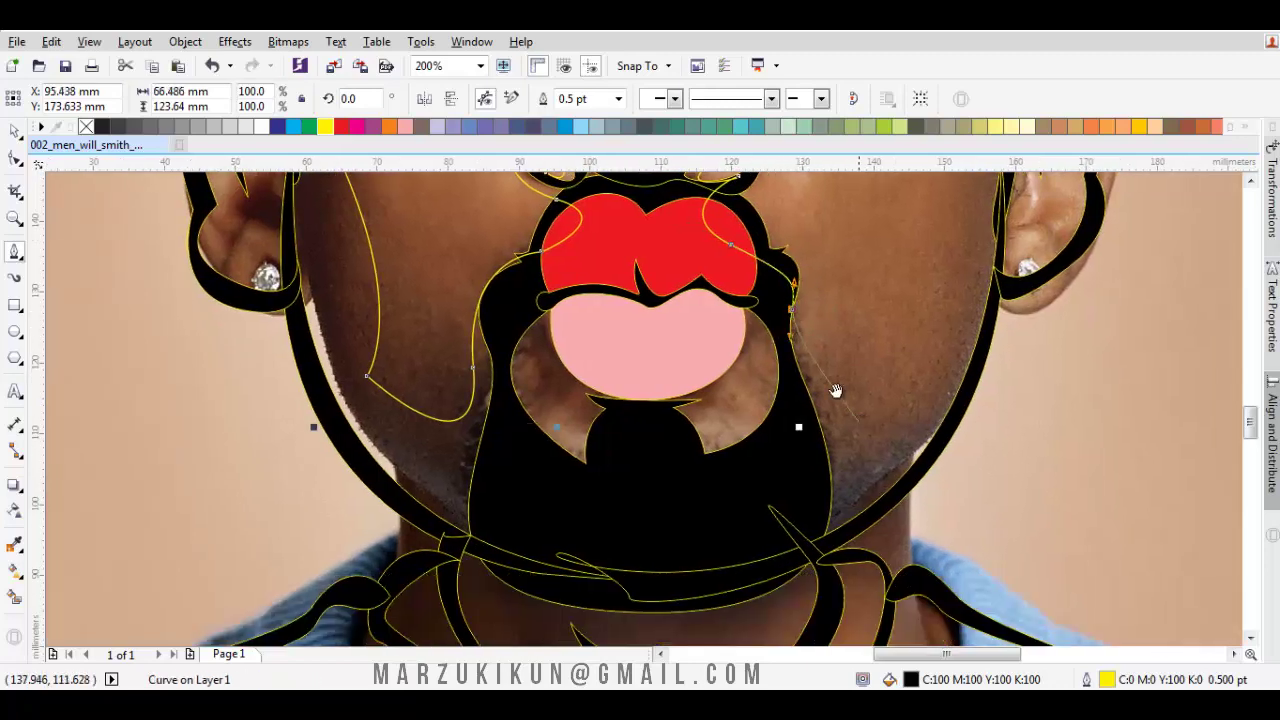
Extend the shading outline from the viewer-right beard edge across the lower cheek to the jaw, then up to the ear.
scroll(800, 340, right, 2)
scroll(775, 440, up, 1)
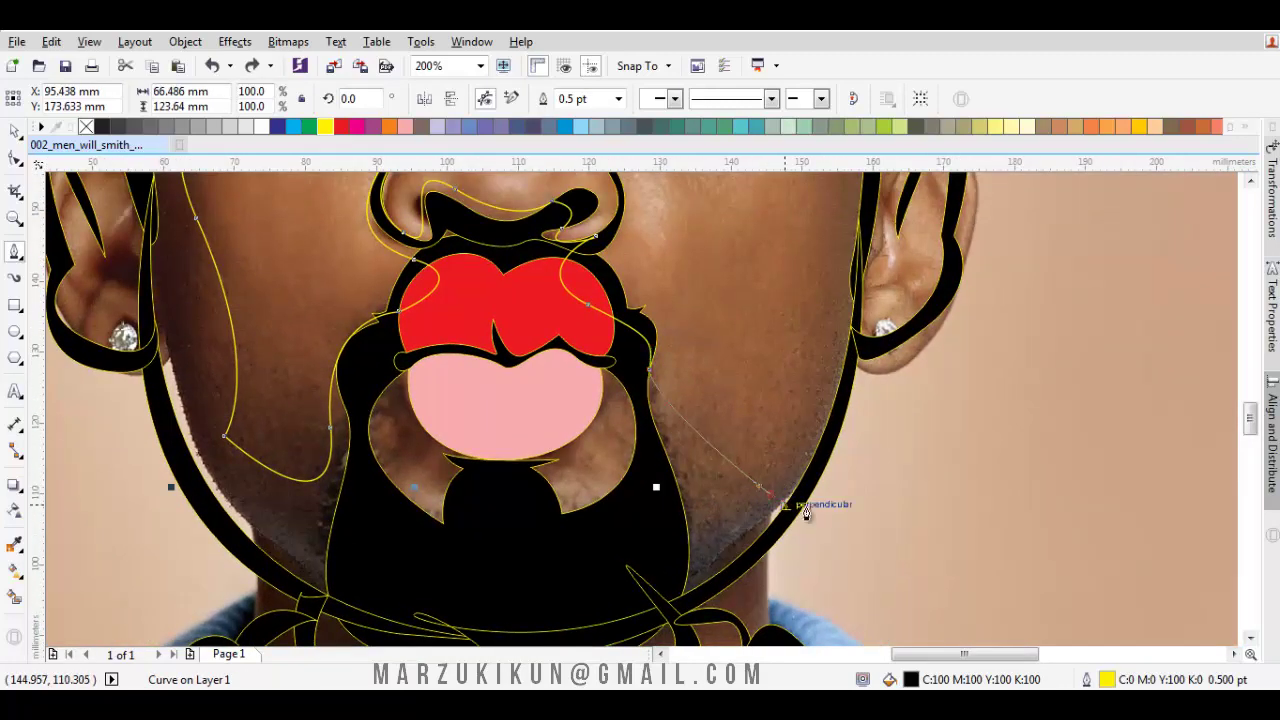
click(806, 512)
scroll(794, 414, right, 1)
scroll(794, 414, up, 2)
scroll(828, 400, down, 1)
scroll(828, 400, right, 1)
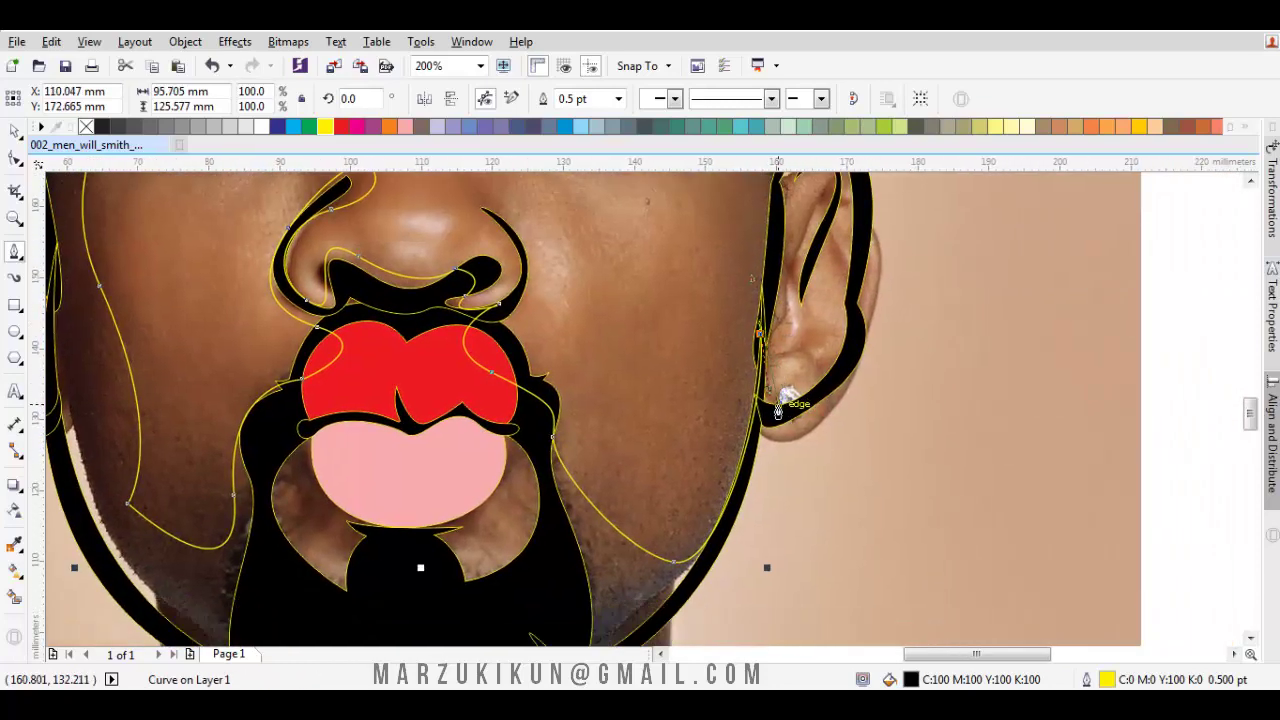
click(760, 440)
Run the shading outline down past the viewer-right jaw and across the neck, around the throat mark to the collar point.
scroll(775, 380, down, 3)
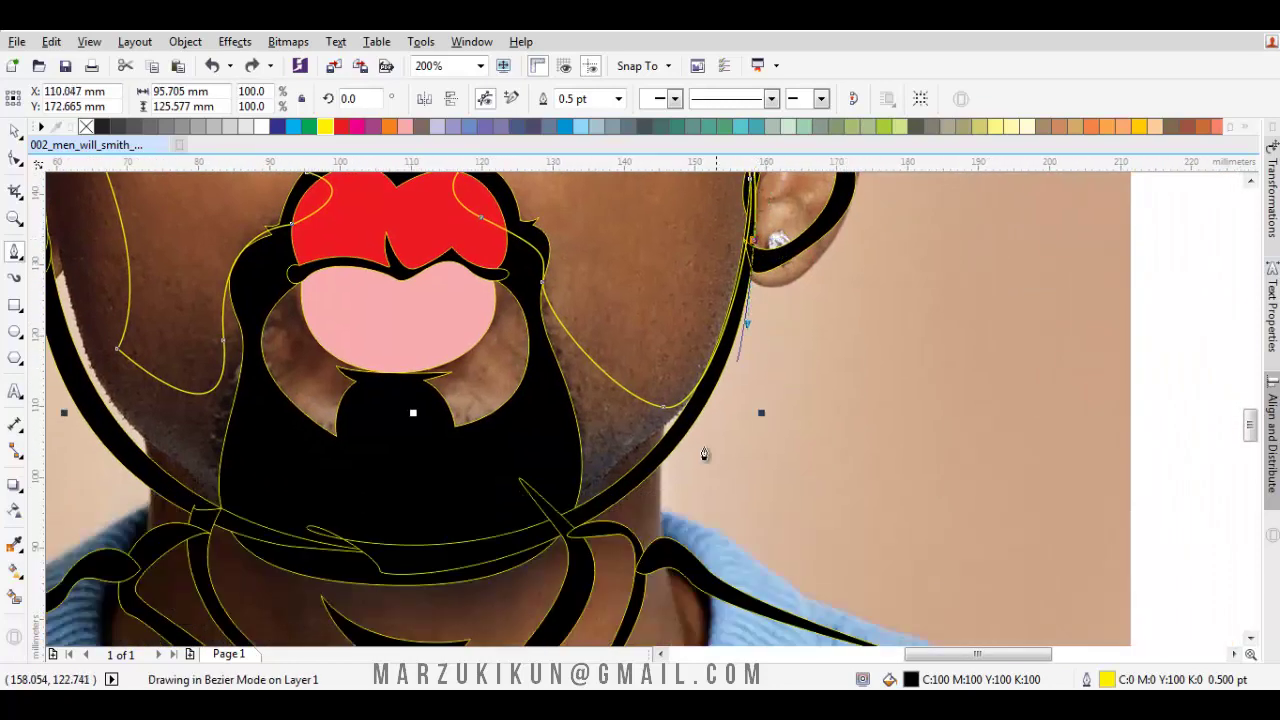
scroll(700, 420, down, 4)
scroll(690, 340, left, 1)
click(641, 356)
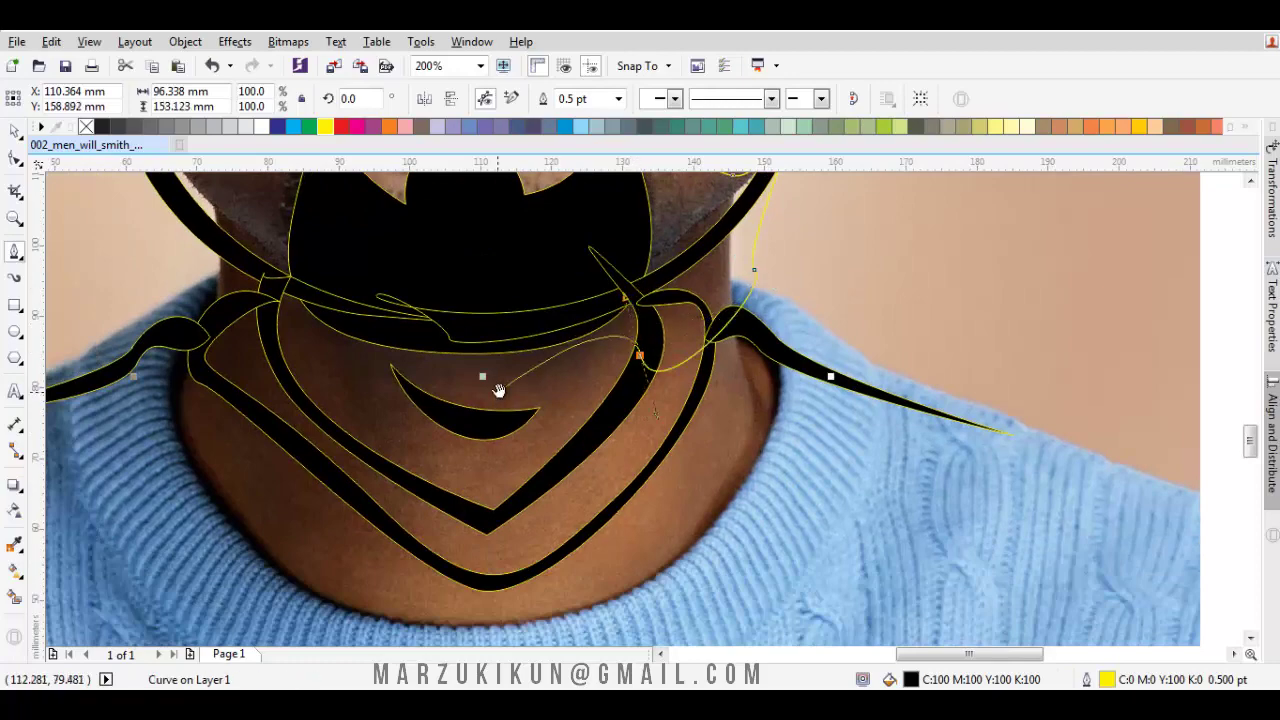
scroll(499, 390, down, 1)
scroll(499, 390, left, 1)
click(495, 355)
click(581, 369)
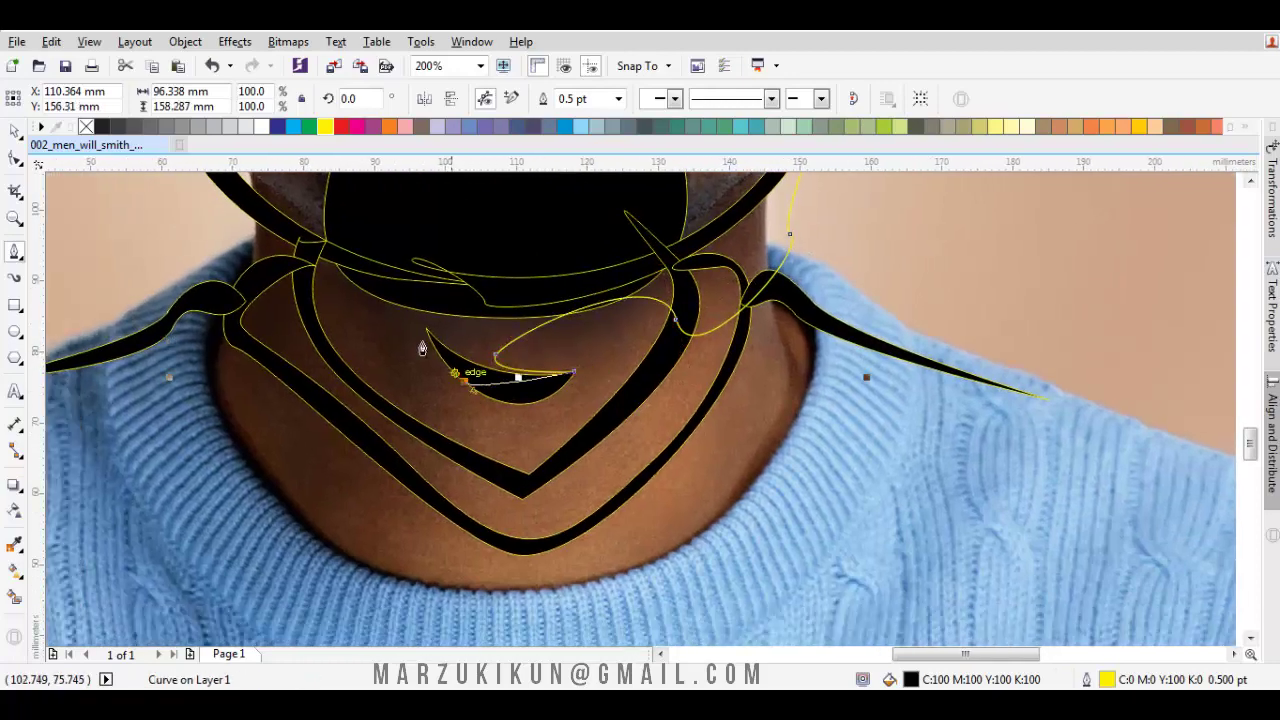
drag(581, 510, 581, 510)
Bring the shading outline around outside the viewer-left shoulder to the earlobe and up the ear's inner edge.
scroll(581, 510, down, 3)
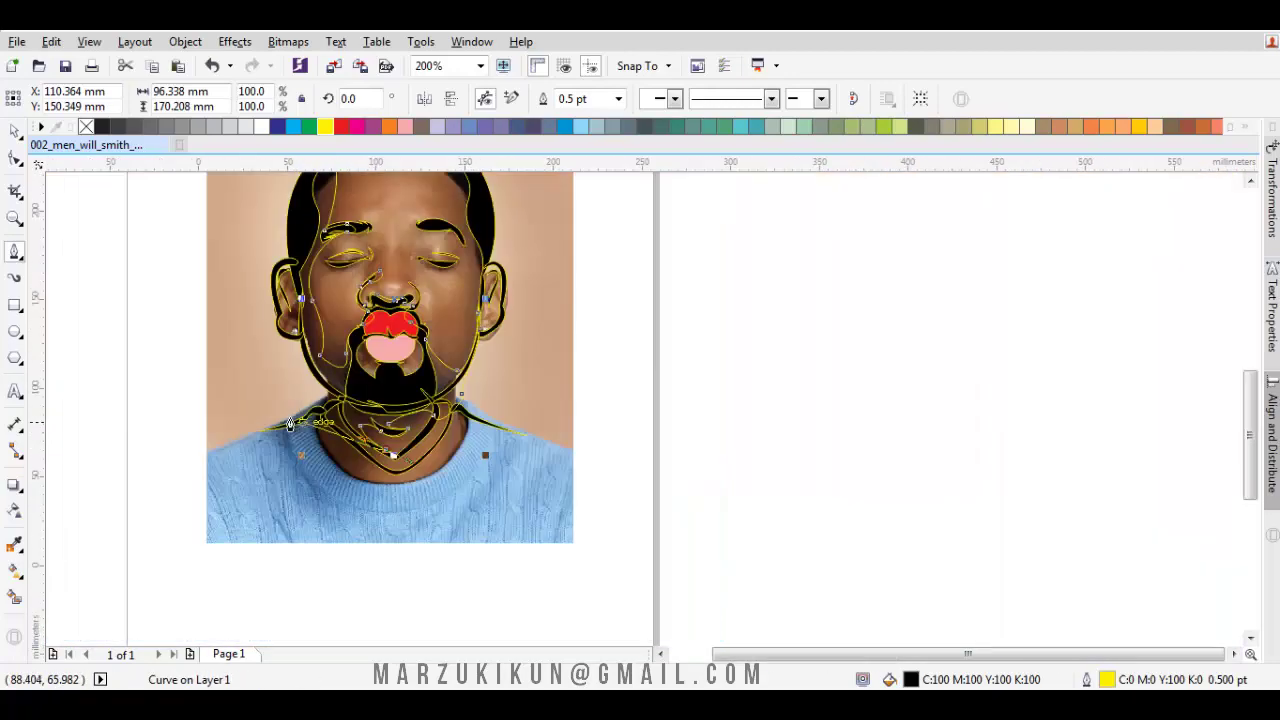
click(226, 371)
scroll(429, 351, up, 3)
scroll(459, 370, up, 1)
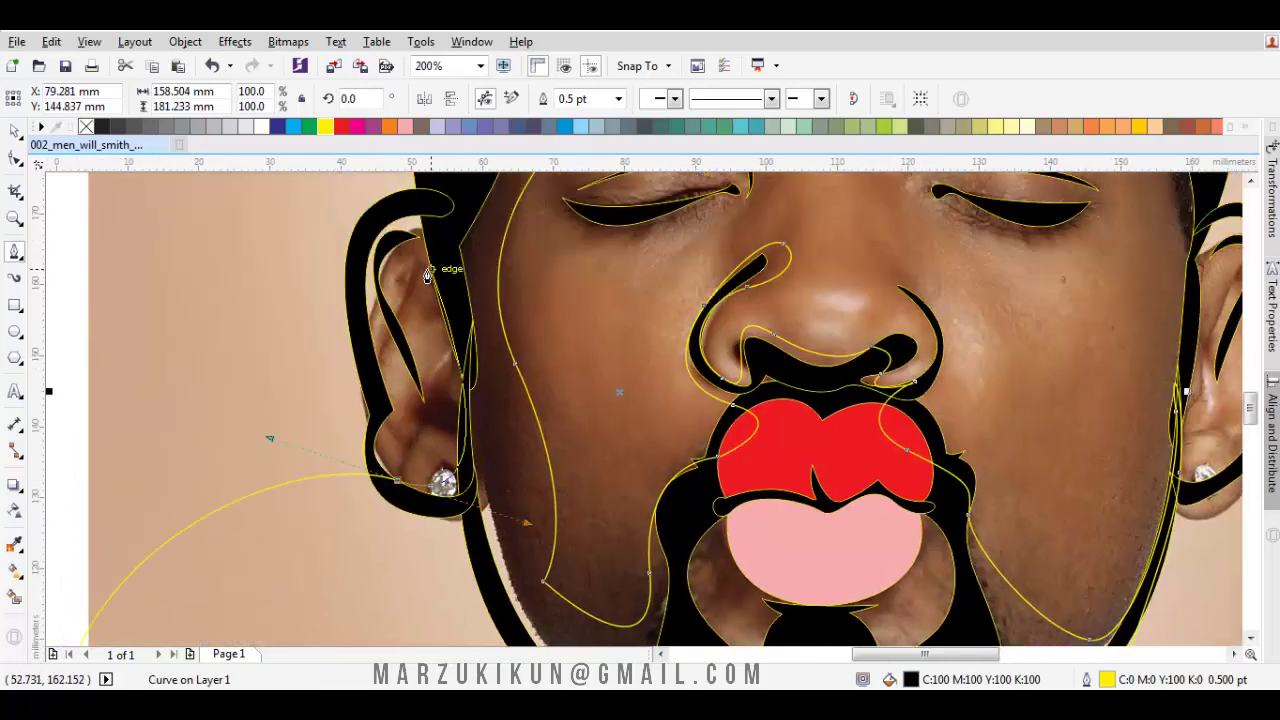
click(421, 407)
Trace the viewer-left ear's inner fold up to its tip and close the shading outline through the hair.
scroll(421, 407, up, 2)
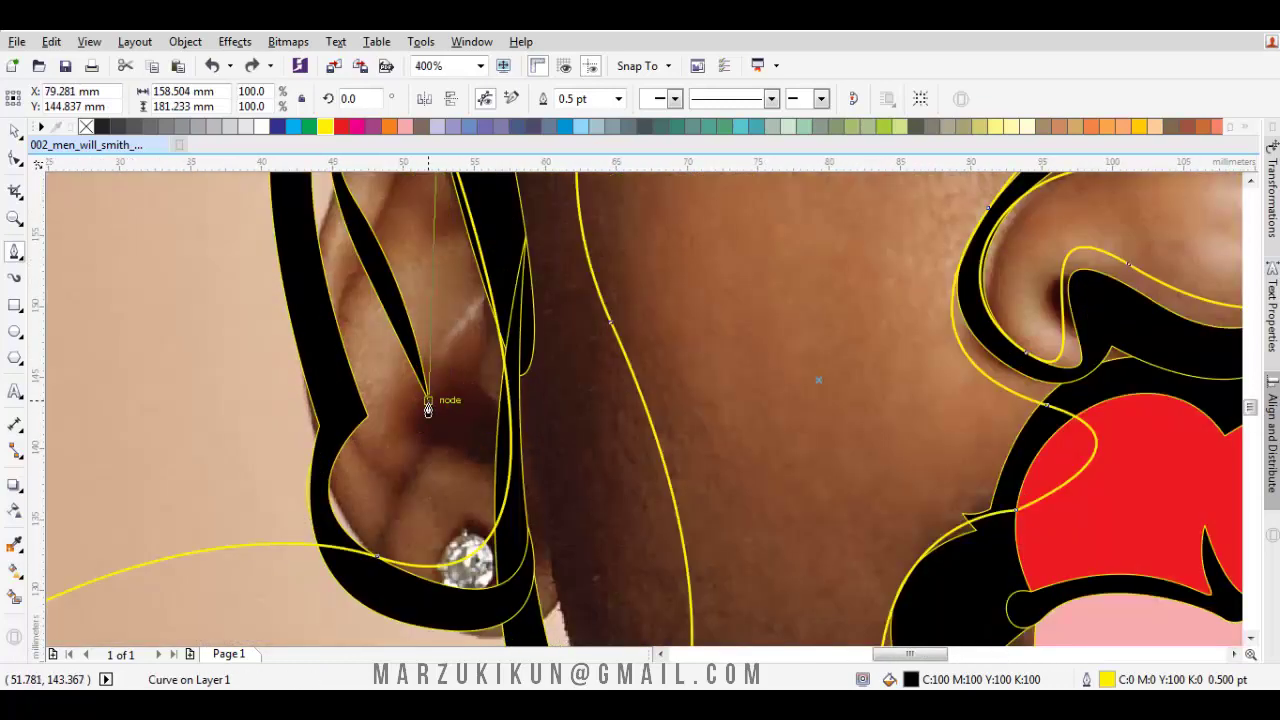
click(406, 387)
scroll(406, 387, up, 4)
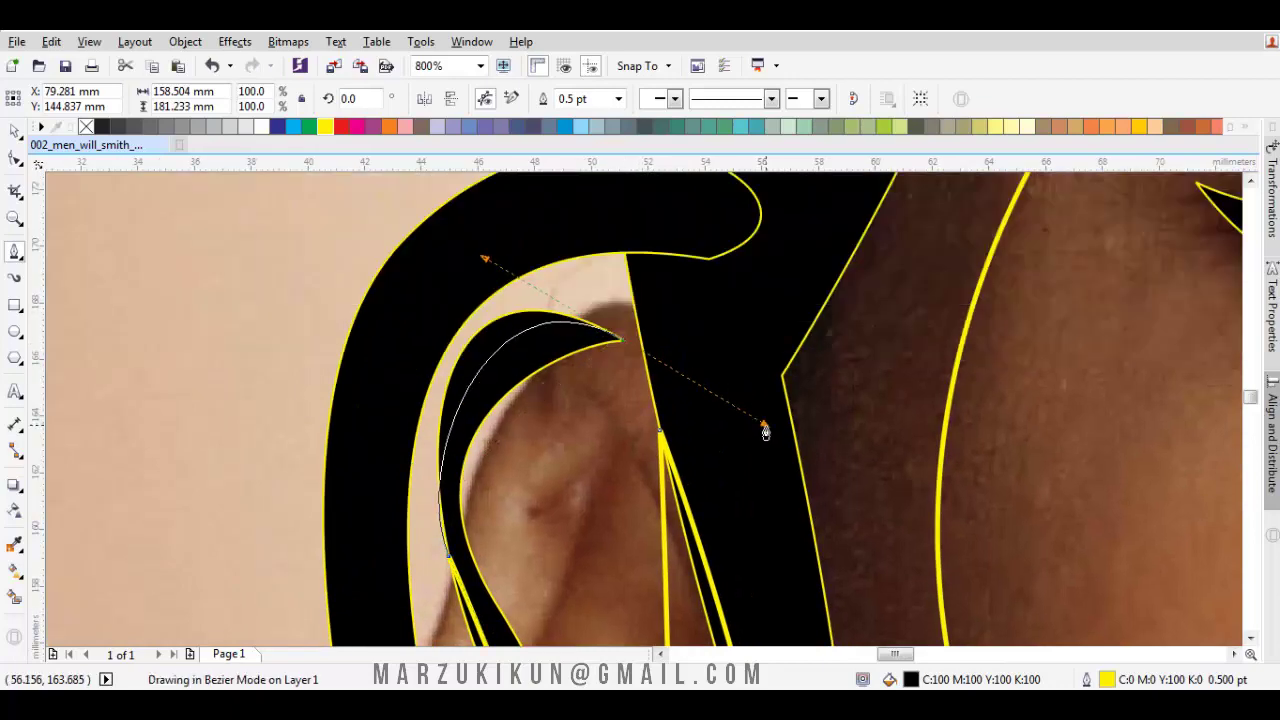
drag(765, 432, 762, 428)
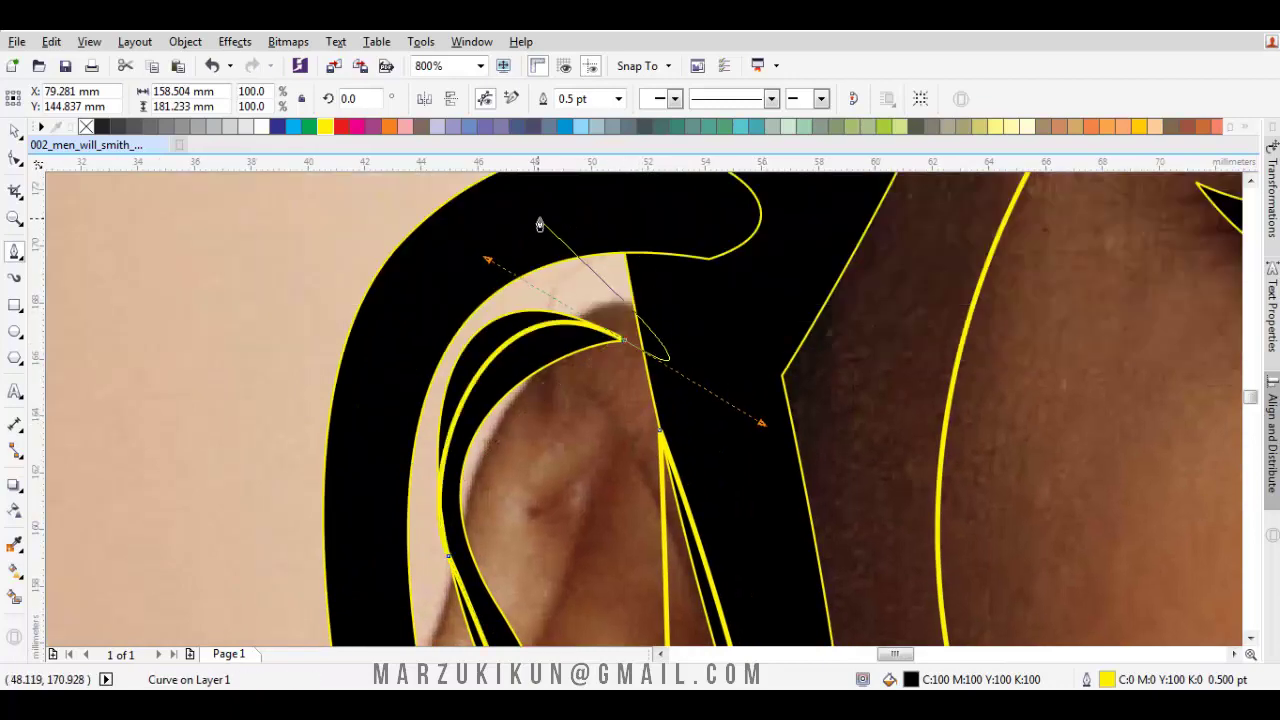
drag(622, 341, 691, 394)
scroll(582, 206, down, 3)
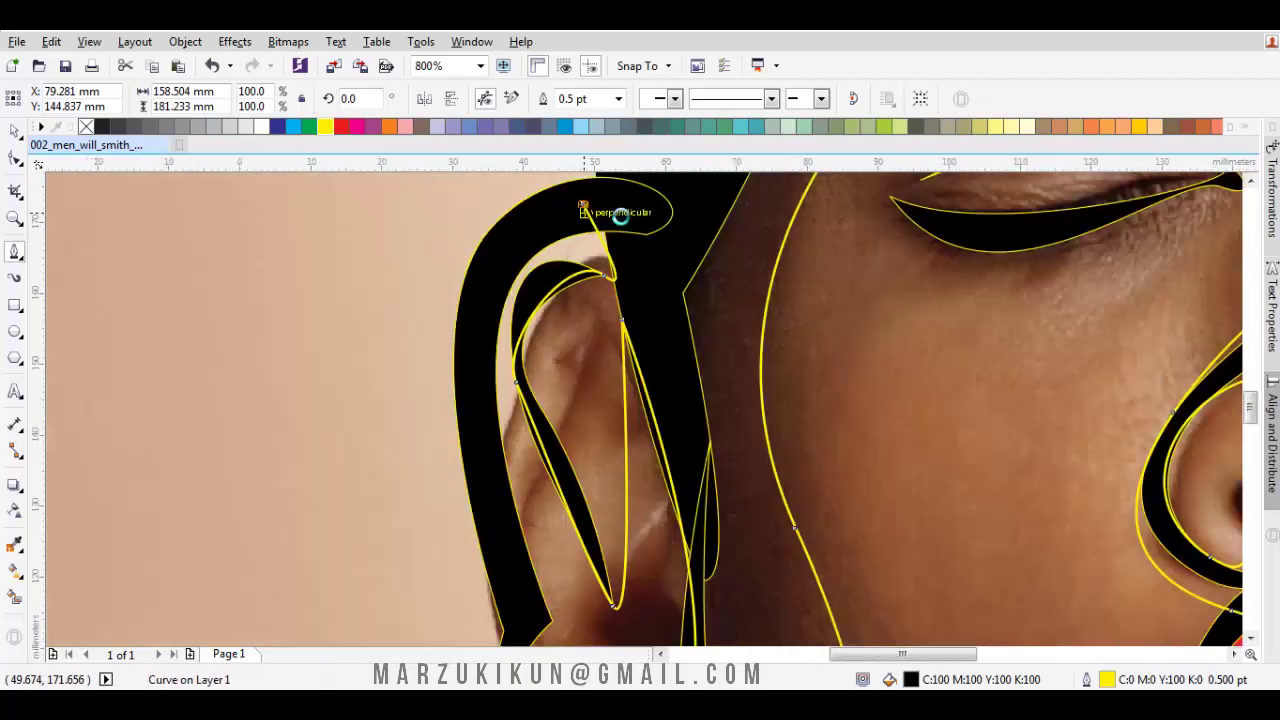
scroll(691, 294, up, 3)
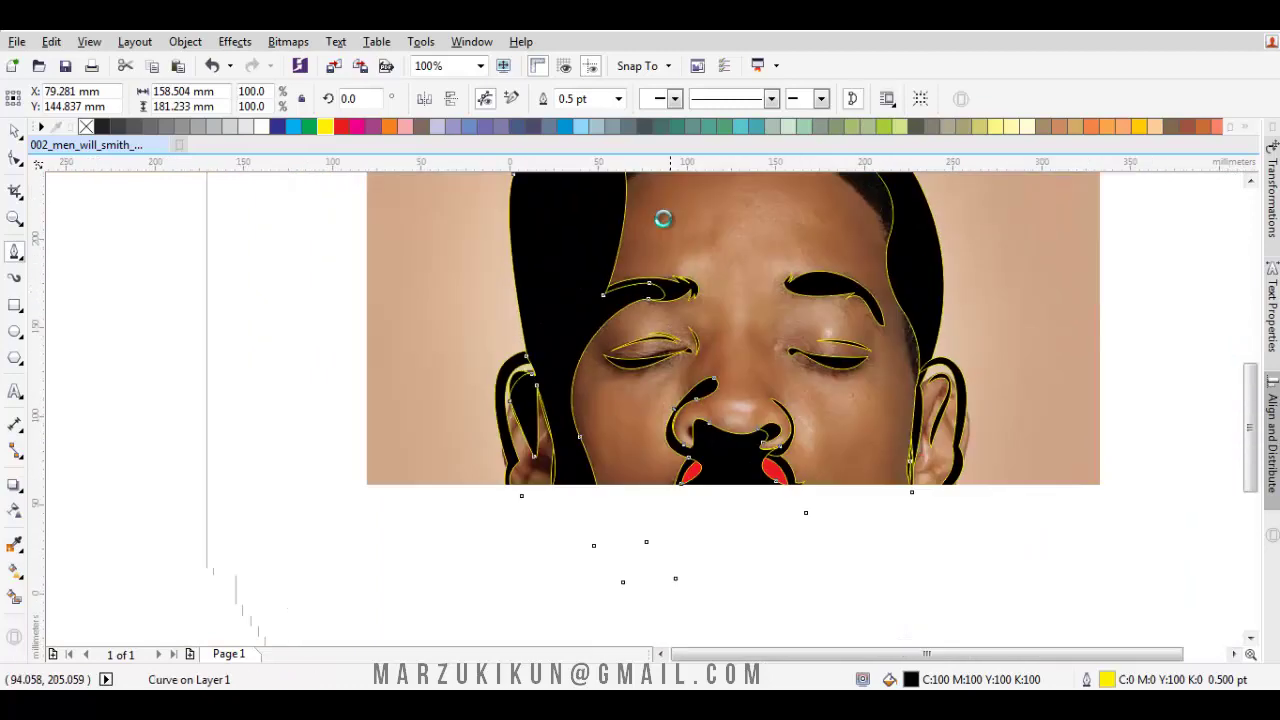
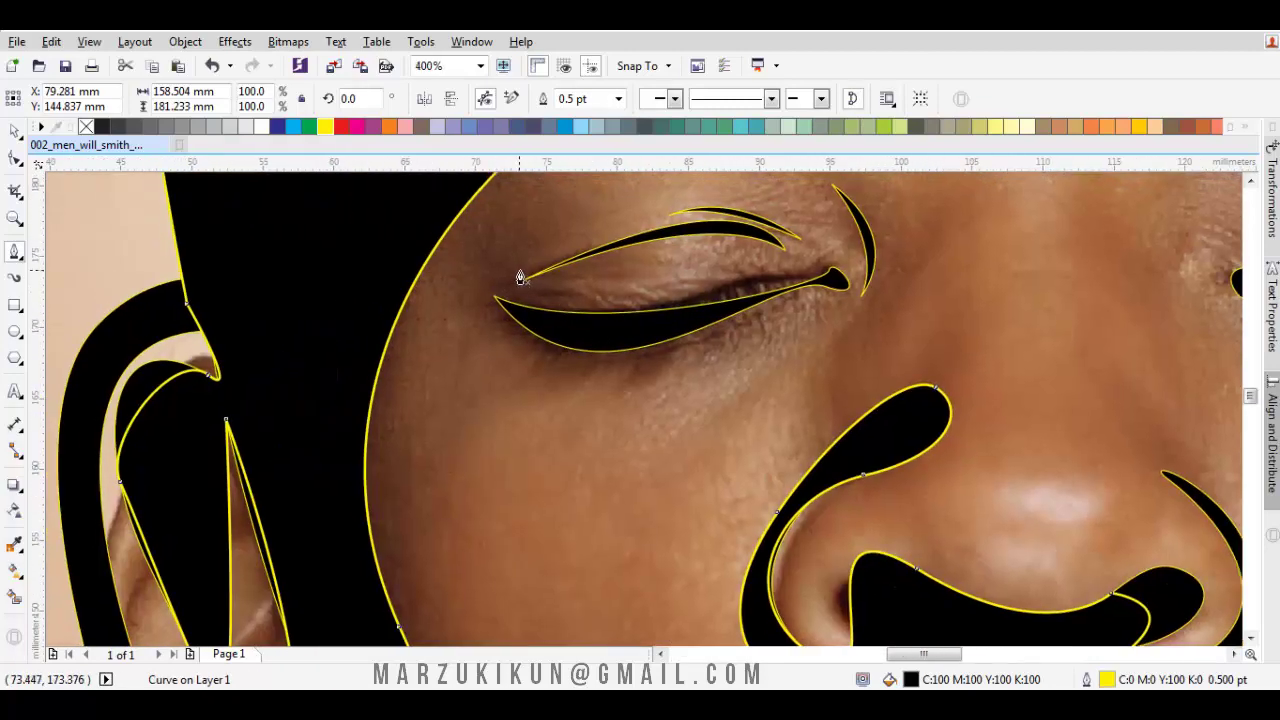
Draw a closed Bezier shading shape around the viewer-left closed eye, following the lid crease, lash line and outer corner.
click(668, 270)
drag(560, 318, 624, 328)
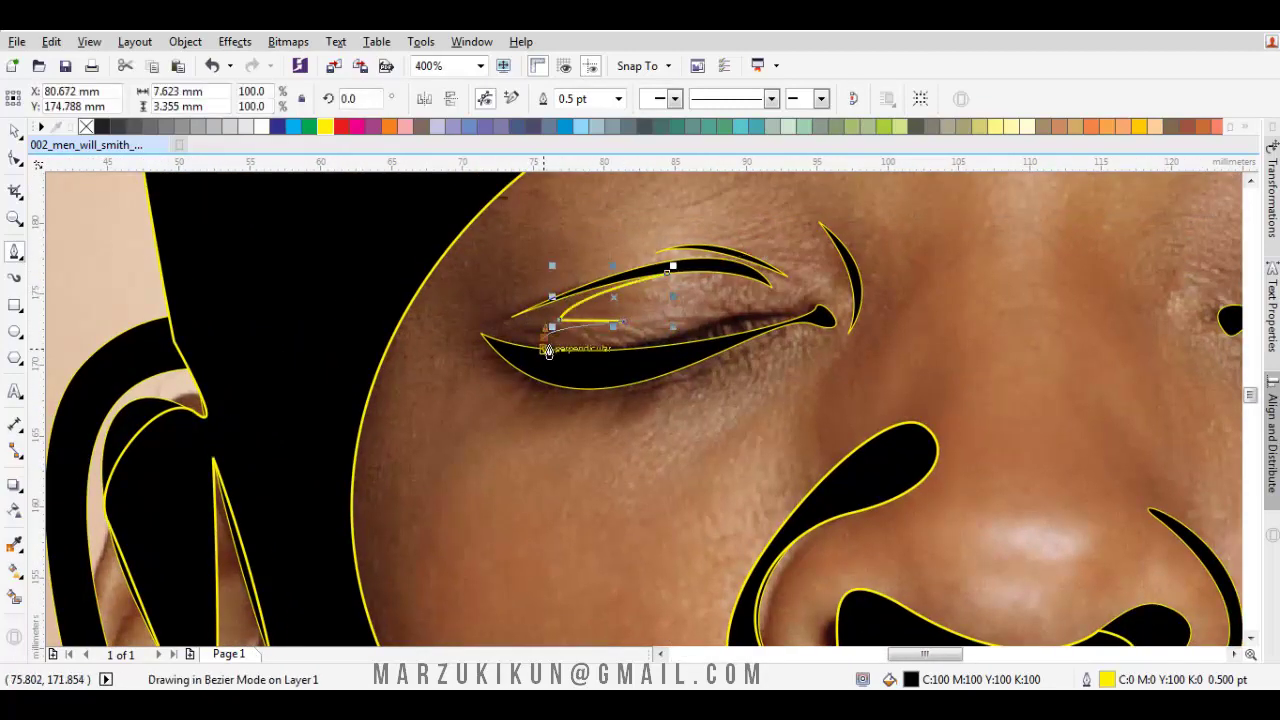
click(547, 350)
drag(822, 304, 874, 316)
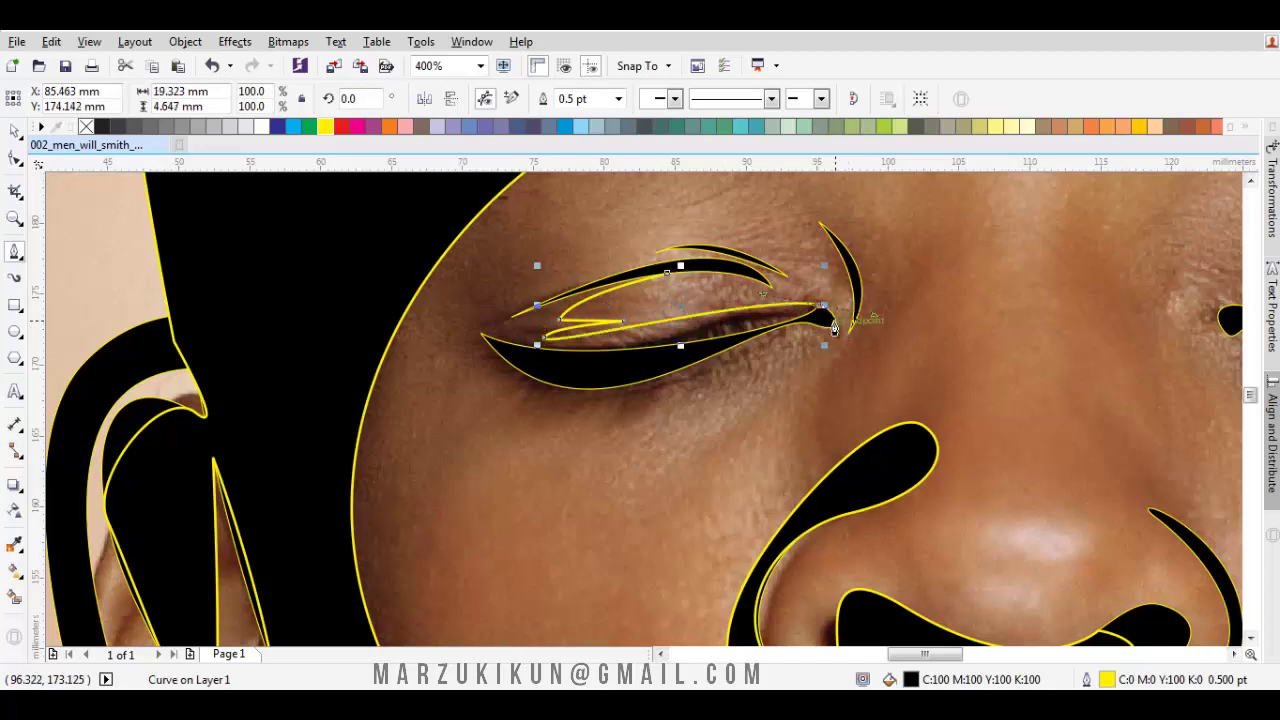
drag(567, 404, 480, 400)
click(472, 323)
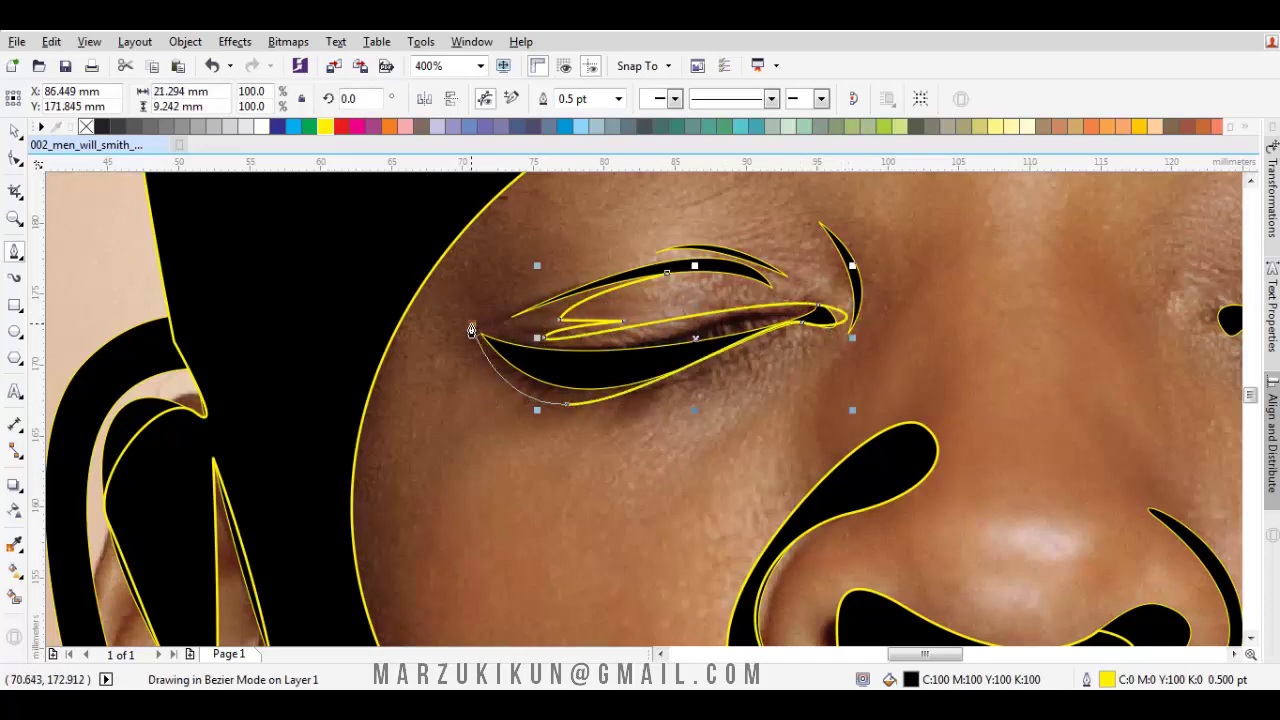
click(657, 268)
Merge the viewer-left eye shading with the large face shading shape into a single curve.
key(space)
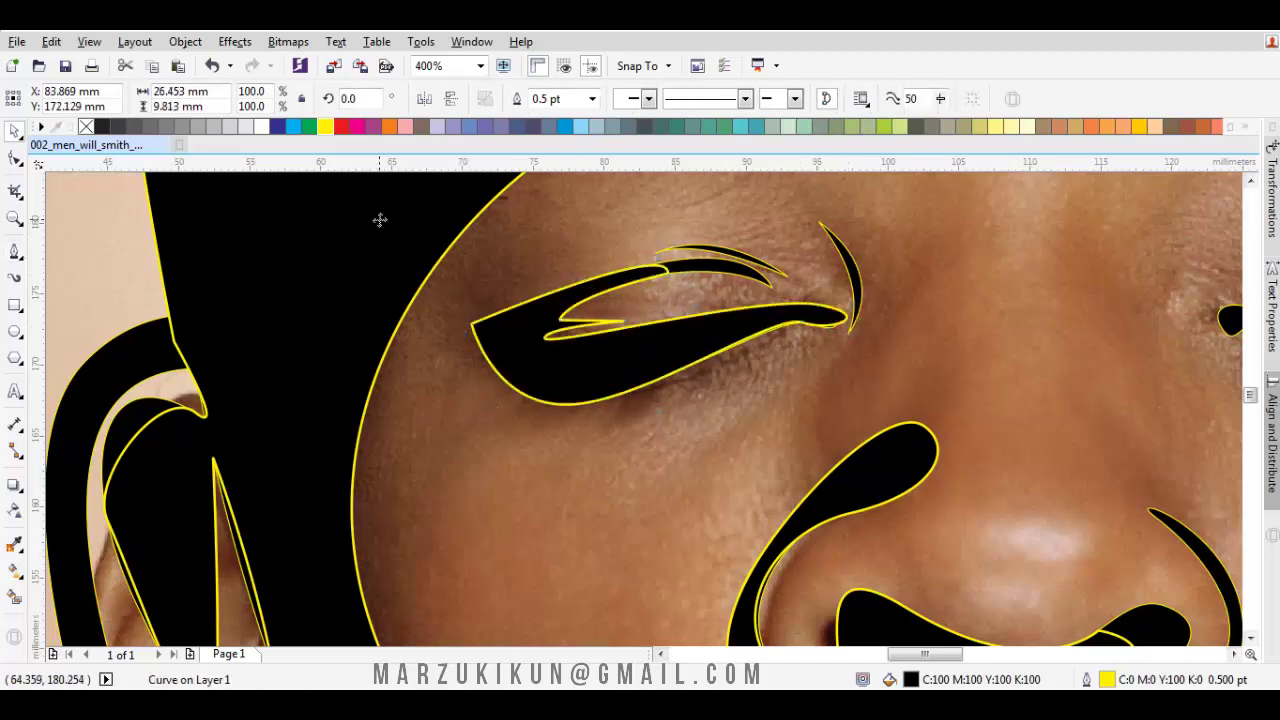
shift+click(380, 217)
scroll(571, 289, up, 1)
scroll(571, 289, right, 2)
scroll(688, 338, down, 3)
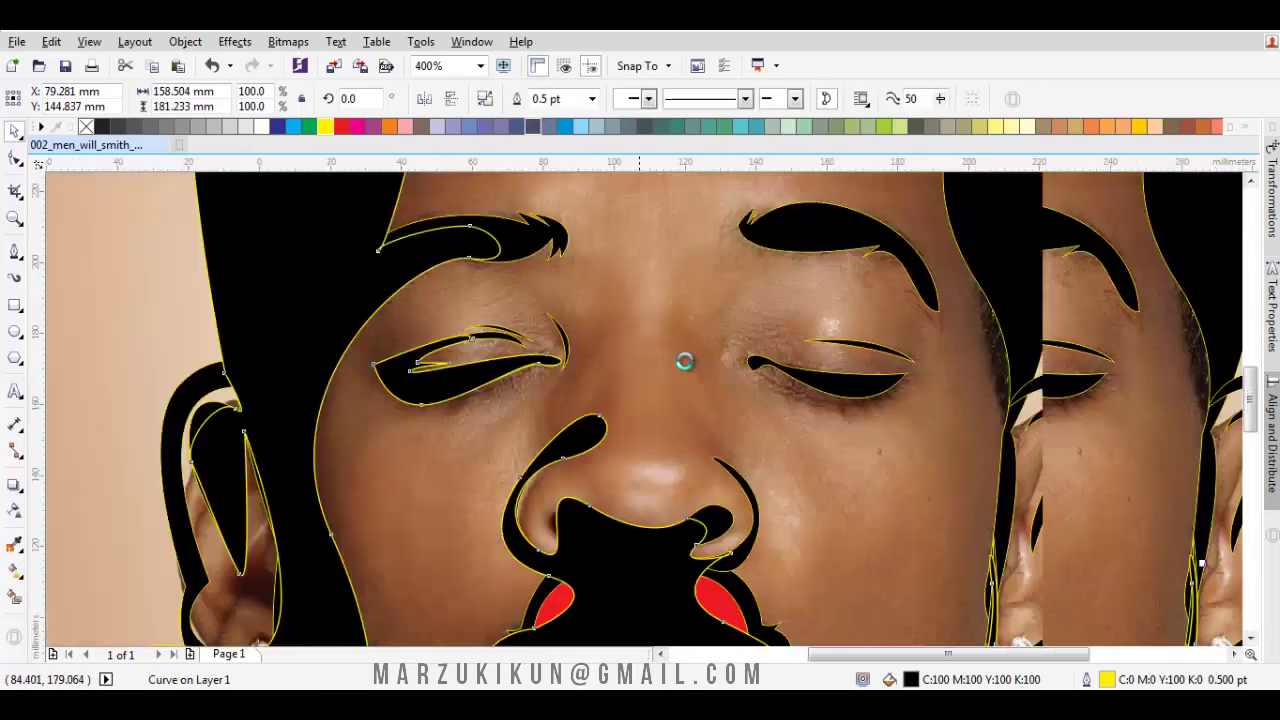
Start a Bezier shading outline at the viewer-right eye's inner corner and curve it beneath the lashes to the outer corner.
key(space)
scroll(711, 371, up, 3)
click(606, 323)
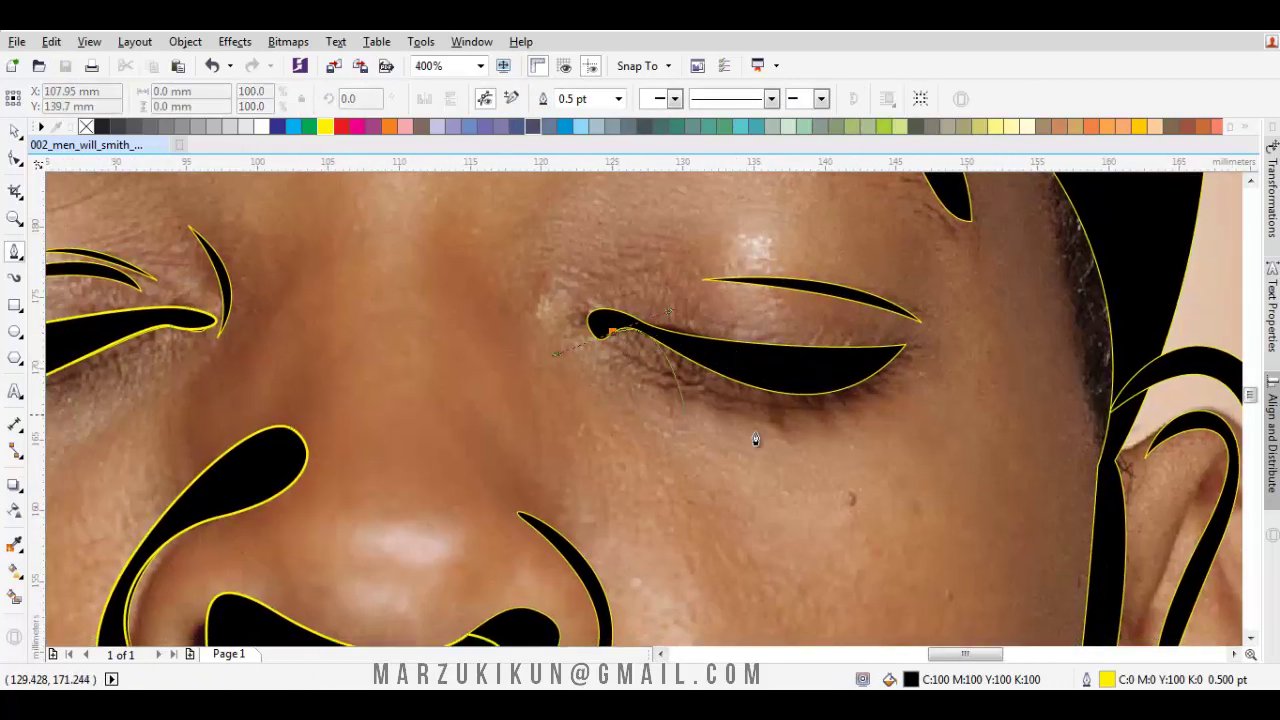
scroll(757, 440, right, 1)
drag(830, 421, 950, 386)
scroll(890, 385, up, 2)
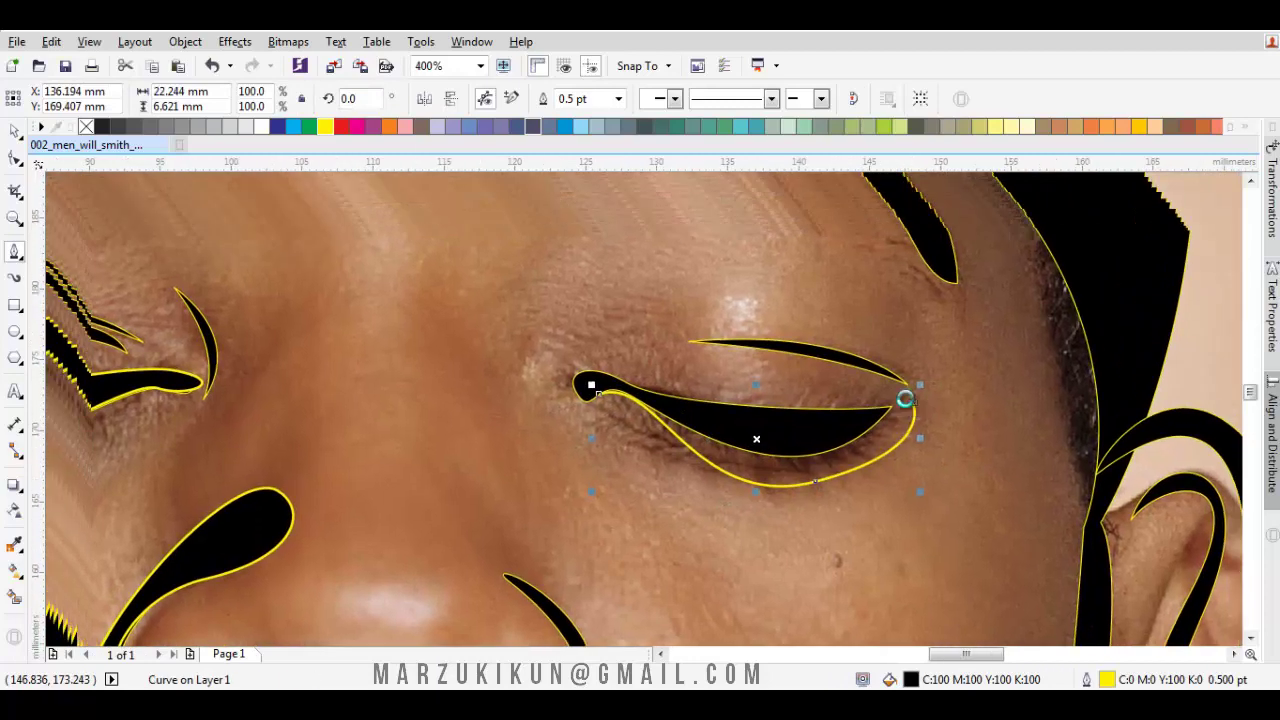
Finish the viewer-right eye shading along the lid crease and back over the lash line to the inner corner.
click(874, 322)
scroll(800, 360, left, 1)
drag(765, 332, 783, 360)
drag(901, 428, 905, 420)
scroll(631, 447, left, 1)
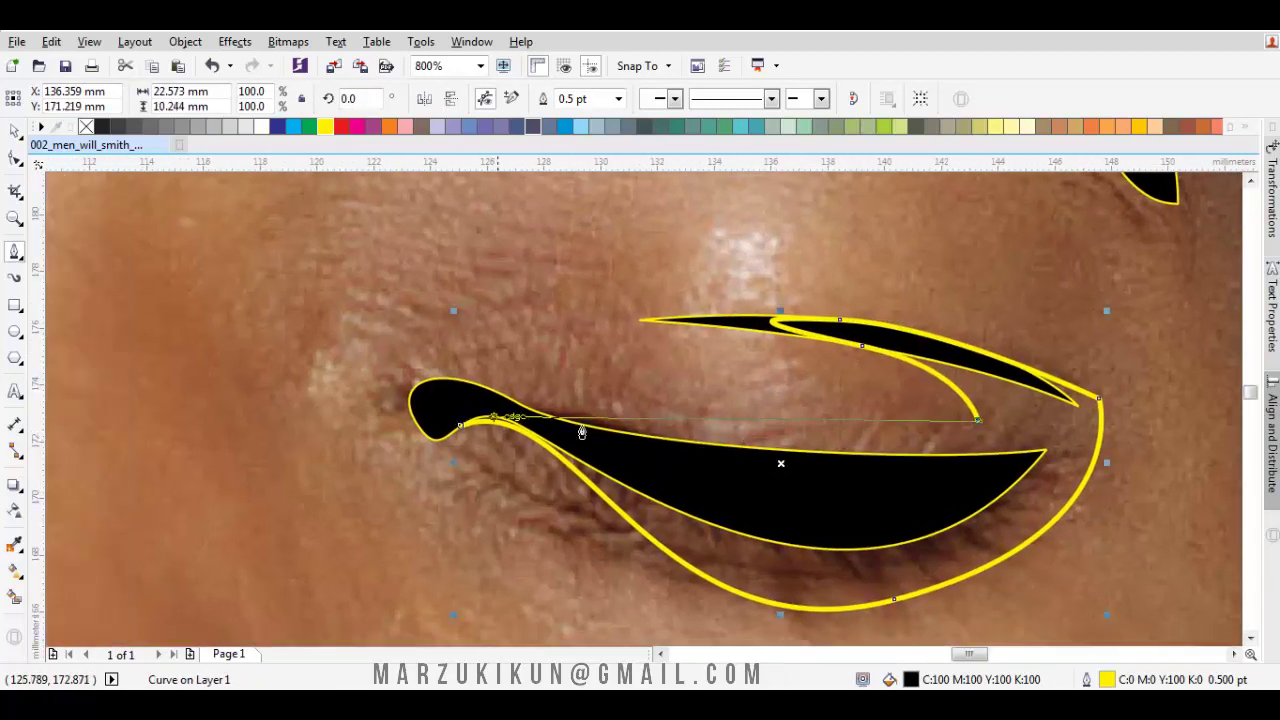
drag(582, 418, 477, 375)
click(435, 372)
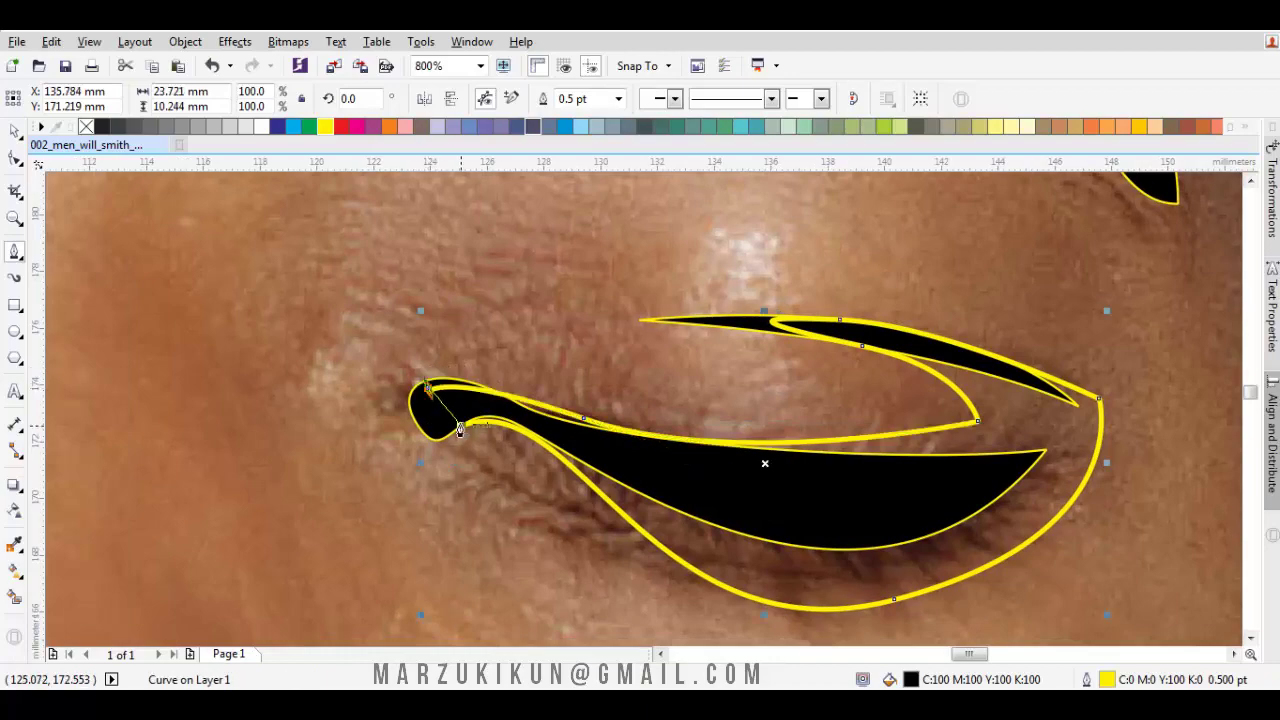
Merge the viewer-right eye shading with the large face shading shape into a single curve.
scroll(855, 350, down, 3)
key(space)
shift+click(316, 300)
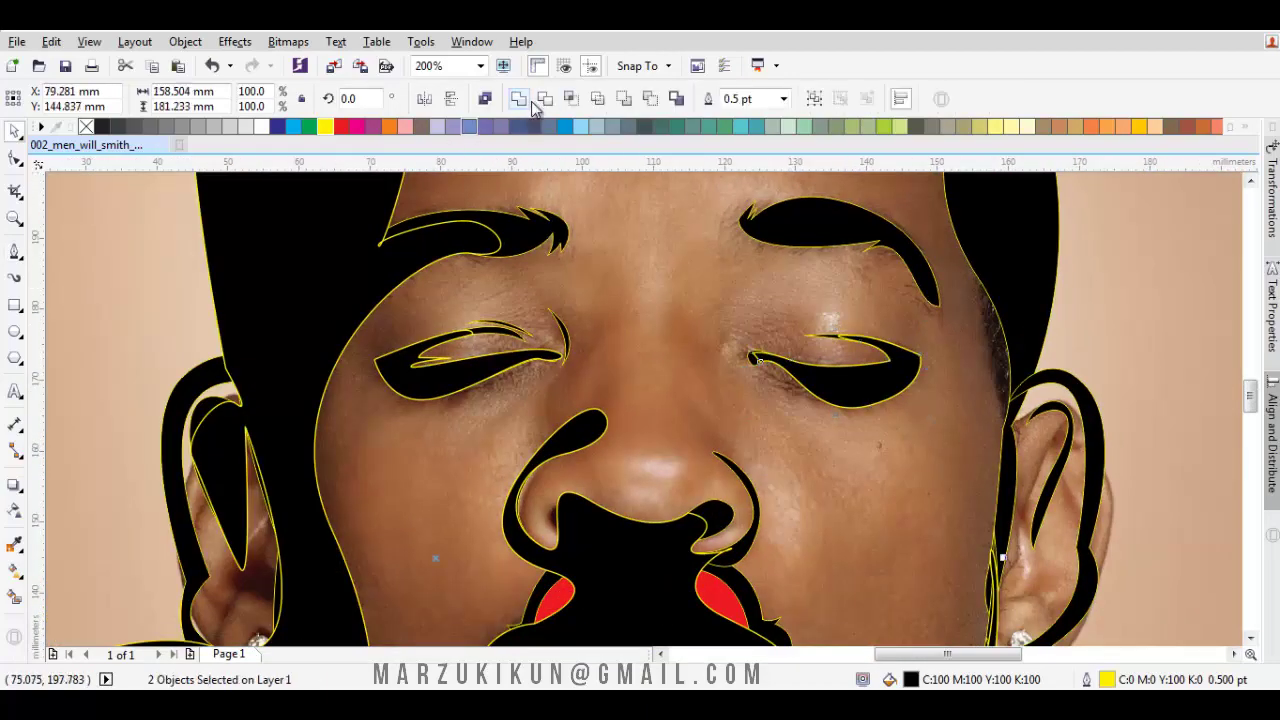
key(ctrl+l)
Draw a closed Bezier shading shape inside the viewer-right ear, from the fold's lower tip around its upper curve and back.
scroll(1134, 509, up, 2)
key(space)
drag(932, 590, 972, 594)
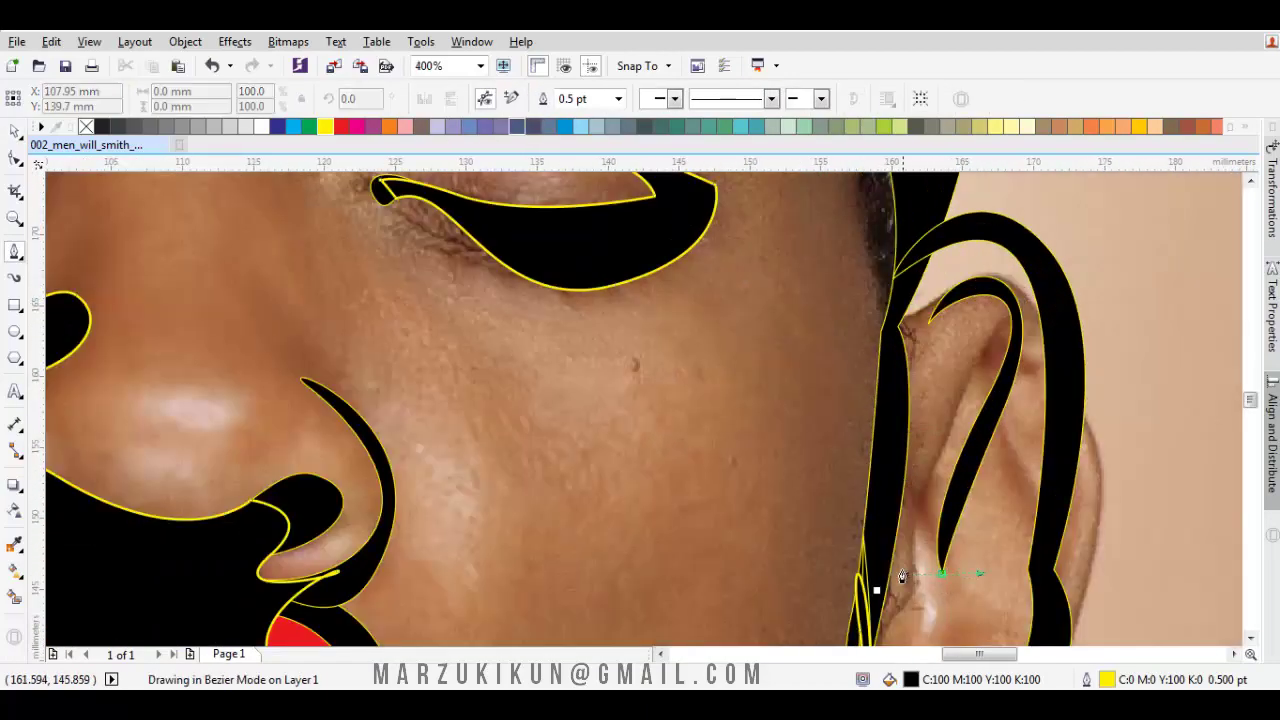
drag(931, 341, 990, 312)
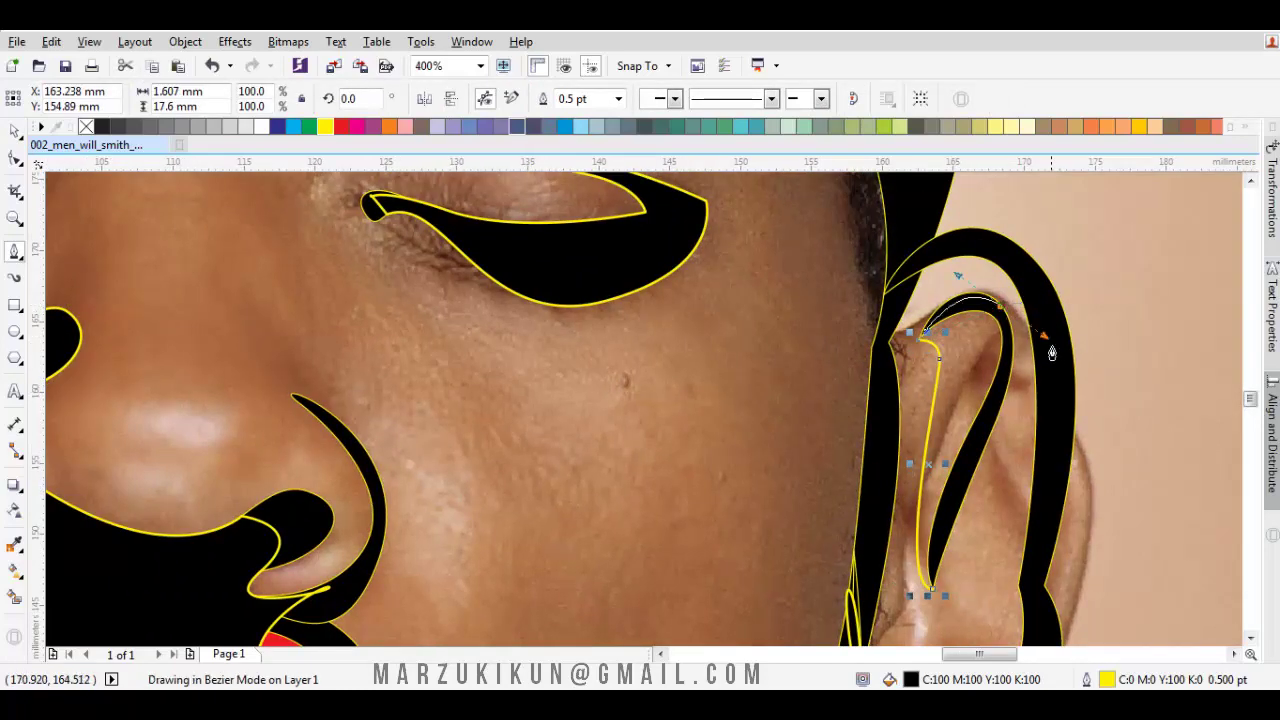
click(934, 591)
Merge the viewer-right ear shading with the large face shading shape and trim it to the skin by intersecting, removing the black original.
key(space)
shift+click(592, 196)
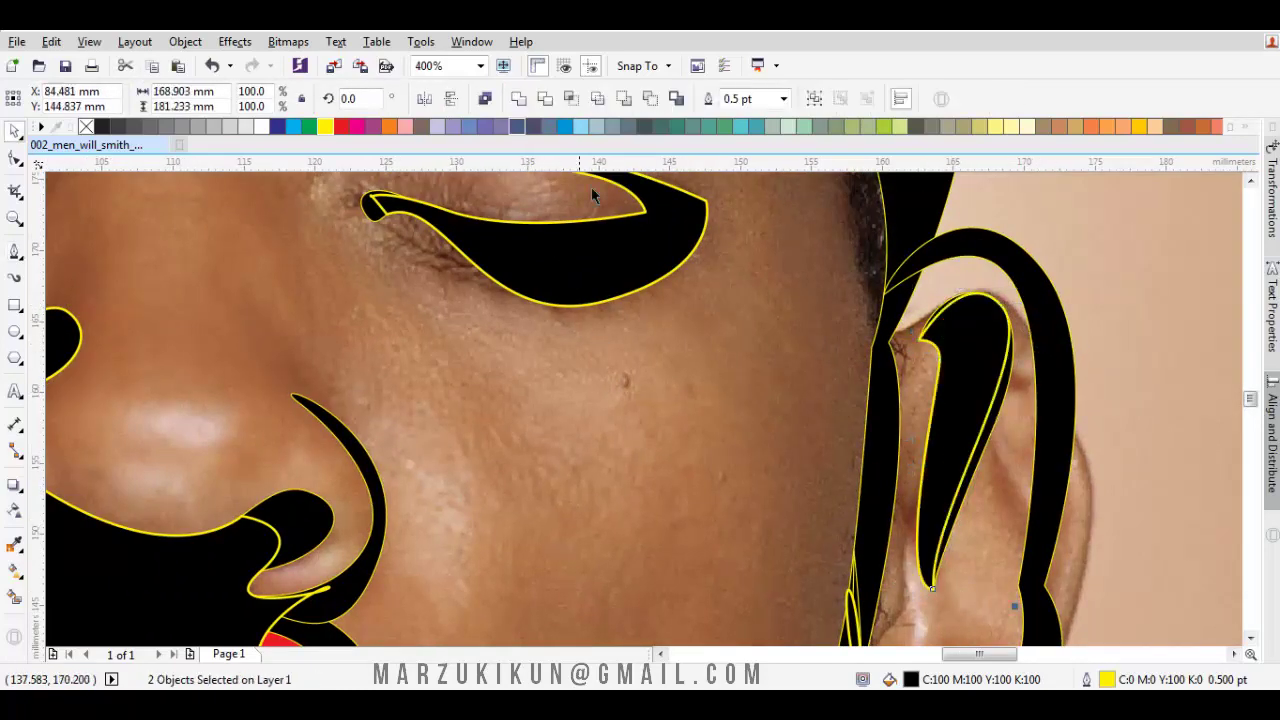
scroll(323, 357, down, 2)
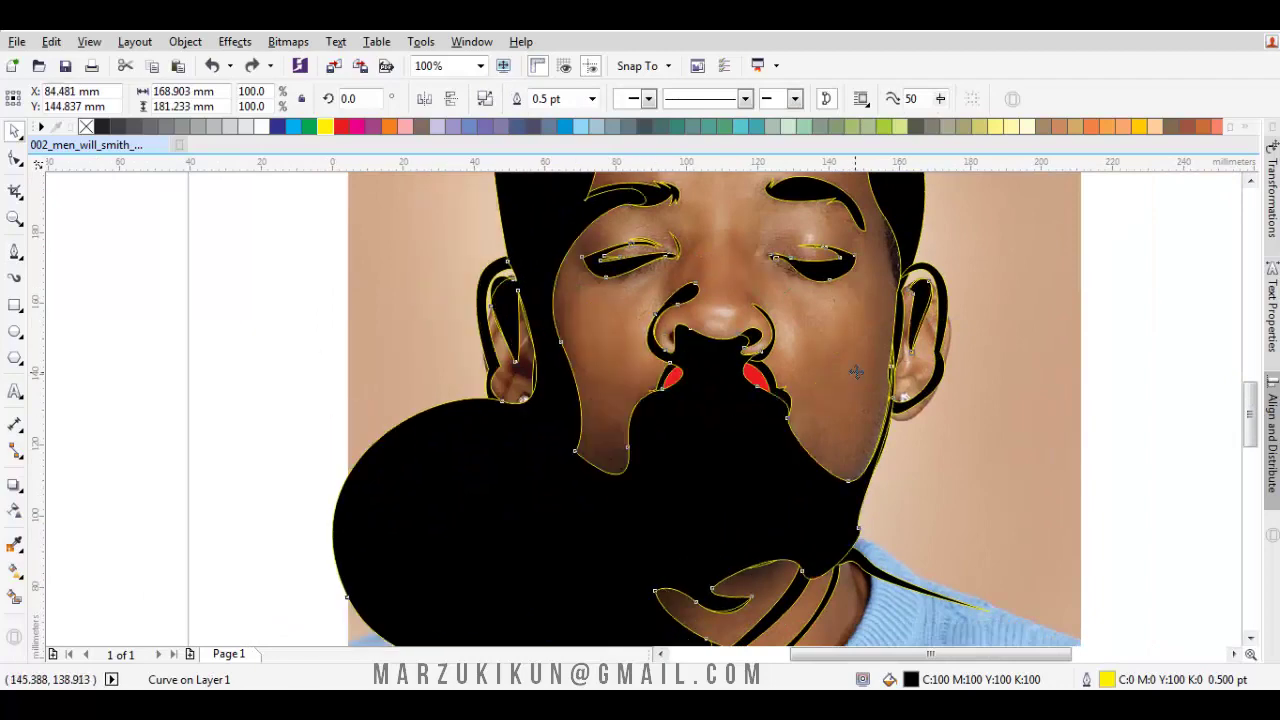
right_click(432, 437)
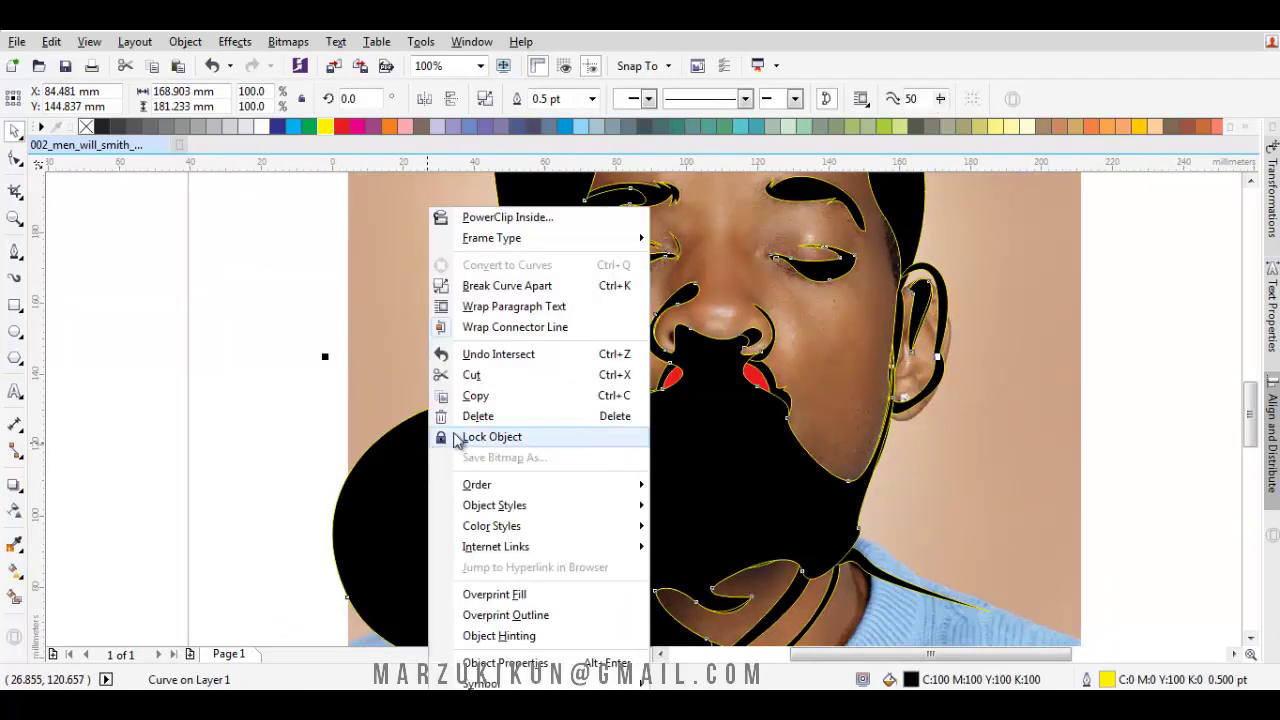
click(470, 437)
Adjust the shading outline's nodes at the viewer-left jaw corner and beside the beard.
scroll(566, 425, up, 1)
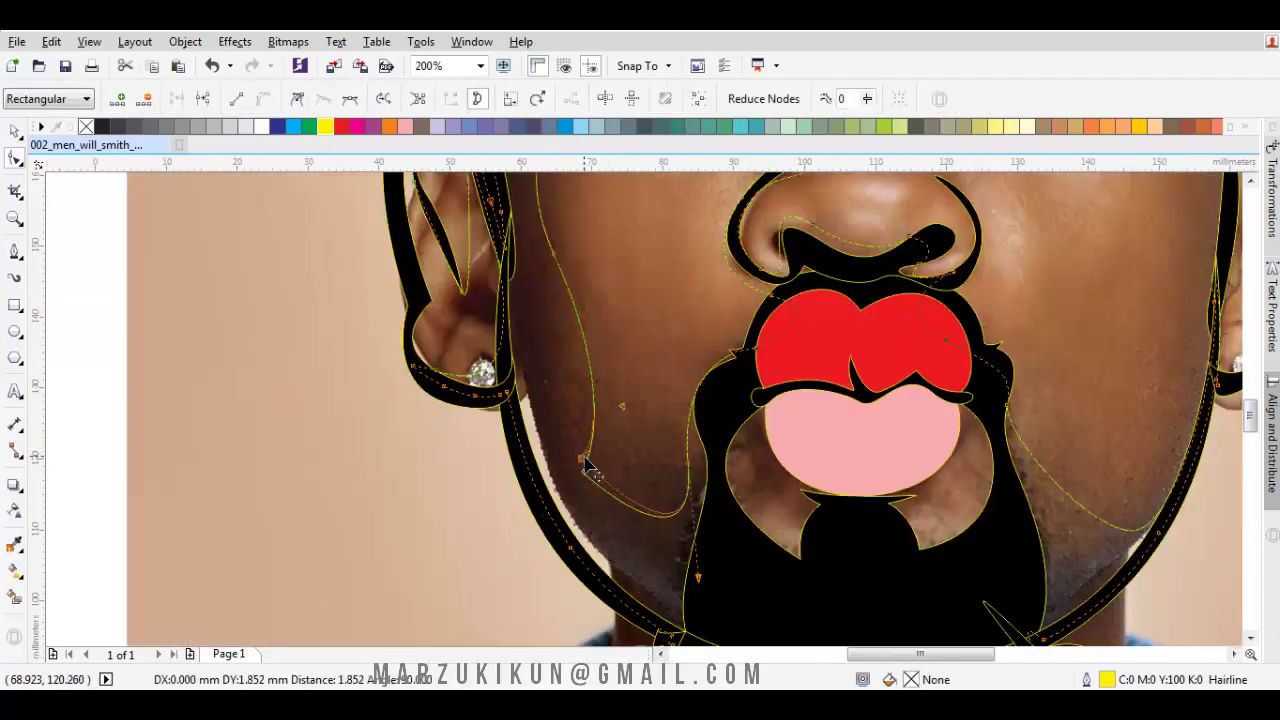
scroll(591, 457, down, 1)
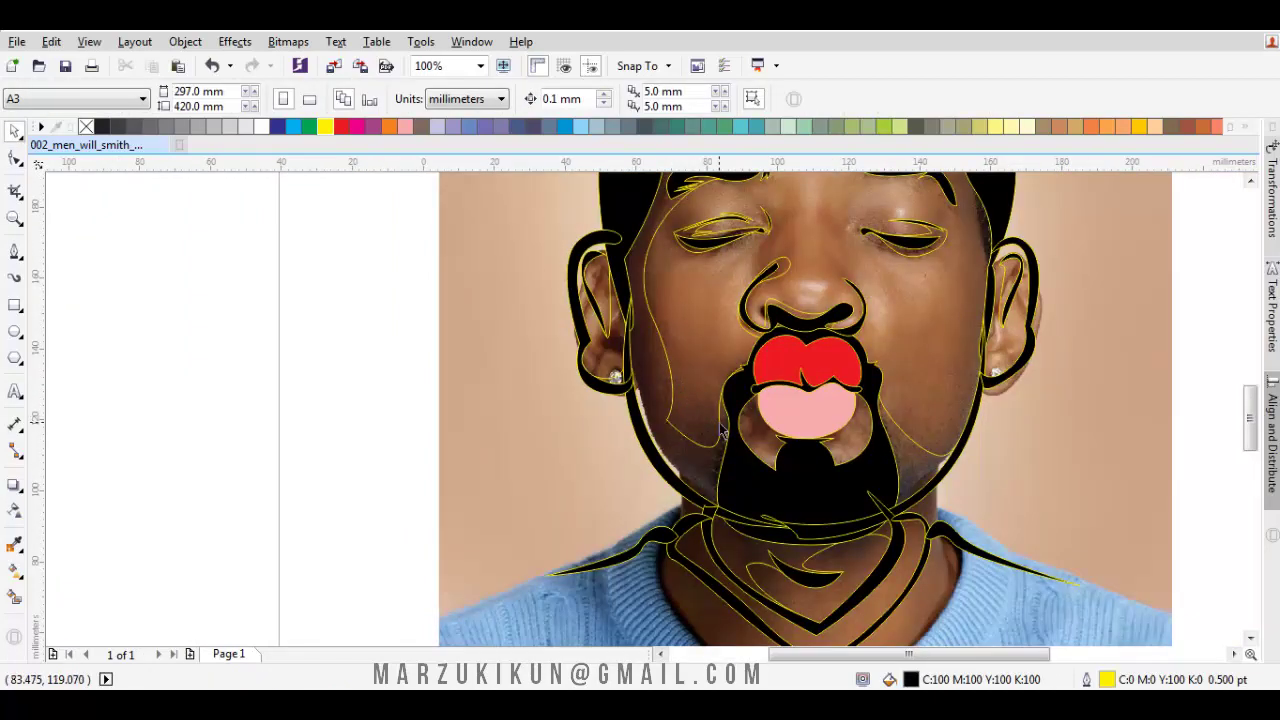
scroll(708, 461, up, 1)
click(729, 388)
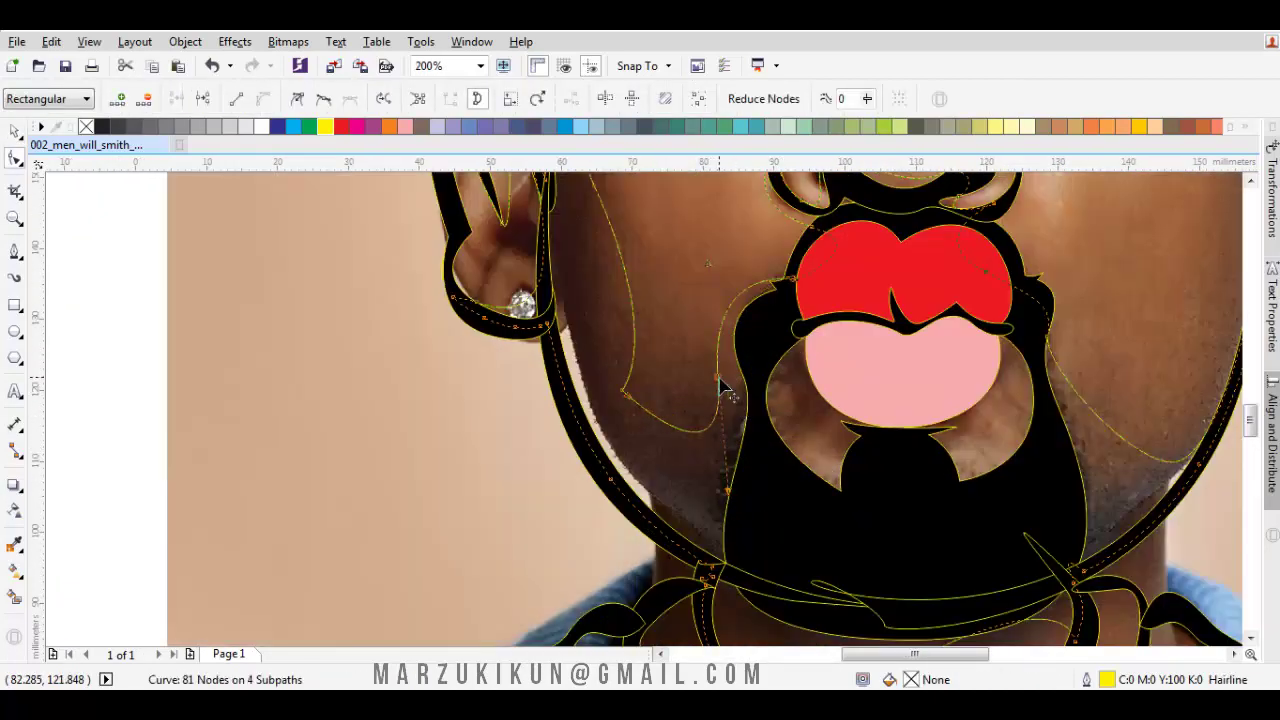
Try a uniform dark brown fill, #854D2B, on the face shading shape.
key(space)
double_click(938, 679)
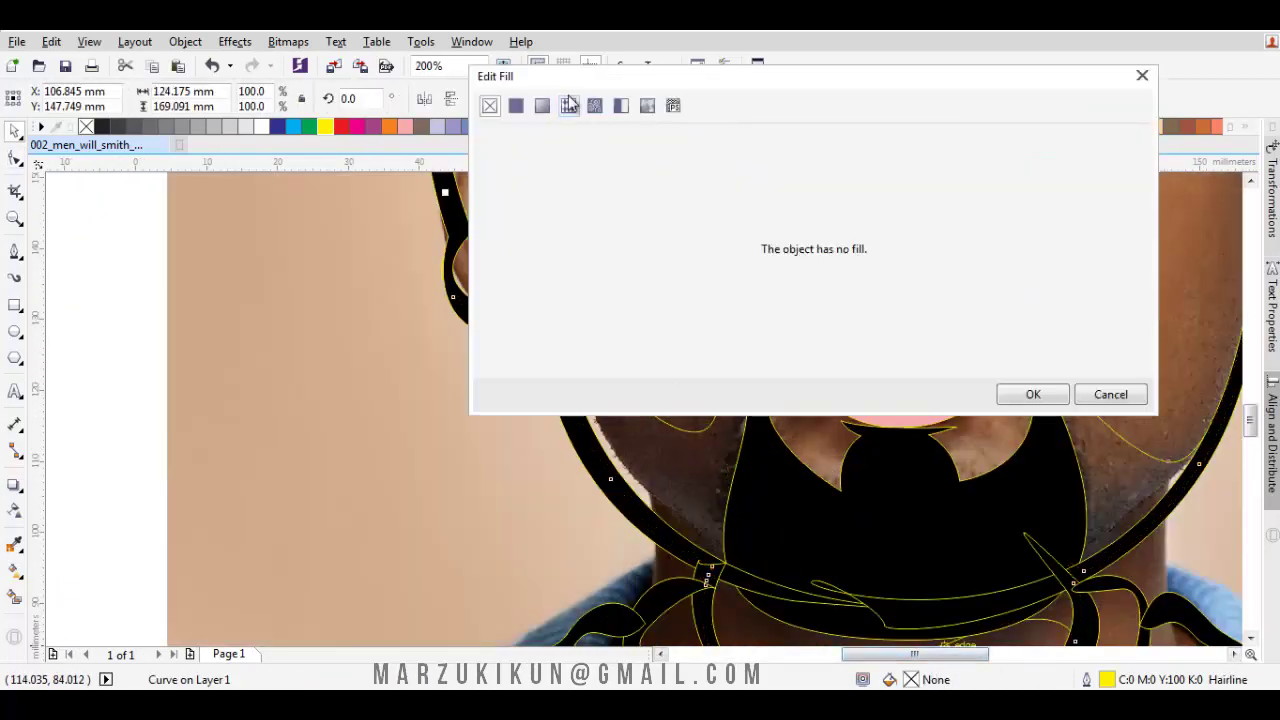
click(516, 106)
click(751, 162)
click(652, 463)
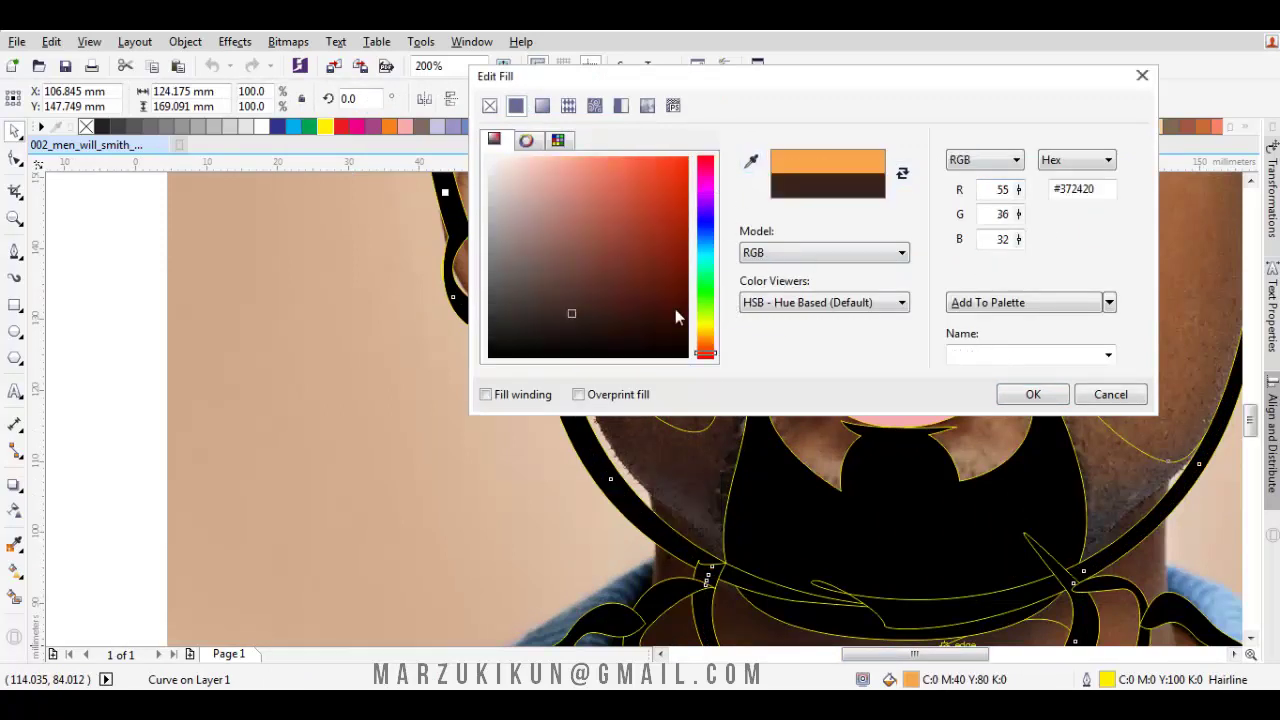
click(705, 344)
click(636, 282)
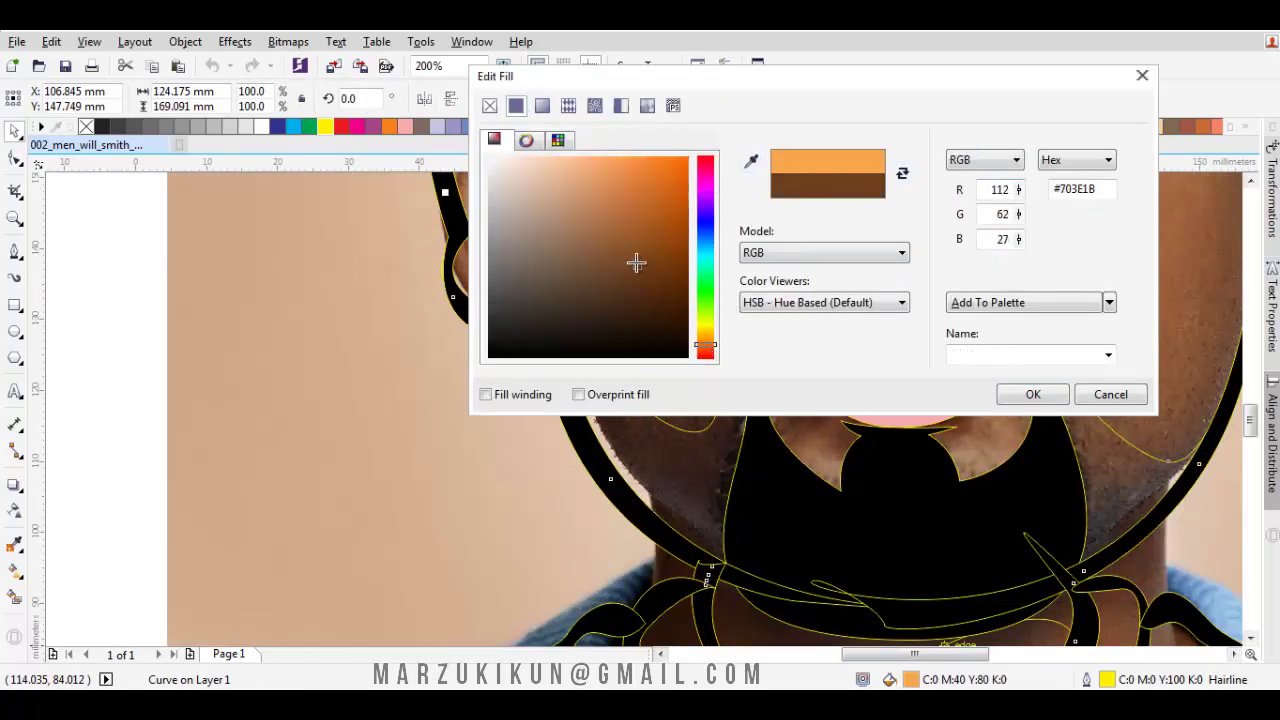
drag(703, 361, 712, 347)
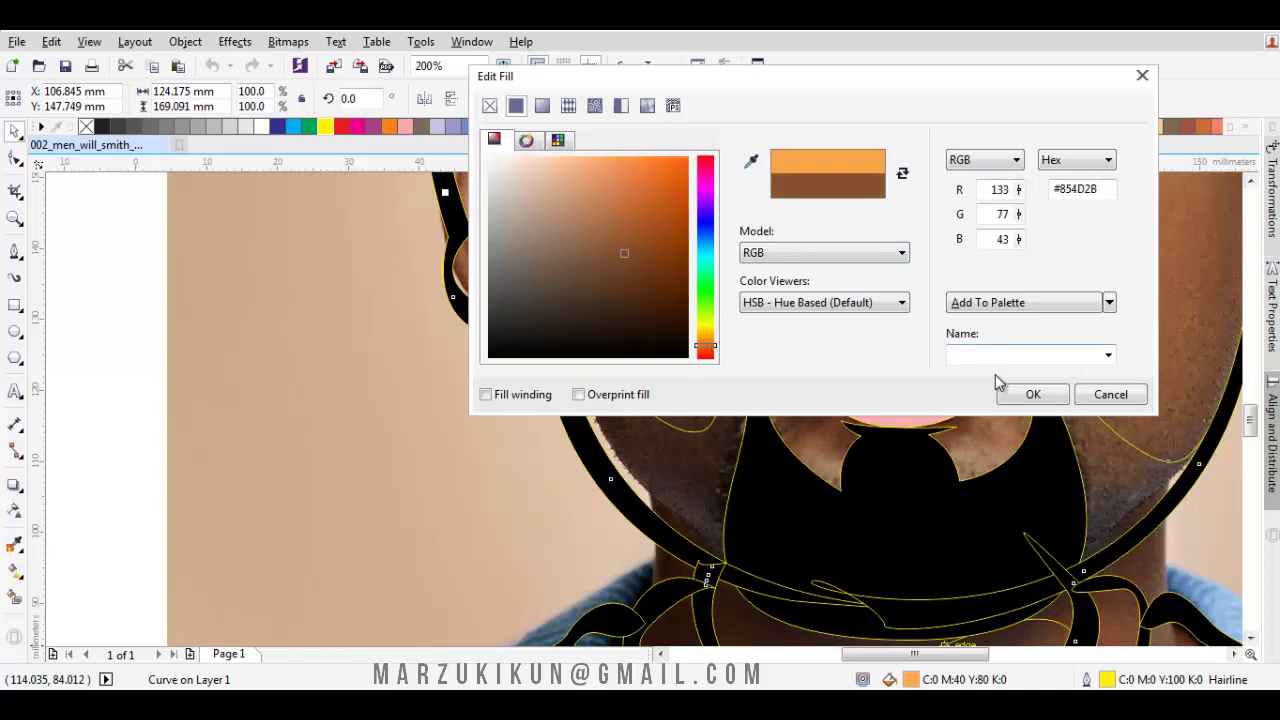
click(1020, 396)
key(i)
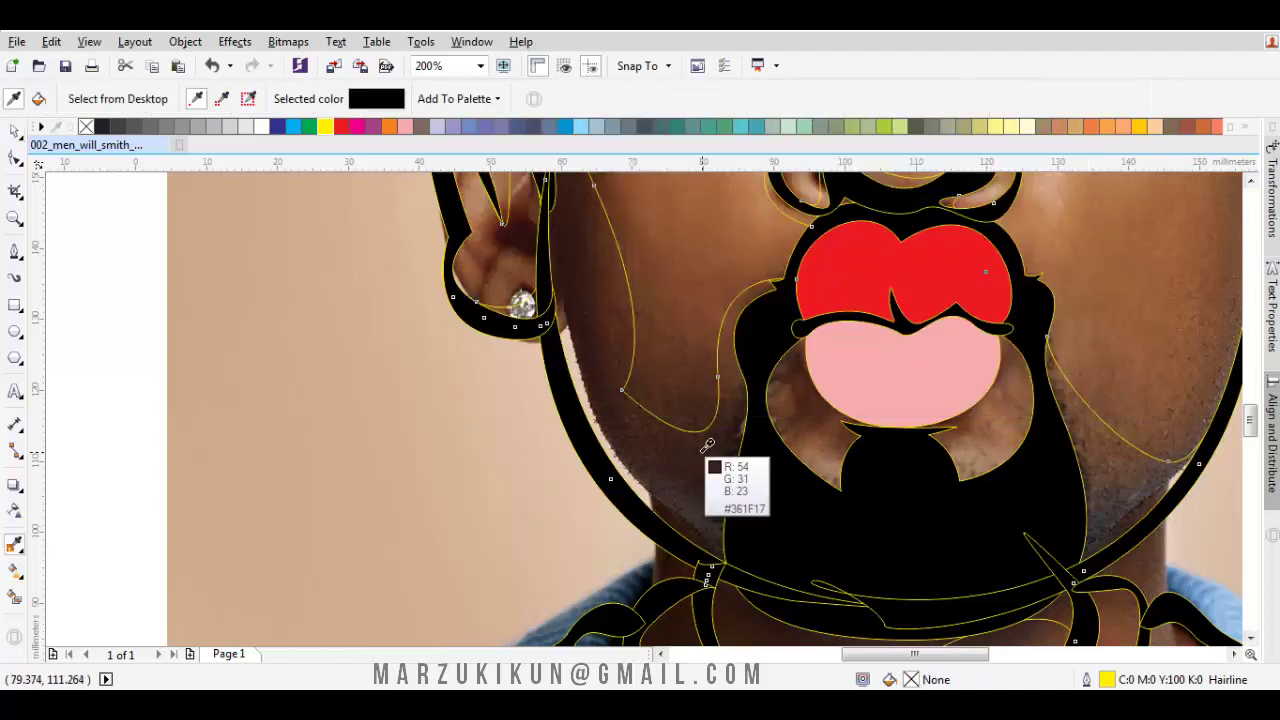
Fill the face shading shape with a uniform brown of C25 M56 Y82 K7 and deselect it.
key(space)
double_click(875, 679)
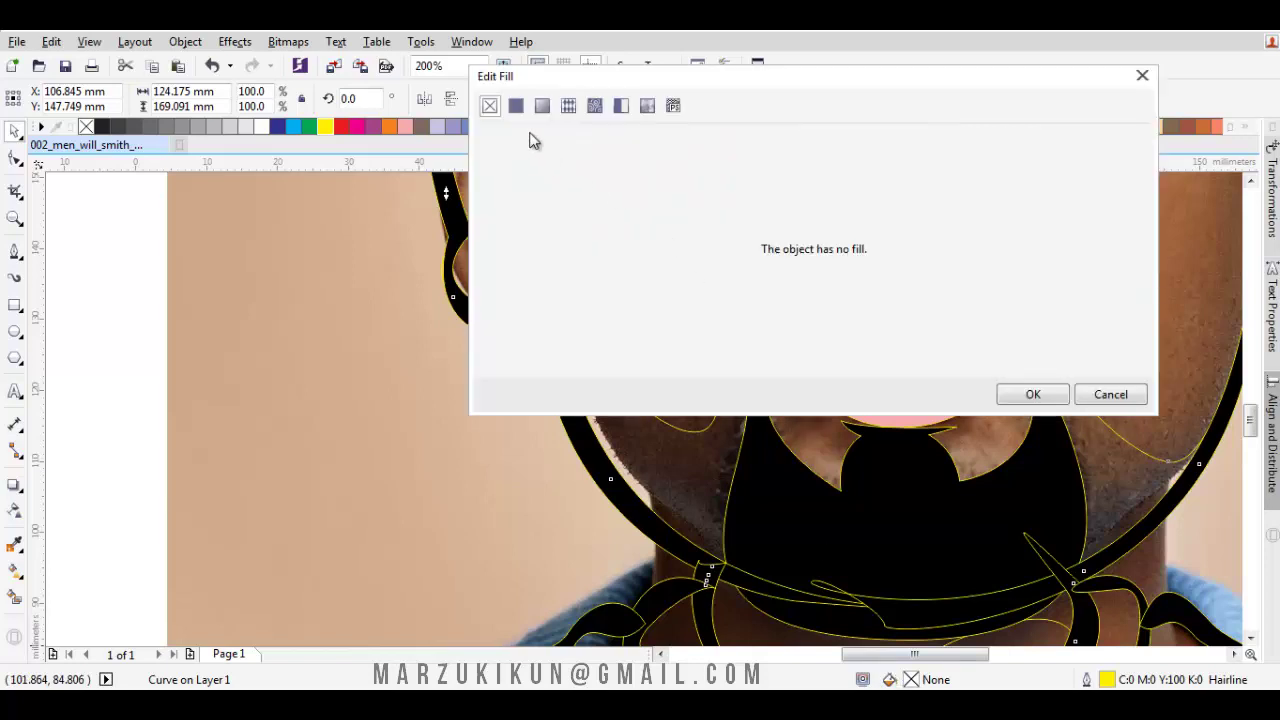
click(515, 105)
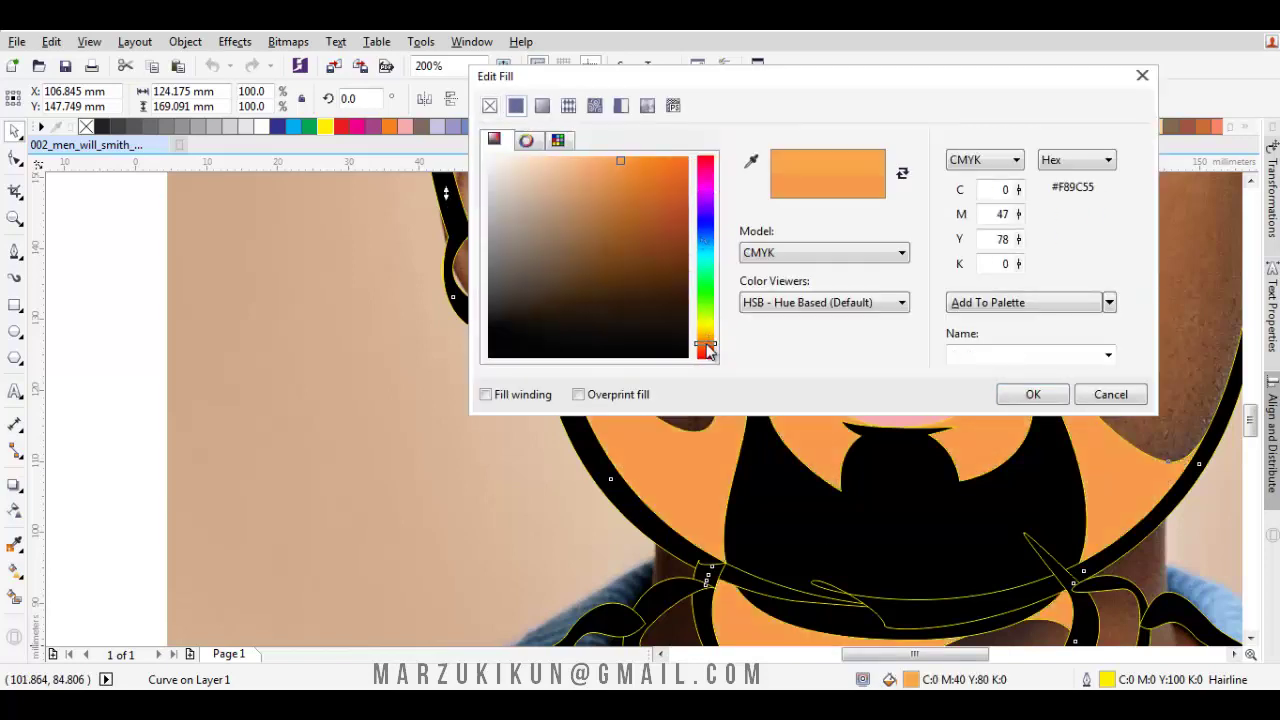
drag(600, 192, 616, 200)
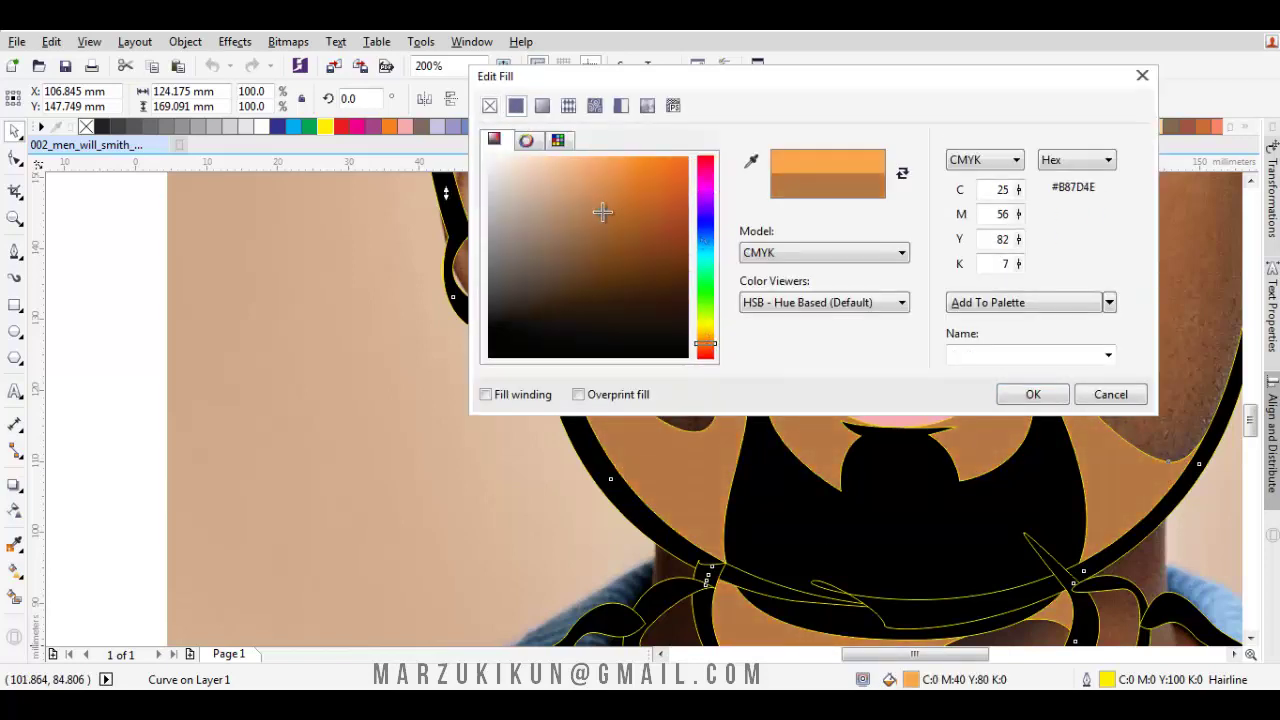
click(1033, 394)
scroll(1040, 400, down, 3)
key(Escape)
scroll(886, 362, up, 4)
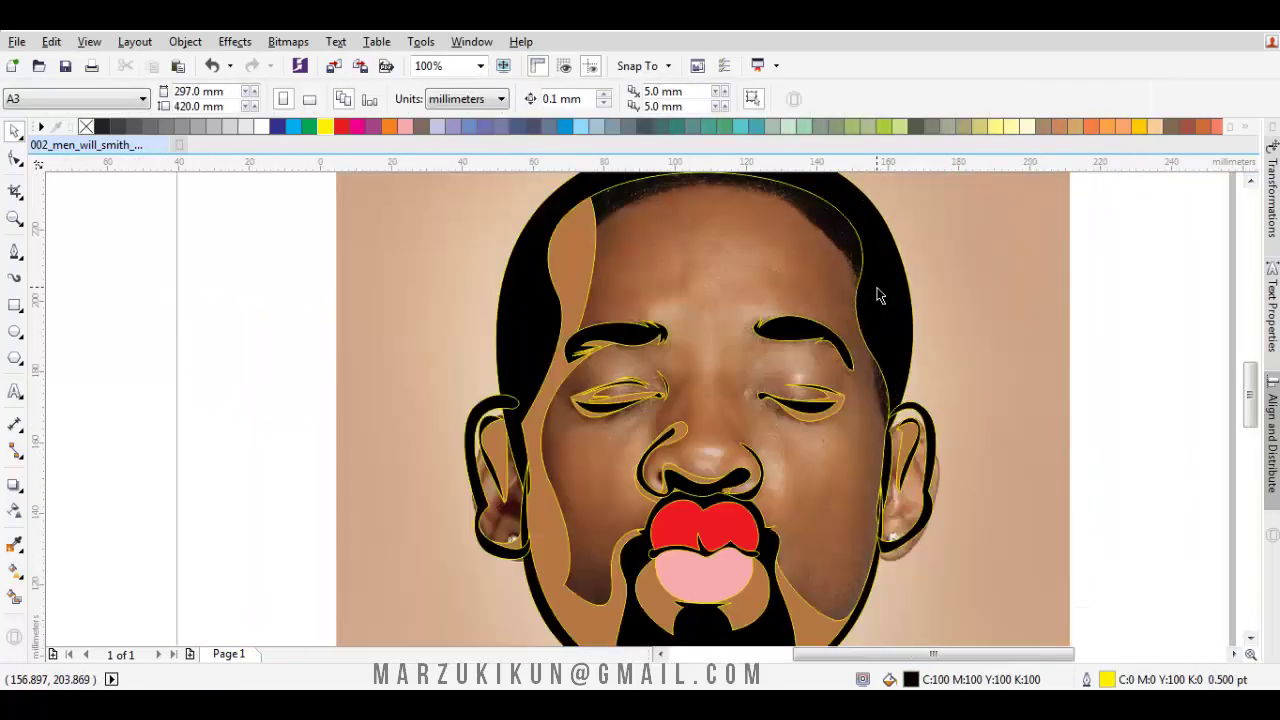
Draw a closed Bezier shading shape from the viewer-right ear past the eyebrow tail, up along the hairline and back through the hair.
scroll(960, 370, down, 3)
scroll(877, 505, up, 3)
key(F5)
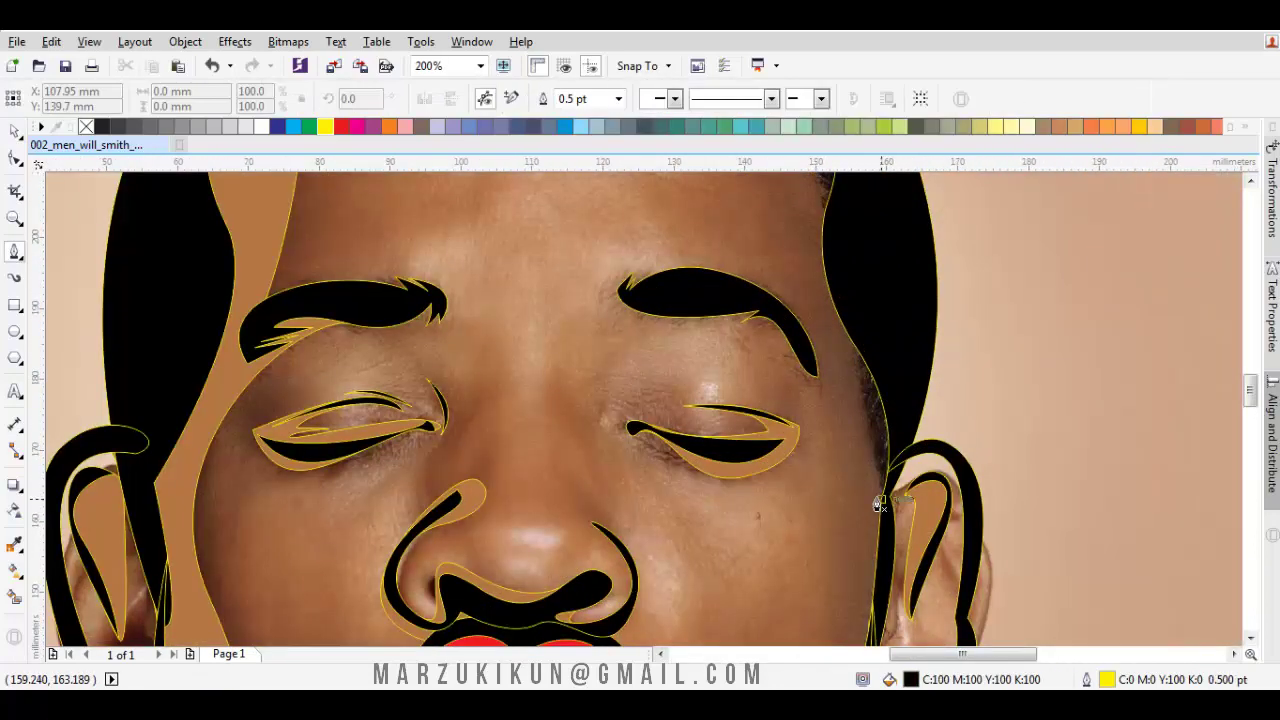
click(818, 330)
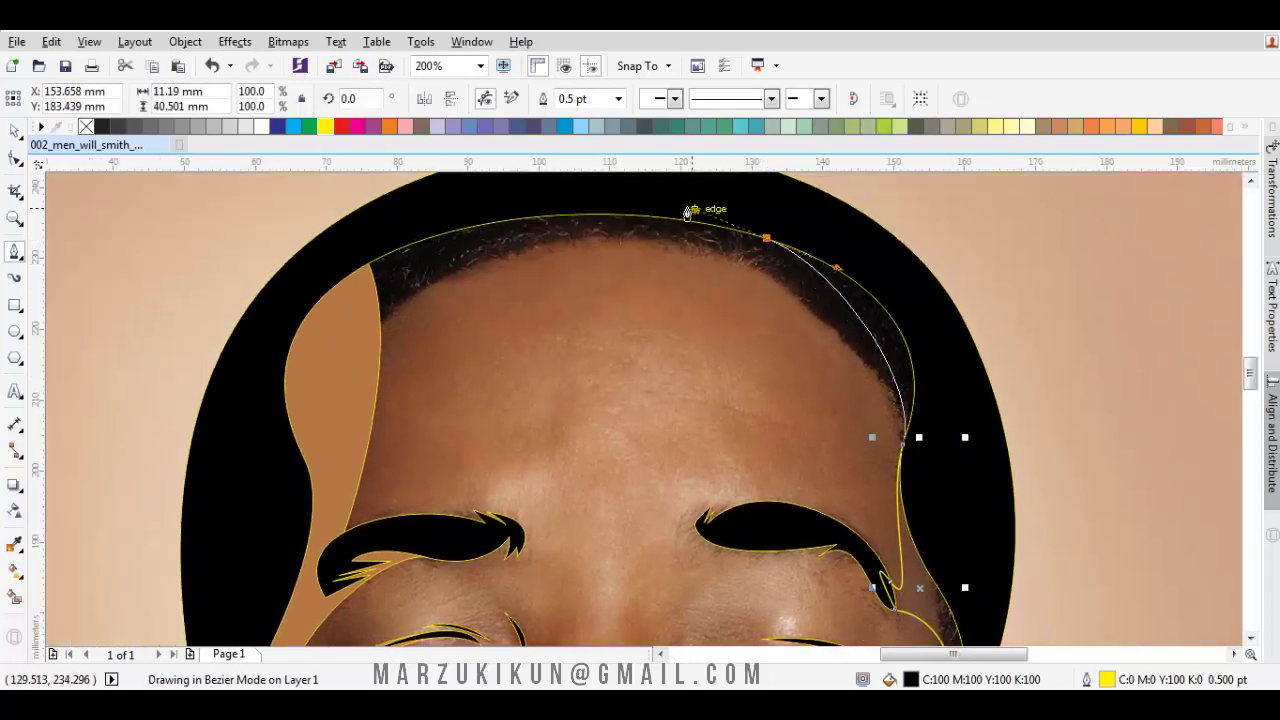
drag(760, 232, 643, 203)
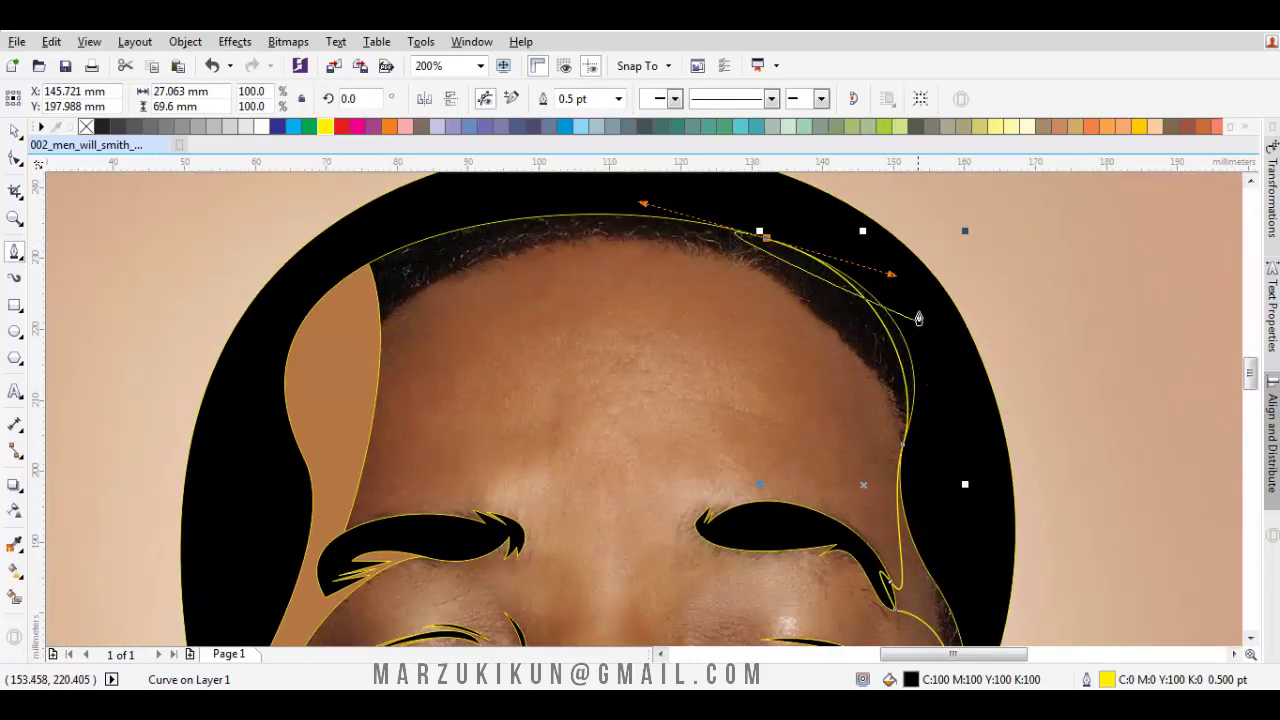
scroll(918, 318, down, 4)
scroll(975, 480, up, 1)
drag(964, 517, 950, 568)
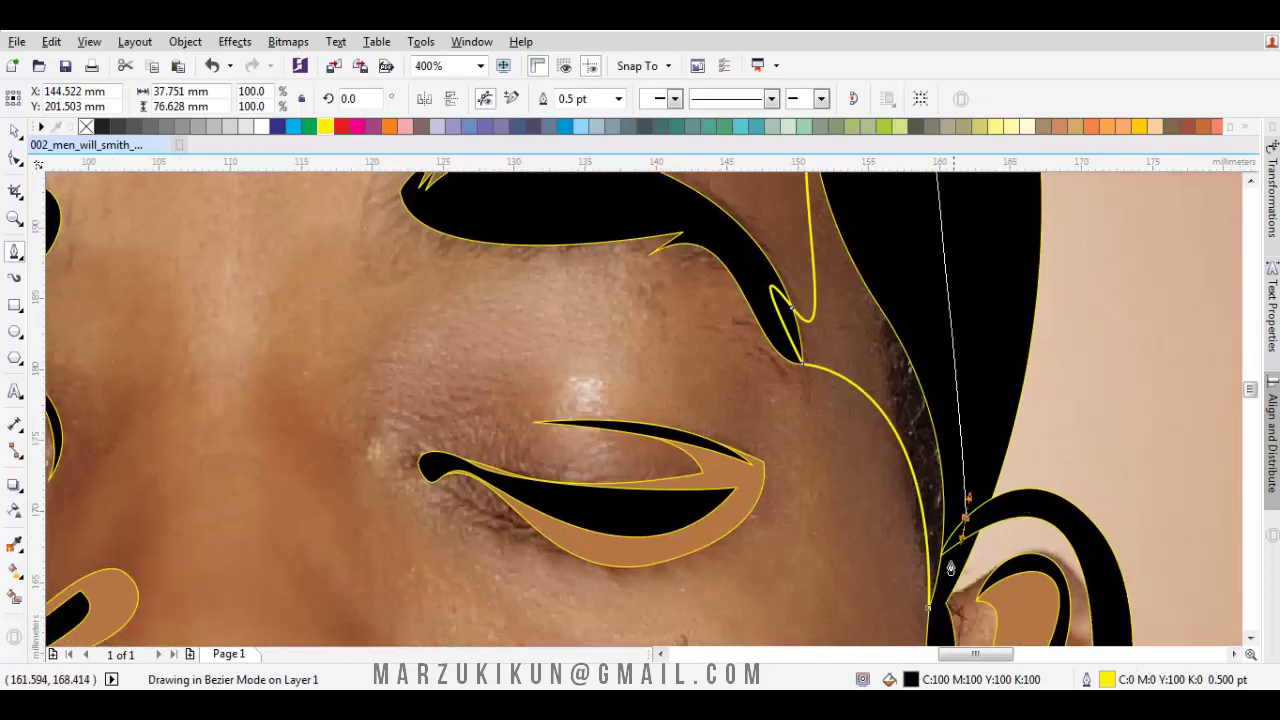
click(928, 606)
Merge the viewer-right temple and hairline shading with the brown face shading shape.
key(space)
shift+click(749, 484)
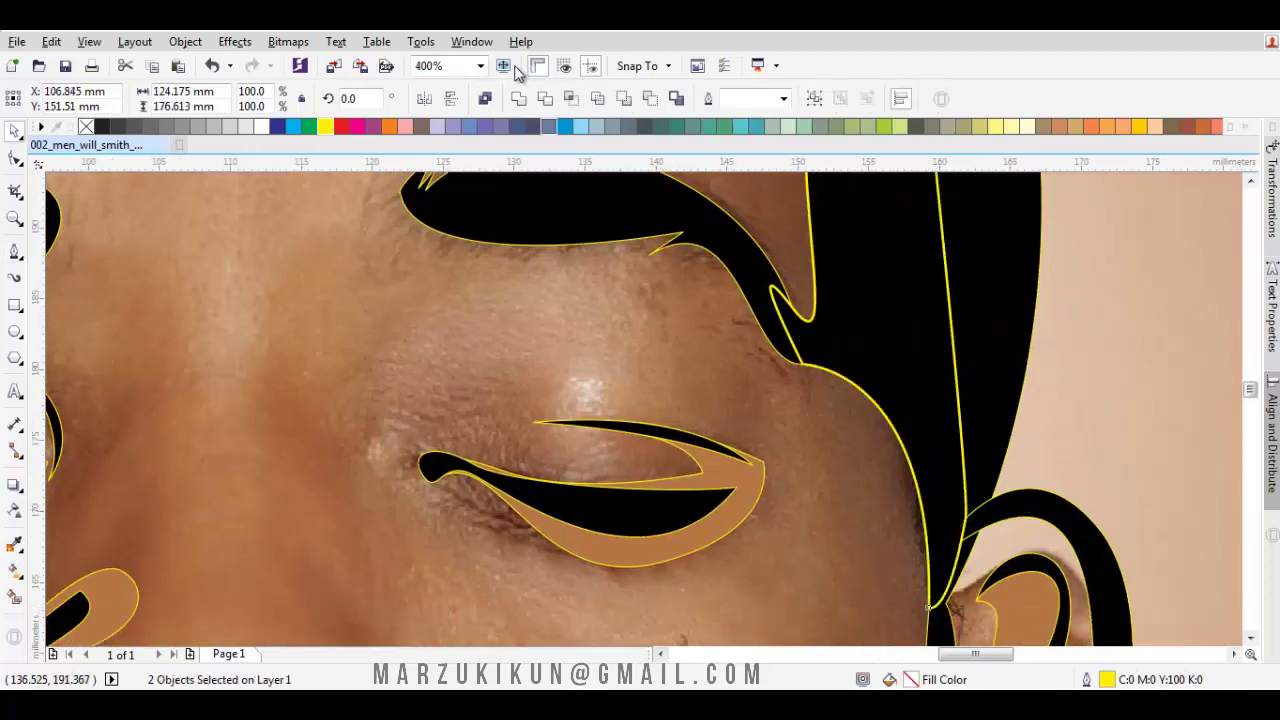
key(space)
scroll(701, 201, down, 2)
Sample the brown shading colour, lighten it to a soft tan, and fill the skin shape with it.
click(16, 546)
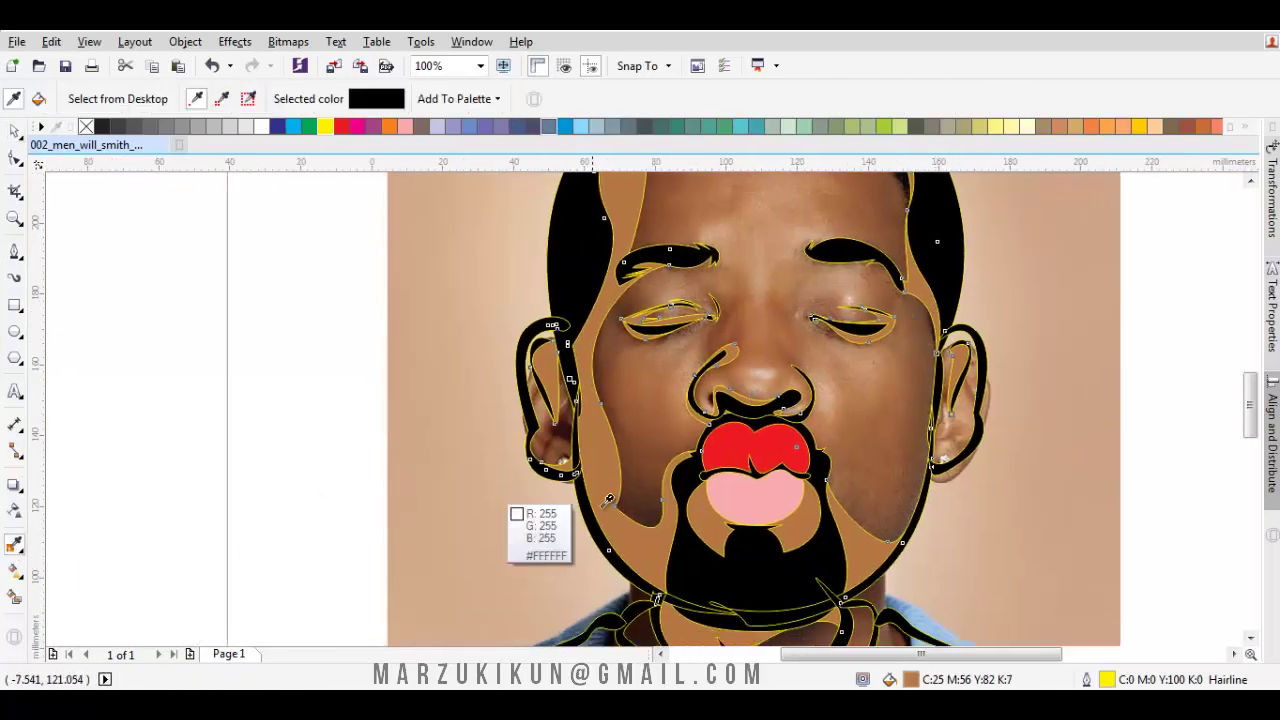
click(600, 503)
double_click(890, 679)
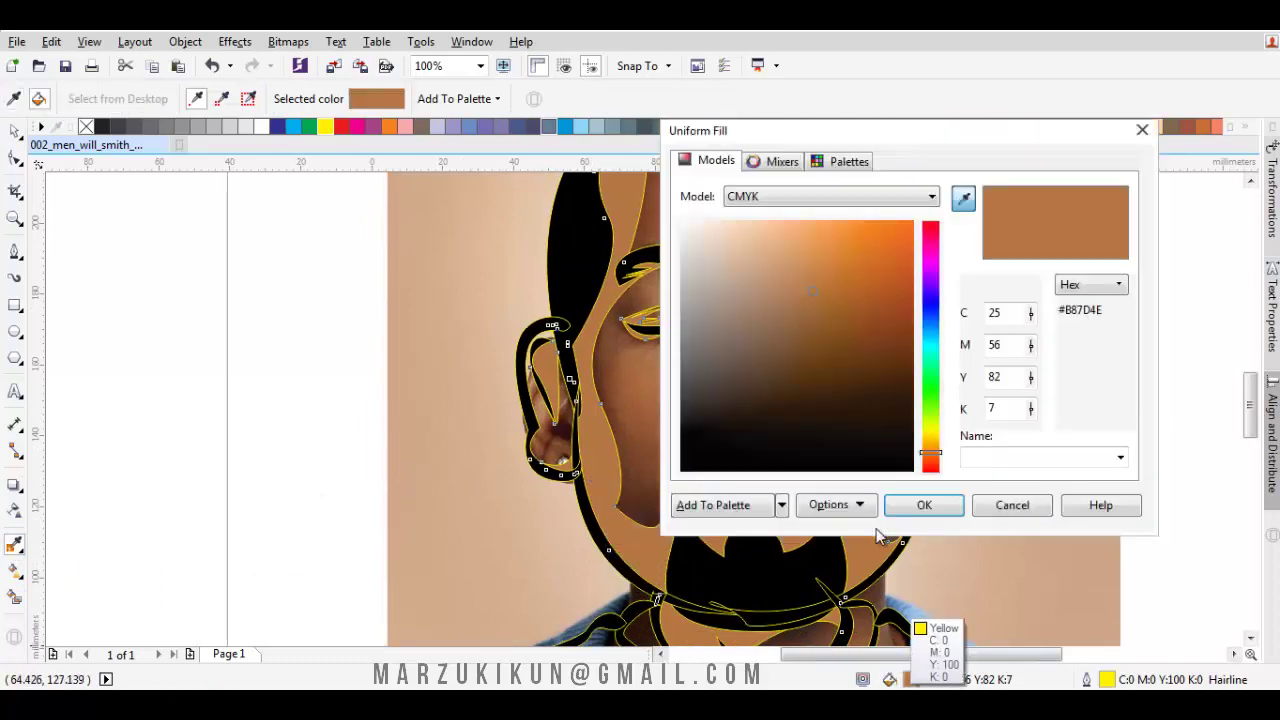
click(808, 264)
click(797, 254)
click(928, 505)
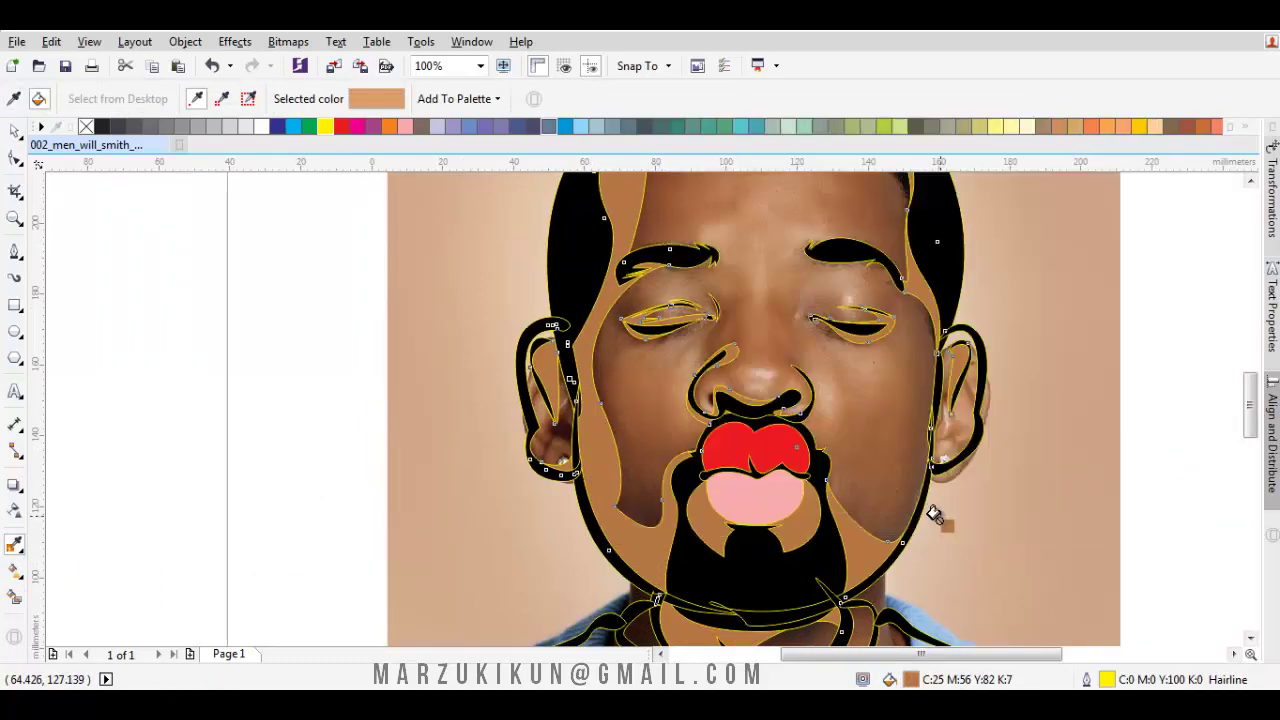
click(806, 388)
key(space)
Place an outline-free copy of the traced portrait beside the page and review its flat colours.
key(F3)
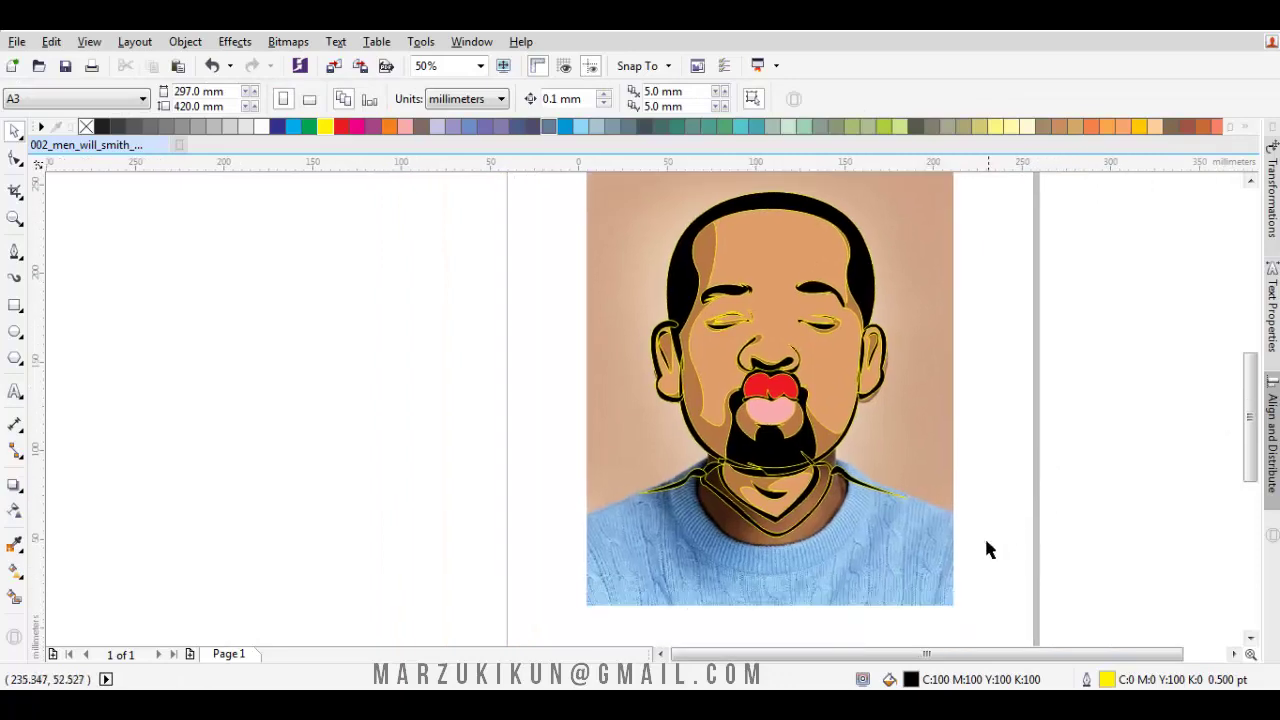
scroll(929, 505, down, 2)
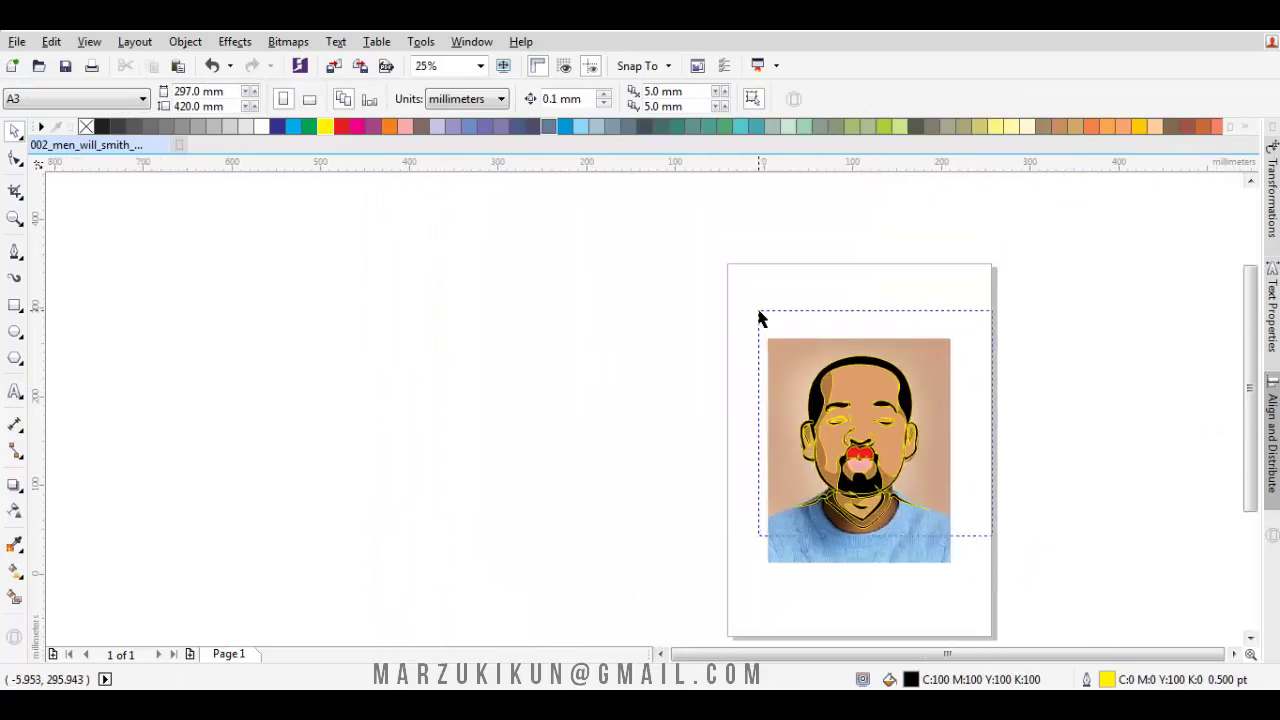
drag(758, 318, 758, 312)
drag(861, 376, 471, 371)
click(177, 249)
scroll(484, 453, up, 2)
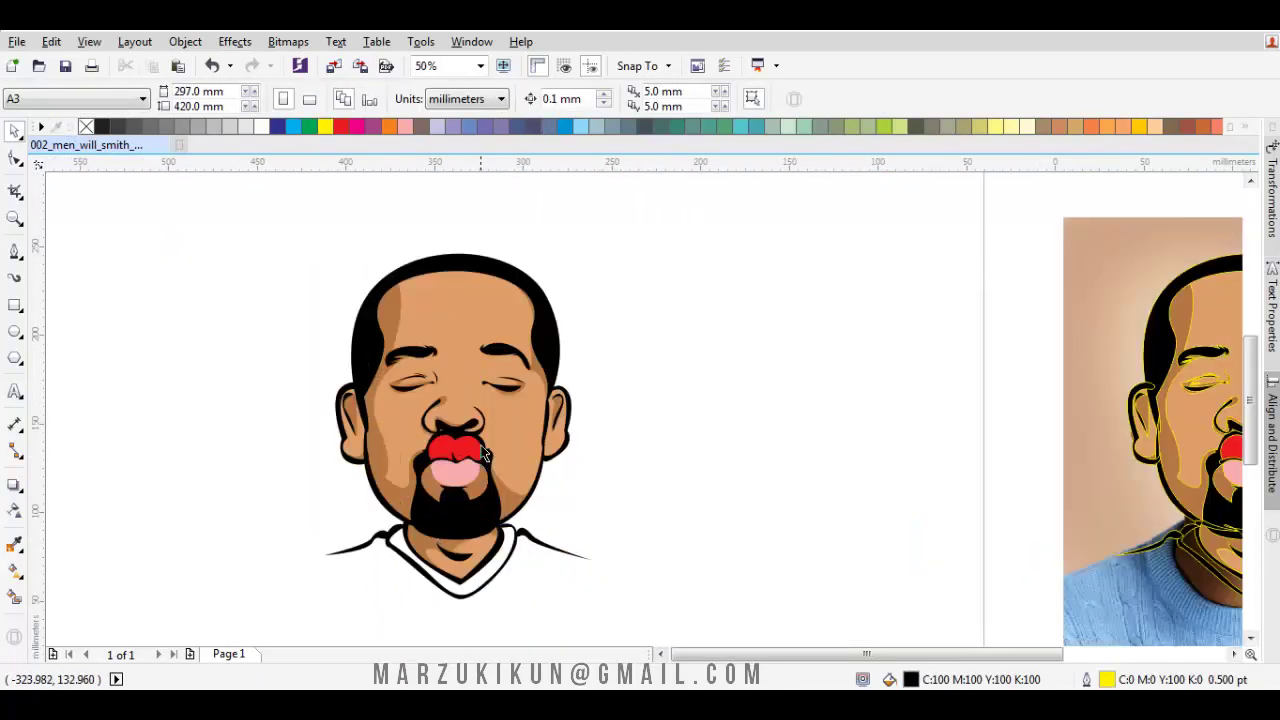
scroll(483, 453, down, 1)
scroll(477, 430, up, 2)
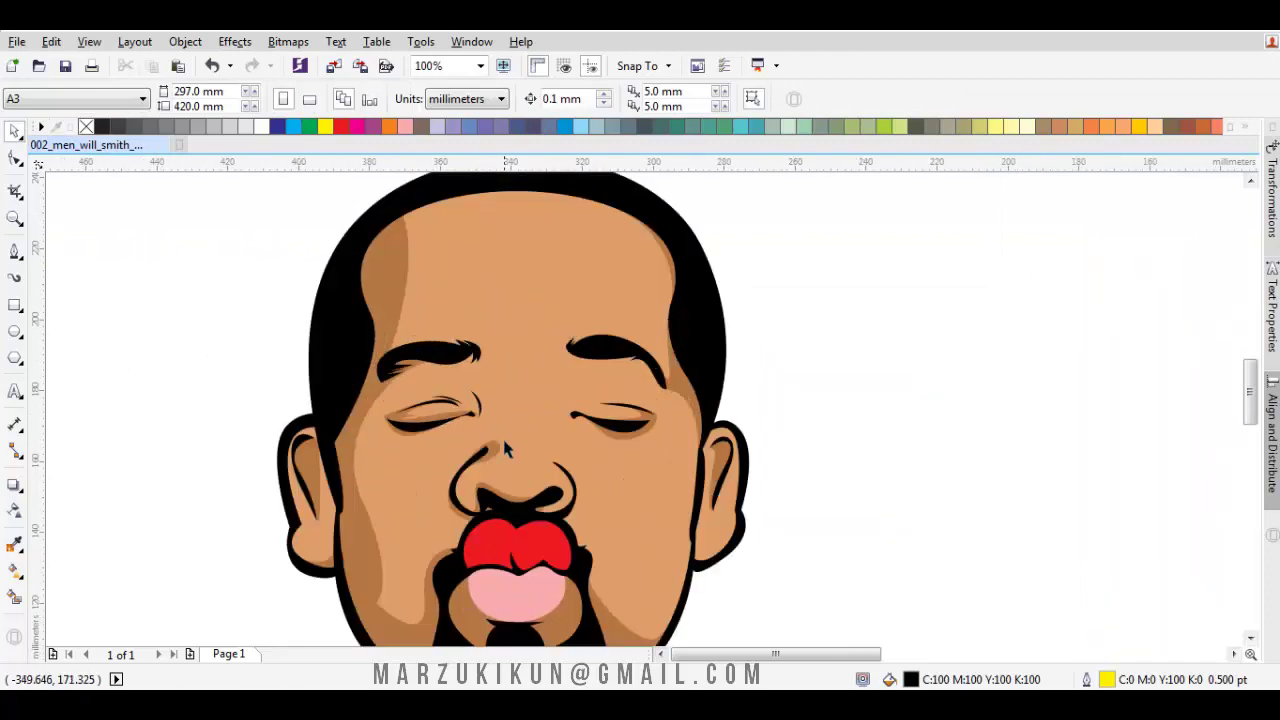
scroll(505, 450, down, 2)
scroll(804, 421, up, 1)
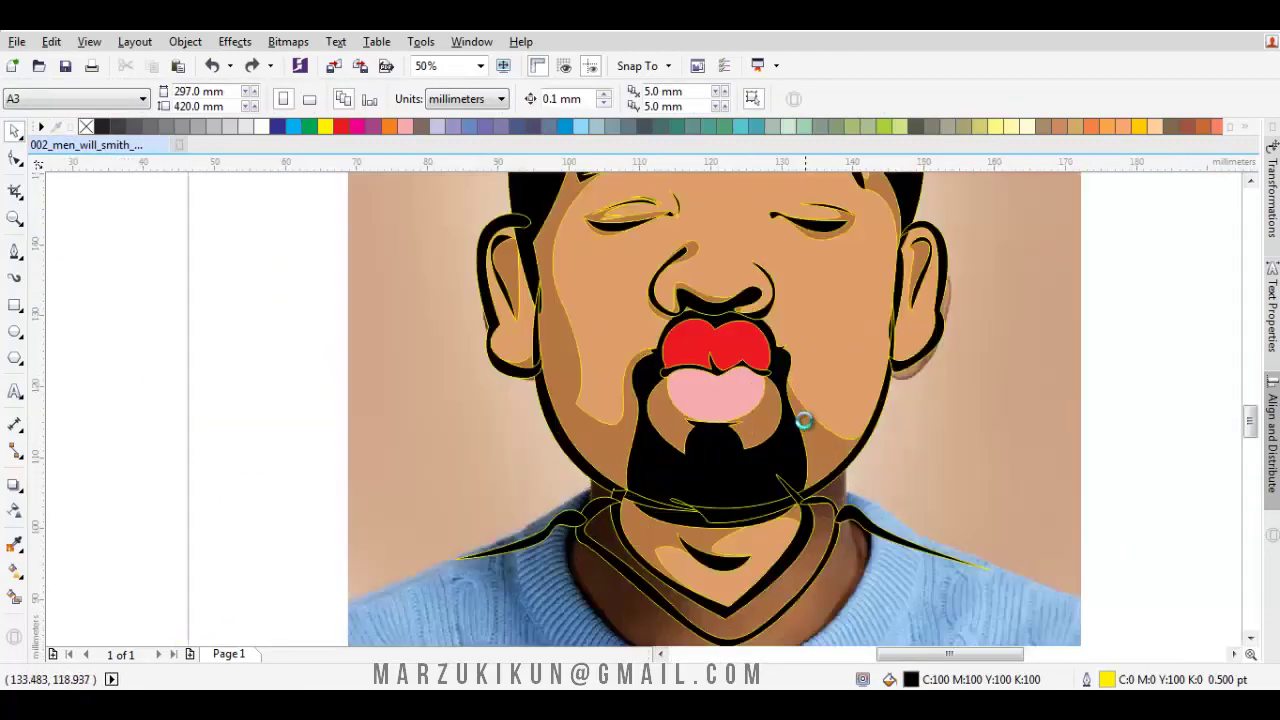
Reshape the beard's lower edge by moving its bottom middle node slightly down and adjusting its curve handle.
scroll(804, 421, up, 1)
scroll(820, 421, down, 2)
scroll(841, 421, up, 3)
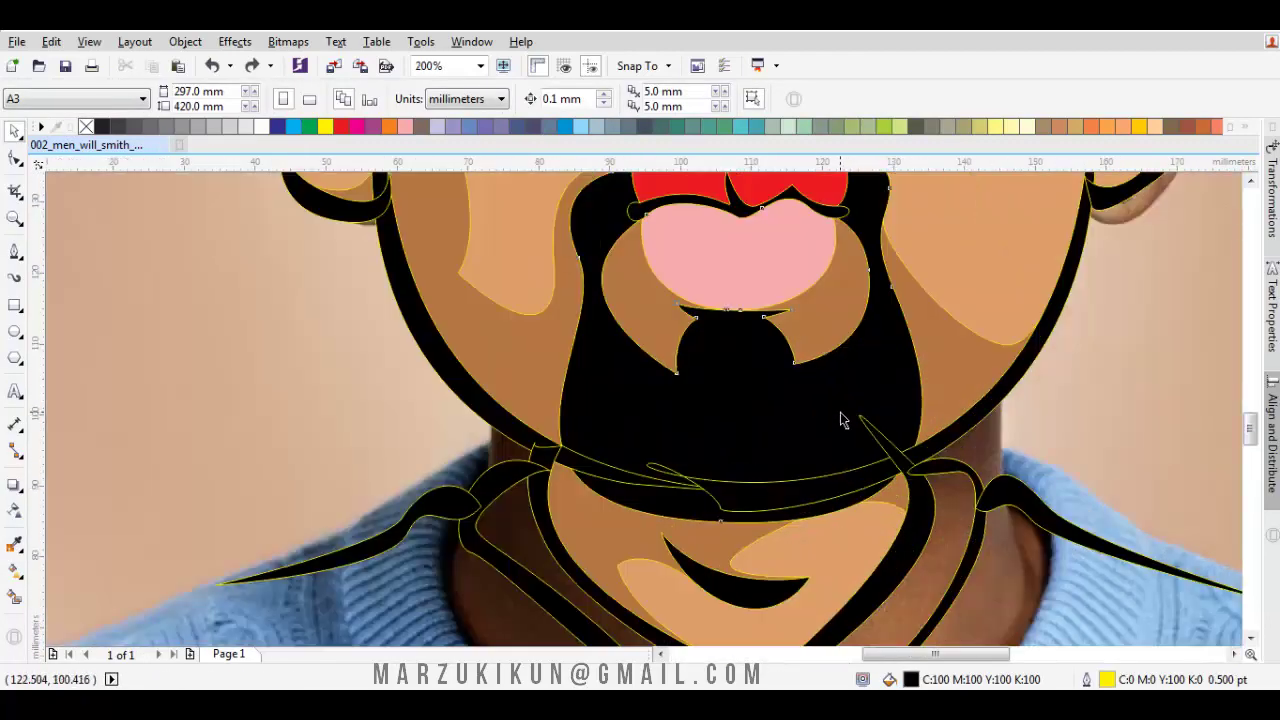
key(F10)
click(738, 513)
scroll(738, 513, up, 1)
drag(702, 540, 701, 550)
scroll(701, 545, down, 1)
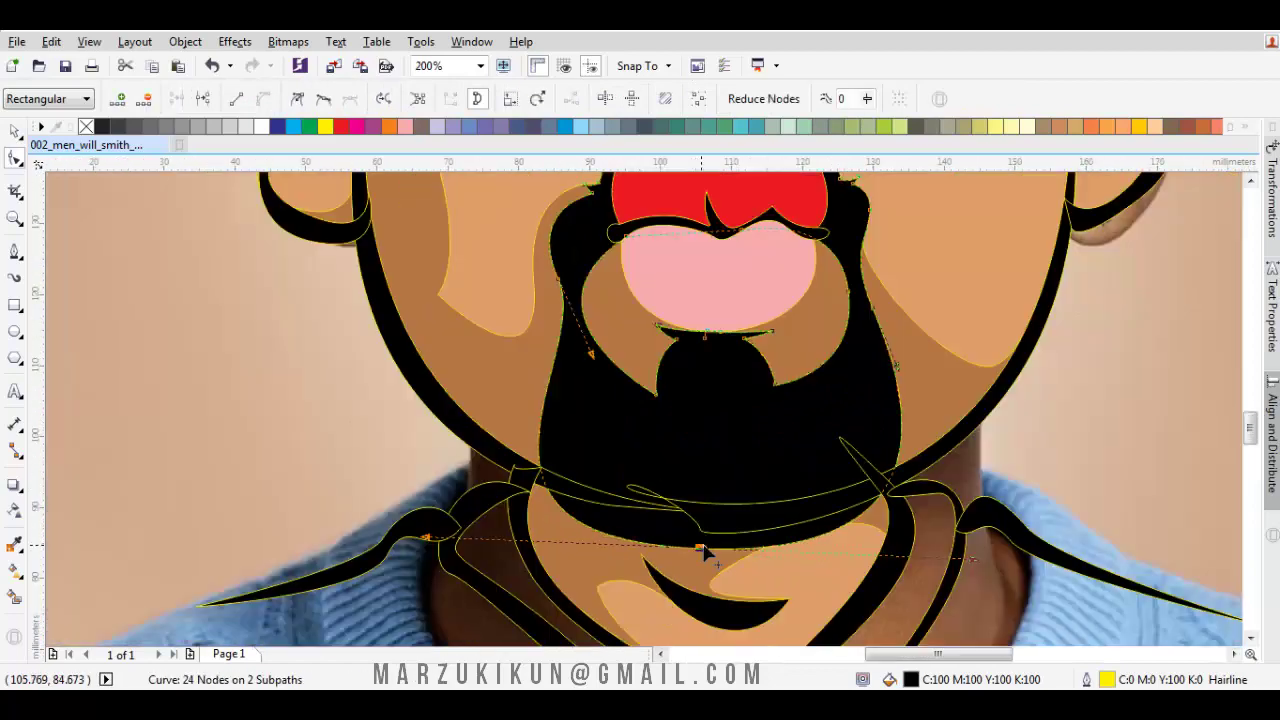
drag(437, 548, 449, 543)
key(space)
Draw a closed black highlight shape on the viewer-right brow bone, between the eyebrow and the closed eye.
scroll(863, 520, down, 1)
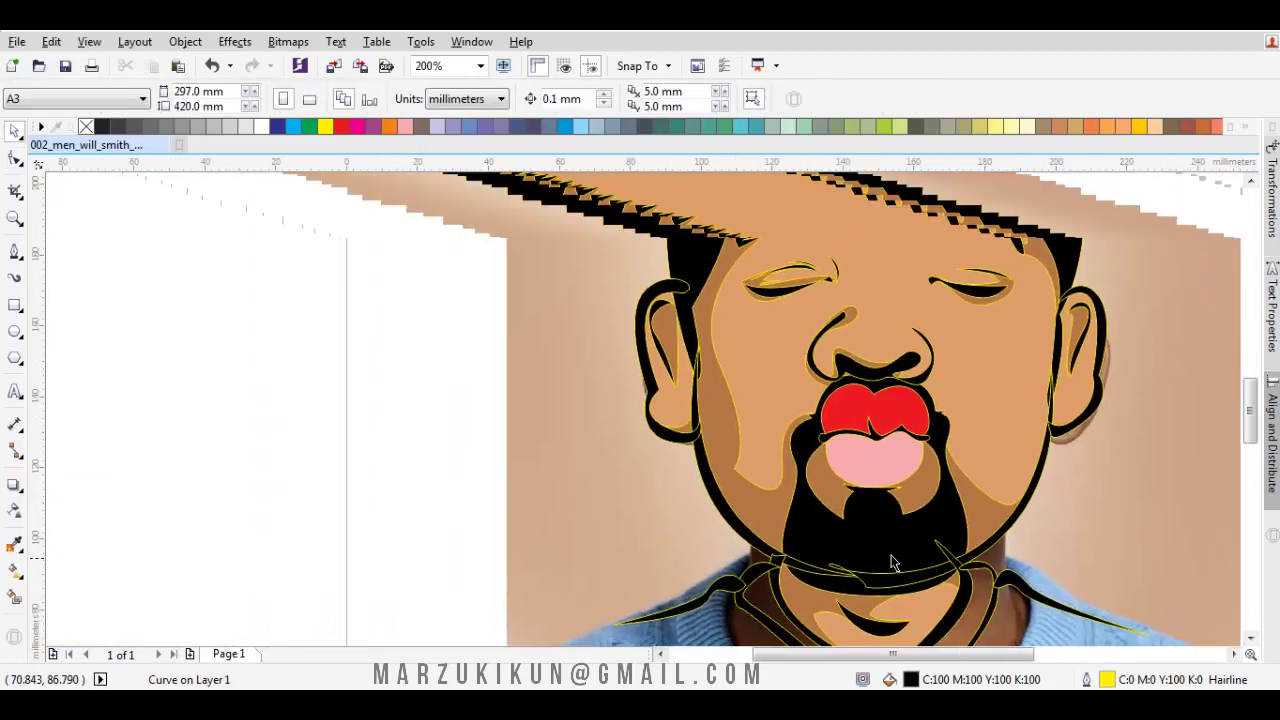
scroll(686, 371, up, 1)
scroll(686, 371, down, 2)
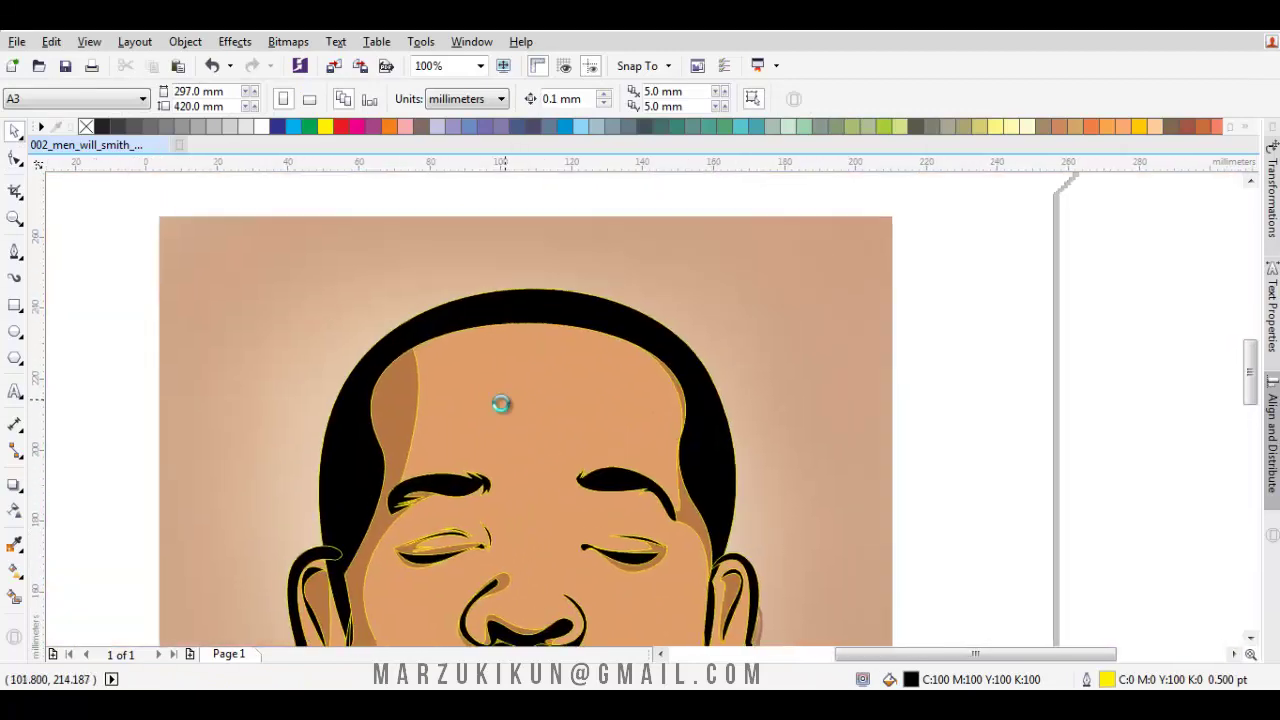
mouse_move(677, 393)
mouse_down()
mouse_move(277, 374)
mouse_move(443, 383)
mouse_move(637, 432)
mouse_up()
scroll(637, 432, up, 1)
key(F5)
scroll(824, 464, up, 2)
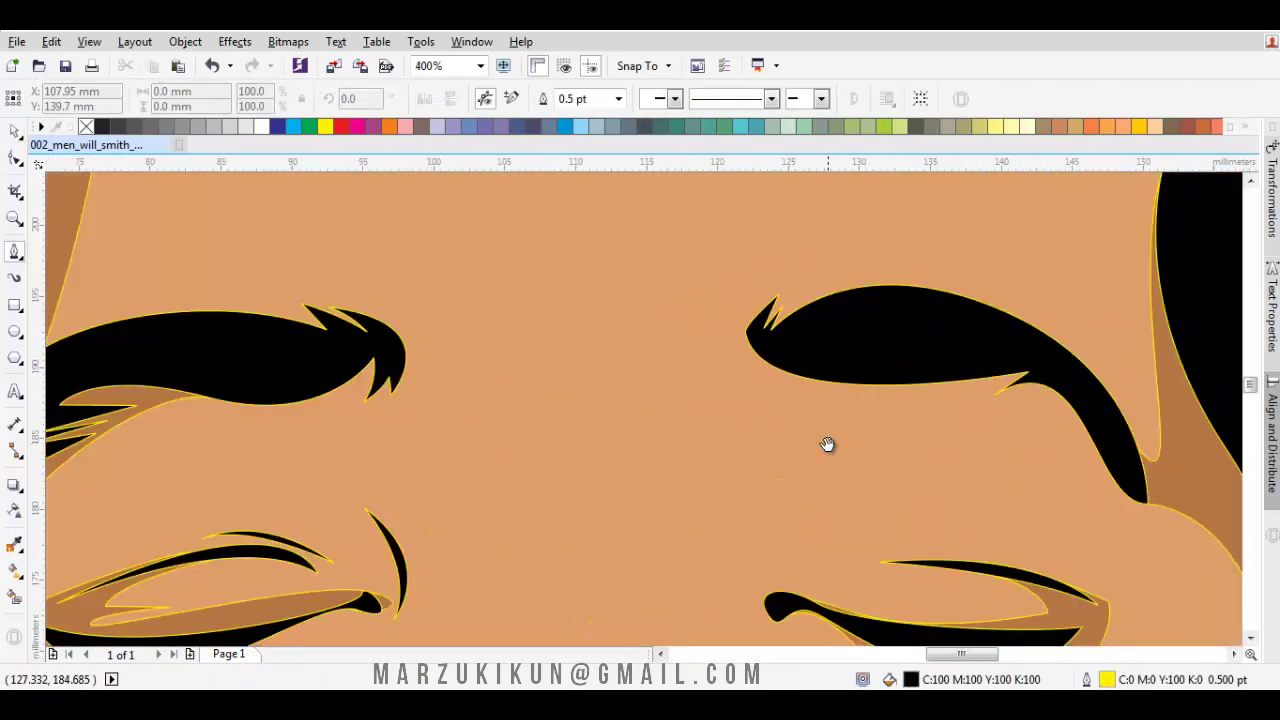
click(955, 533)
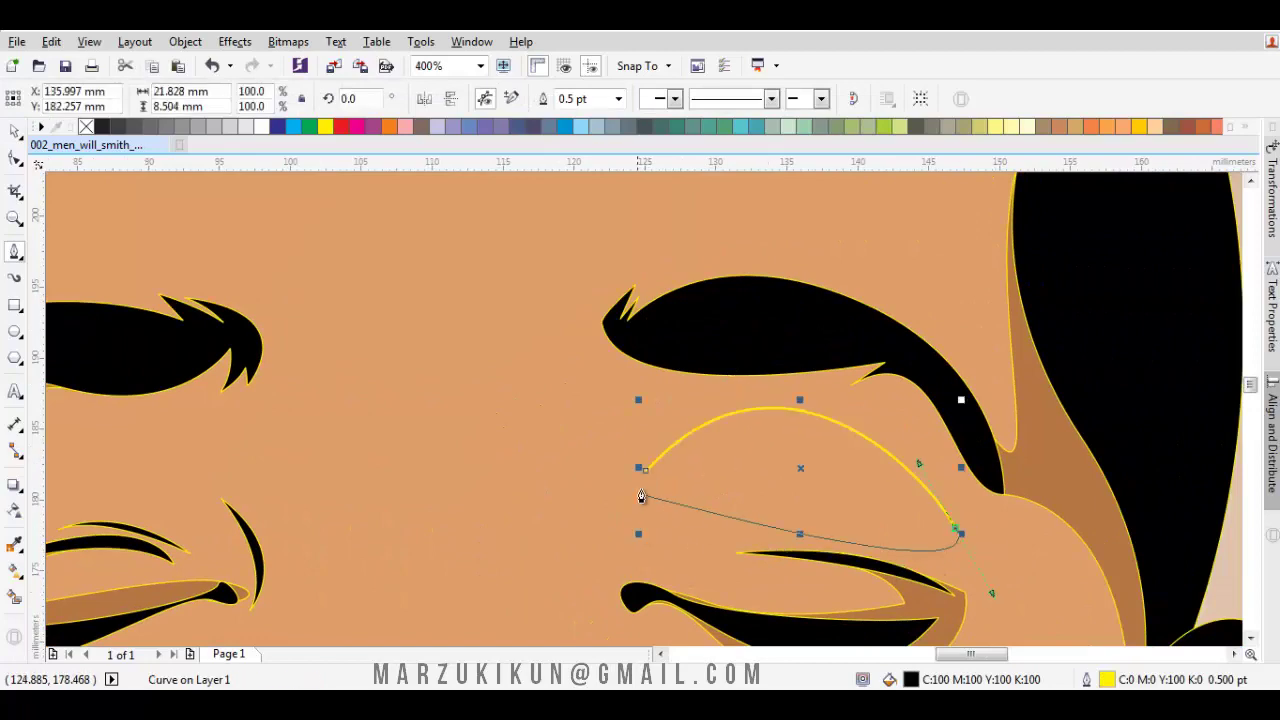
scroll(803, 376, down, 1)
Draw a closed highlight shape over the tip of the nose and weld it with the brow-bone highlight.
click(758, 400)
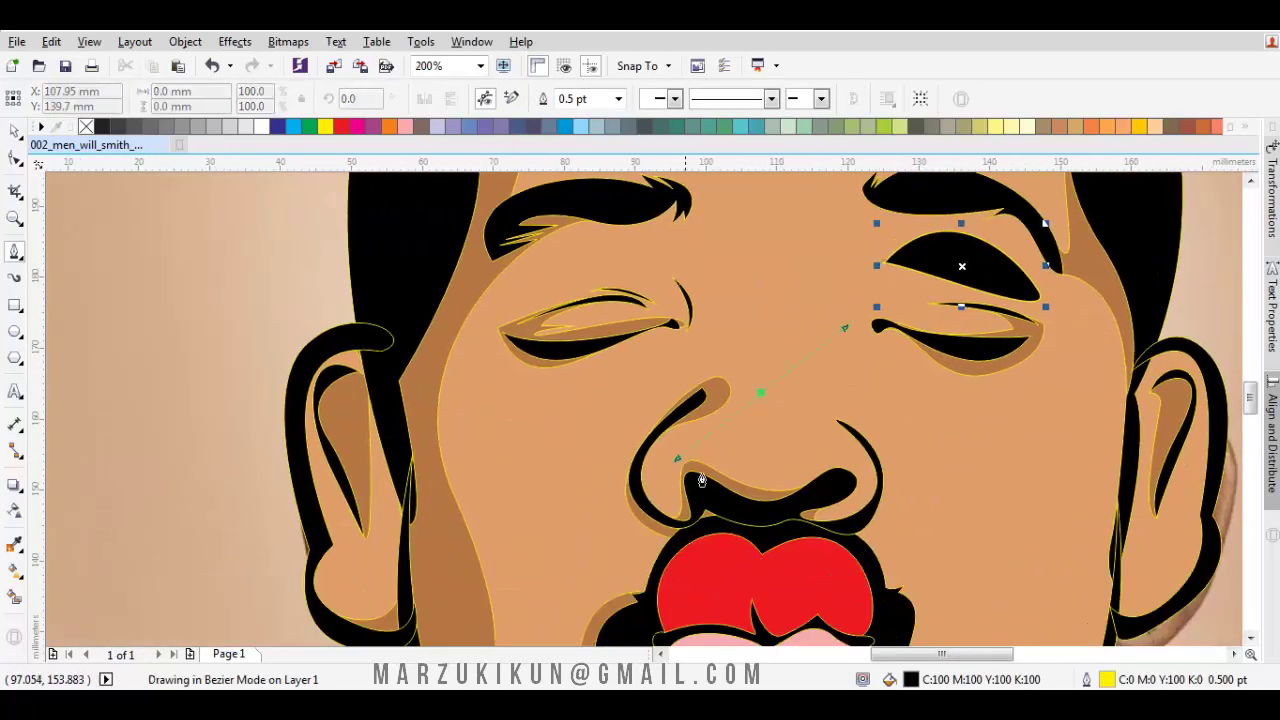
scroll(775, 480, up, 1)
drag(800, 478, 784, 345)
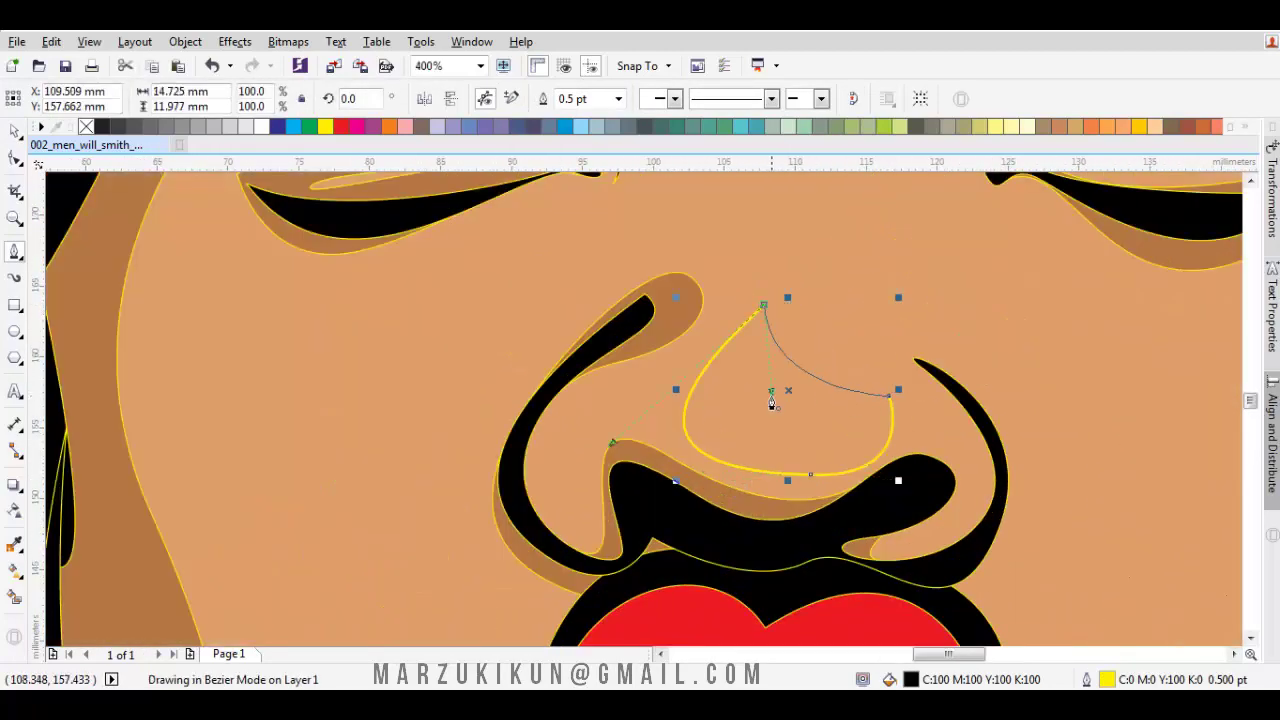
drag(771, 403, 810, 477)
key(space)
scroll(810, 477, down, 2)
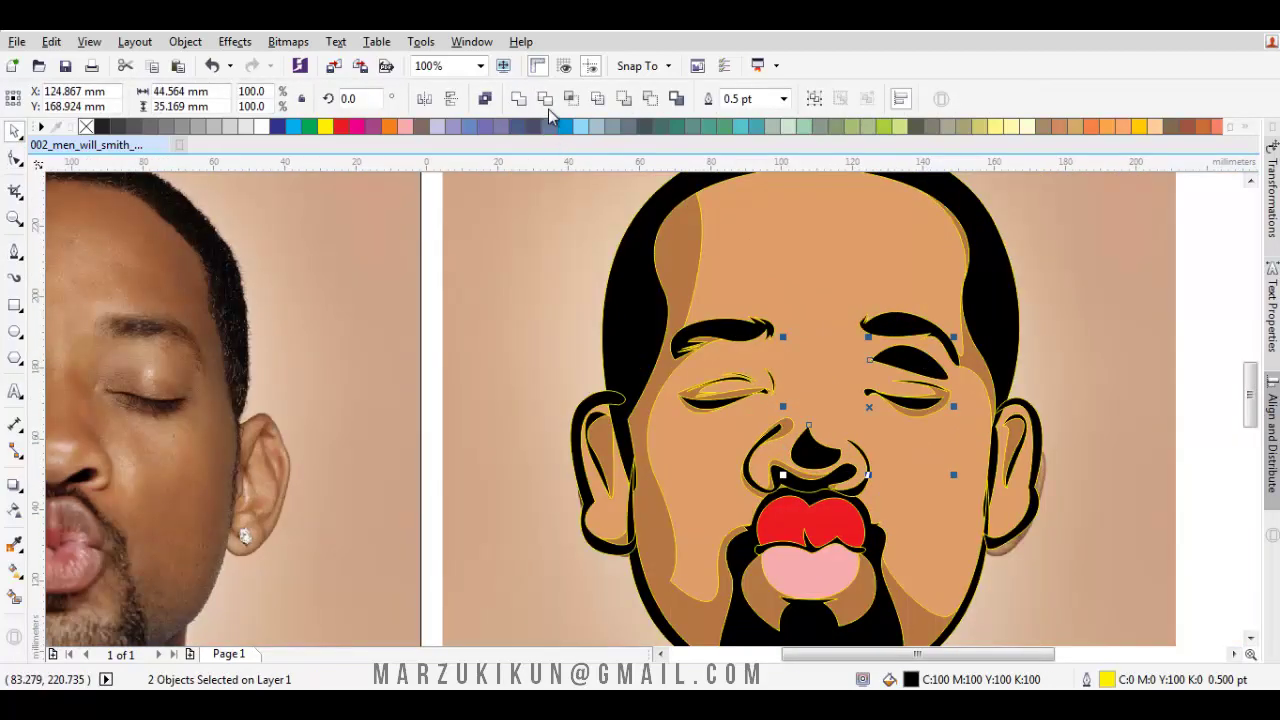
key(space)
Draw a large closed highlight shape, about 54 by 44 mm, across the forehead with a point running down between the eyebrows.
scroll(910, 290, up, 2)
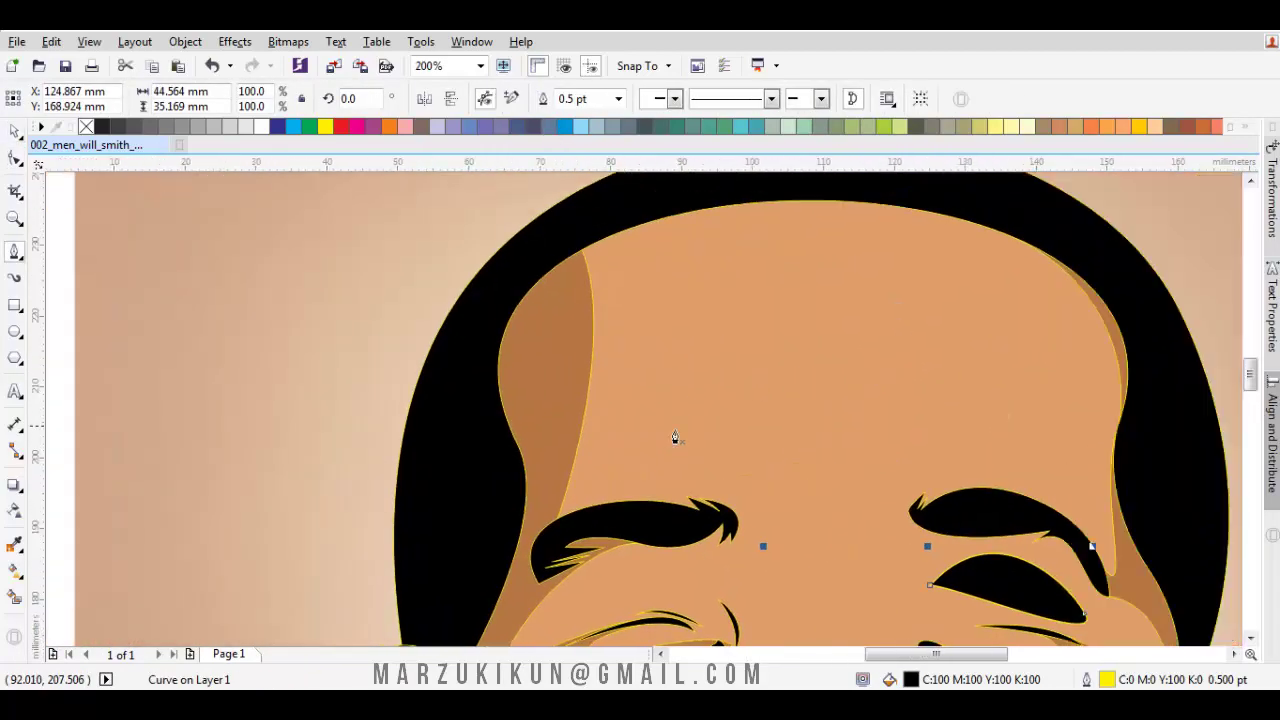
drag(669, 445, 600, 380)
drag(857, 309, 948, 342)
drag(866, 428, 888, 459)
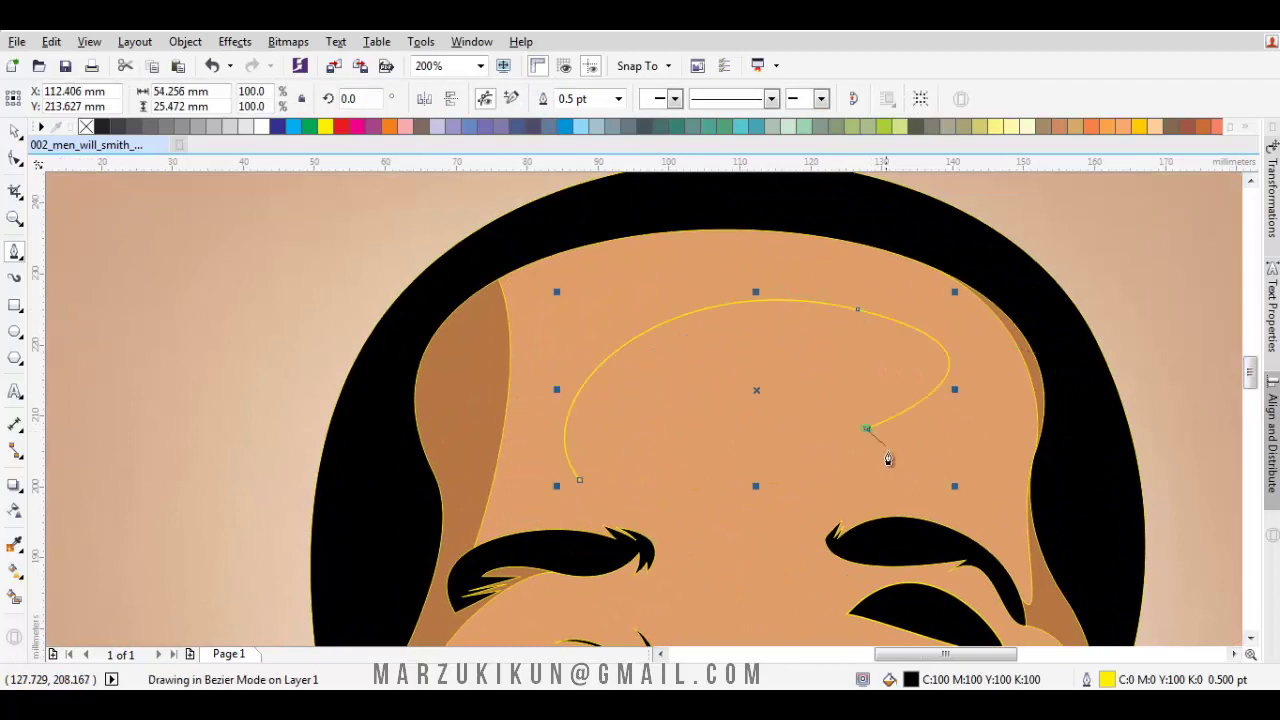
drag(710, 508, 710, 508)
scroll(710, 508, down, 2)
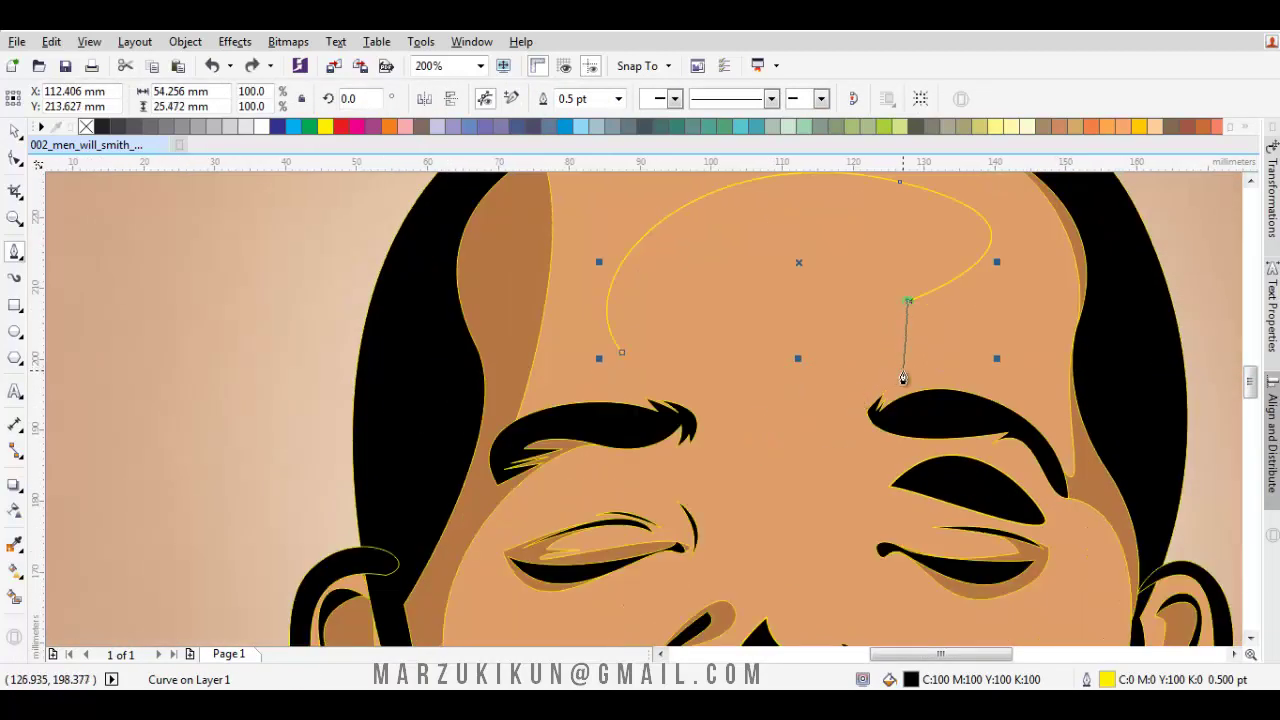
click(769, 482)
drag(622, 352, 757, 377)
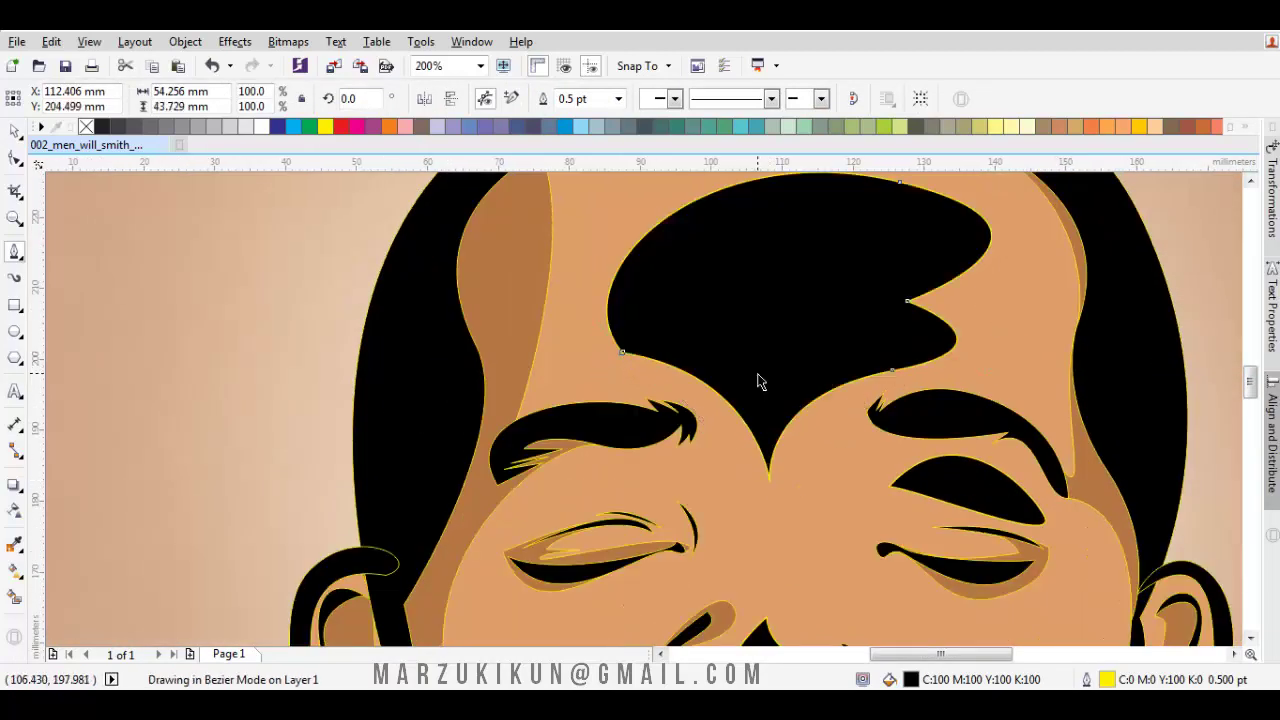
Reshape the forehead highlight's lower point into a rounded tip reaching further down toward the nose bridge.
key(space)
key(F10)
click(770, 480)
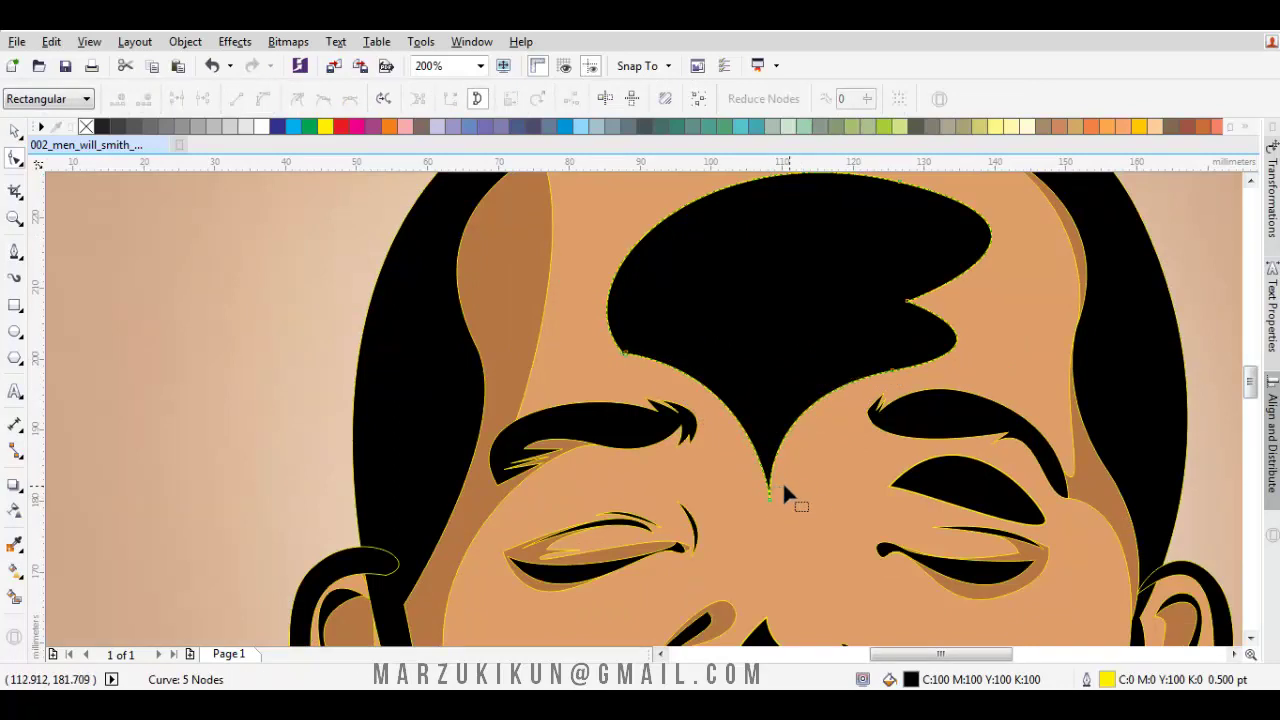
mouse_move(782, 481)
mouse_down()
mouse_move(798, 483)
mouse_move(773, 502)
mouse_up()
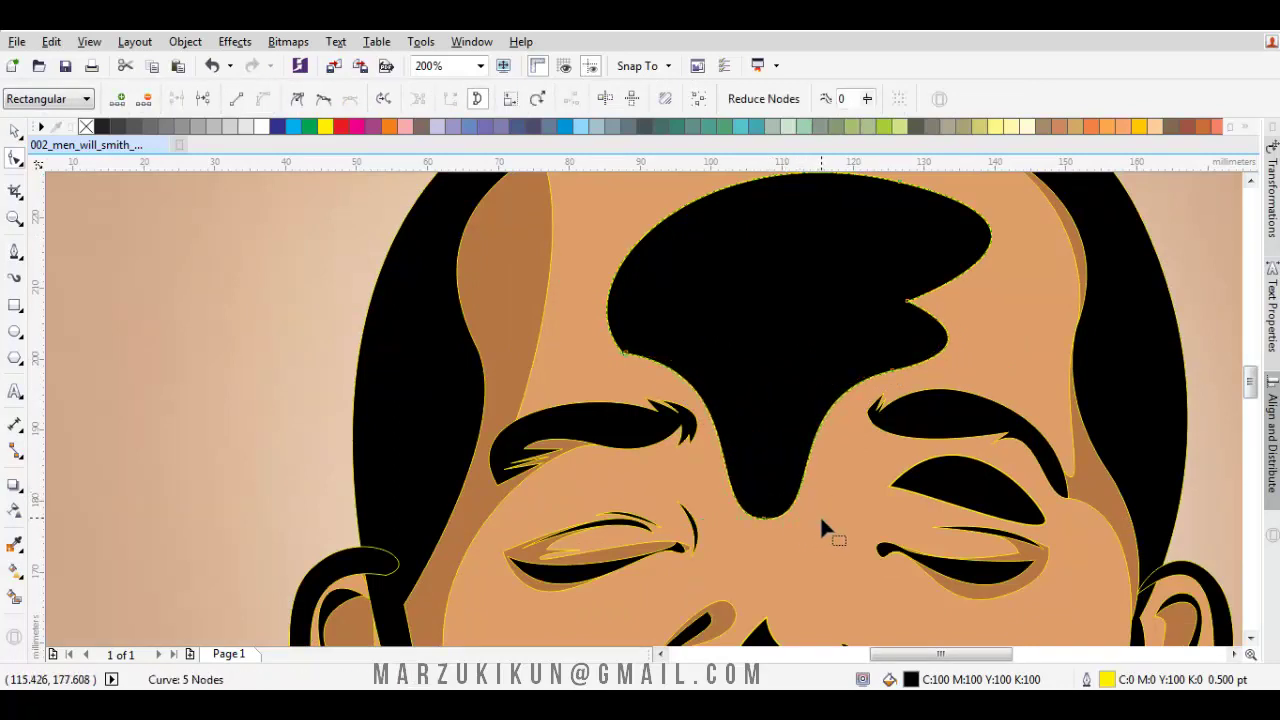
click(770, 517)
Weld the forehead highlight with the existing brow-bone and nose highlights.
key(space)
shift+click(718, 535)
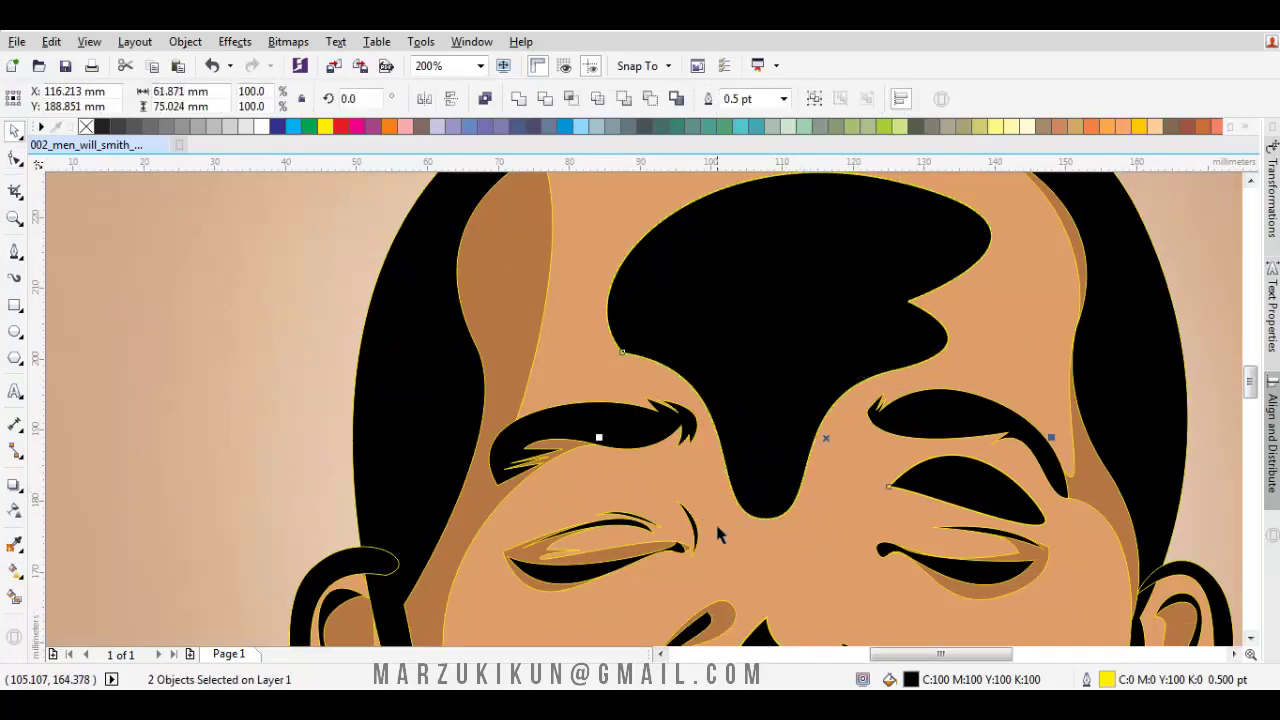
click(806, 349)
Draw a closed teardrop highlight on the viewer-right cheek beside the nose and weld it with the other face highlights.
scroll(806, 349, down, 4)
scroll(877, 366, up, 4)
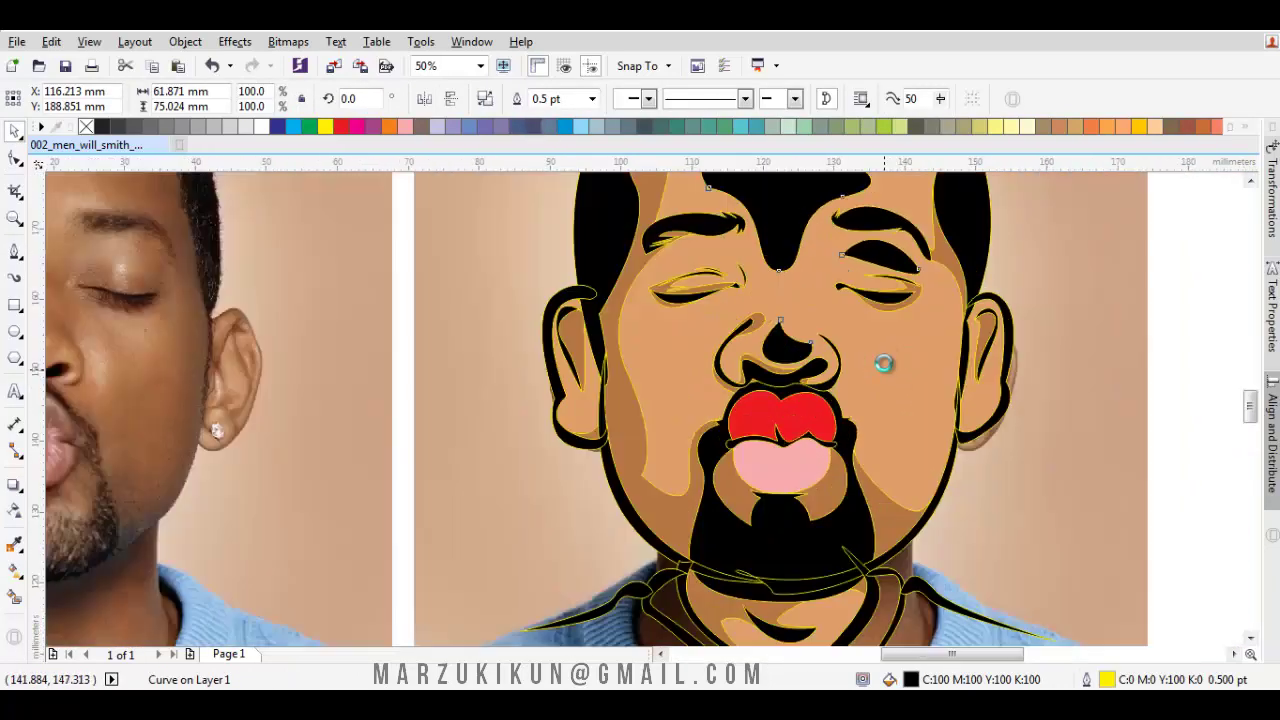
key(F5)
click(672, 300)
click(876, 470)
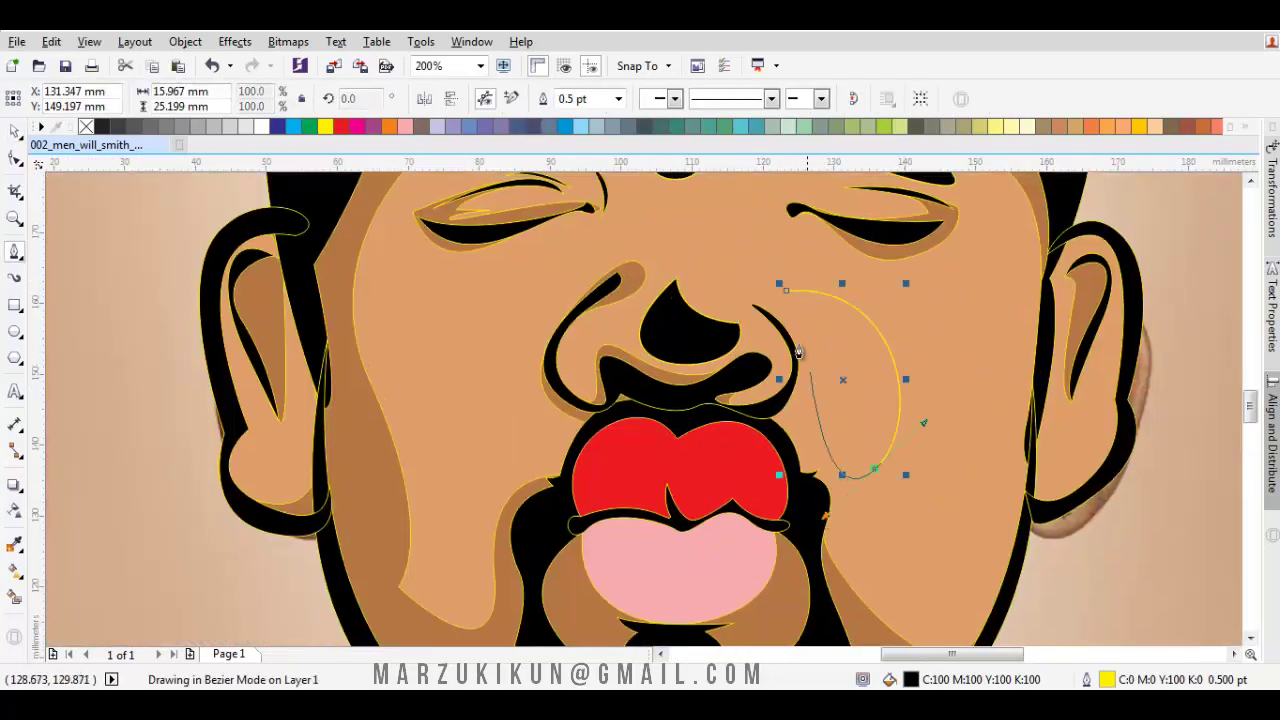
click(787, 291)
key(space)
click(102, 126)
Draw a closed highlight about 16 by 26 mm on the viewer-left cheek and weld it with the other face highlights.
key(F5)
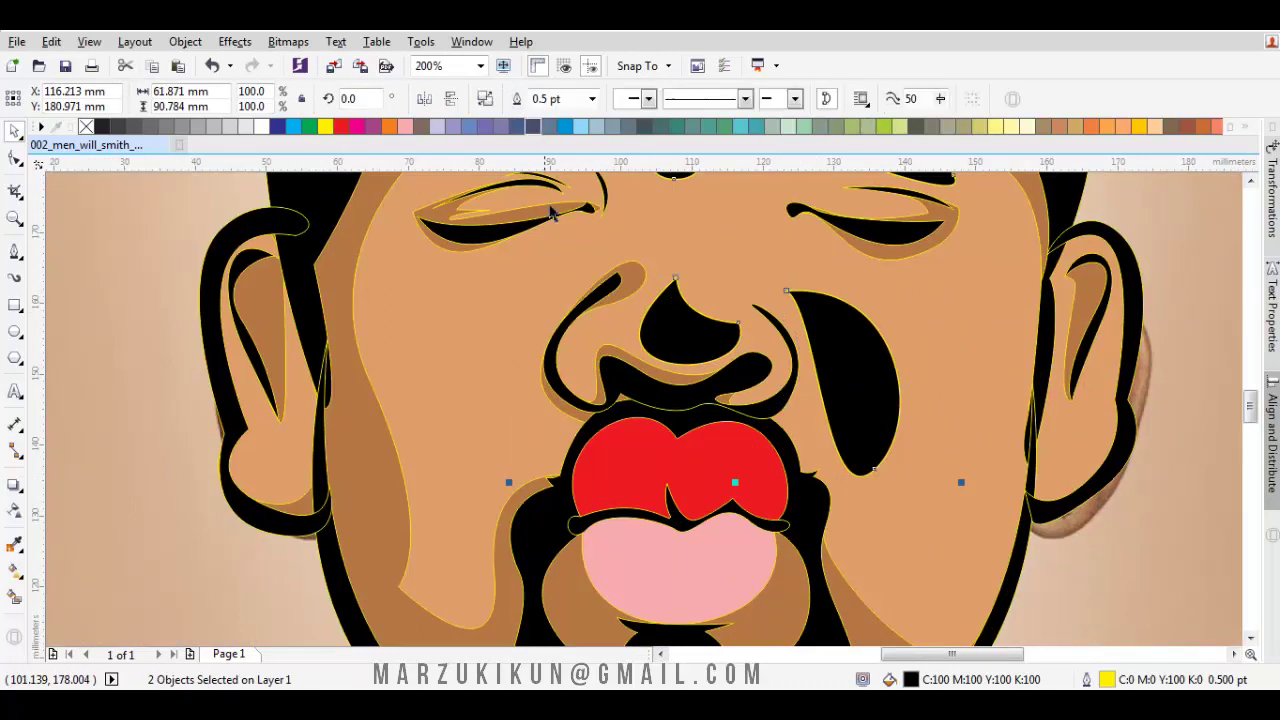
drag(576, 258, 712, 231)
drag(546, 455, 575, 460)
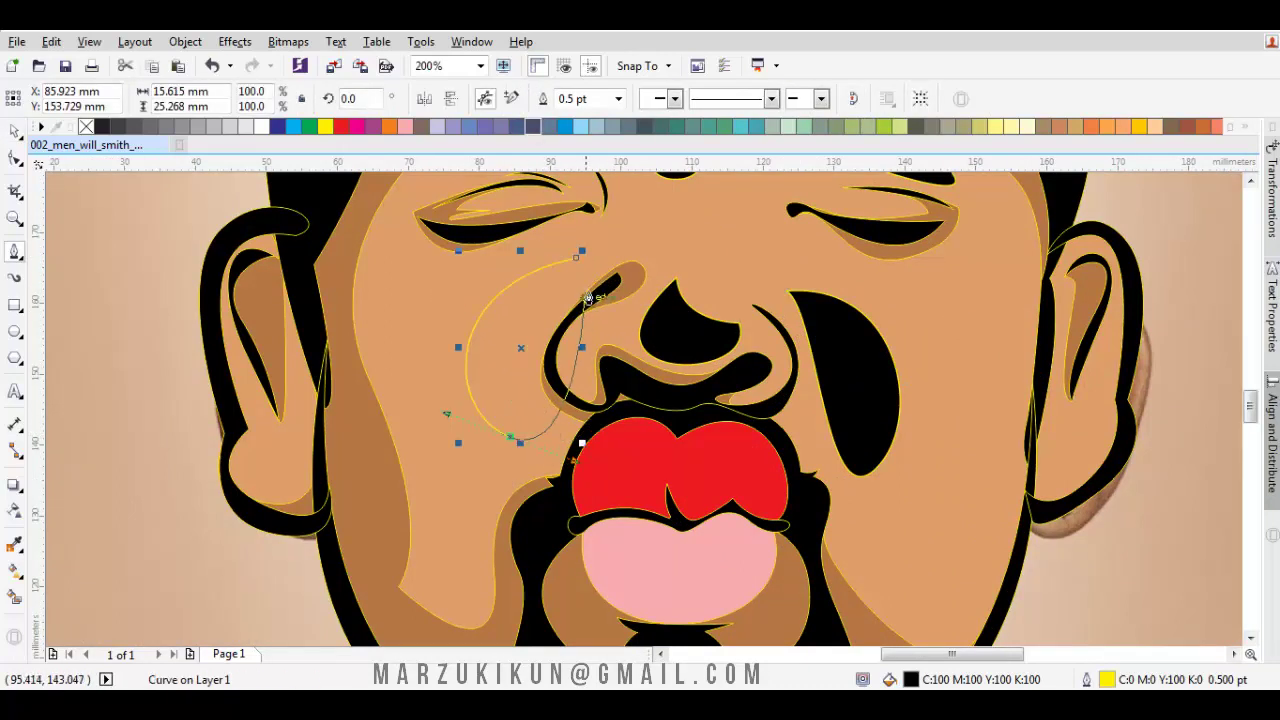
drag(520, 327, 598, 264)
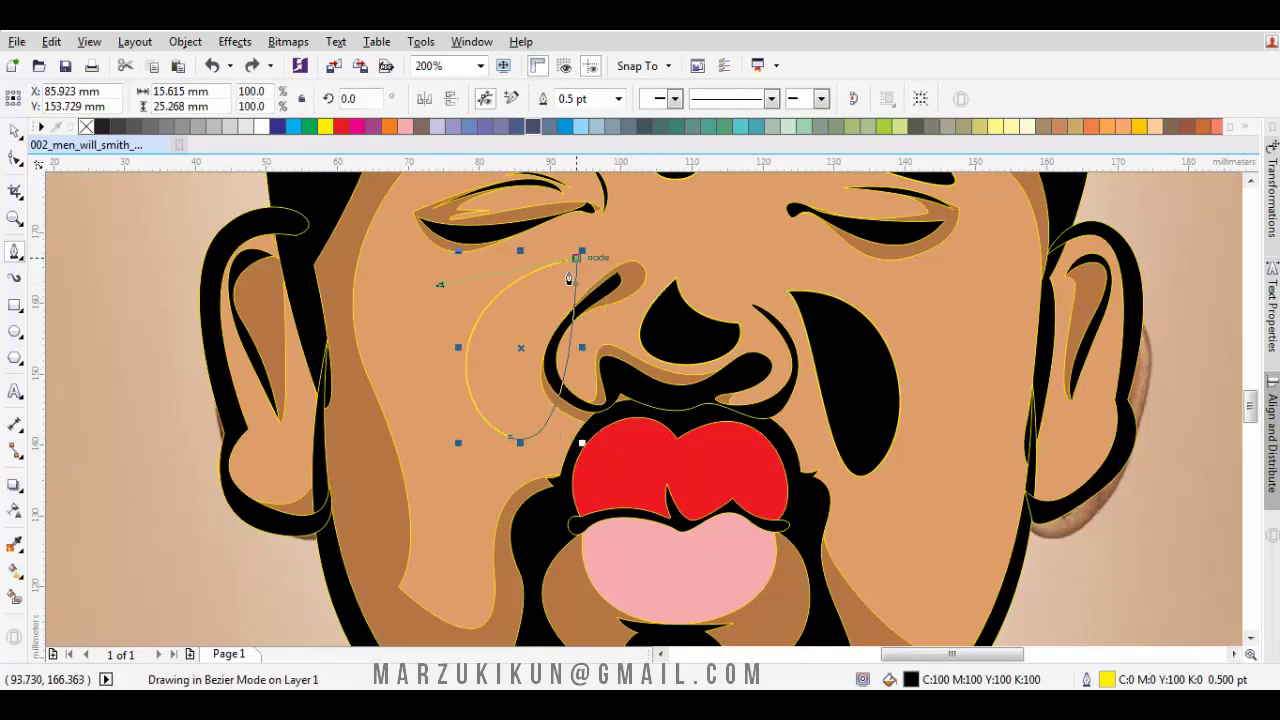
key(F3)
key(F3)
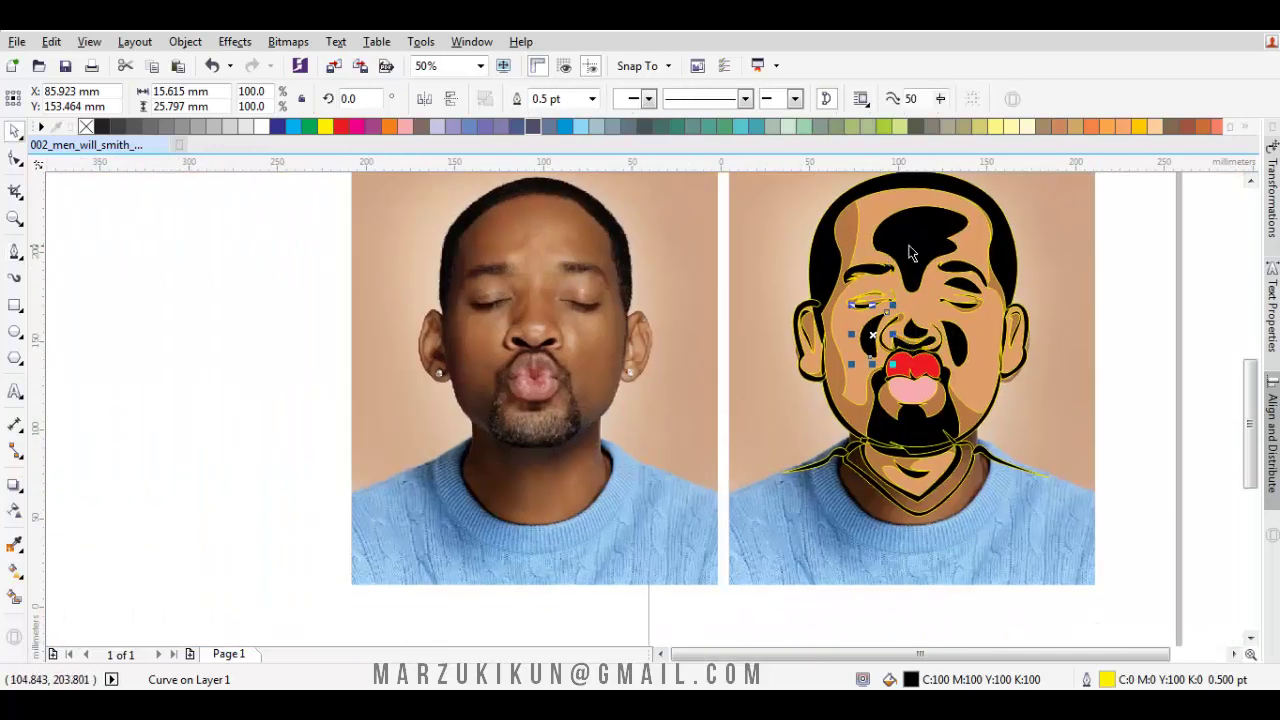
shift+click(910, 253)
click(517, 102)
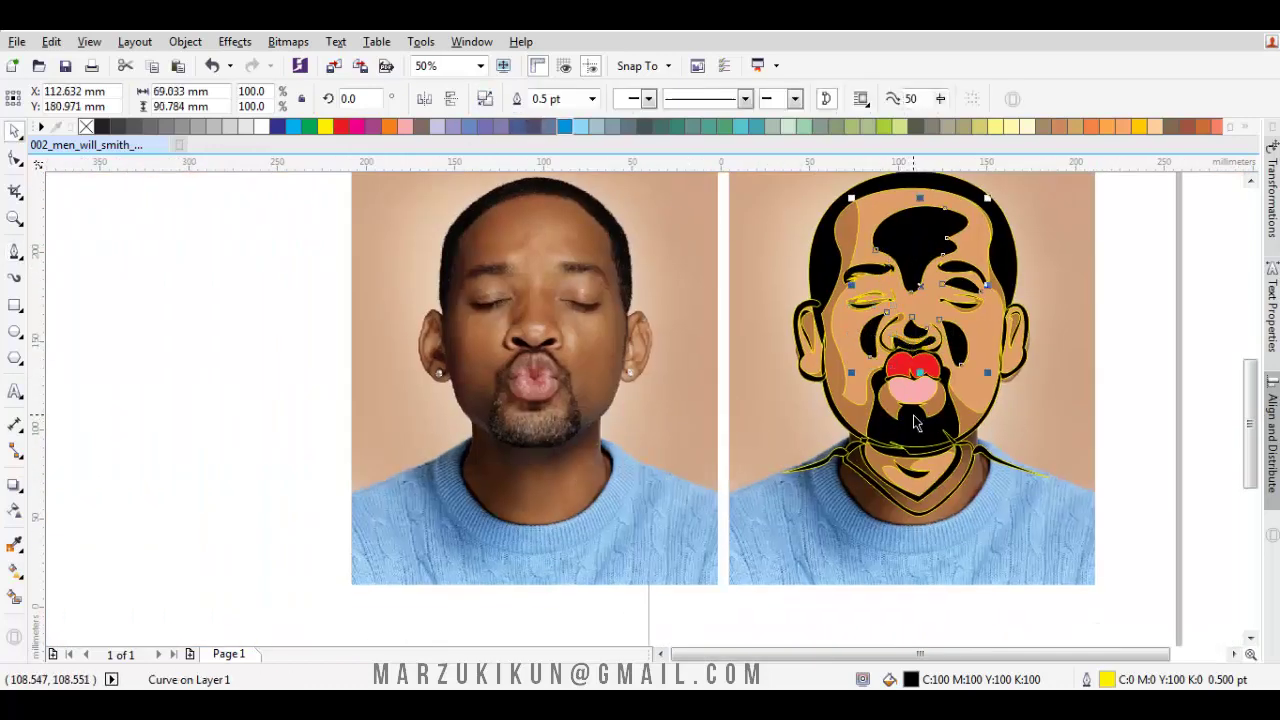
Draw a closed curved shape about 39 by 16 mm beneath the lower lip, spanning both brown chin areas.
scroll(913, 422, up, 4)
key(F5)
drag(948, 366, 777, 288)
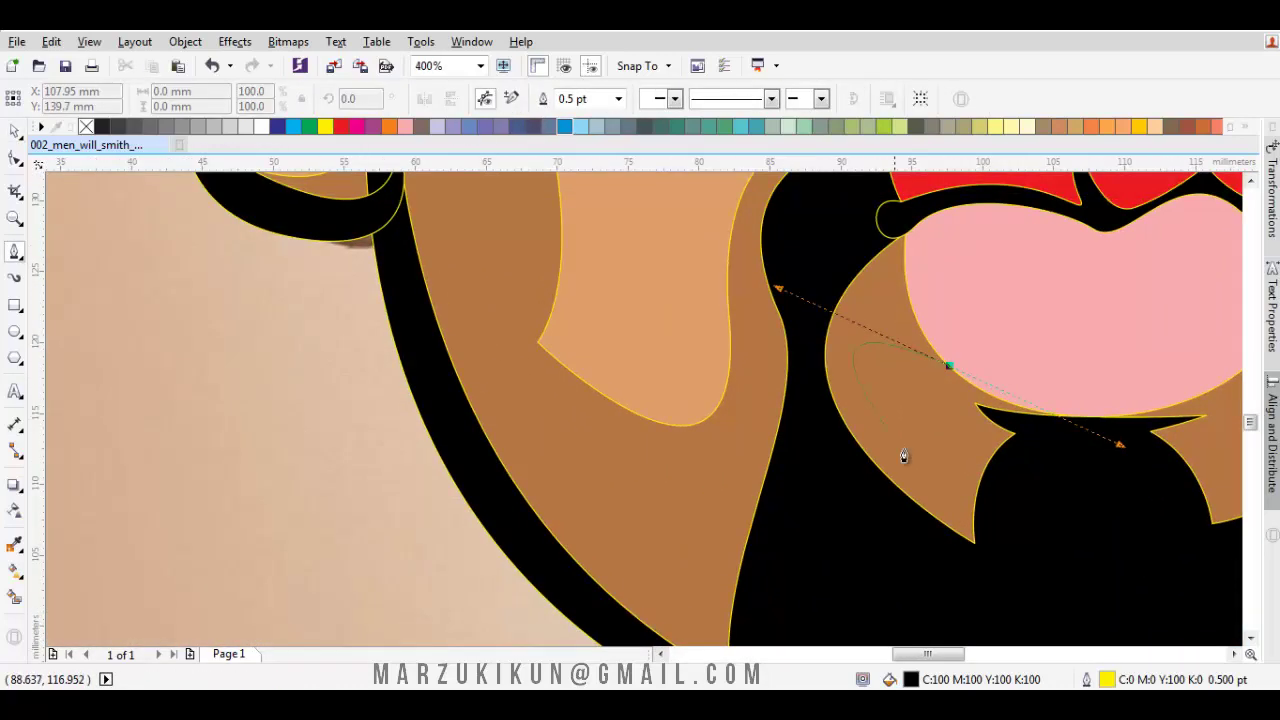
click(896, 487)
drag(1043, 500, 1096, 362)
click(912, 526)
drag(982, 430, 983, 428)
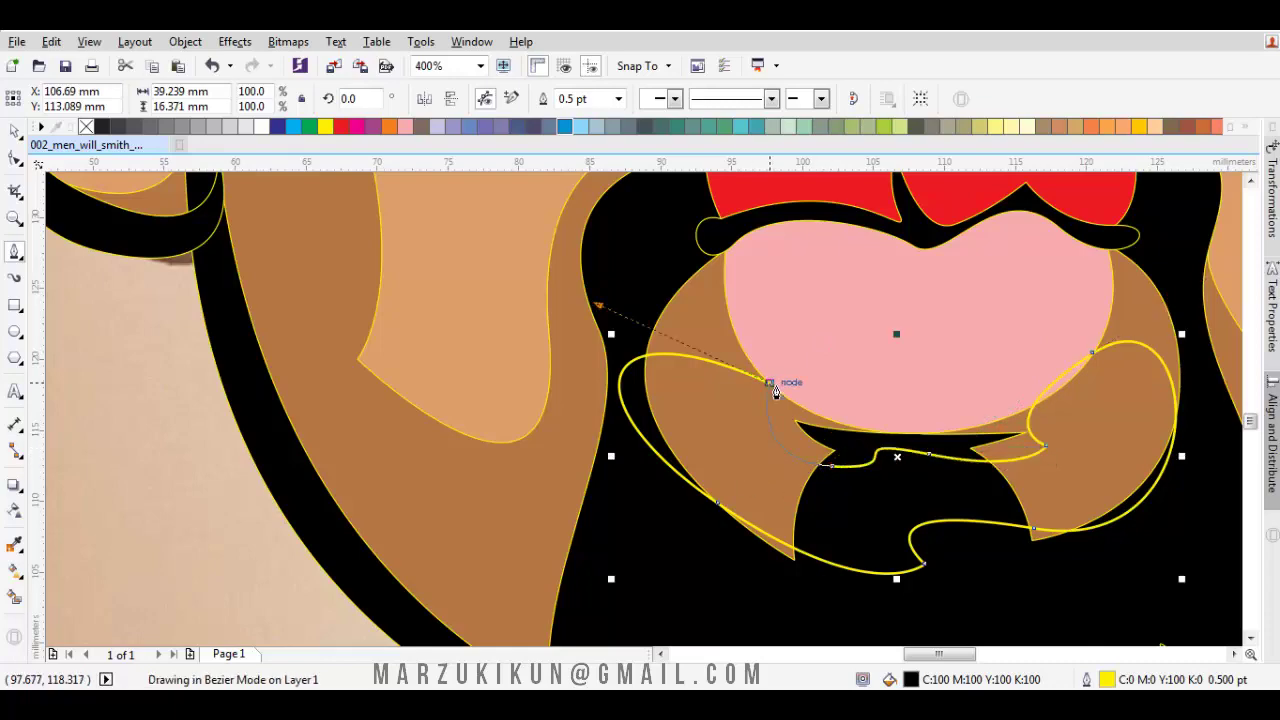
click(775, 392)
Use the curved shape below the lip to turn the overlapped parts of the brown chin shading tan.
key(ctrl+Page_Down)
scroll(848, 440, down, 1)
key(Escape)
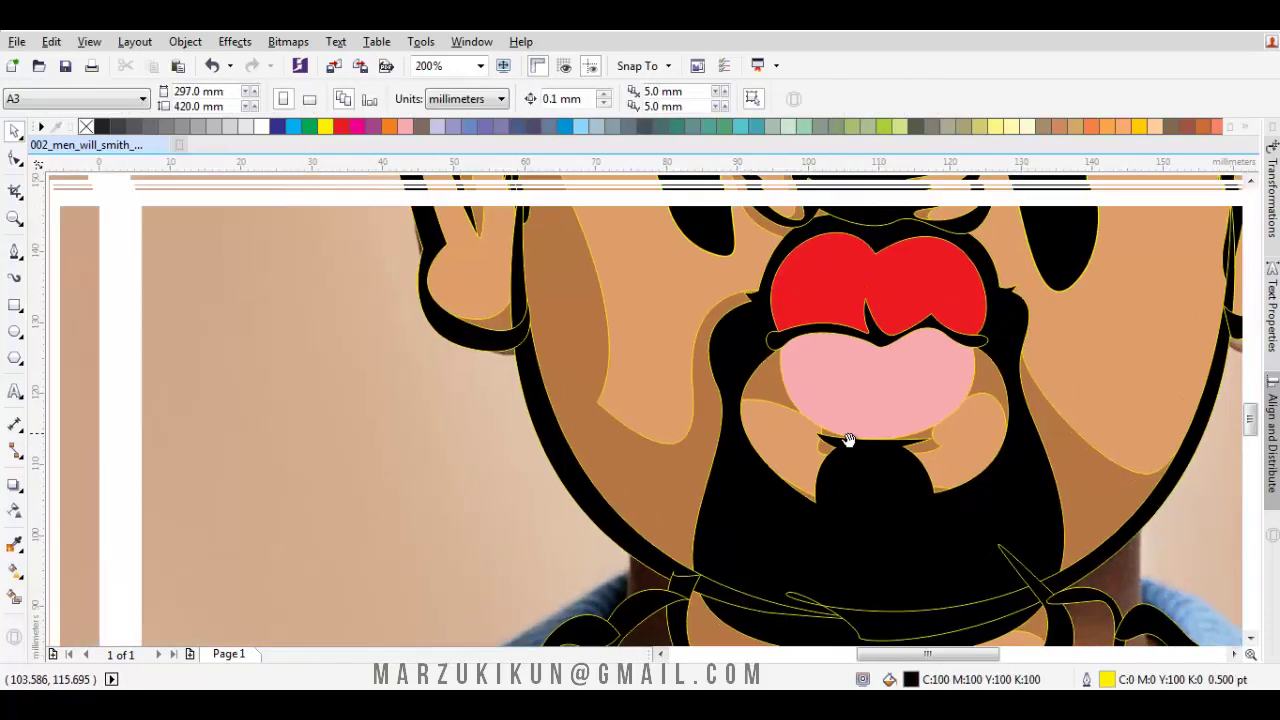
Draw a small closed crescent highlight on the viewer-right side of the neck, above the black neck crease.
scroll(848, 440, down, 1)
scroll(1007, 358, down, 3)
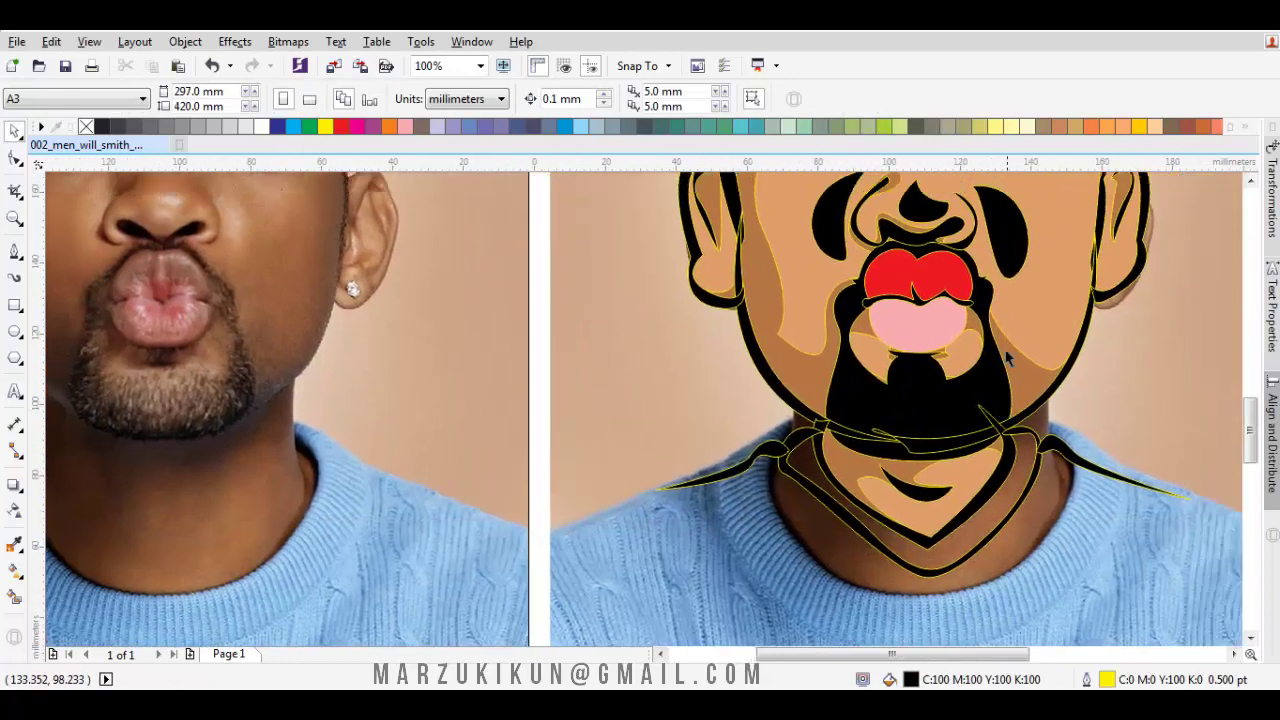
scroll(920, 480, up, 2)
key(space)
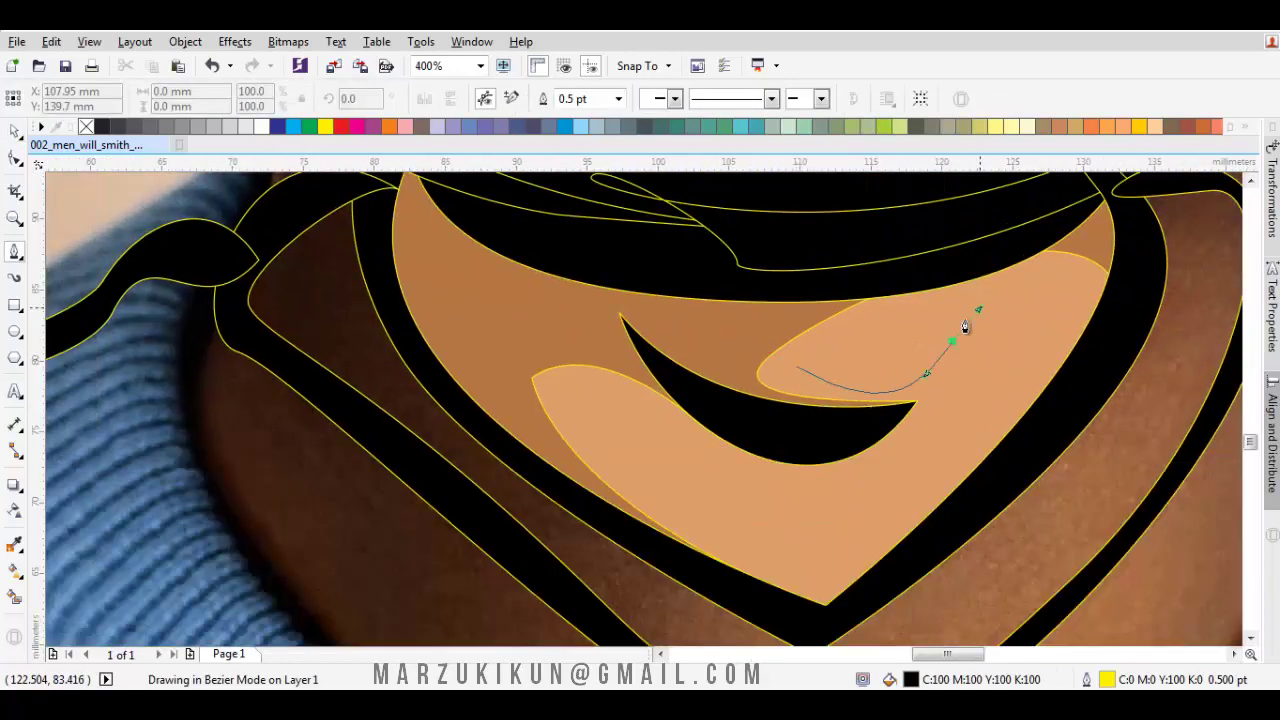
click(797, 367)
Draw a crescent highlight about 27 by 13 mm below the neck crease and weld both neck highlights with the face highlights.
click(622, 456)
scroll(622, 456, down, 1)
drag(955, 508, 1033, 432)
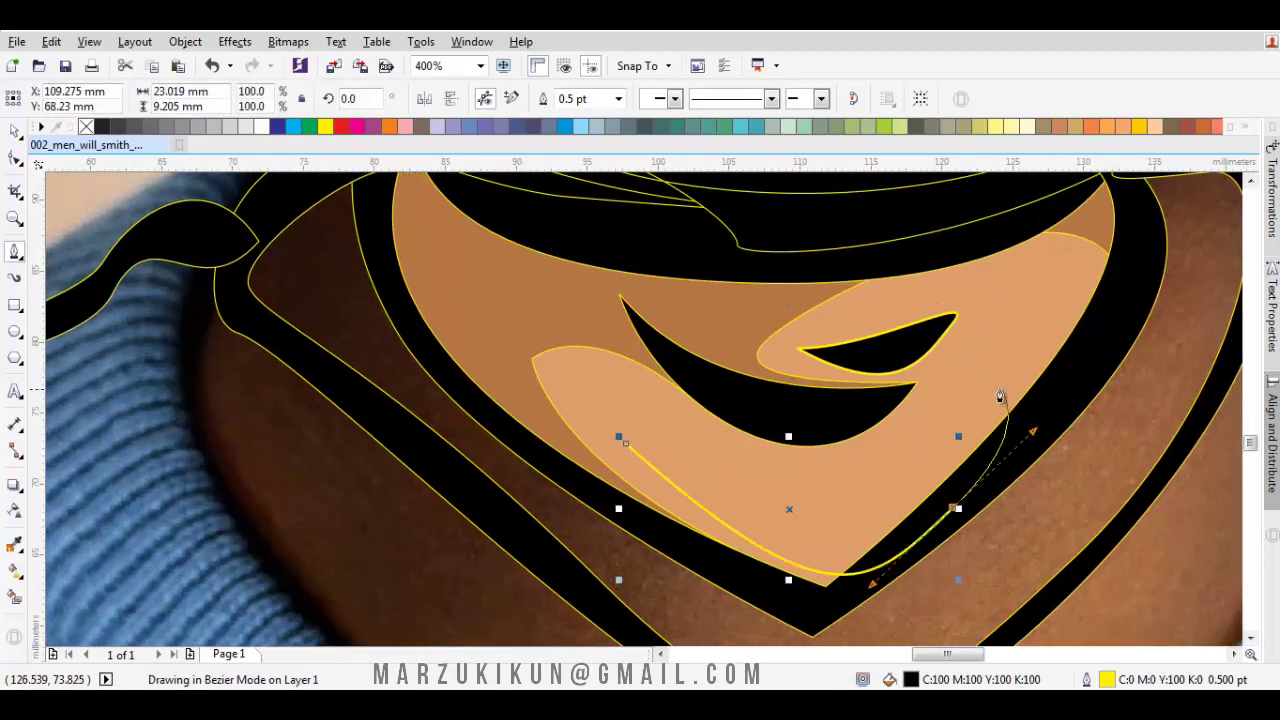
click(999, 392)
drag(626, 443, 923, 540)
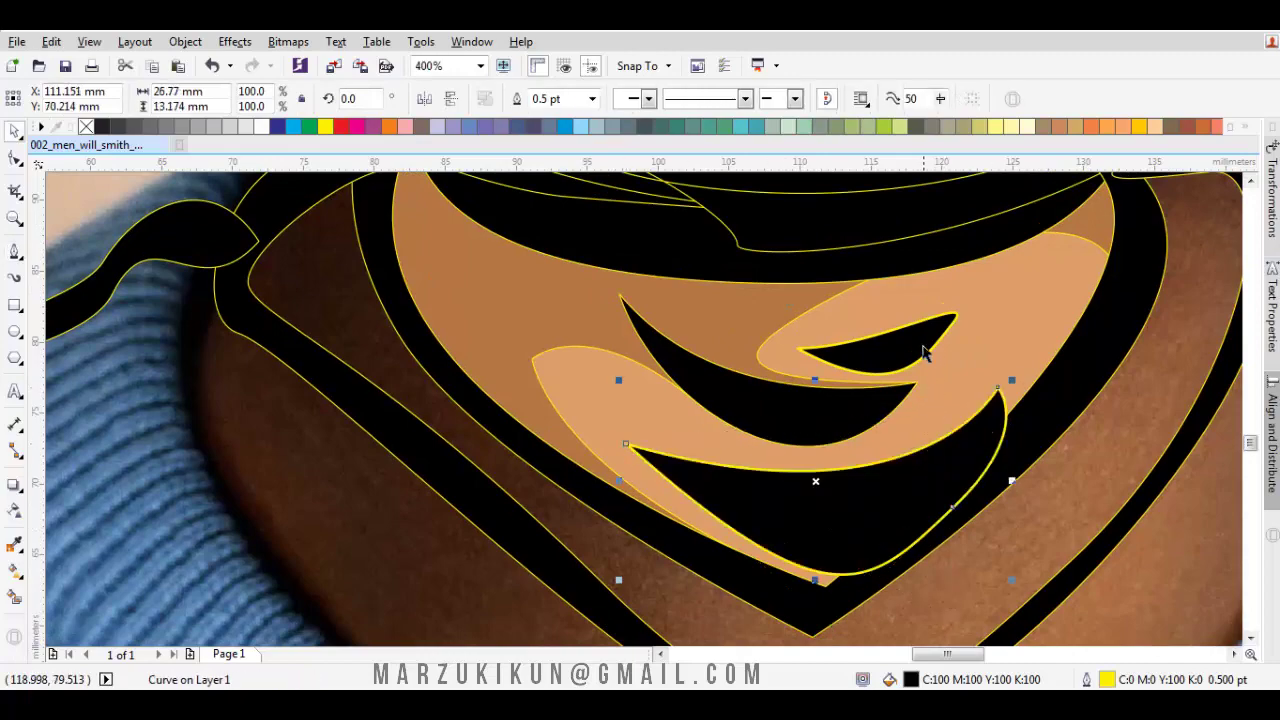
key(space)
scroll(923, 352, down, 2)
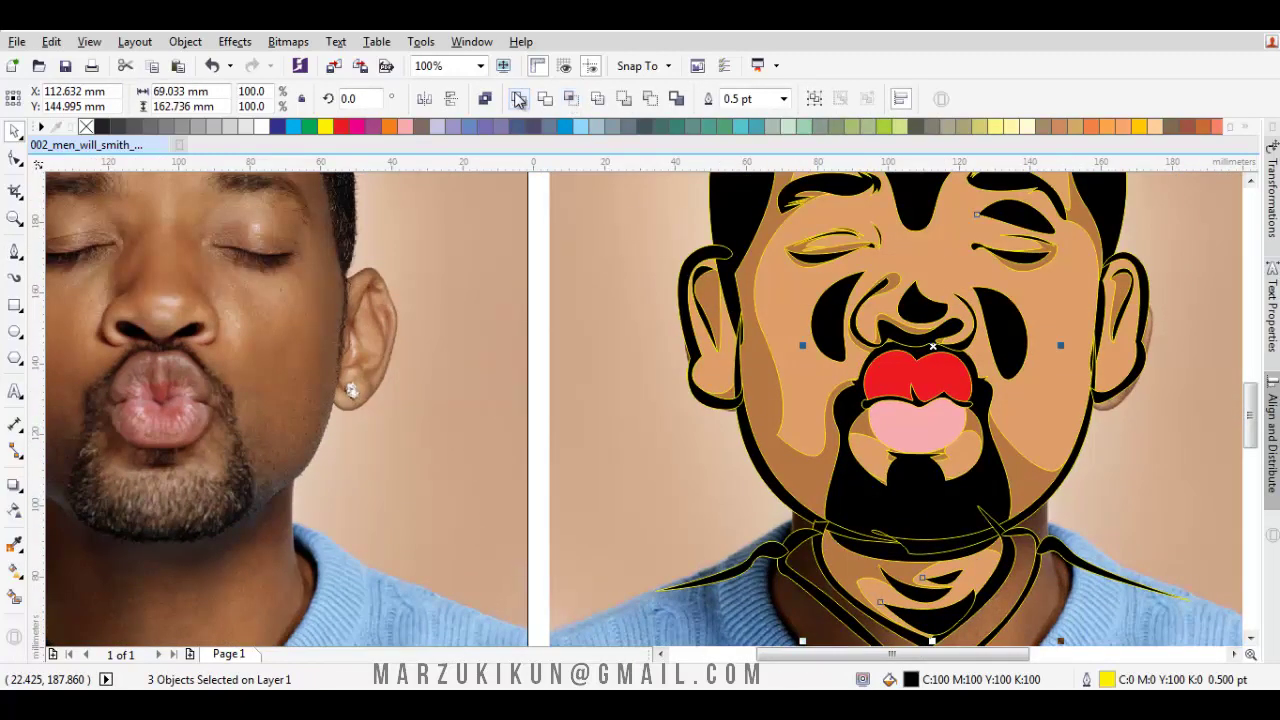
Draw a closed rounded highlight shape about 10 mm tall on the viewer-right earlobe.
key(space)
scroll(760, 423, up, 2)
drag(721, 307, 710, 380)
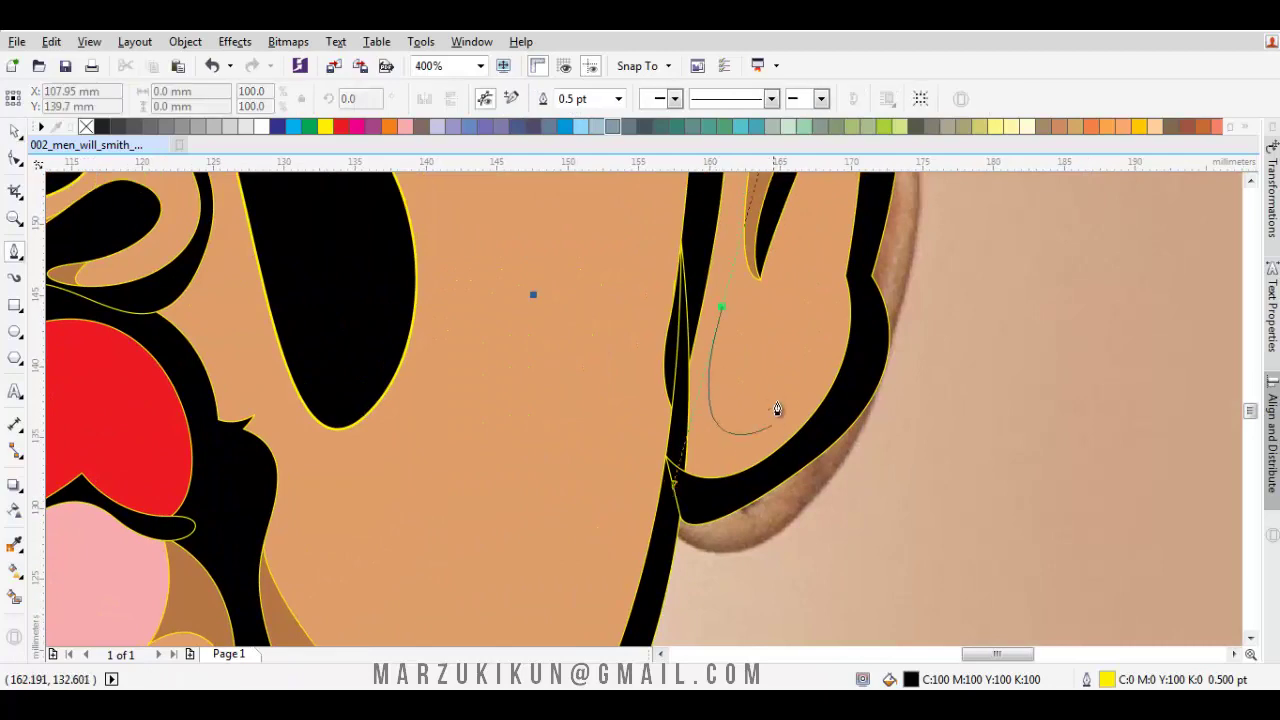
drag(721, 307, 749, 296)
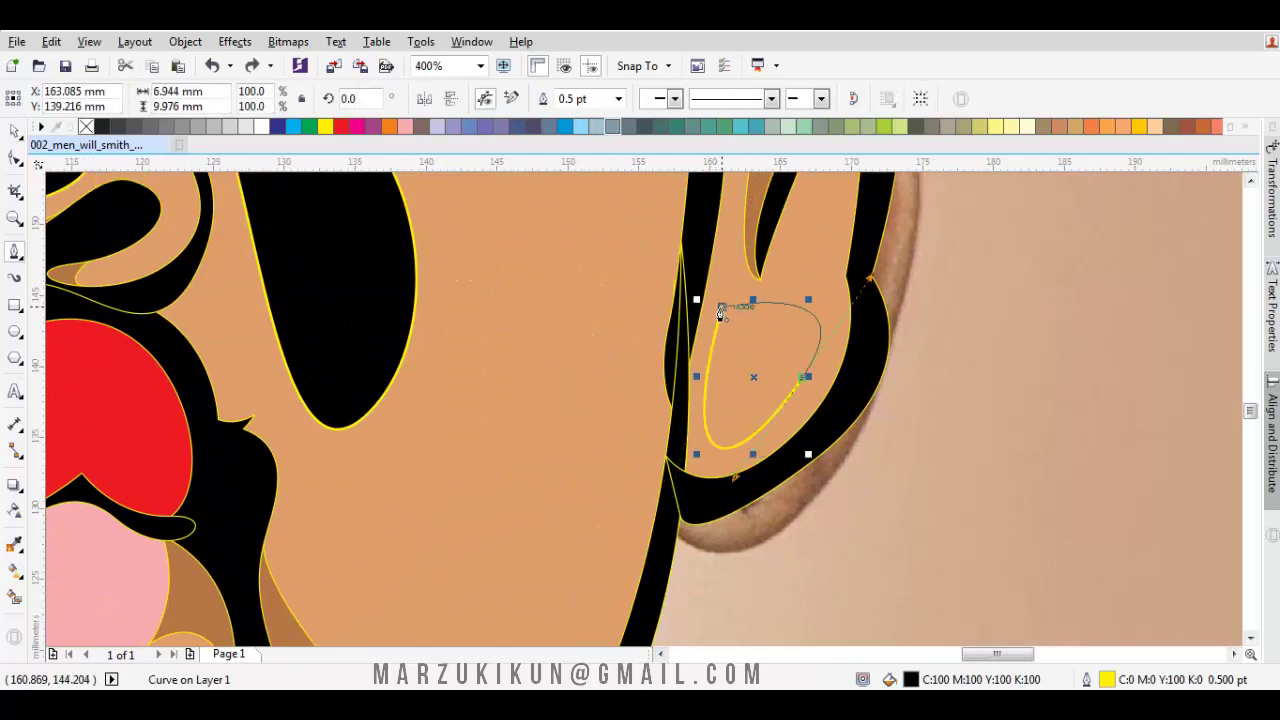
key(space)
shift+click(826, 291)
key(Escape)
Draw a closed rounded highlight shape about 7 by 8 mm on the viewer-left earlobe.
scroll(700, 377, down, 3)
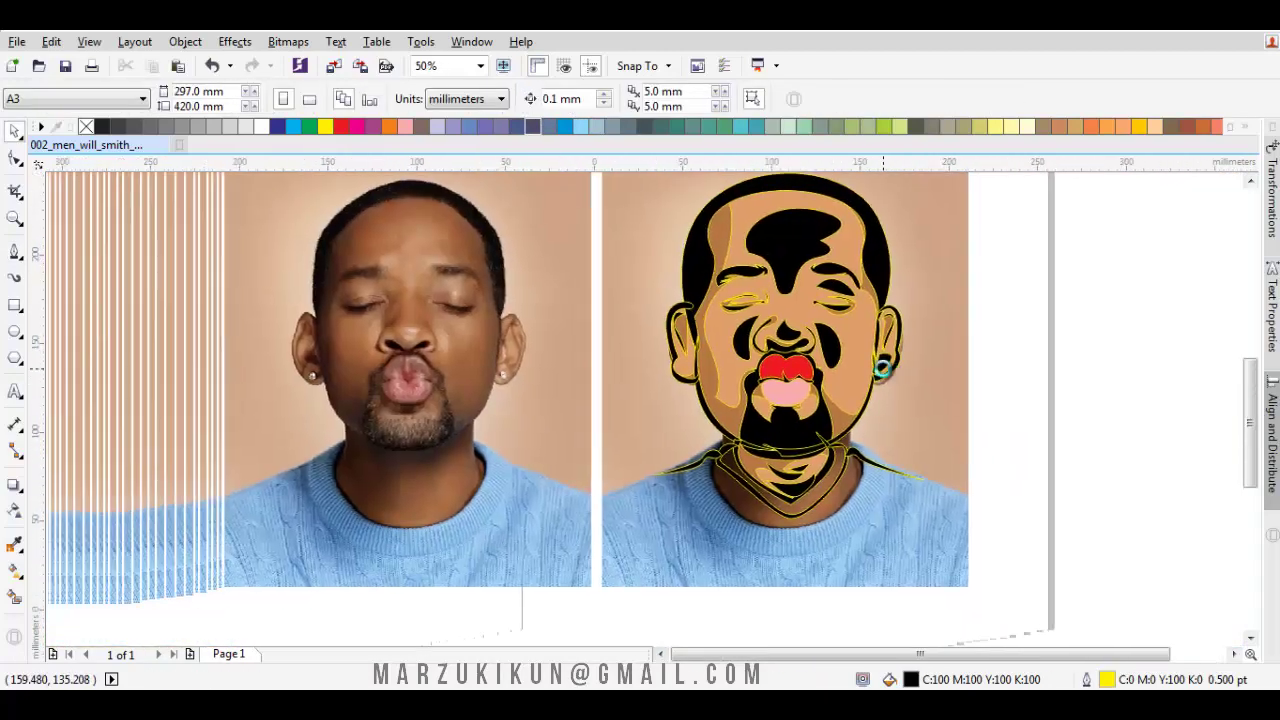
scroll(881, 368, up, 3)
key(space)
drag(684, 432, 576, 344)
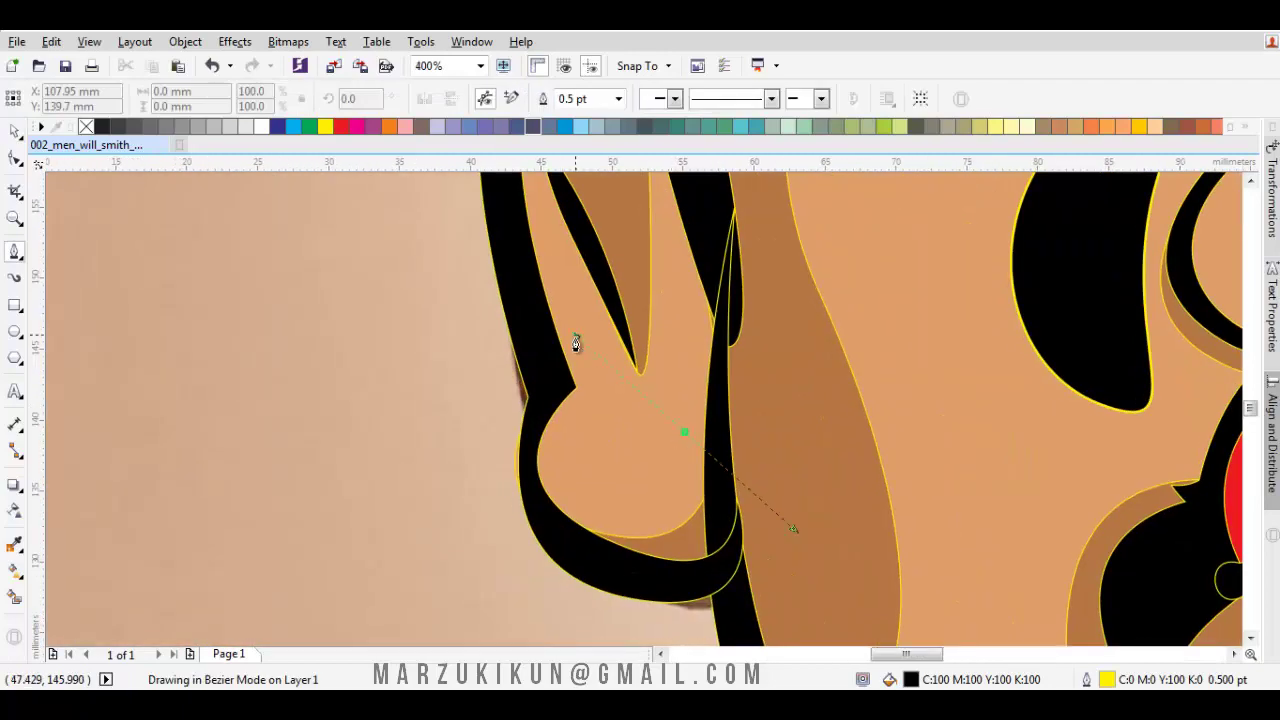
click(600, 494)
click(684, 432)
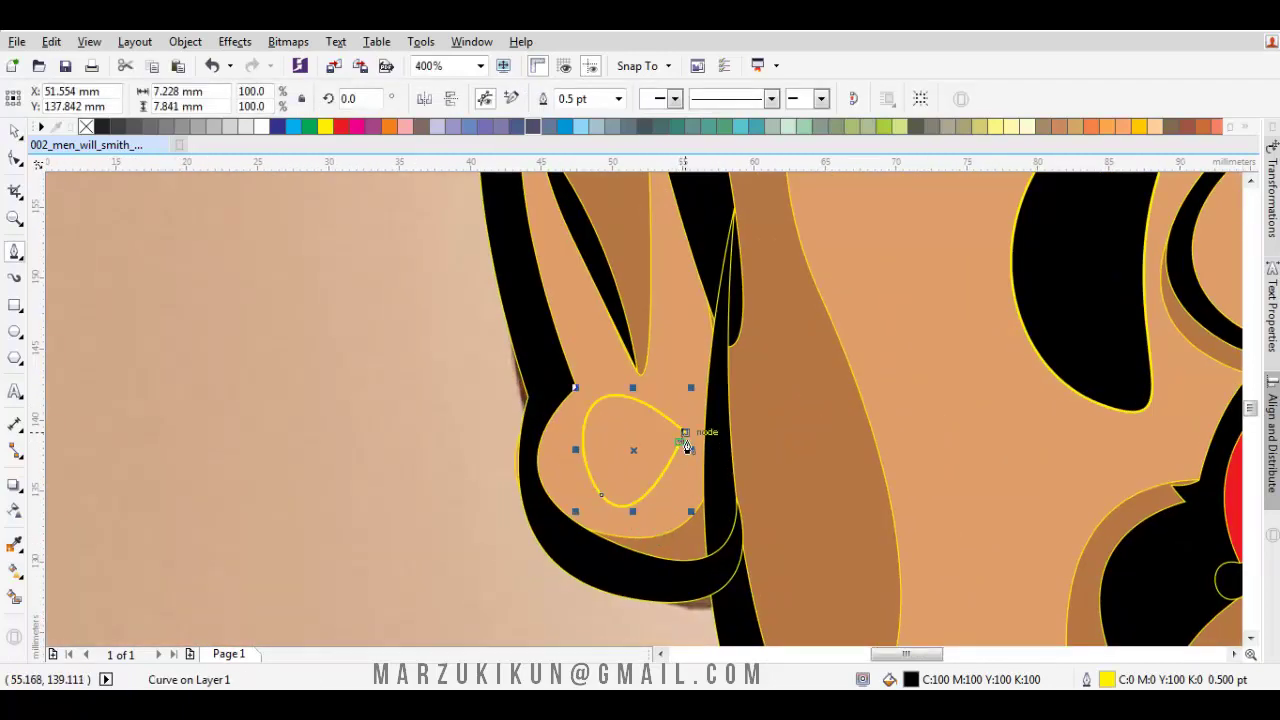
key(space)
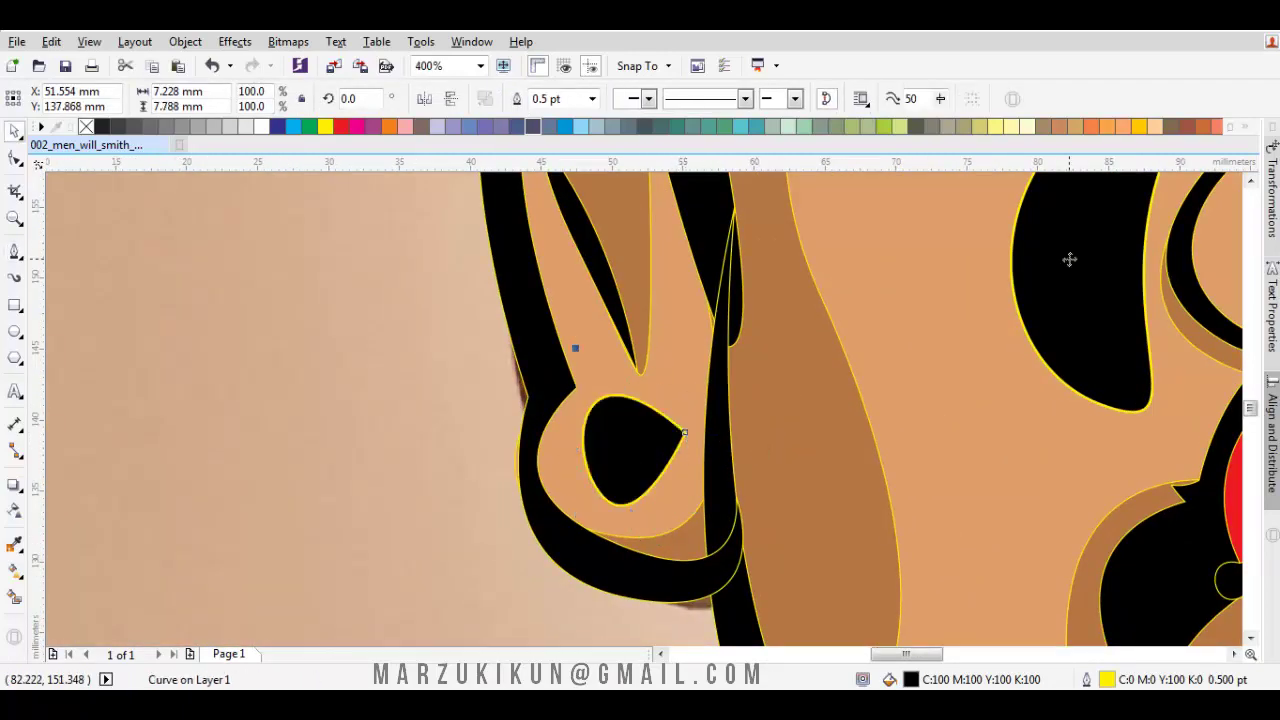
Merge the earlobe highlights with the face highlight, intersect the result with the skin shape and fill it with a lighter tan.
shift+click(1069, 259)
shift+click(958, 264)
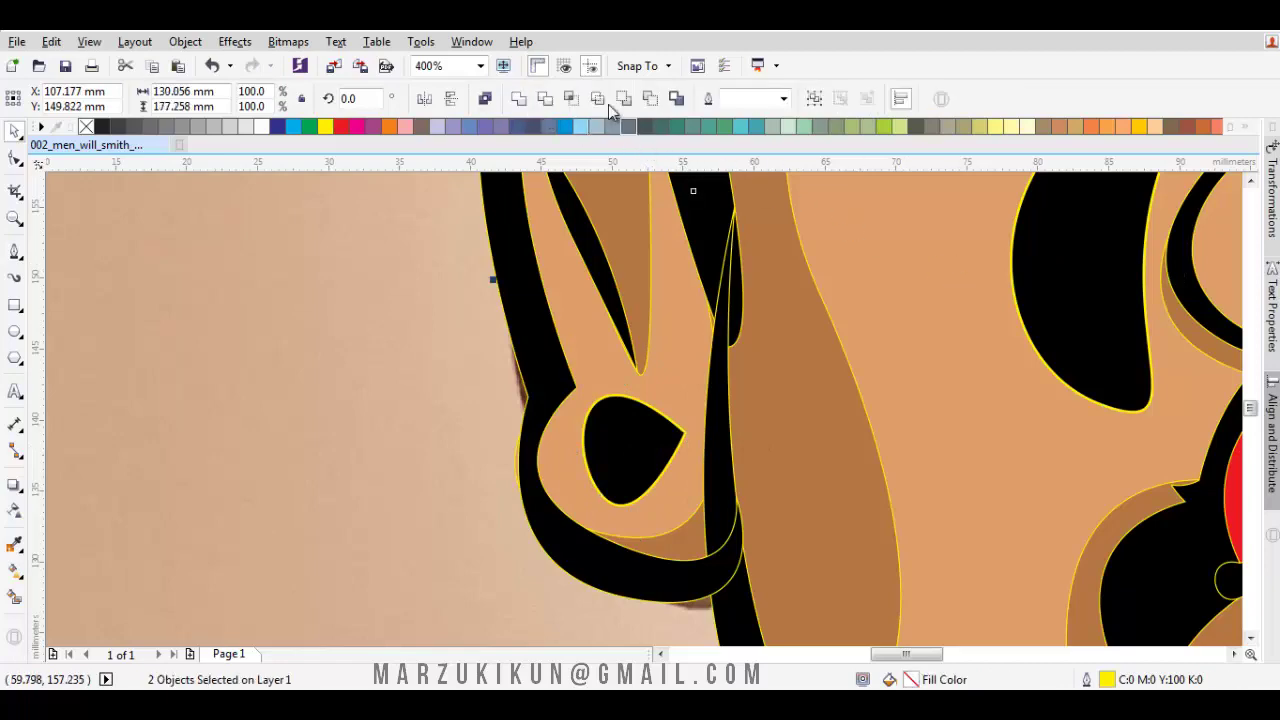
click(572, 97)
scroll(1078, 312, down, 2)
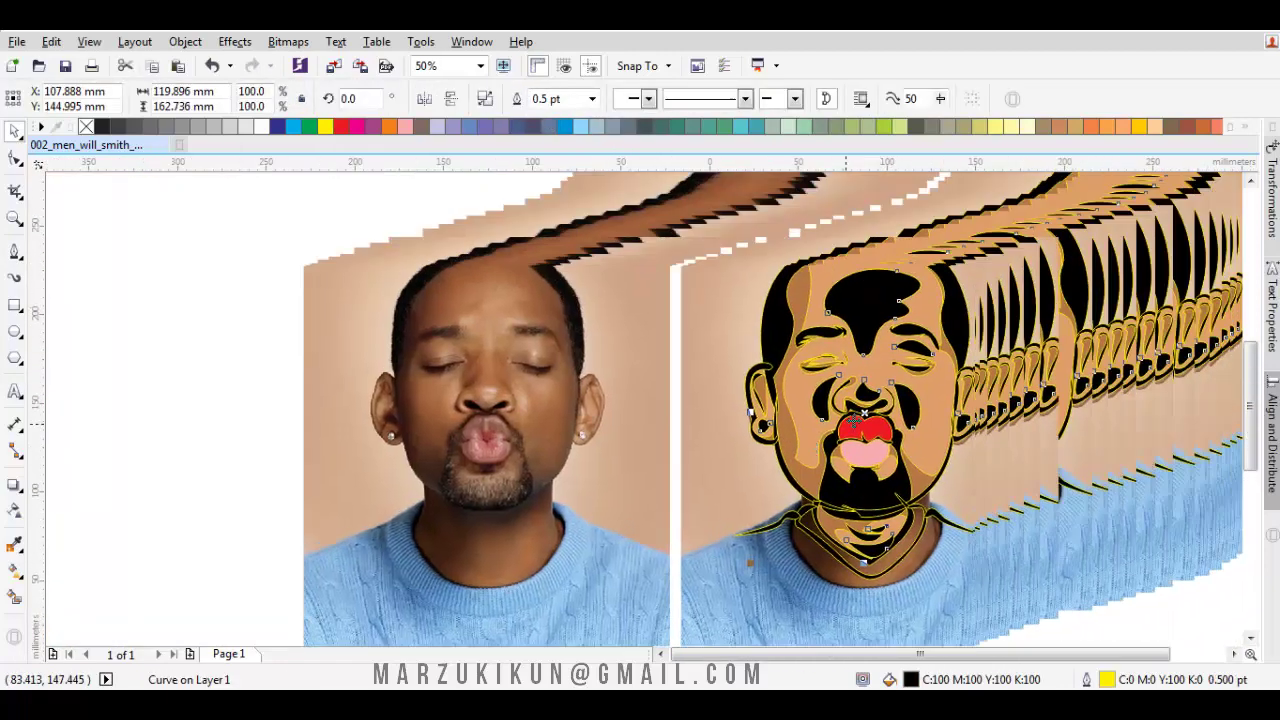
double_click(958, 679)
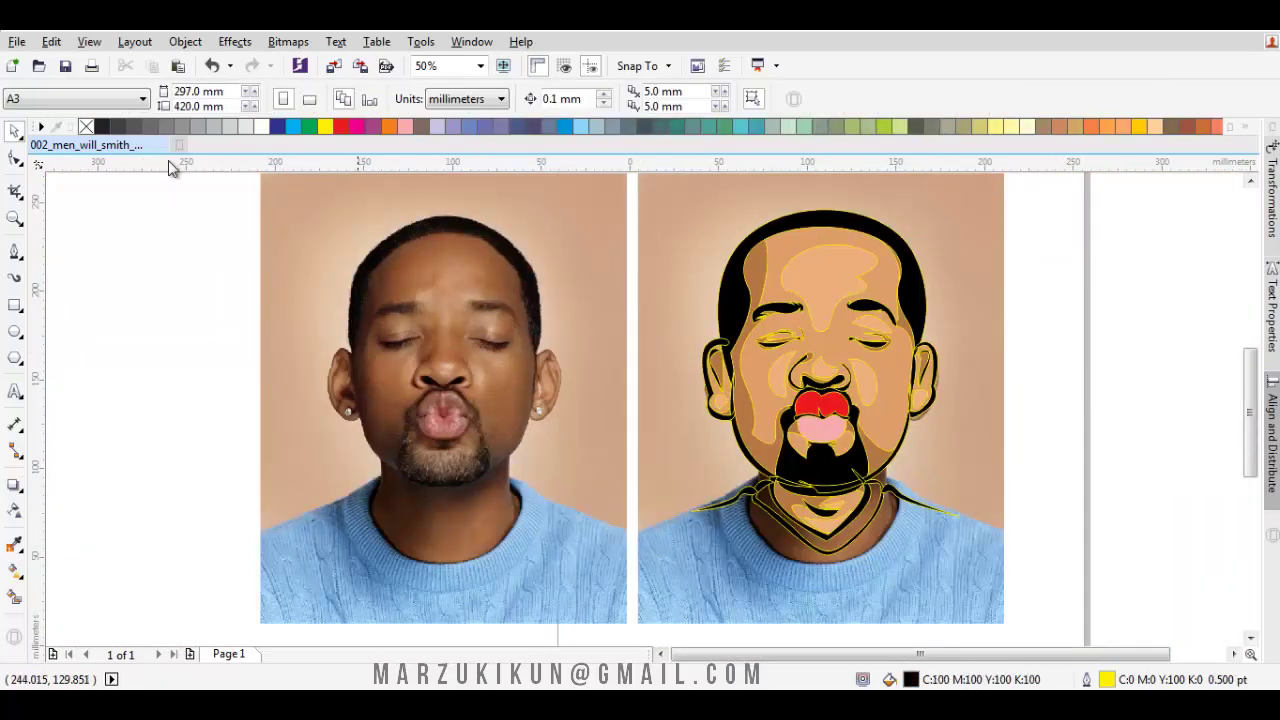
Remove the yellow outlines from all traced objects.
key(ctrl+a)
key(Escape)
scroll(400, 330, down, 2)
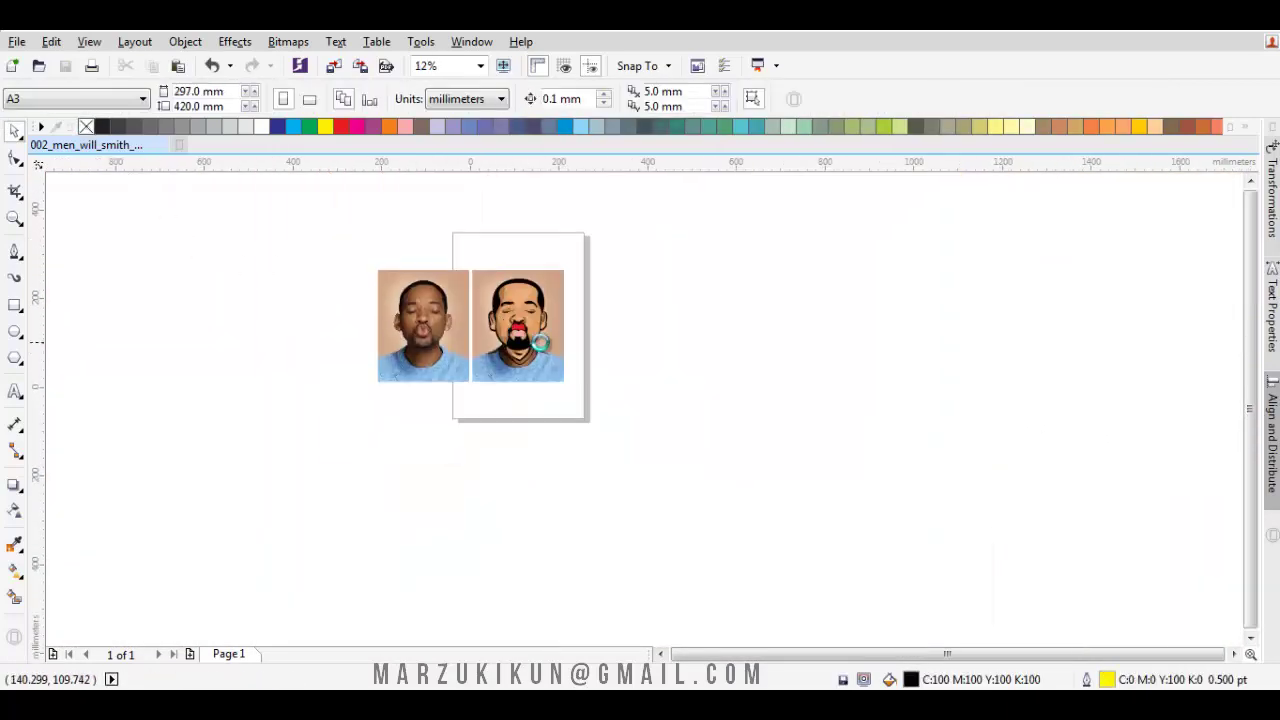
Begin the shirt shape at the viewer-left shoulder tip, running its lower edge across the sweater to the viewer-right shoulder tip.
scroll(543, 410, up, 1)
key(F5)
scroll(619, 407, up, 1)
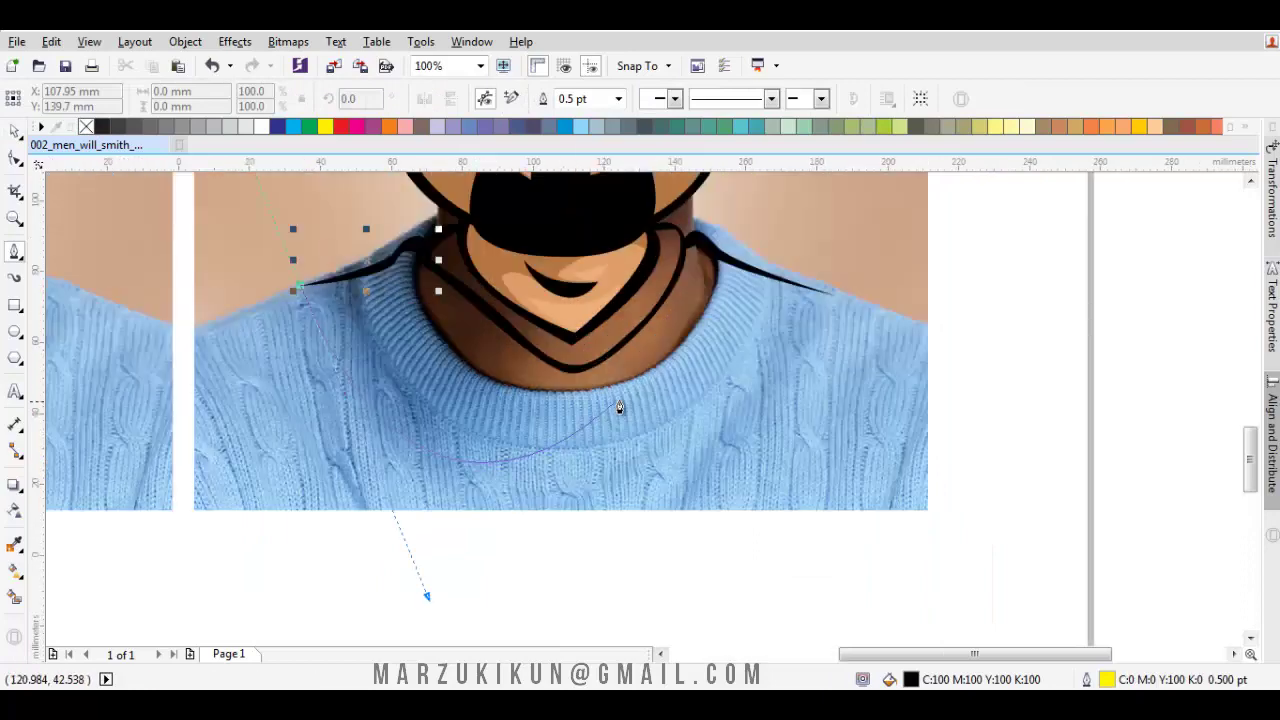
click(665, 372)
click(718, 395)
scroll(845, 295, up, 1)
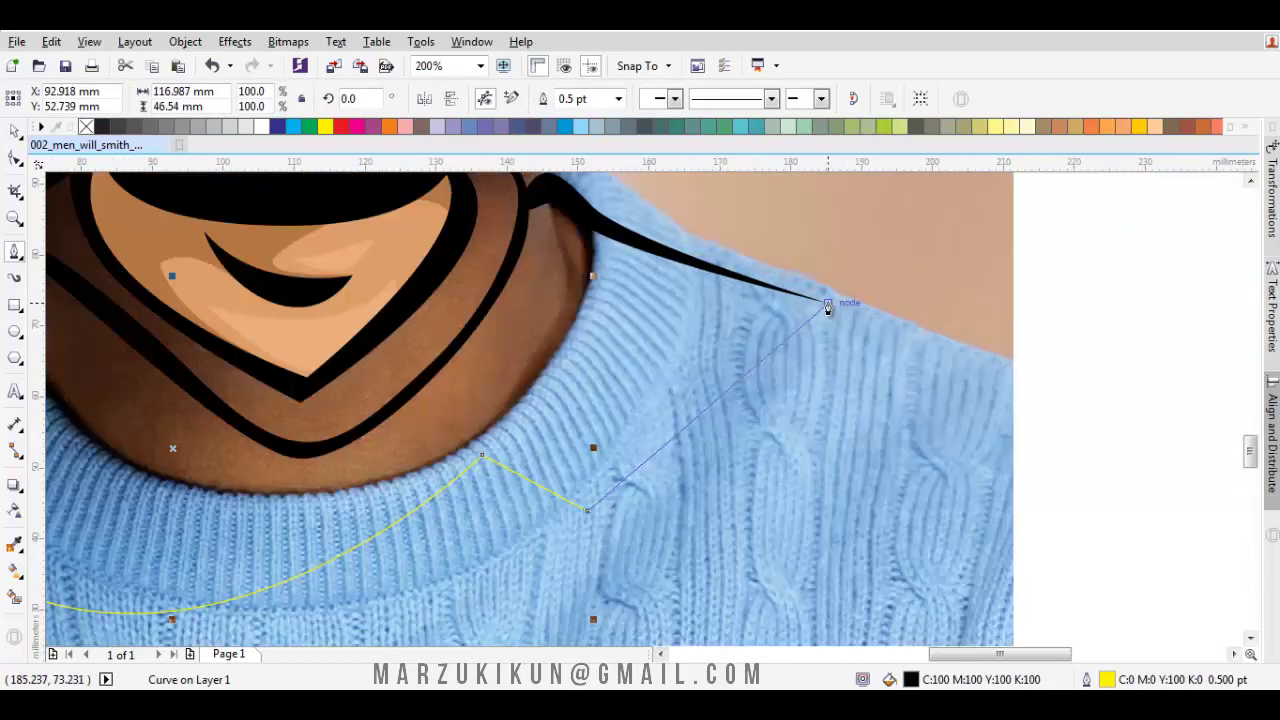
click(827, 303)
Continue the shirt path along the black viewer-right shoulder line and over the collar to beneath the beard.
scroll(827, 305, up, 2)
click(443, 251)
scroll(648, 348, down, 2)
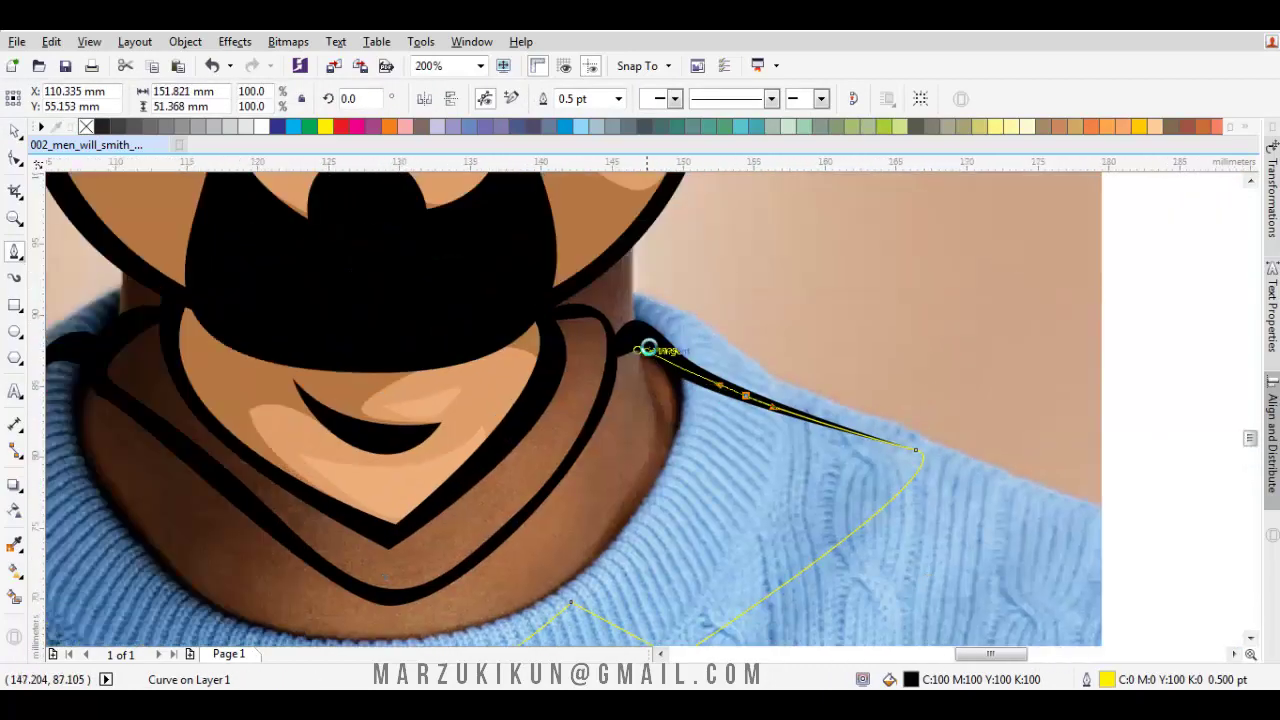
scroll(648, 348, up, 1)
scroll(584, 347, up, 1)
click(574, 351)
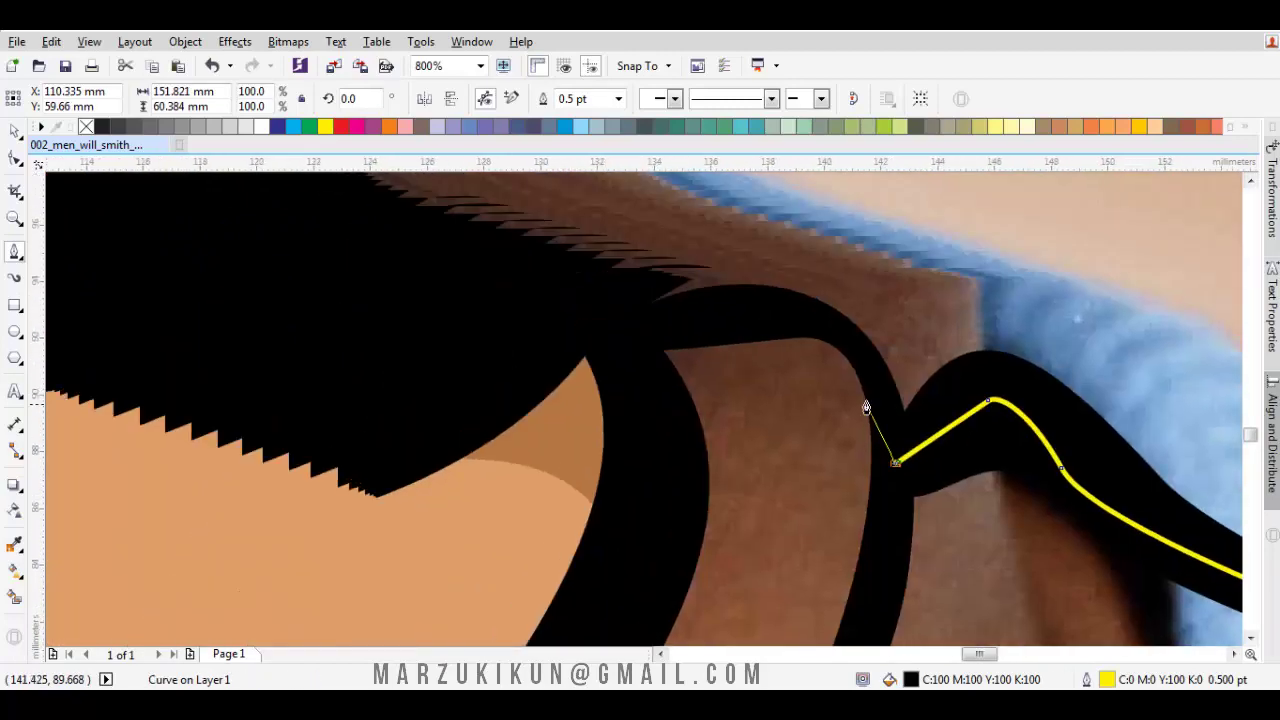
drag(775, 323, 613, 330)
scroll(500, 360, down, 2)
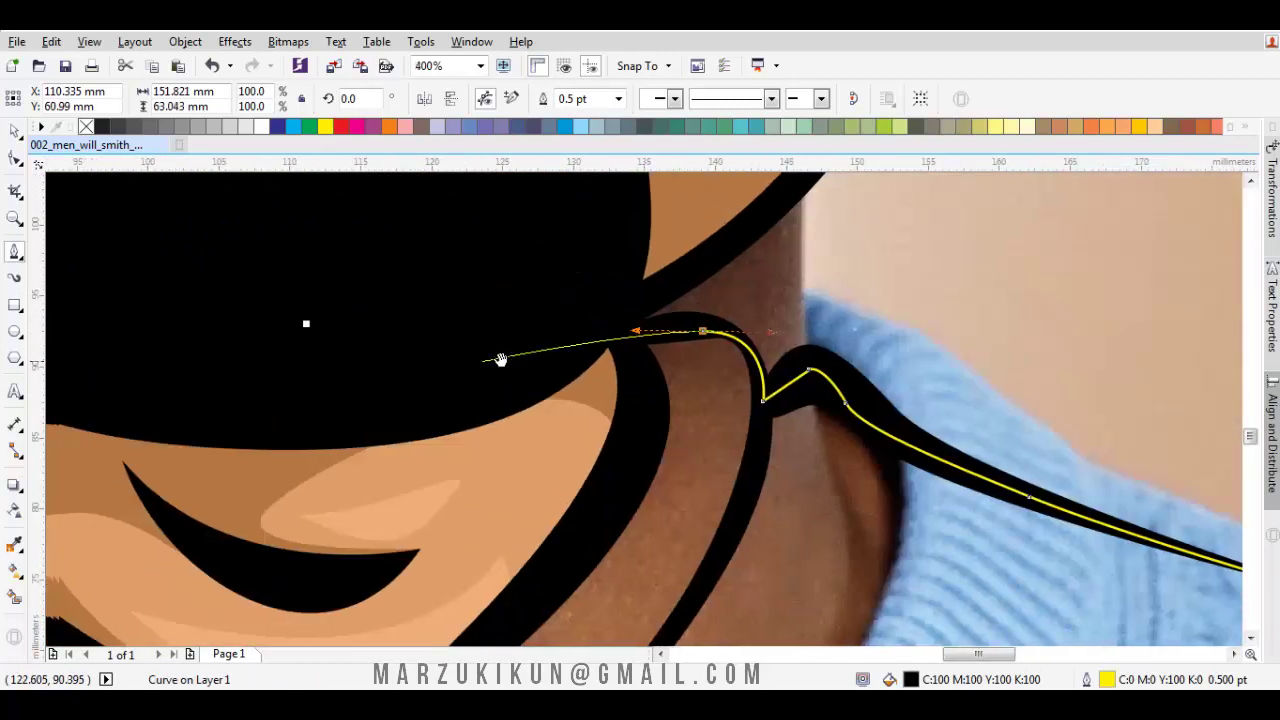
Run the shirt path behind the chin and along the viewer-left collar and shoulder line, closing it at about 152 by 64 mm.
scroll(866, 329, up, 2)
drag(917, 342, 745, 400)
scroll(777, 443, left, 2)
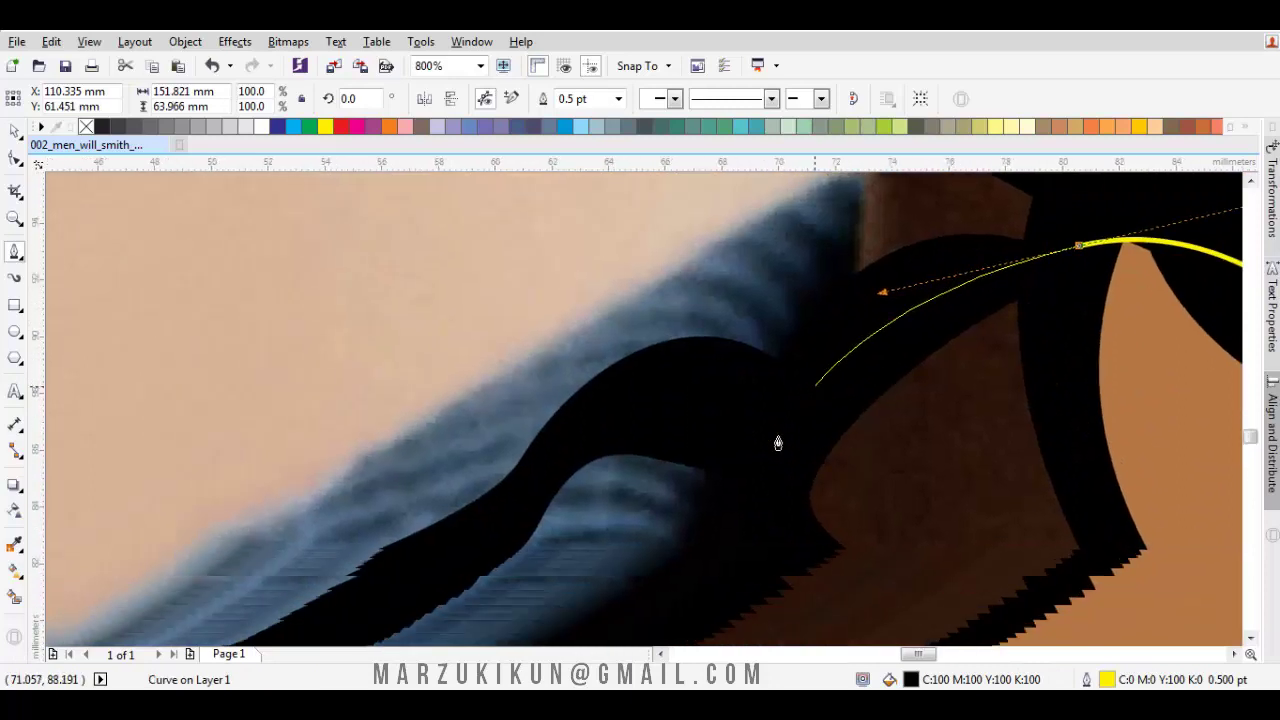
click(749, 457)
scroll(951, 334, left, 3)
drag(933, 377, 808, 421)
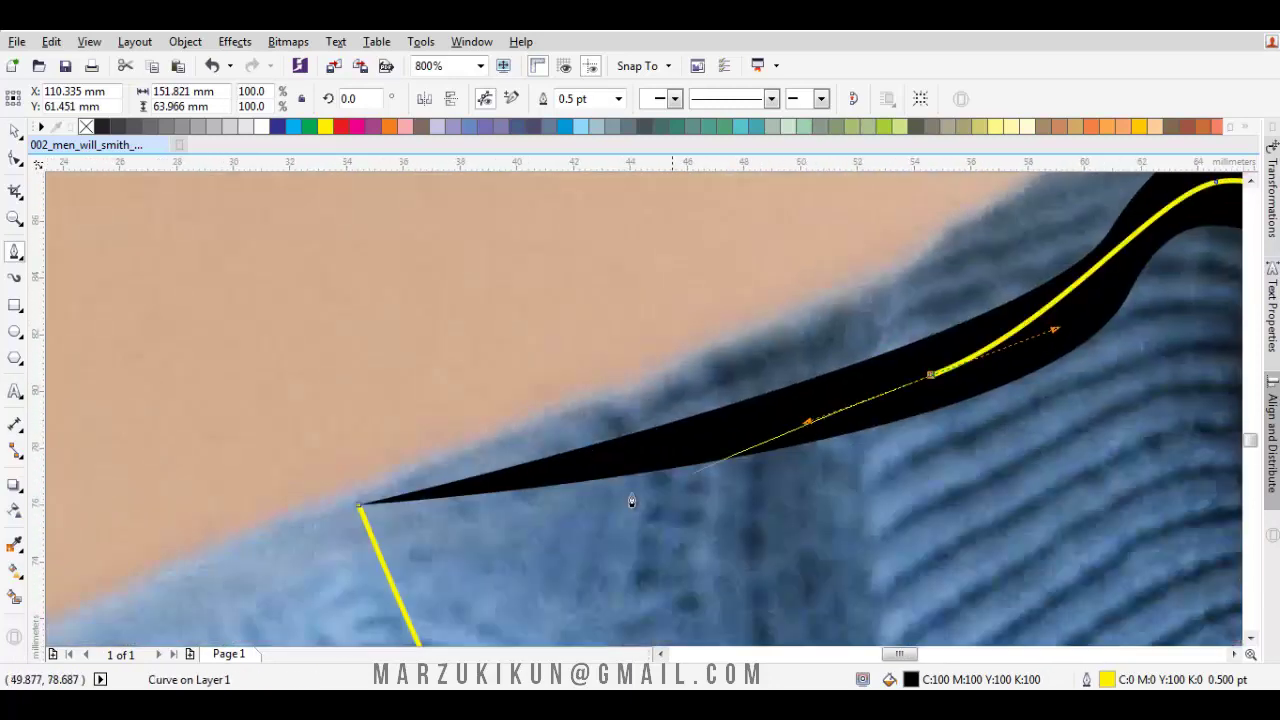
click(360, 506)
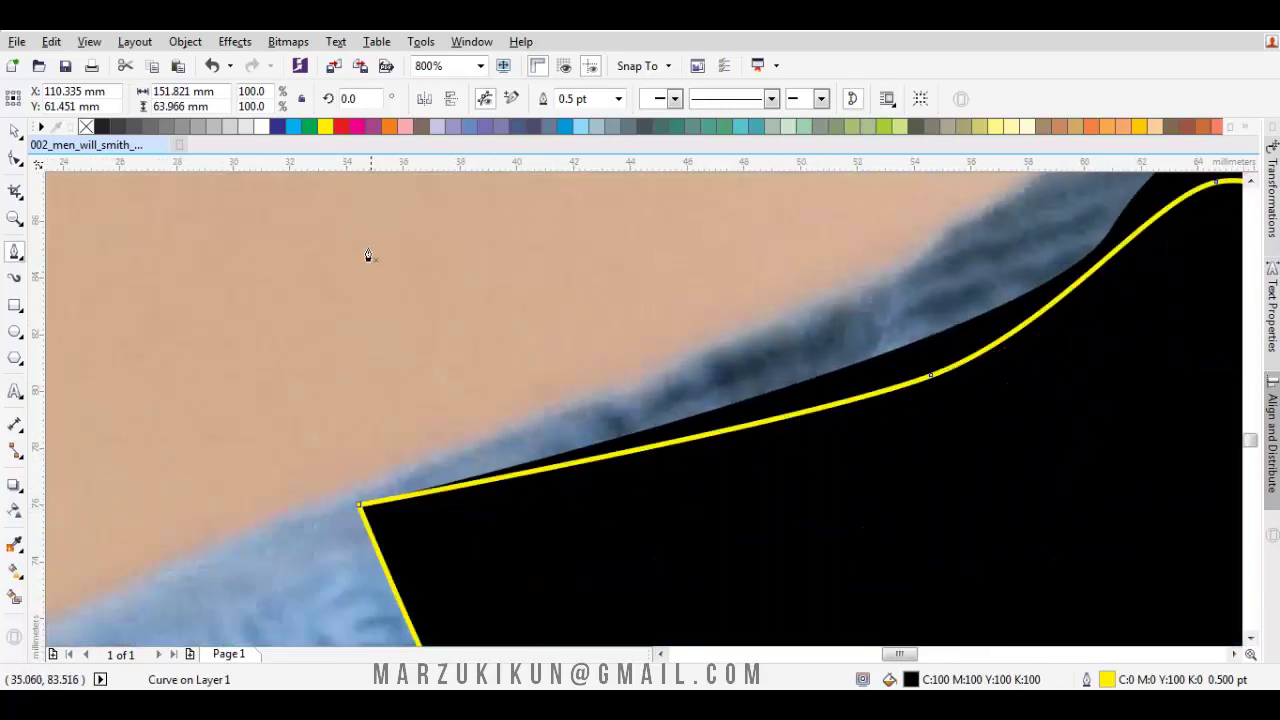
Fill the shirt shape with blue C100 M20 Y0 K0 and place it behind the black linework.
click(569, 129)
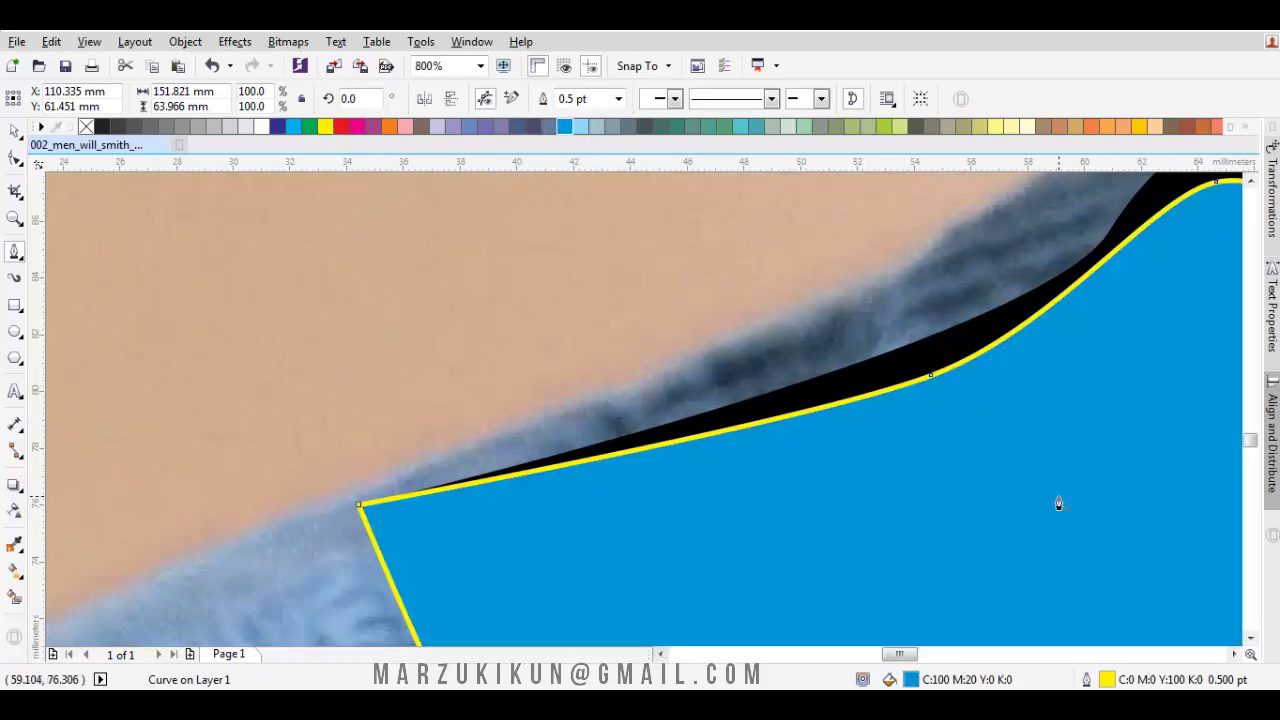
right_click(1057, 503)
mouse_move(1126, 514)
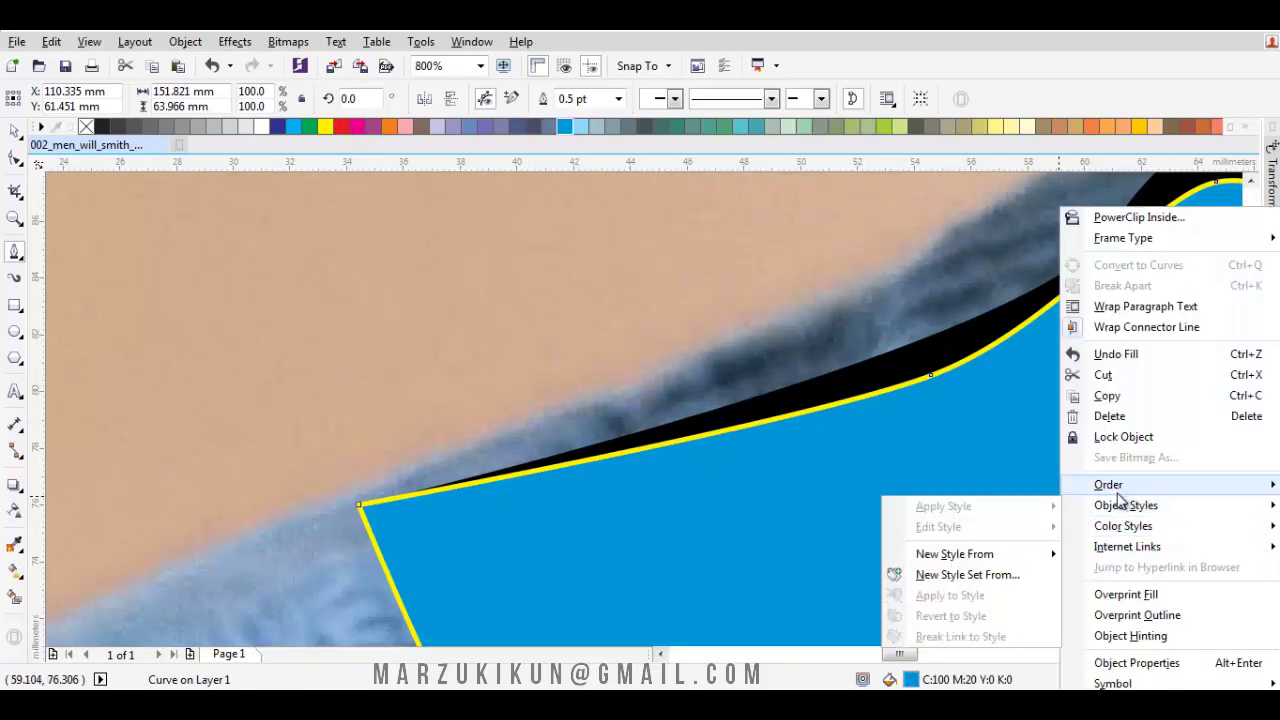
mouse_move(1108, 486)
click(920, 596)
scroll(716, 380, down, 4)
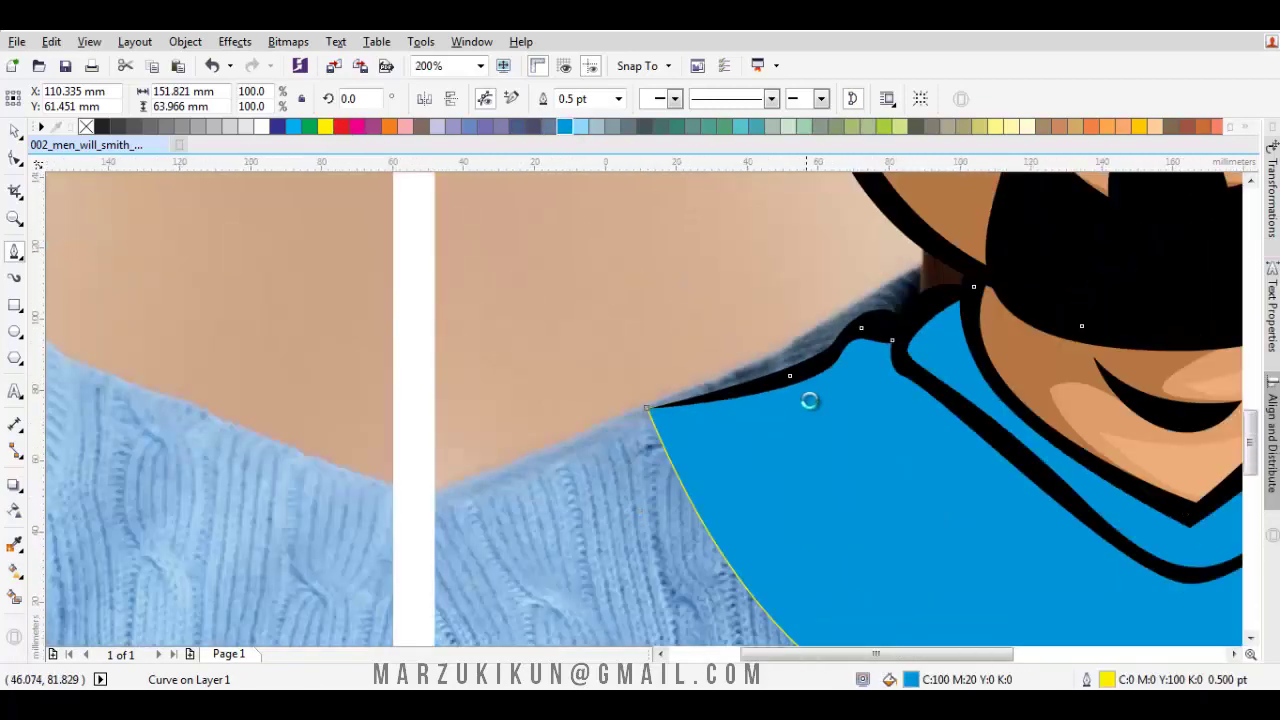
key(Escape)
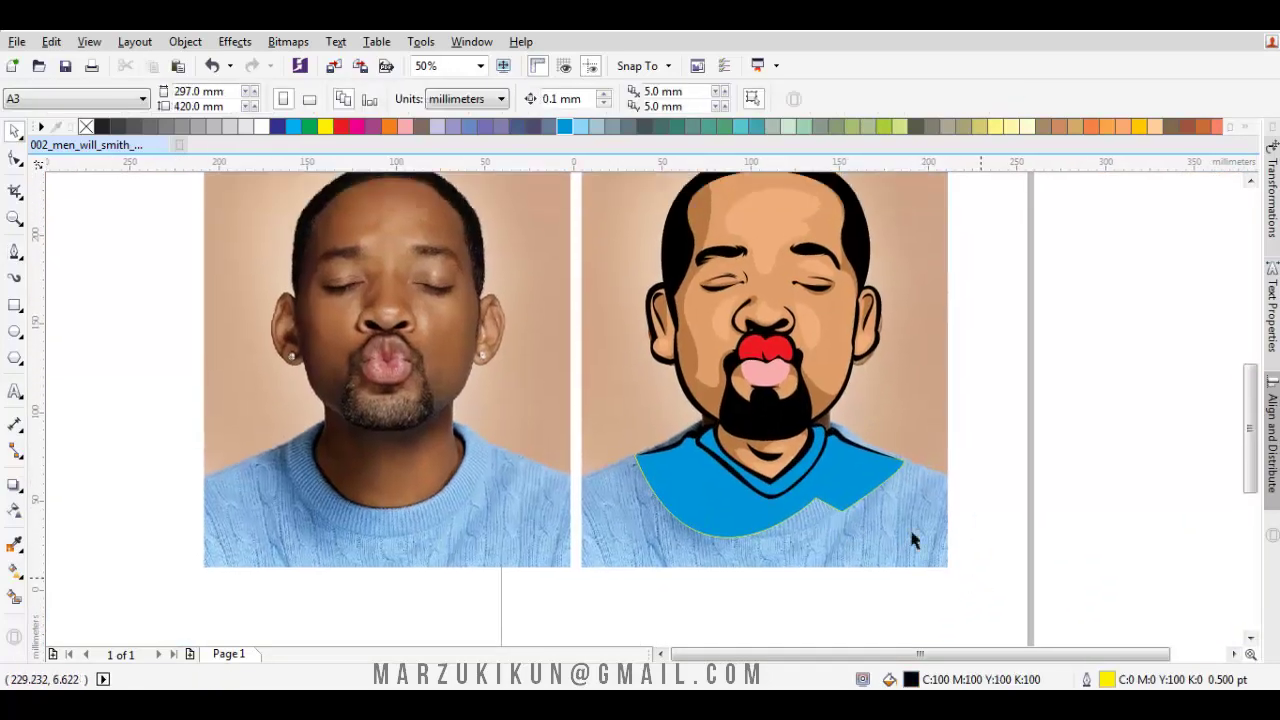
Place a copy of the complete vector portrait without the photo beside the page and remove the copy's outlines.
drag(978, 555, 628, 222)
click(628, 222)
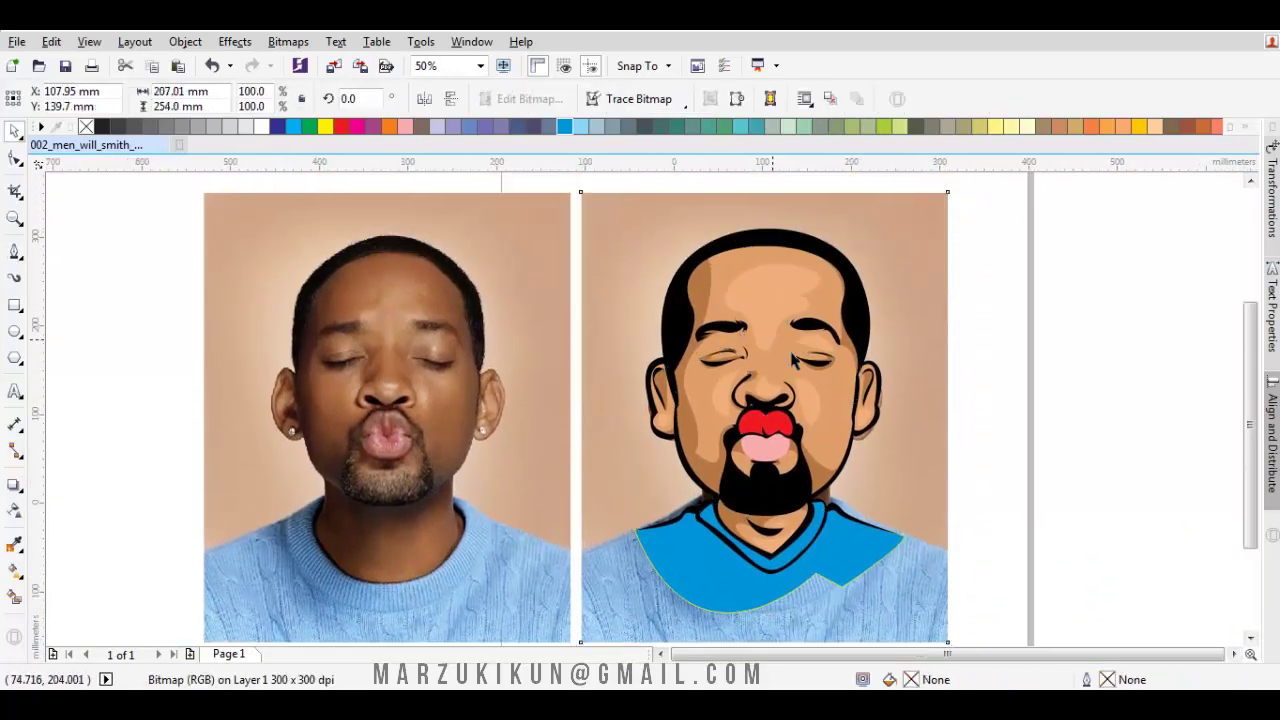
scroll(748, 370, down, 1)
drag(689, 258, 688, 254)
drag(739, 305, 1014, 311)
scroll(1014, 311, up, 1)
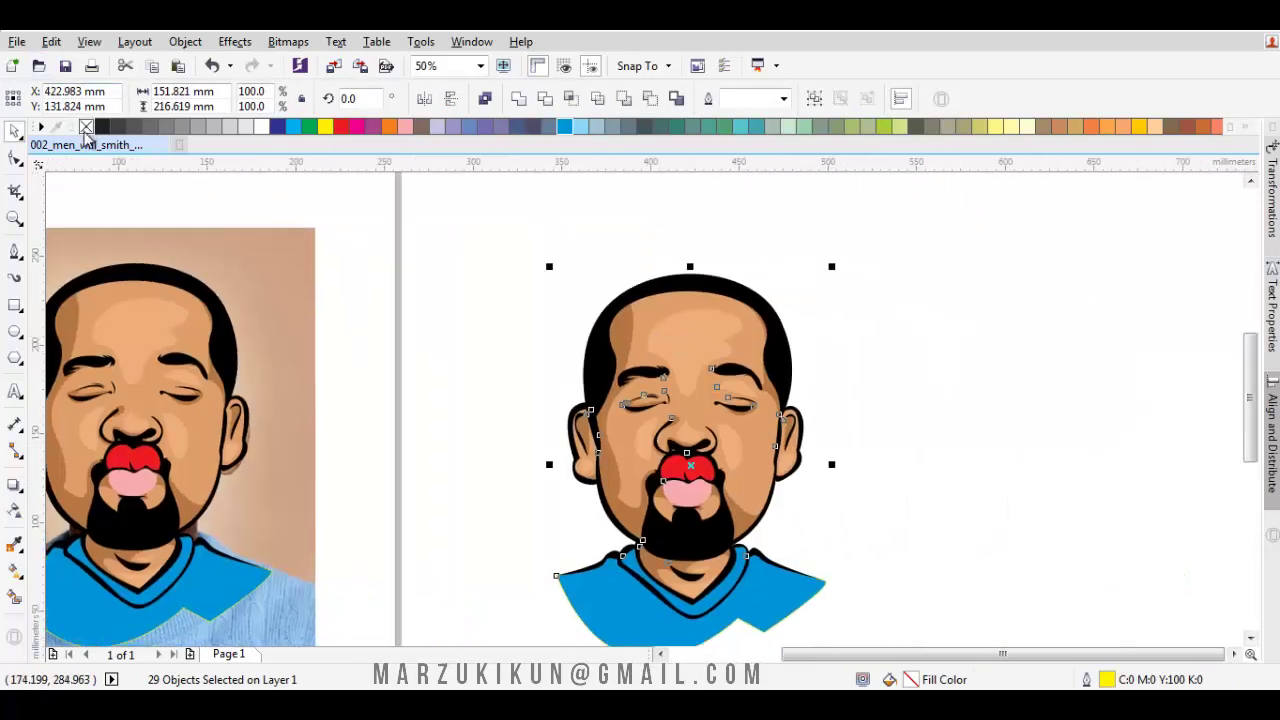
key(Escape)
Move the original reference photo to the far side of the vector portrait copy.
scroll(755, 346, down, 1)
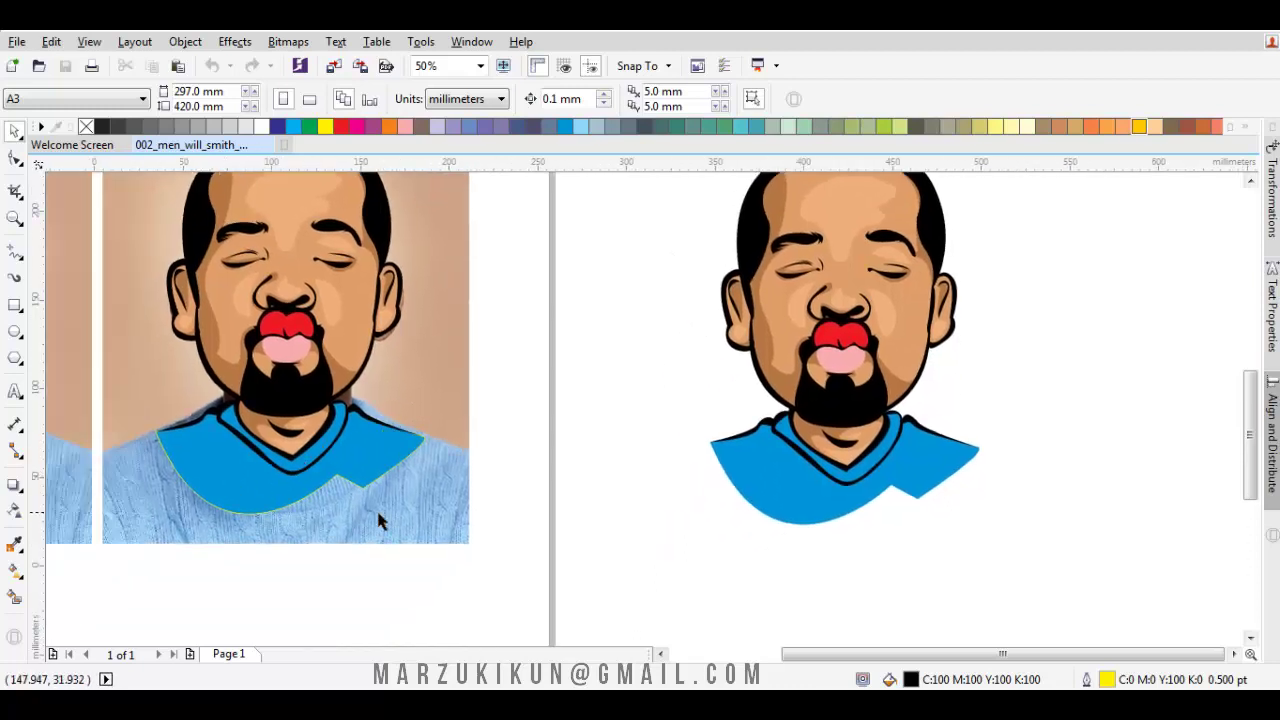
scroll(376, 507, down, 1)
key(ctrl+v)
drag(689, 426, 835, 430)
click(573, 449)
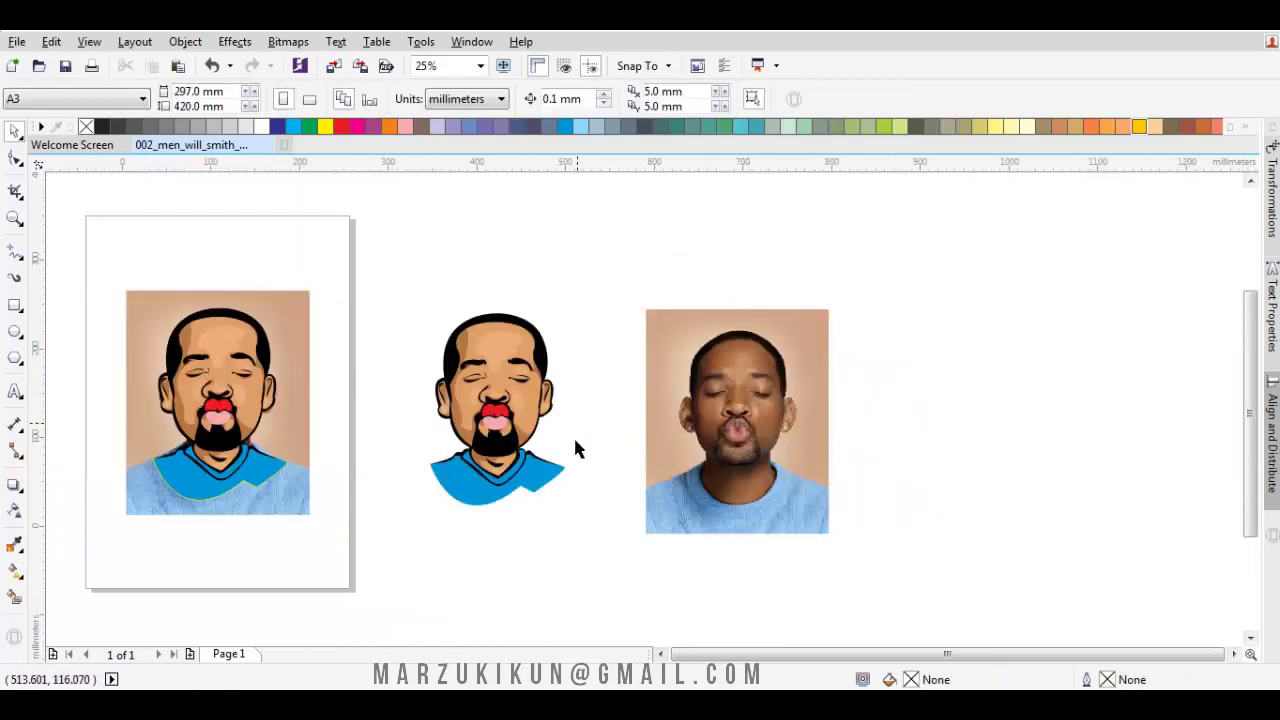
On the portrait copy, start a shadow path from the viewer-left shoulder along the collar's lower edge and back inside the collar band.
scroll(575, 449, up, 1)
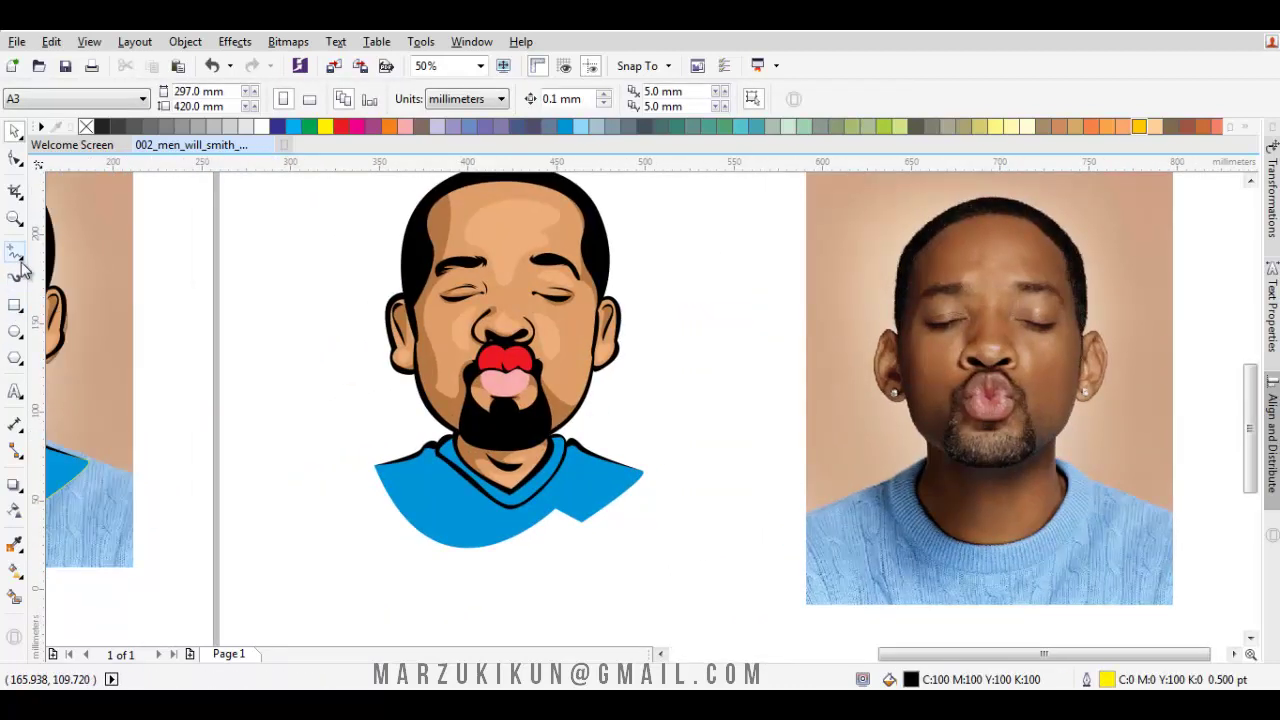
key(ctrl+j)
key(Escape)
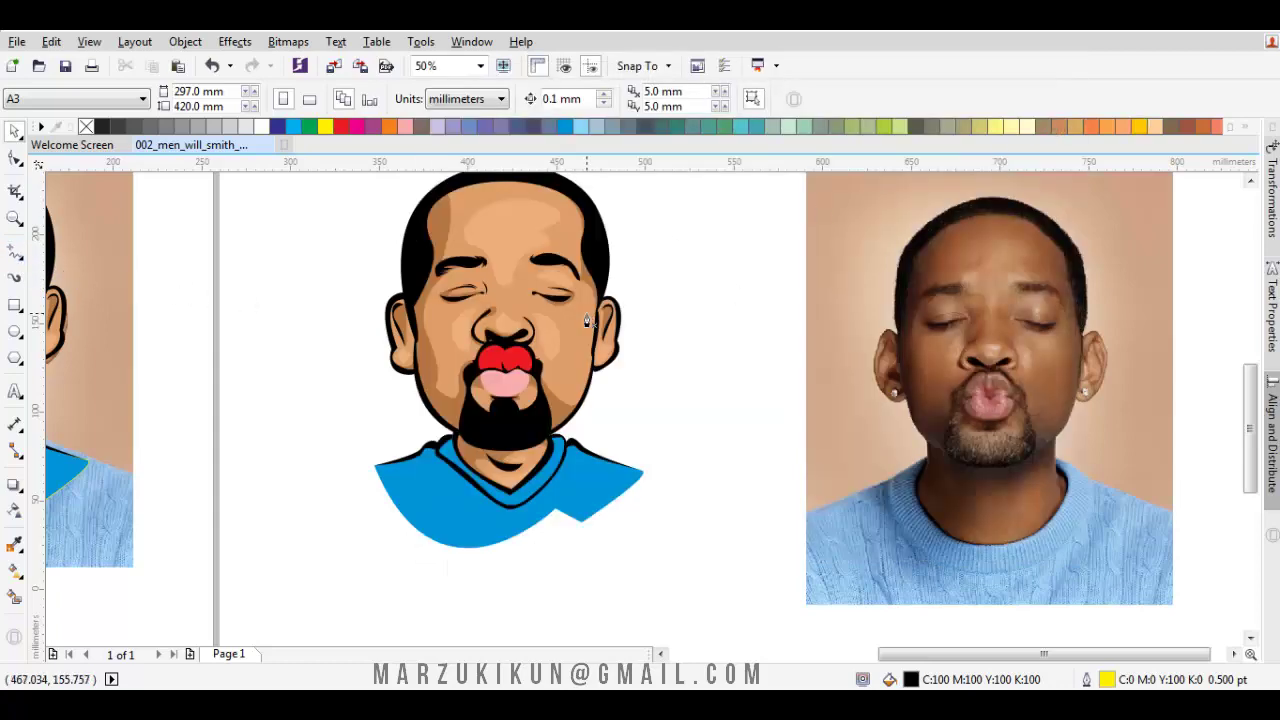
key(F5)
scroll(600, 443, up, 2)
scroll(500, 449, down, 4)
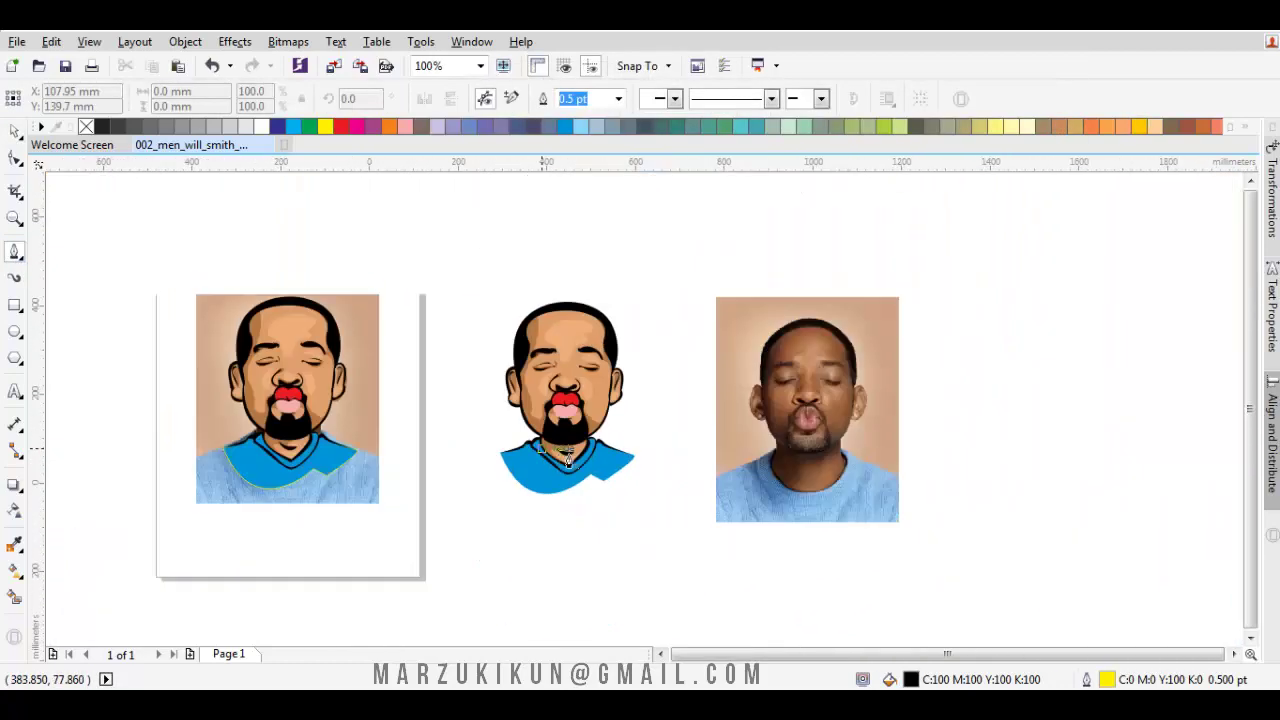
scroll(567, 460, up, 3)
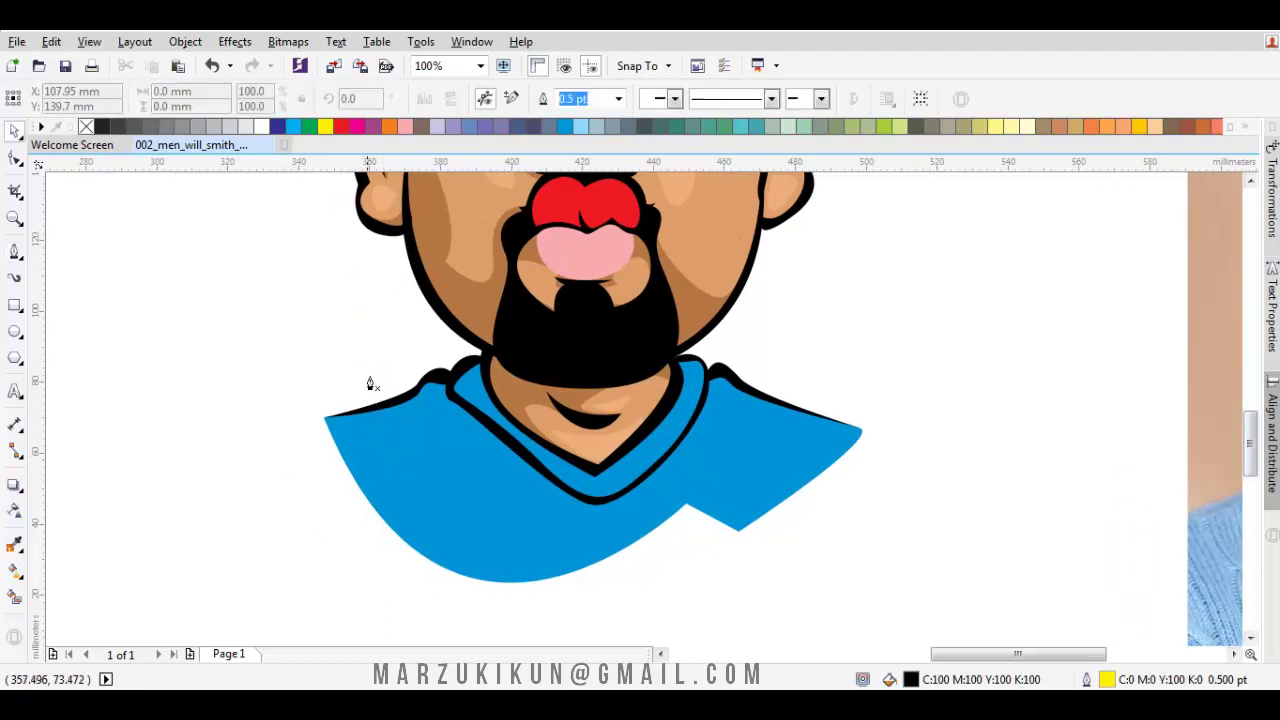
scroll(490, 471, up, 1)
click(508, 434)
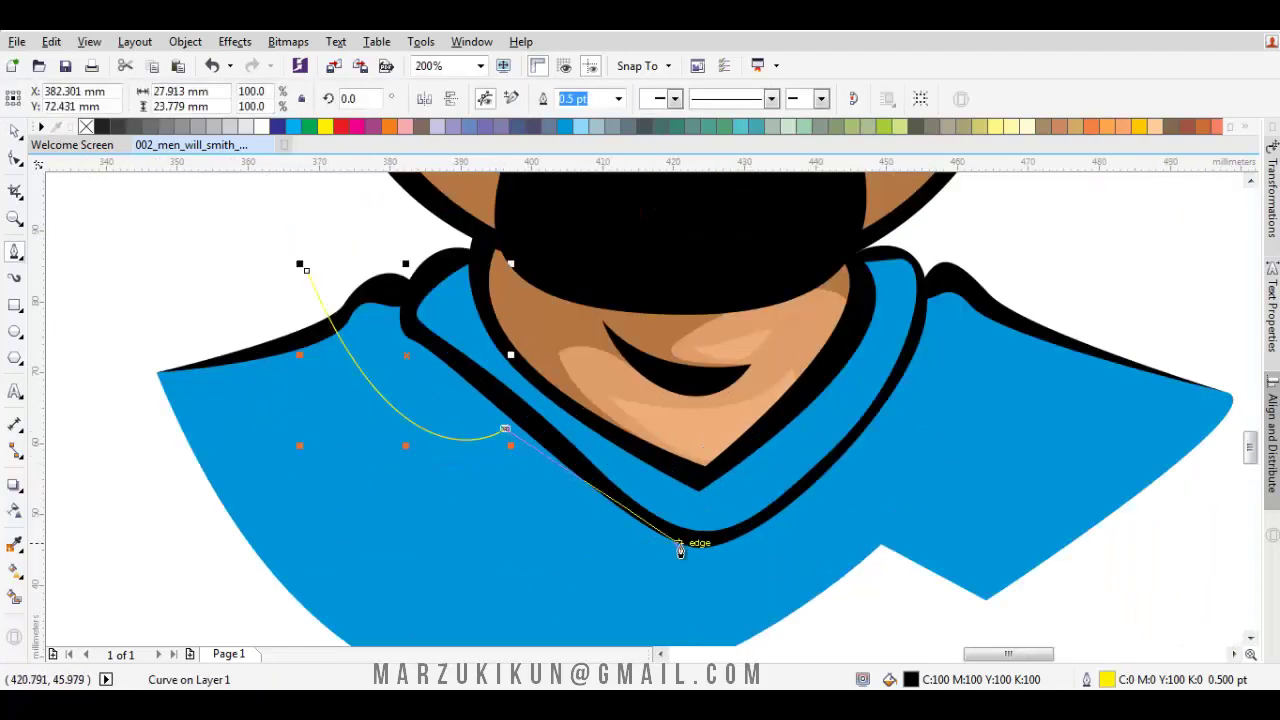
click(686, 543)
drag(850, 446, 716, 522)
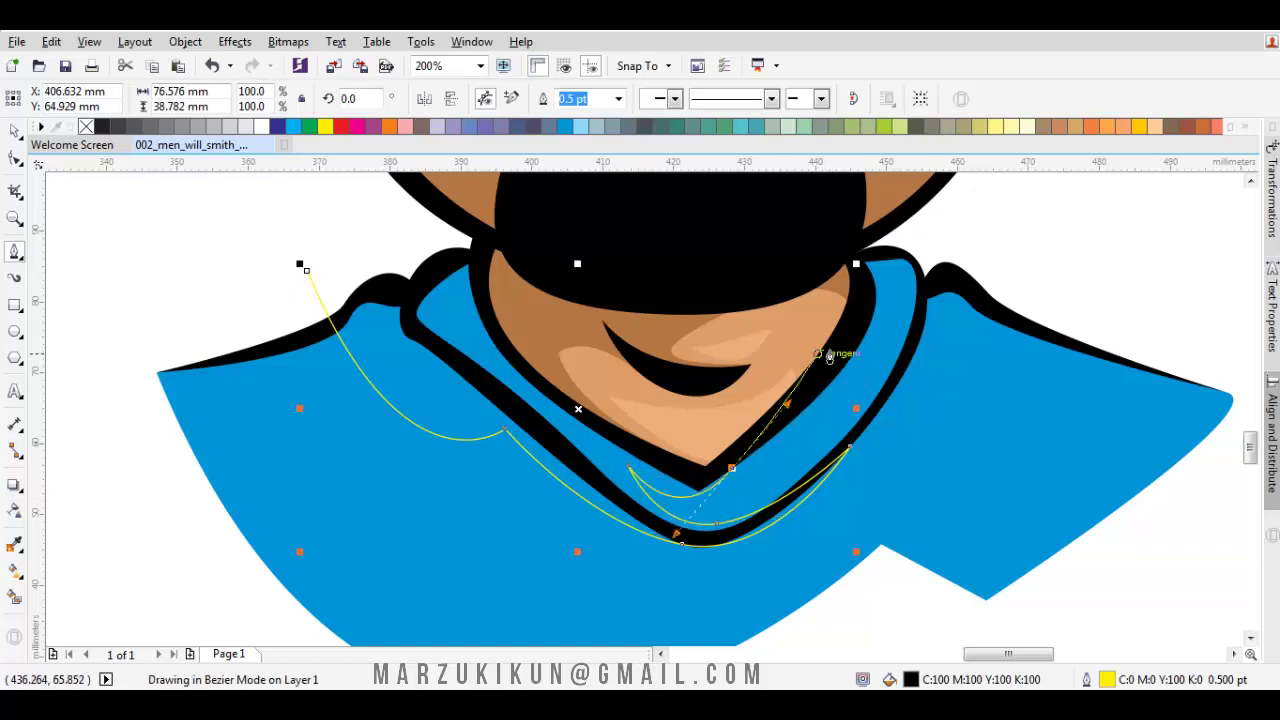
Continue the shadow path up the viewer-right collar and shoulder and close it across the beard, about 126 by 51 mm overall.
scroll(829, 357, up, 1)
drag(820, 367, 983, 440)
click(850, 433)
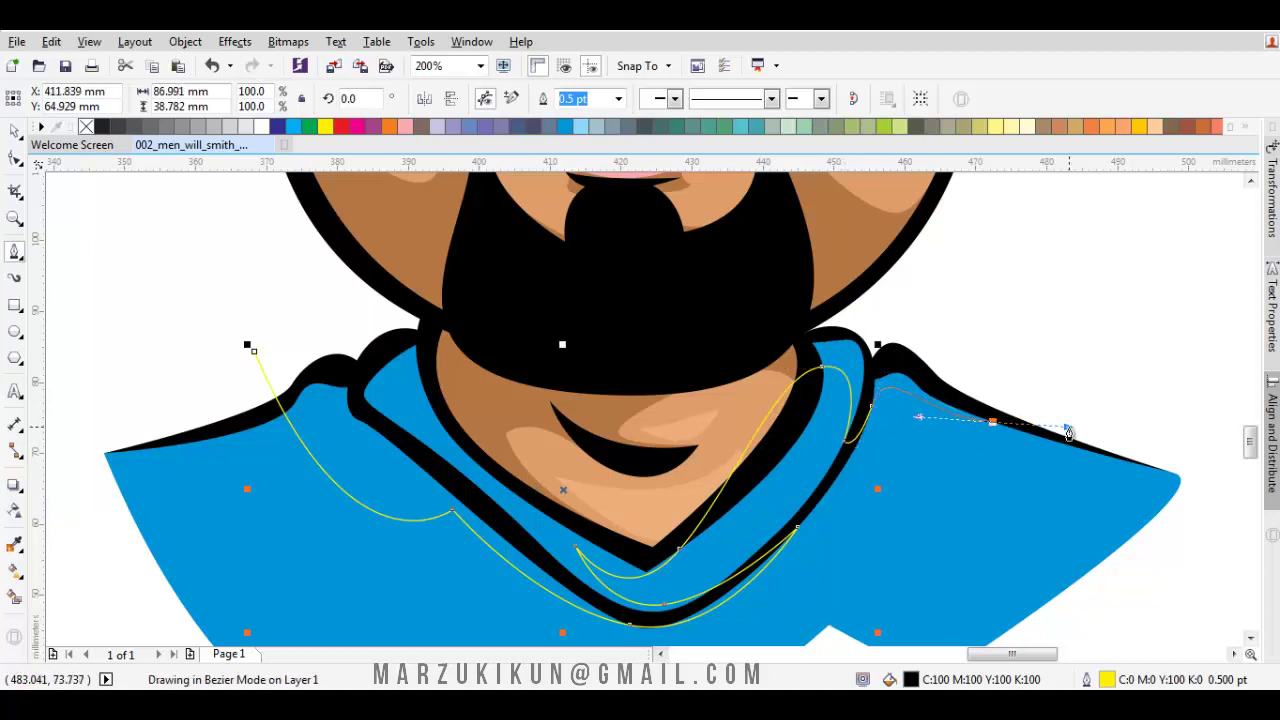
drag(1068, 432, 1068, 432)
drag(209, 265, 143, 283)
click(255, 350)
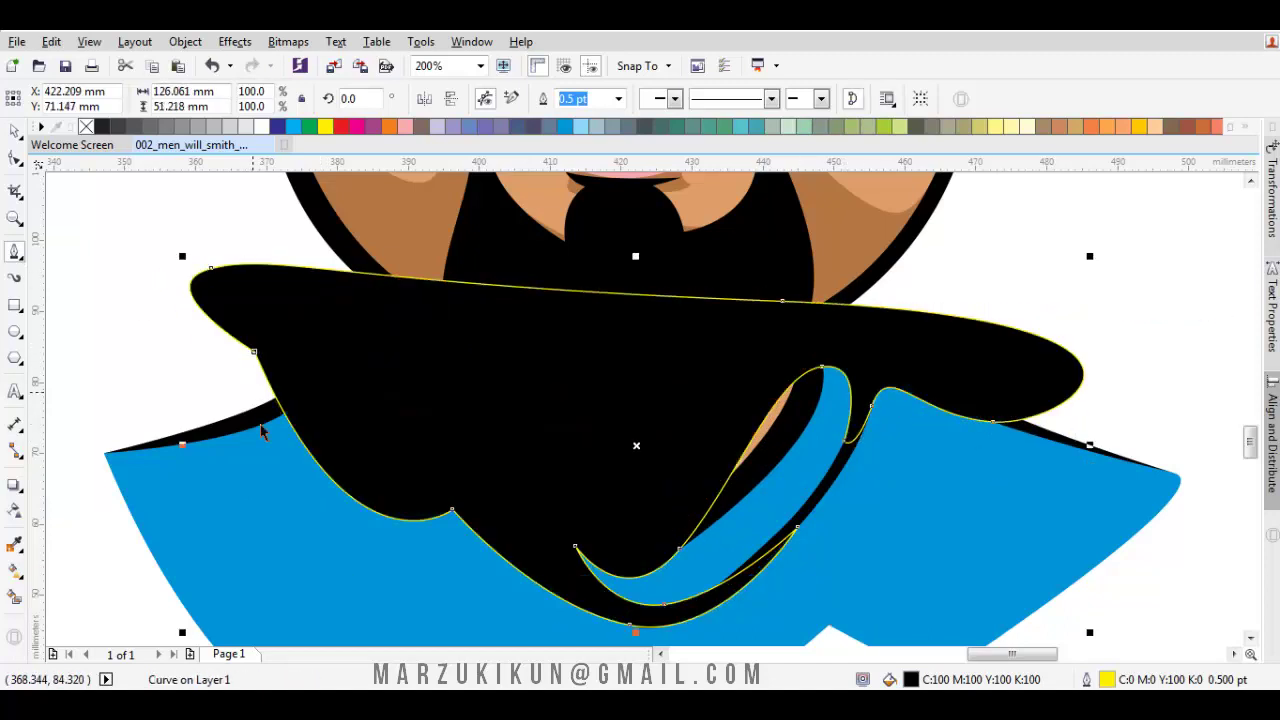
Intersect the shadow shape with the blue shirt, remove the leftover drawn shape and select the clipped shadow.
key(space)
shift+click(261, 430)
click(572, 99)
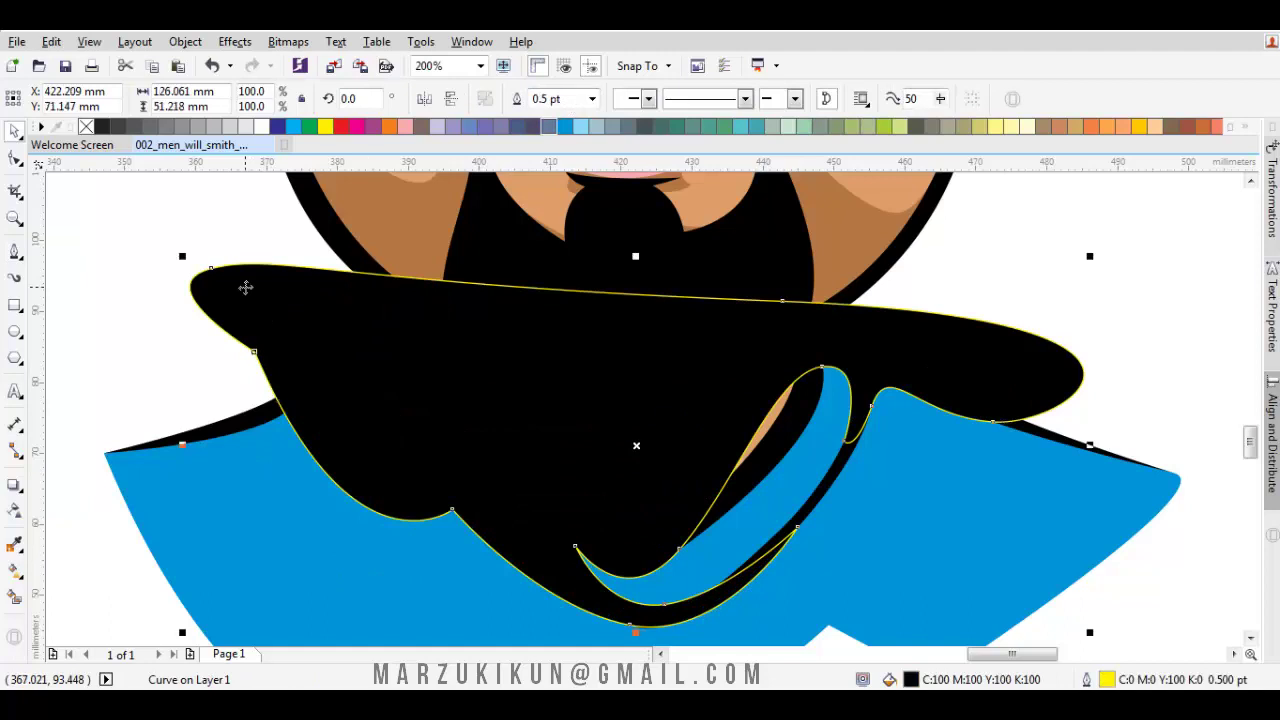
right_click(246, 286)
click(298, 417)
click(328, 405)
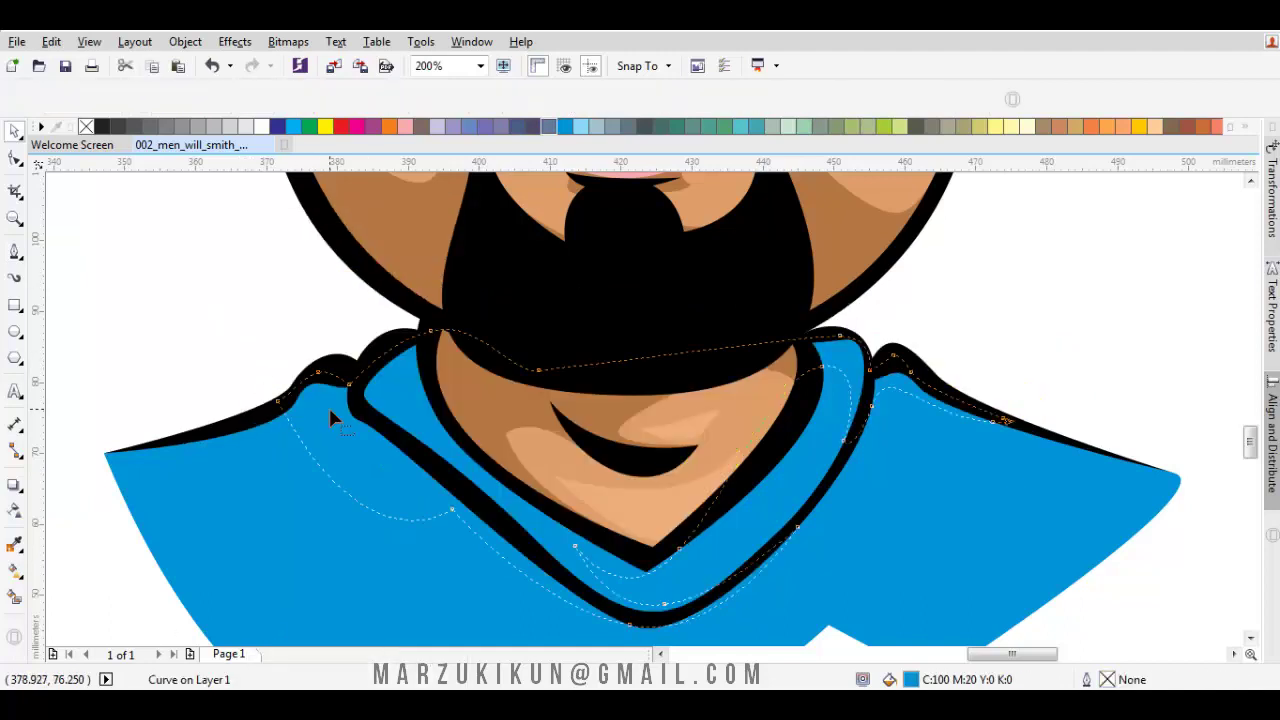
Change the clipped collar shadow's fill to dark blue C100 M59 Y25 K5.
double_click(942, 679)
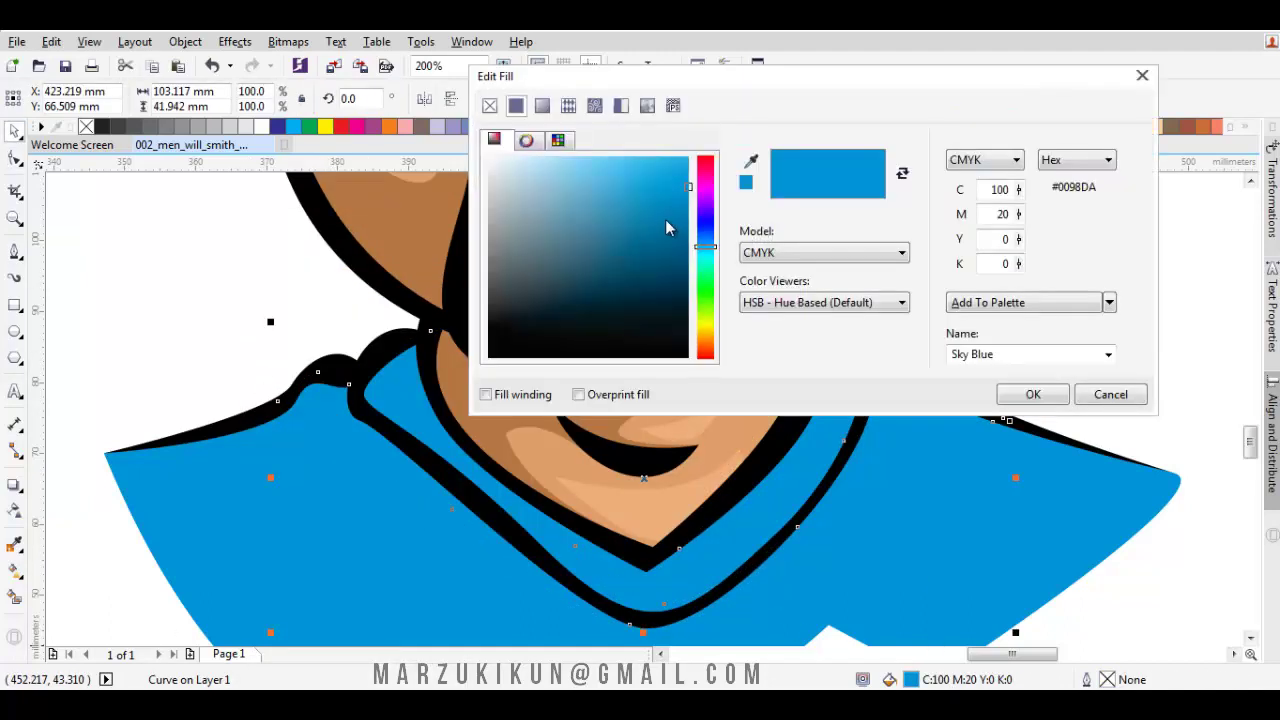
drag(667, 228, 676, 241)
click(1031, 395)
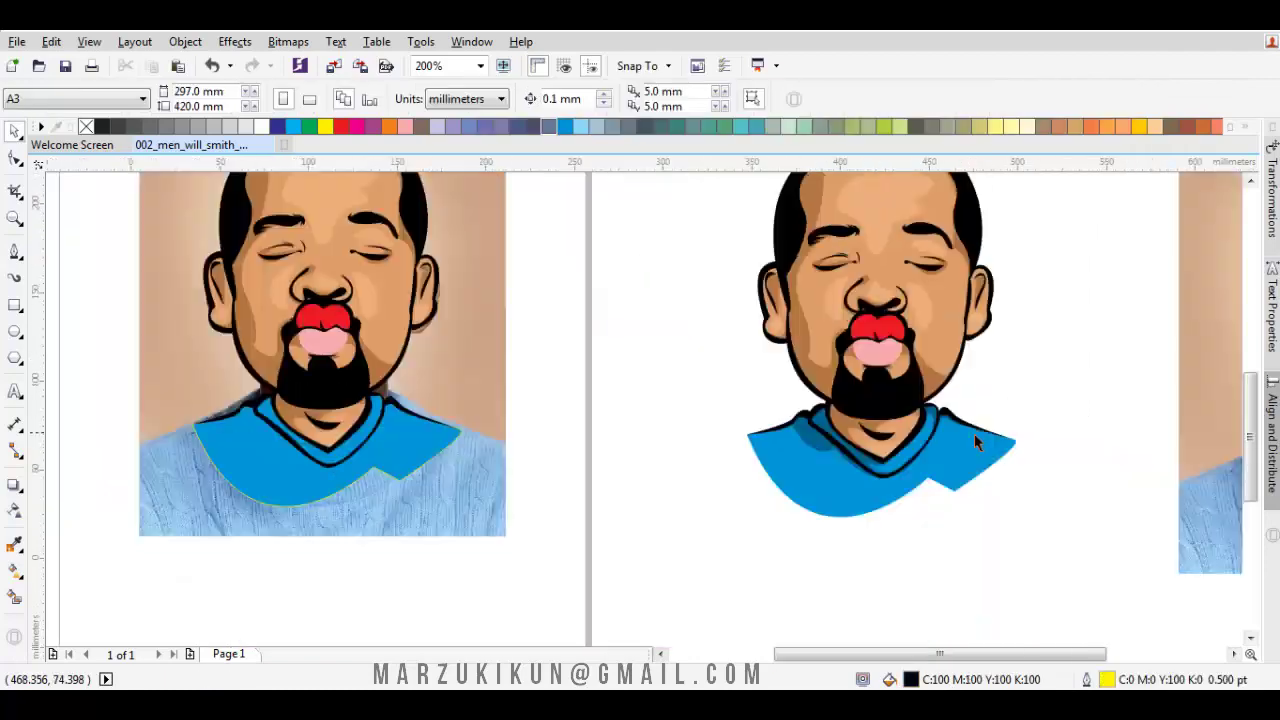
Draw a crescent fold shadow about 25 mm tall below the viewer-right shoulder and merge it with the dark blue collar shadow.
scroll(974, 433, up, 4)
scroll(844, 418, down, 4)
scroll(689, 429, up, 3)
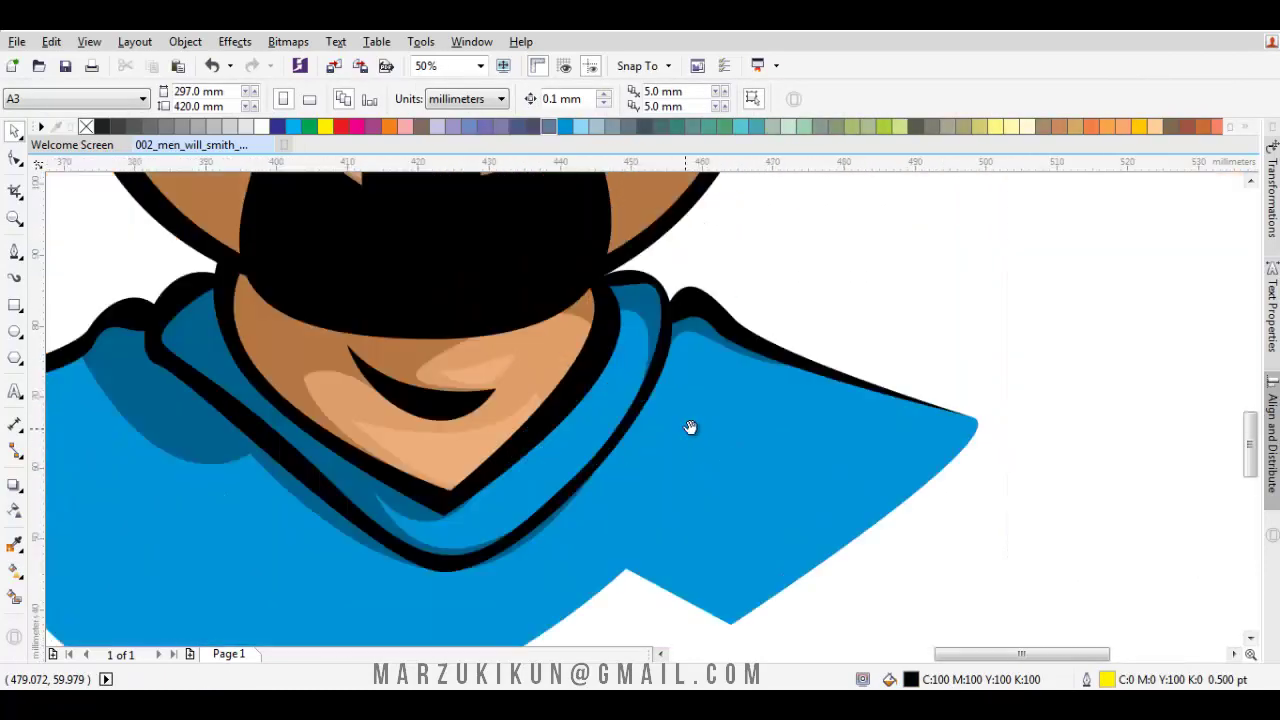
scroll(734, 420, down, 2)
key(F5)
scroll(767, 340, up, 1)
click(670, 513)
click(769, 339)
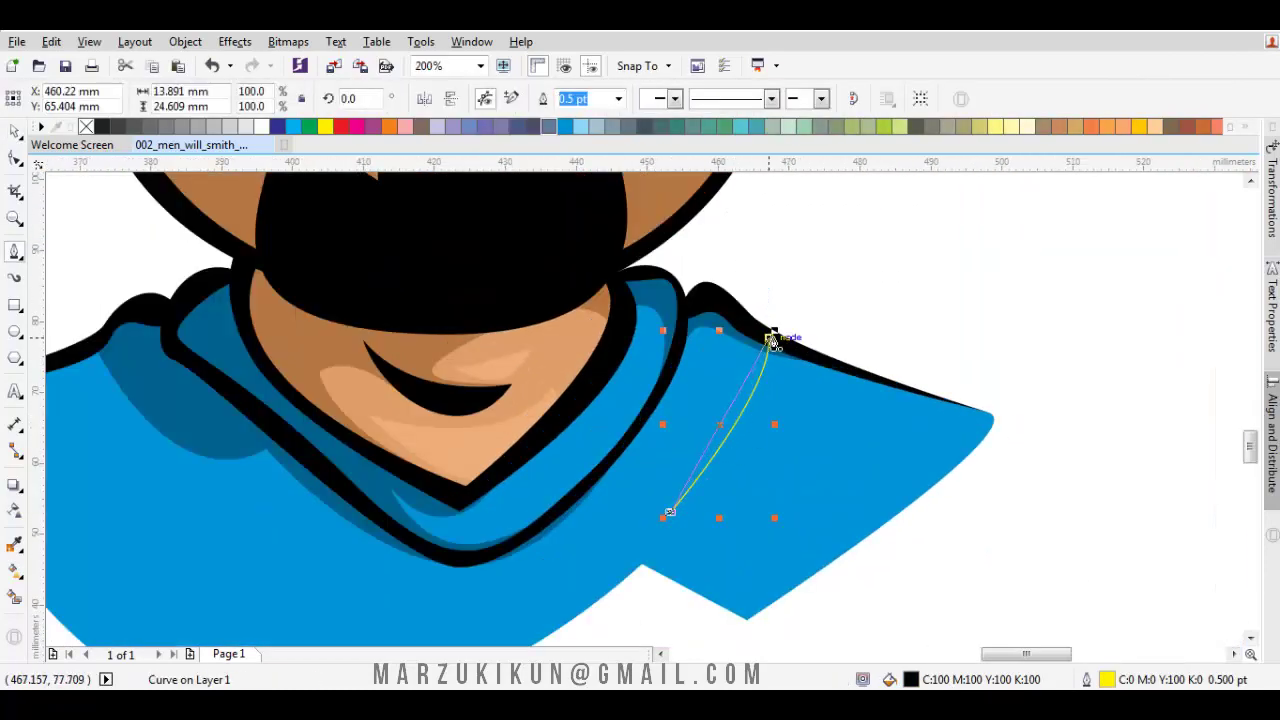
drag(857, 398, 850, 394)
key(space)
shift+click(900, 420)
click(524, 98)
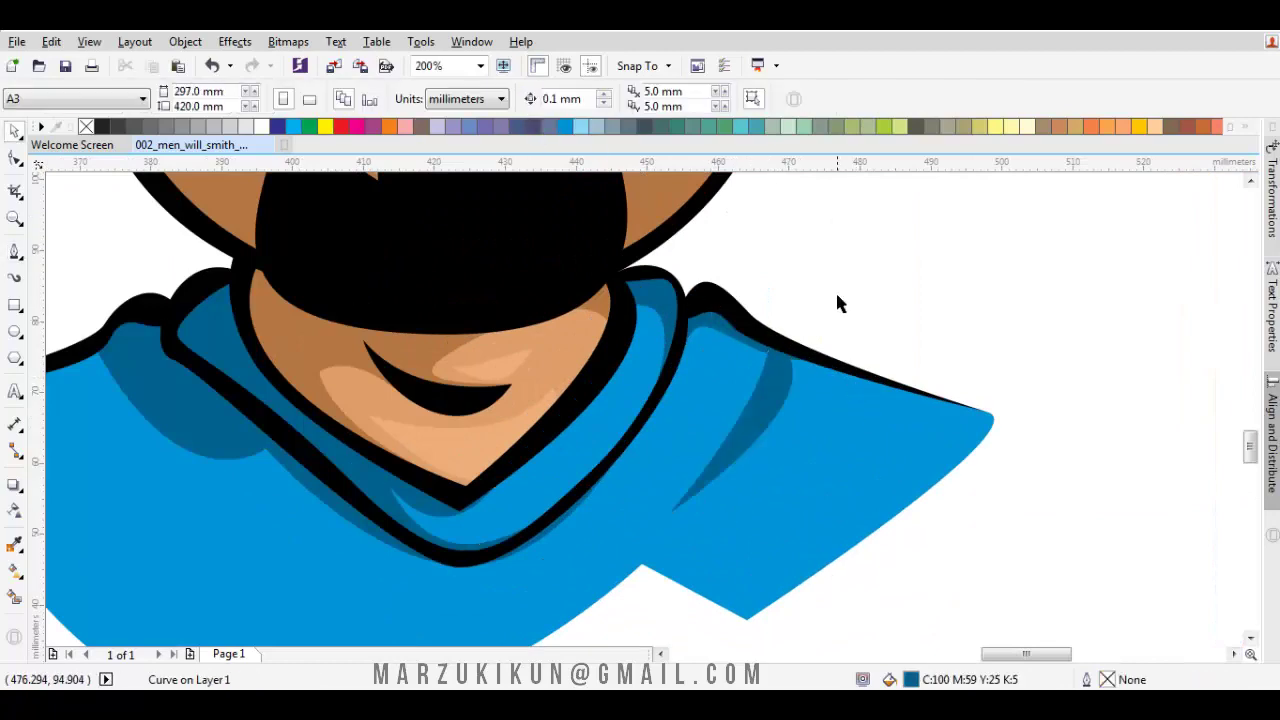
Draw a curved fold shadow about 21 by 25 mm below the viewer-left shoulder and merge it with the dark blue shirt shadow.
scroll(835, 290, down, 3)
scroll(733, 391, up, 2)
key(space)
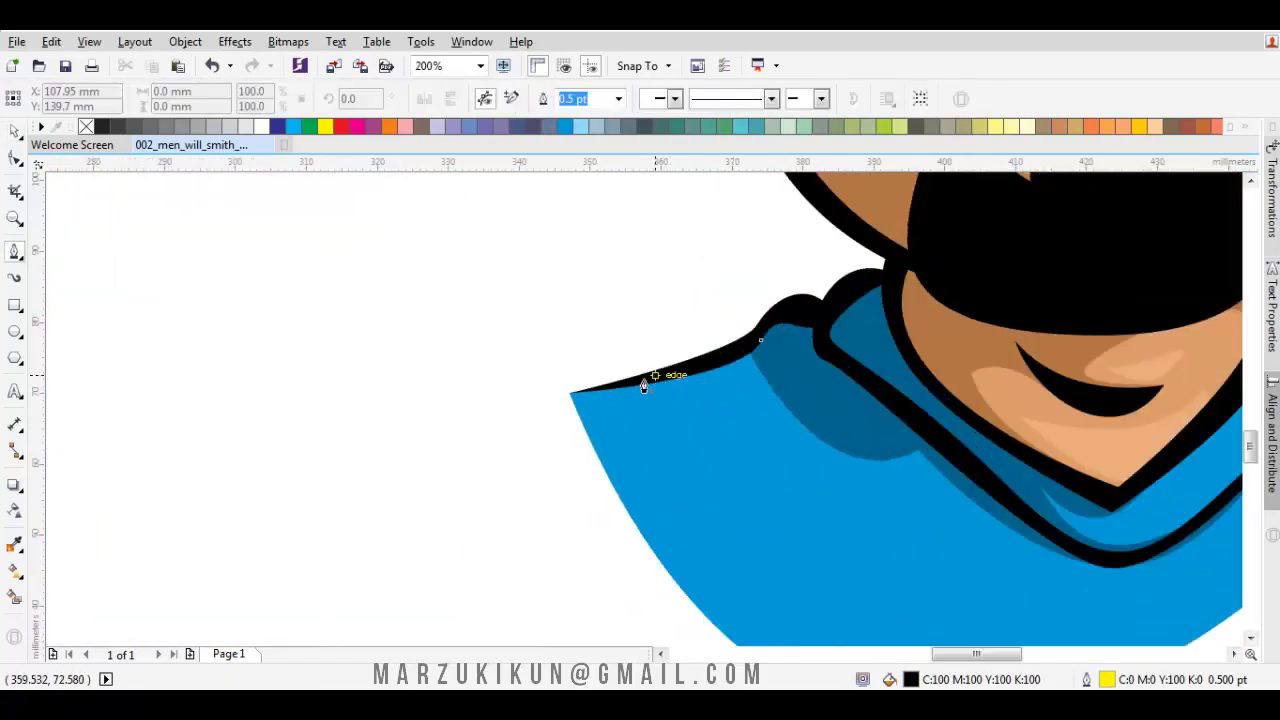
drag(655, 375, 654, 407)
drag(802, 552, 716, 395)
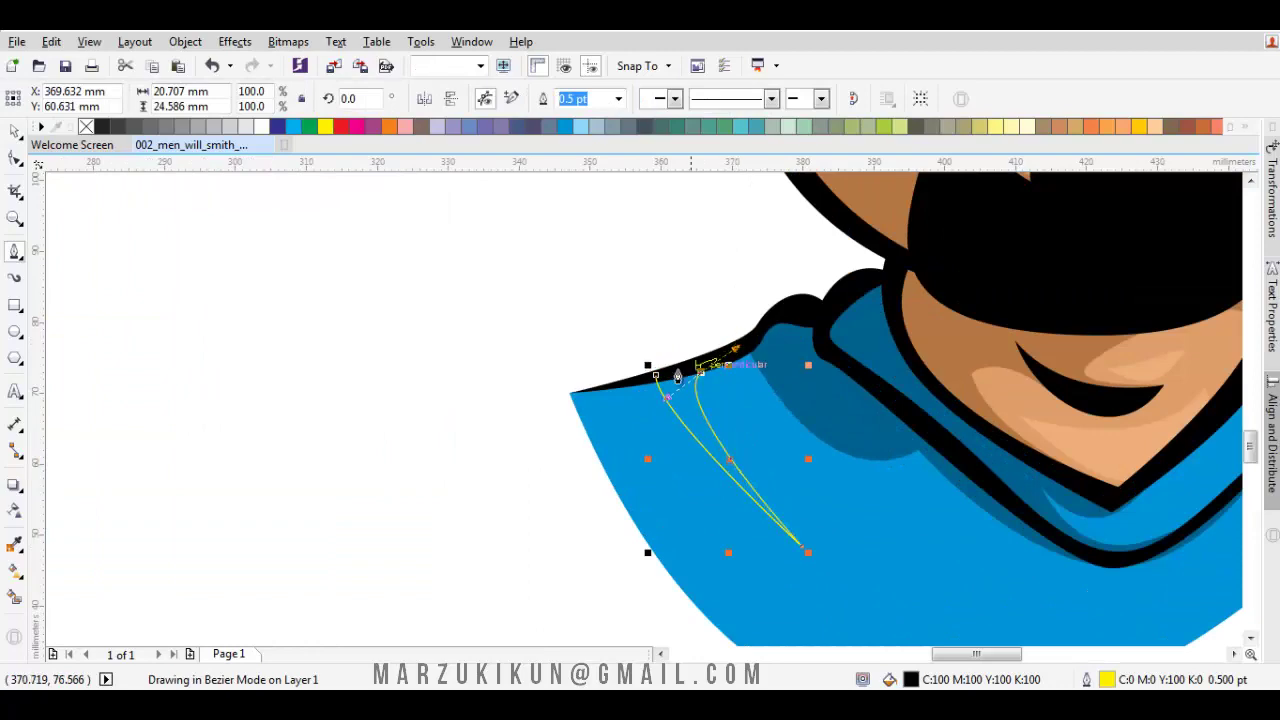
click(655, 375)
key(space)
shift+click(700, 470)
click(513, 98)
scroll(767, 437, down, 2)
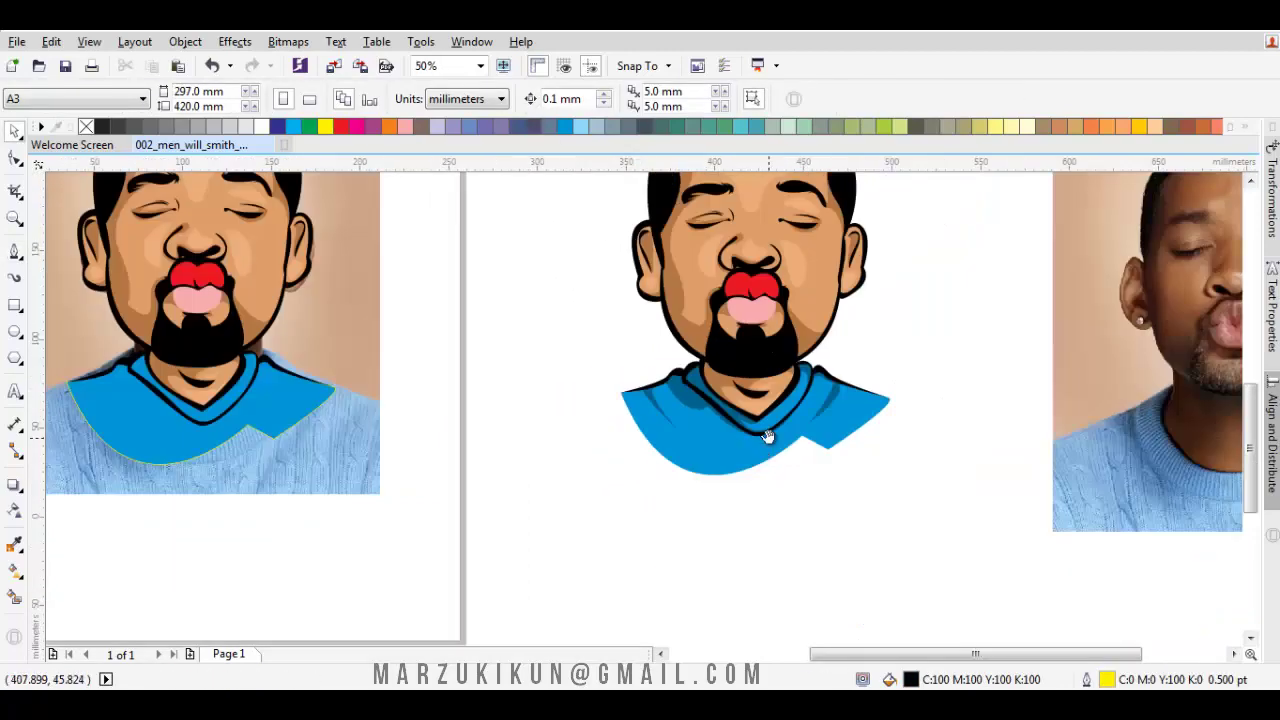
Change the bright red upper lip's fill to a dark reddish brown.
drag(767, 437, 680, 515)
scroll(660, 409, up, 1)
click(660, 409)
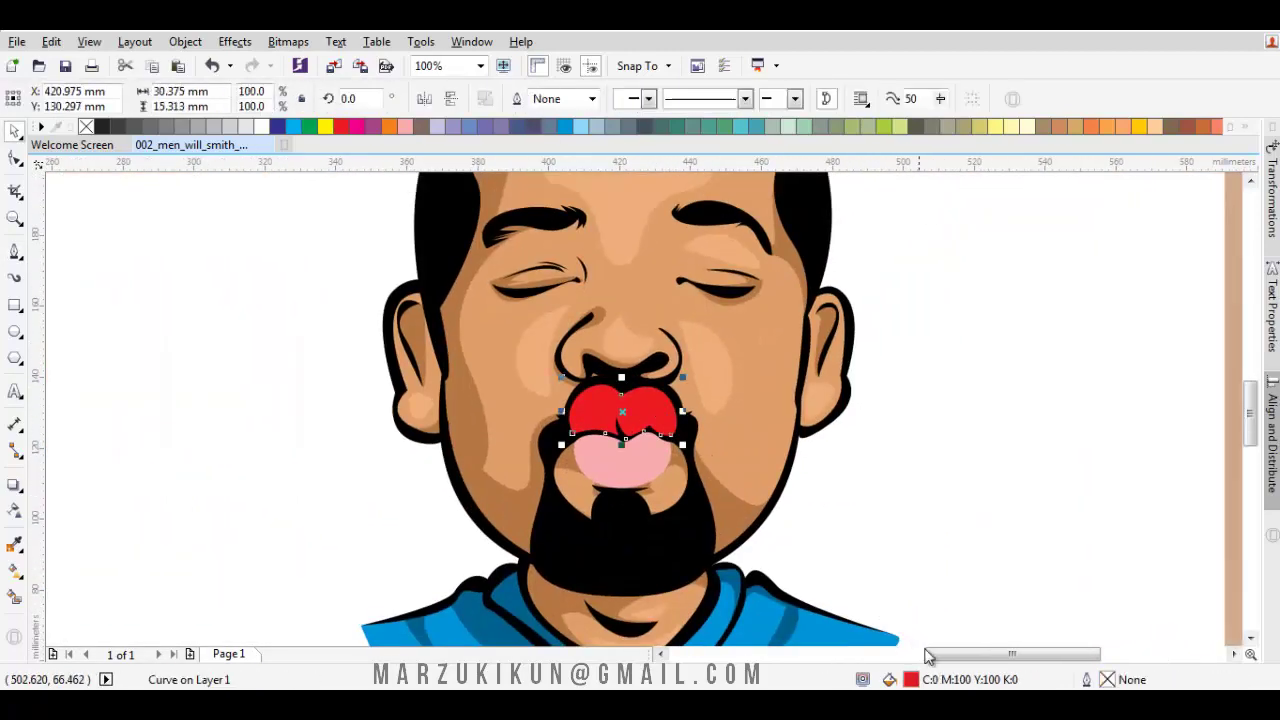
key(shift+F11)
click(670, 214)
click(708, 354)
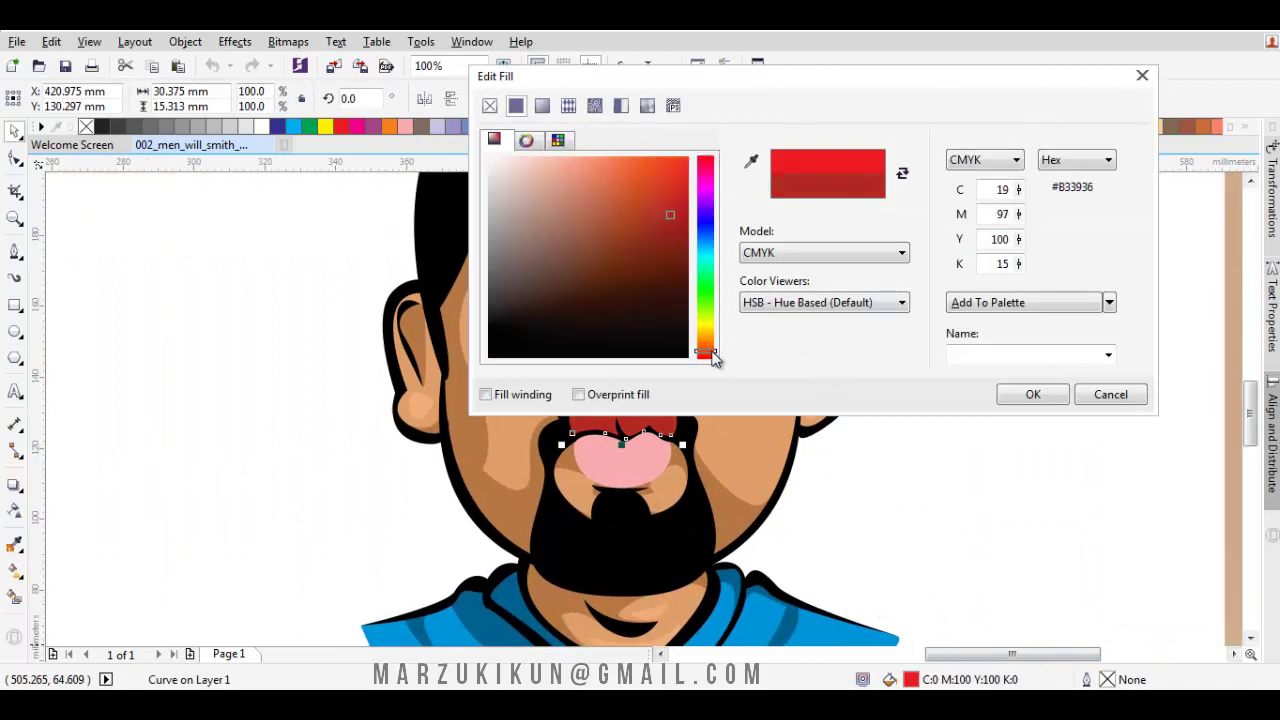
click(668, 240)
drag(690, 76, 929, 69)
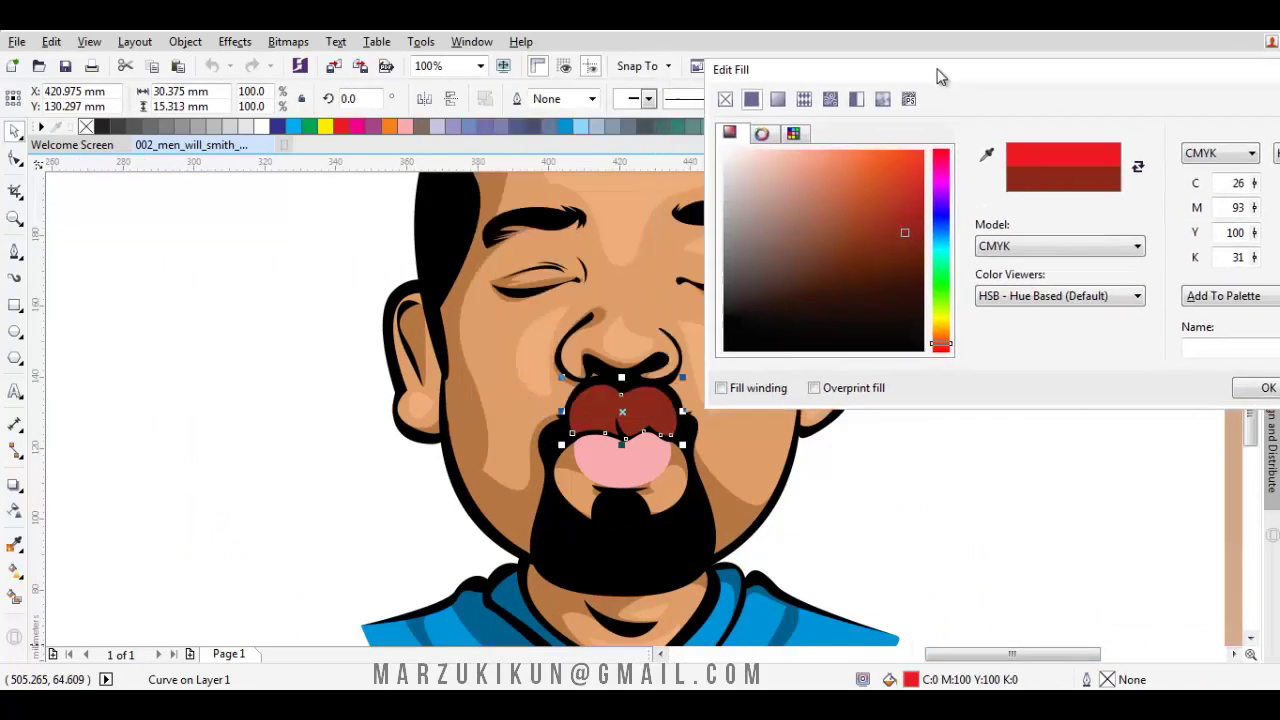
click(925, 250)
click(1271, 392)
click(908, 434)
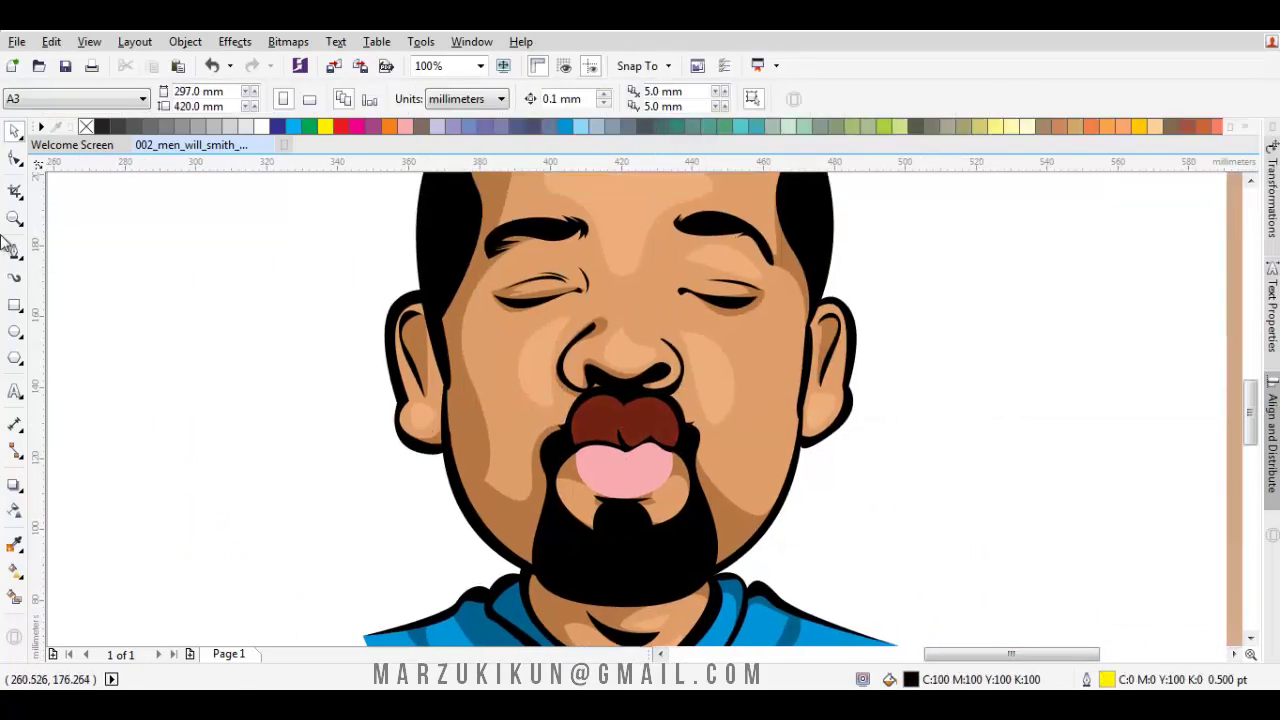
Sample the upper lip colour, lighten it to C20 M77 Y73 K6 and apply it to the pink lower lip.
click(17, 545)
click(622, 425)
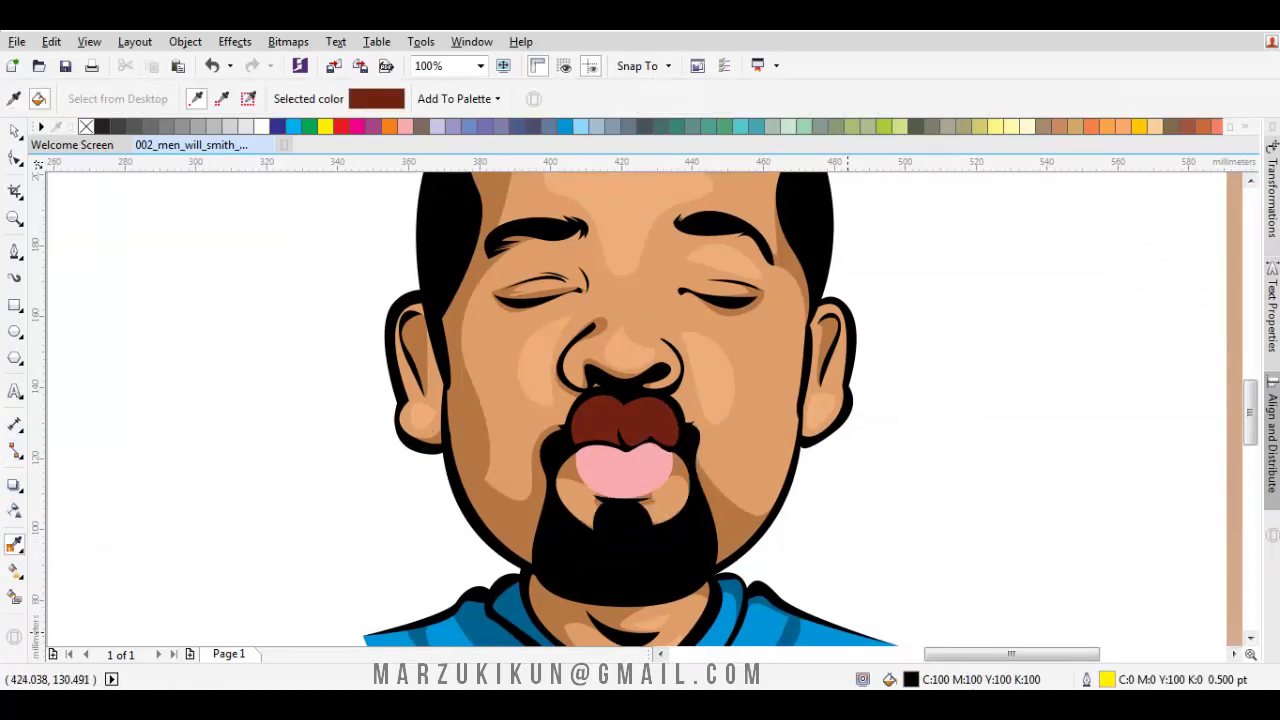
click(376, 98)
click(828, 295)
click(820, 274)
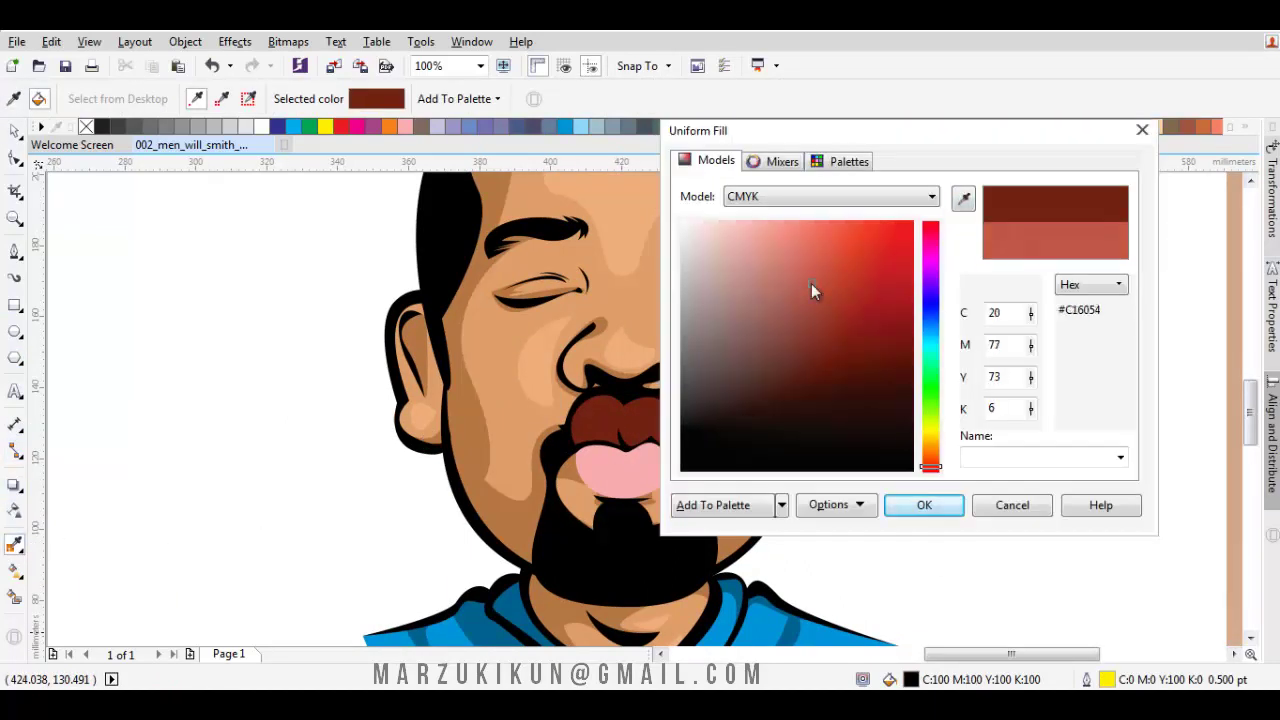
click(924, 505)
scroll(806, 468, down, 2)
scroll(806, 468, right, 3)
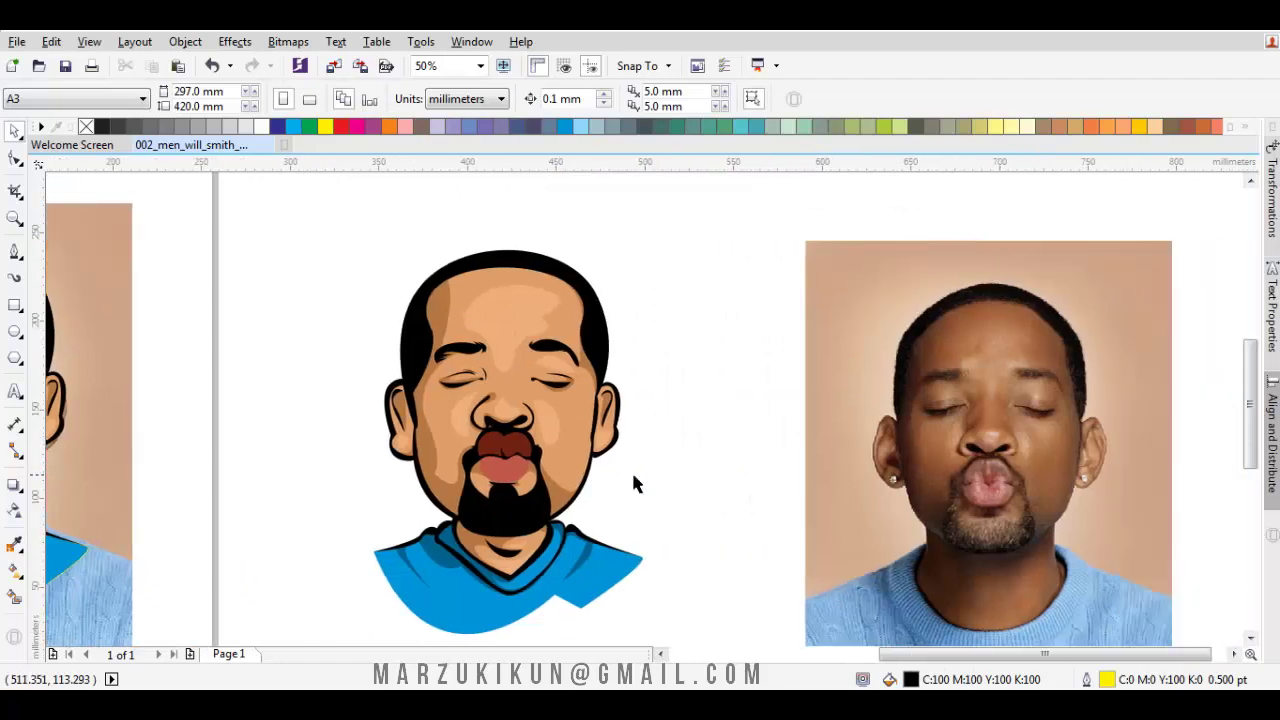
Reshape the viewer-right jaw shadow into a rounder cheek curve and keep its outer edge inside the black face outline.
scroll(509, 488, up, 4)
key(F10)
click(597, 545)
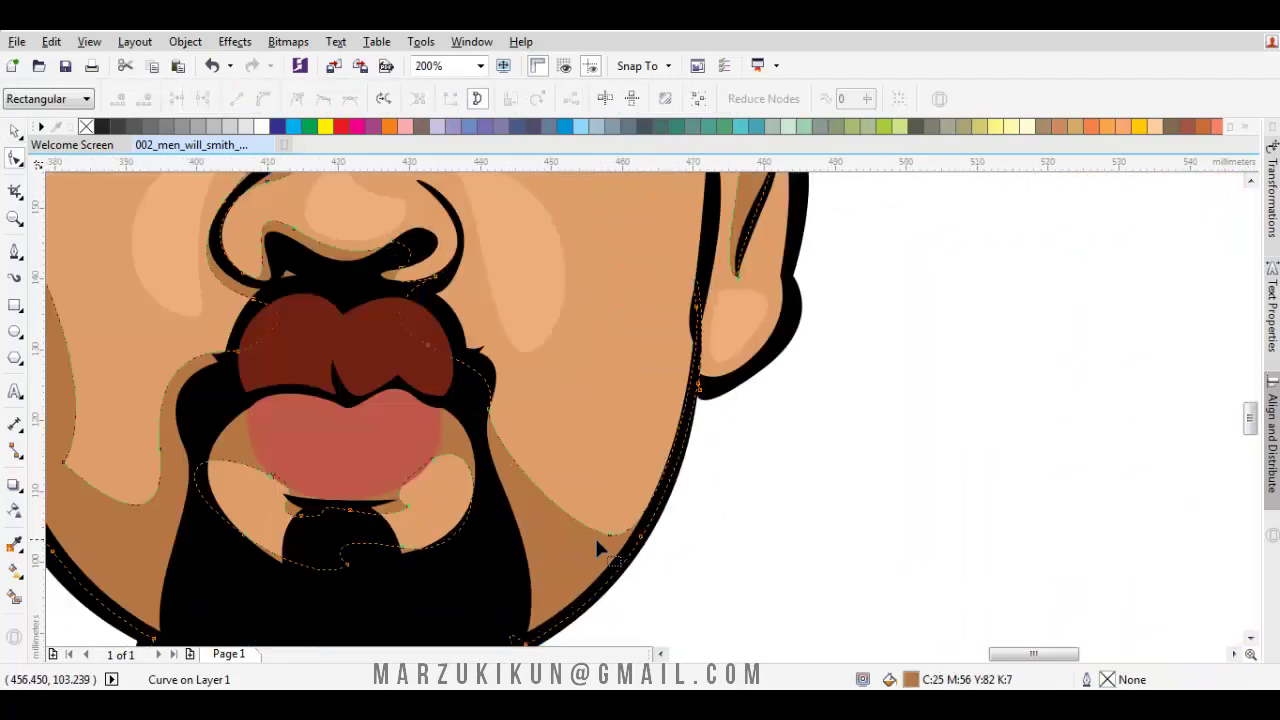
drag(615, 536, 591, 535)
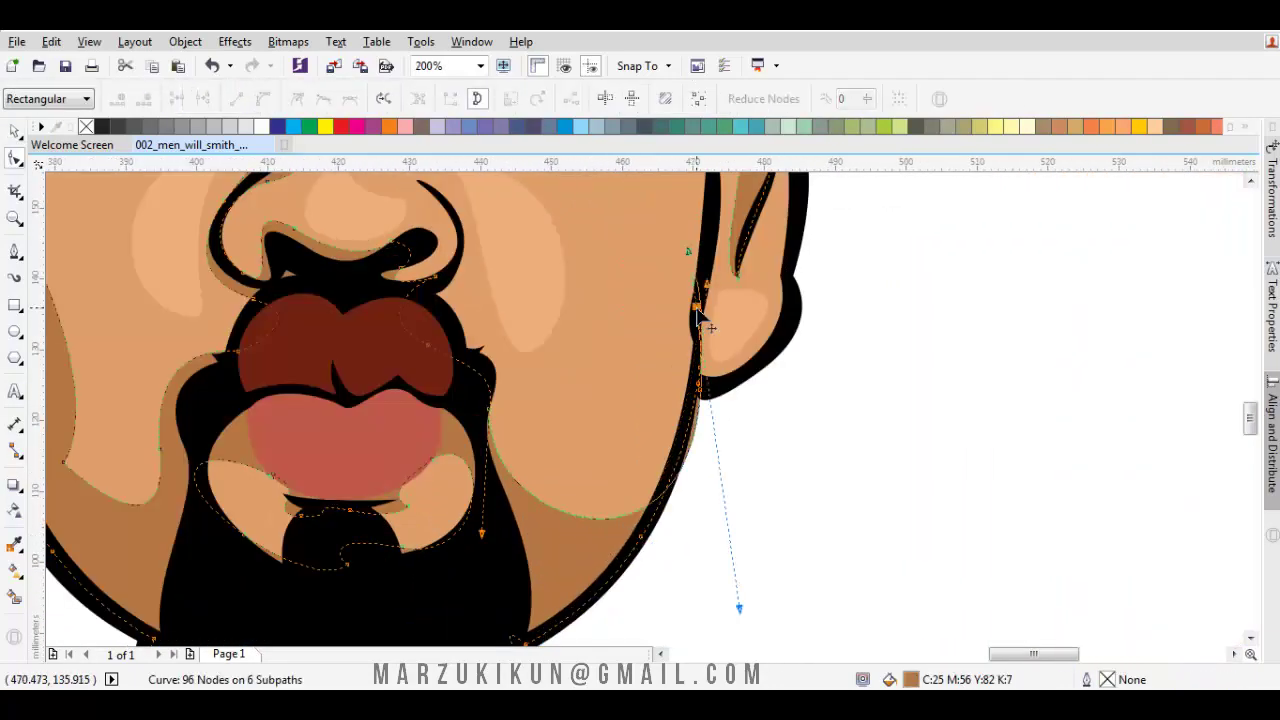
right_click(942, 353)
right_click(914, 294)
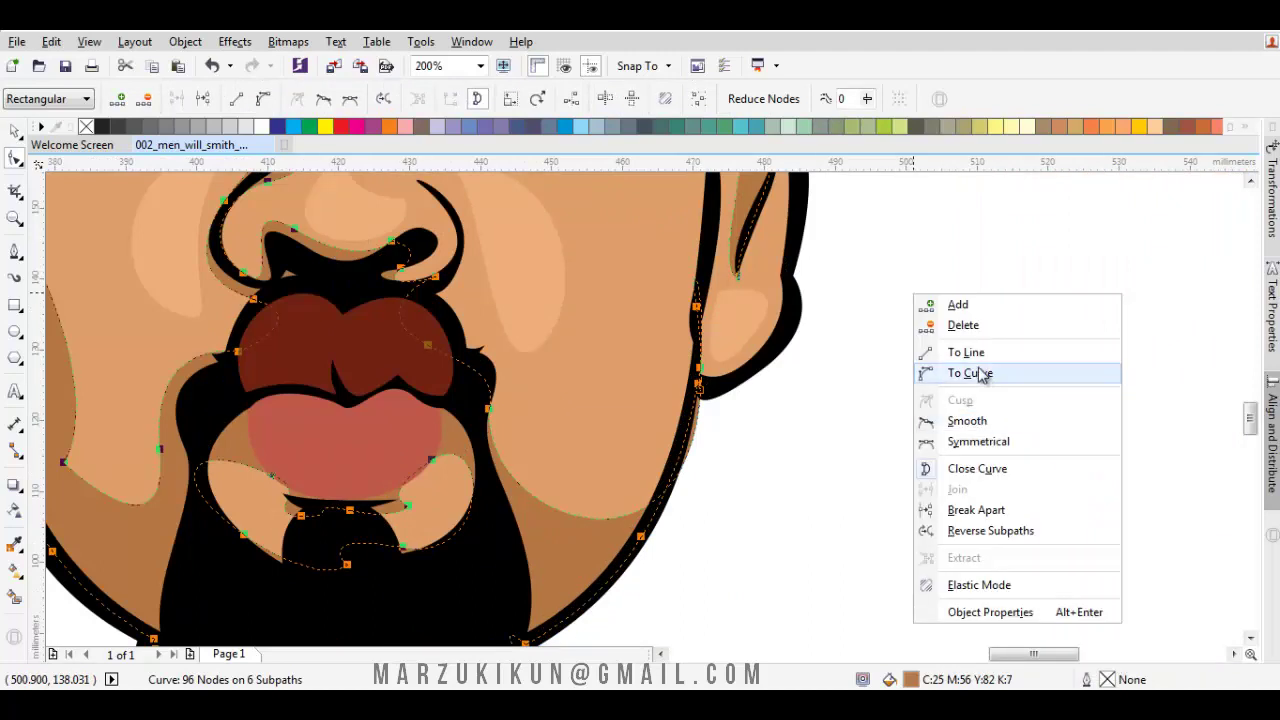
click(971, 371)
scroll(700, 393, up, 4)
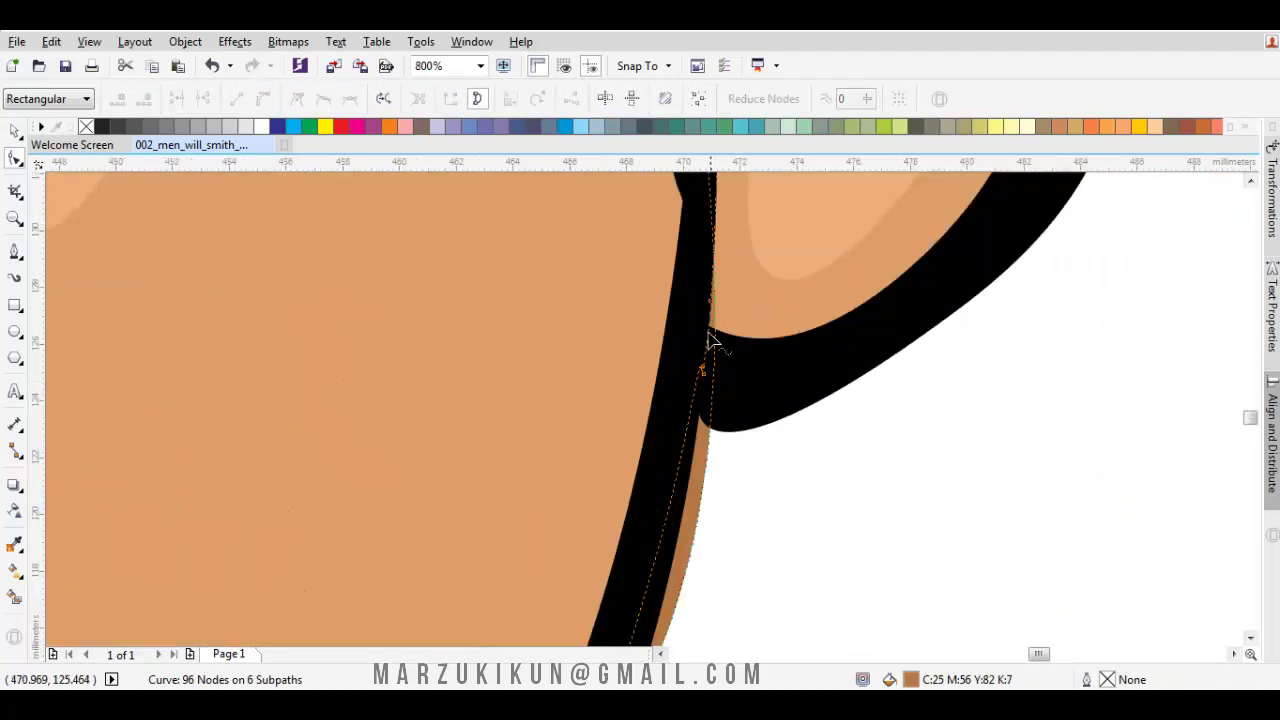
drag(716, 316, 680, 292)
scroll(677, 334, down, 6)
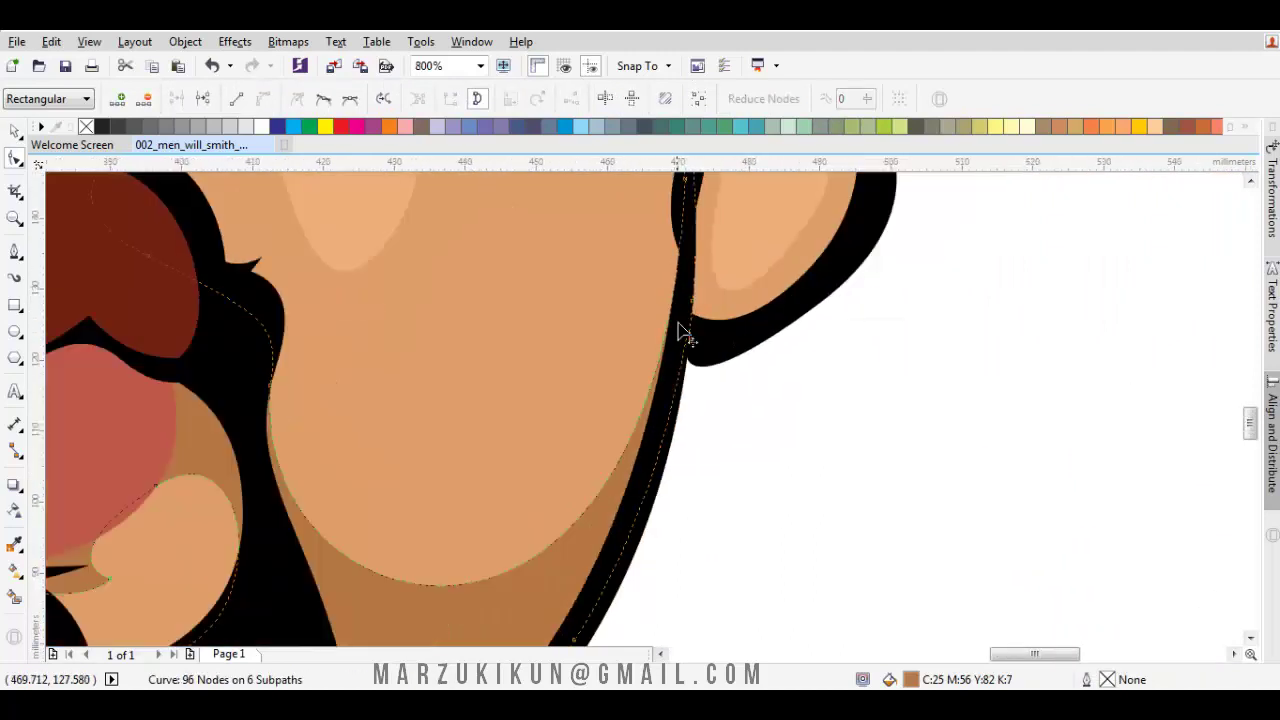
key(Escape)
key(space)
scroll(785, 420, down, 2)
scroll(780, 400, up, 3)
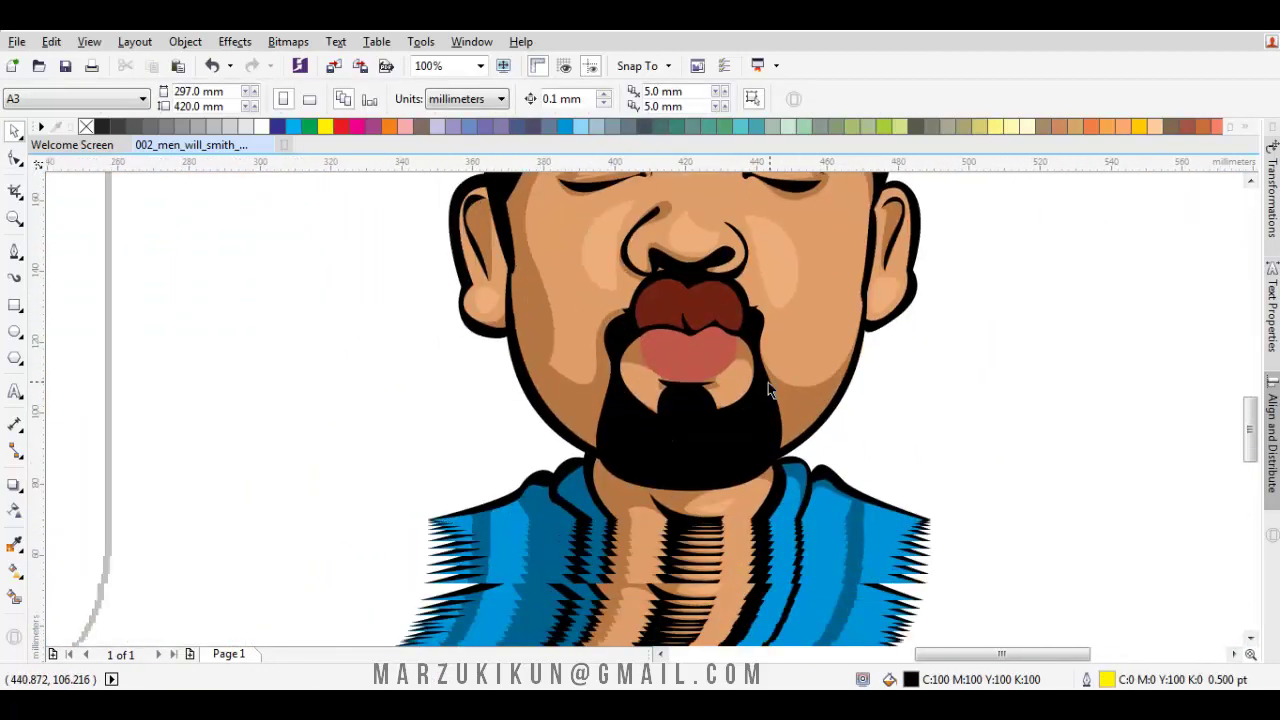
scroll(720, 450, down, 3)
scroll(700, 478, right, 1)
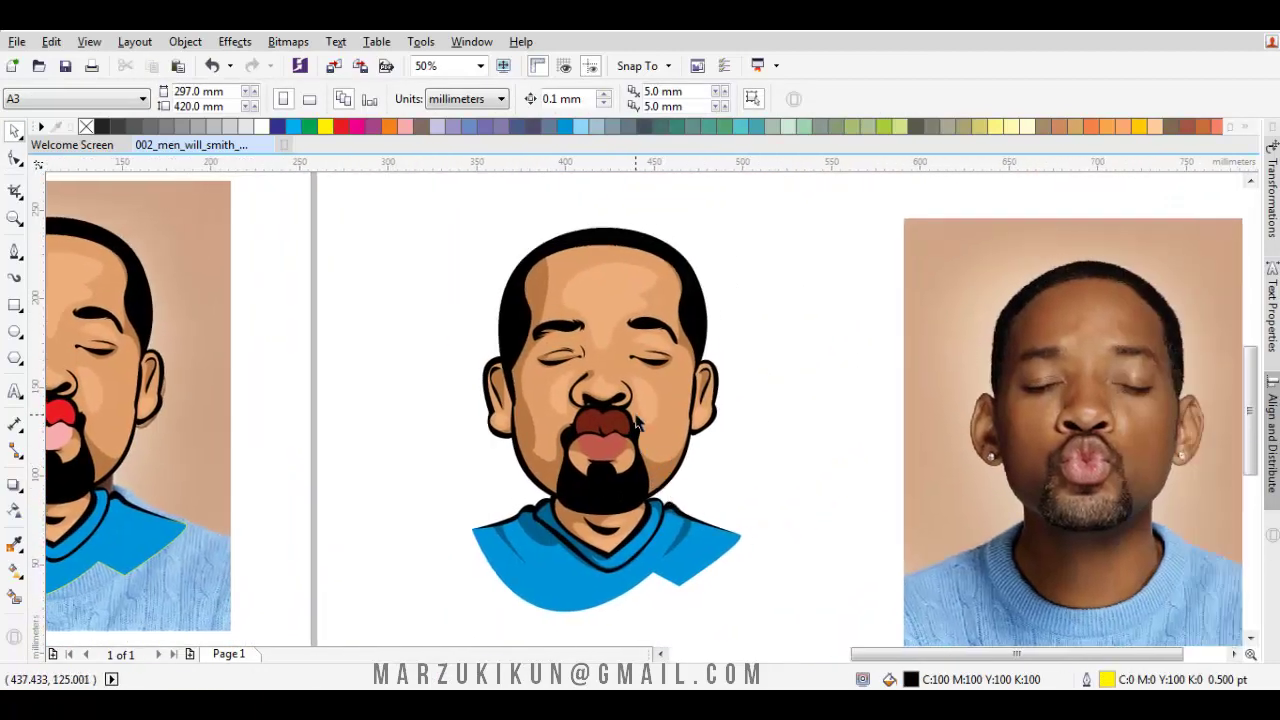
scroll(637, 425, up, 2)
click(651, 400)
key(F11)
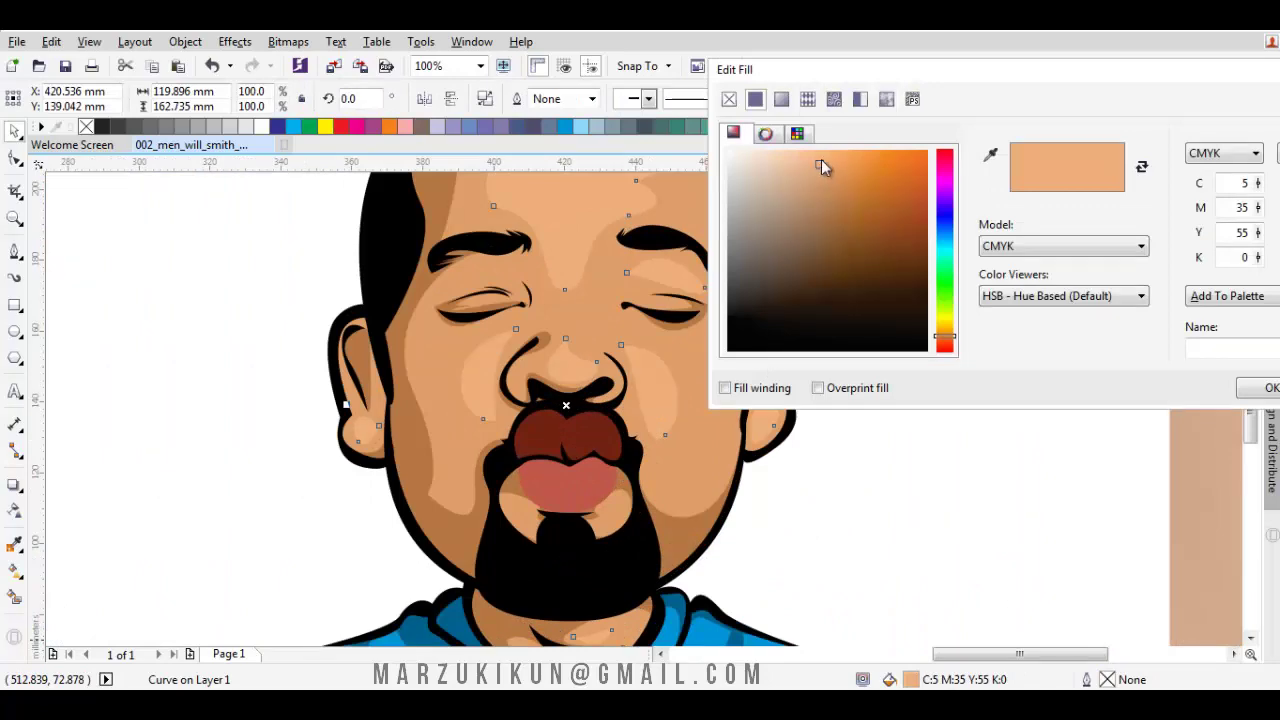
key(Escape)
scroll(932, 403, down, 2)
scroll(779, 436, right, 2)
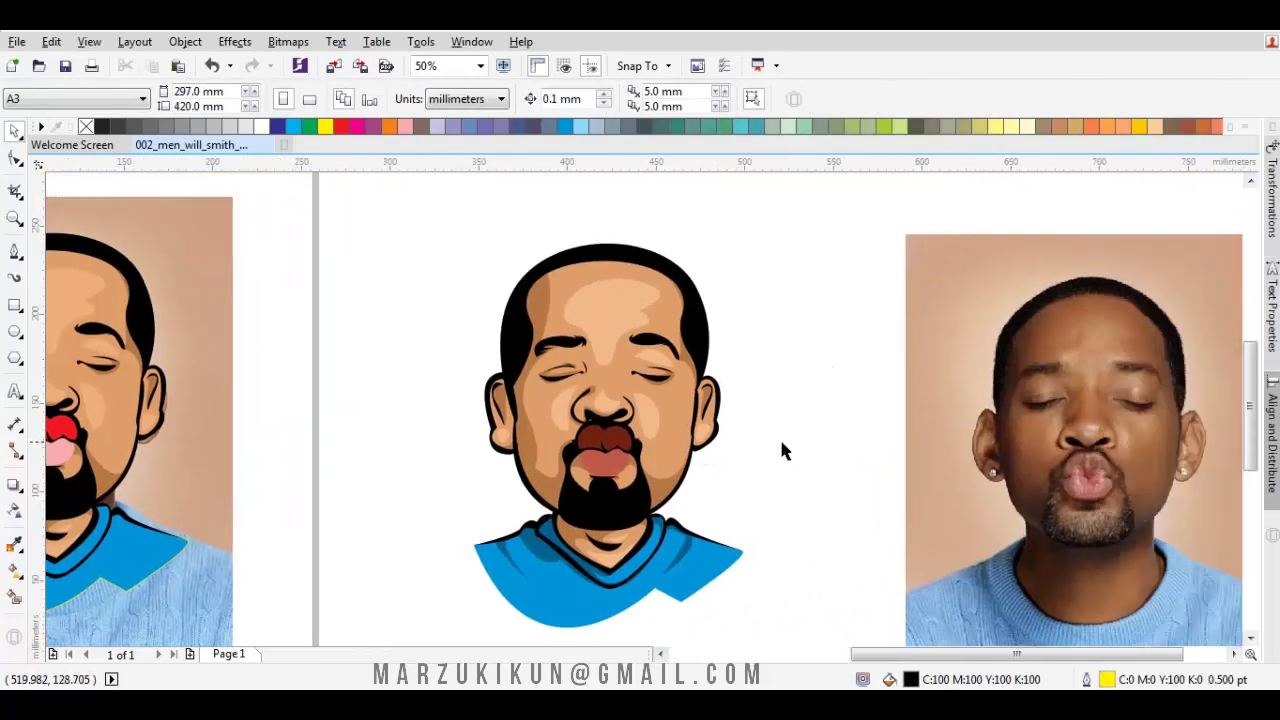
key(Tab)
key(Escape)
Move the reference photo farther away from the vector portrait to free the space beside it.
scroll(786, 449, right, 1)
scroll(680, 478, right, 2)
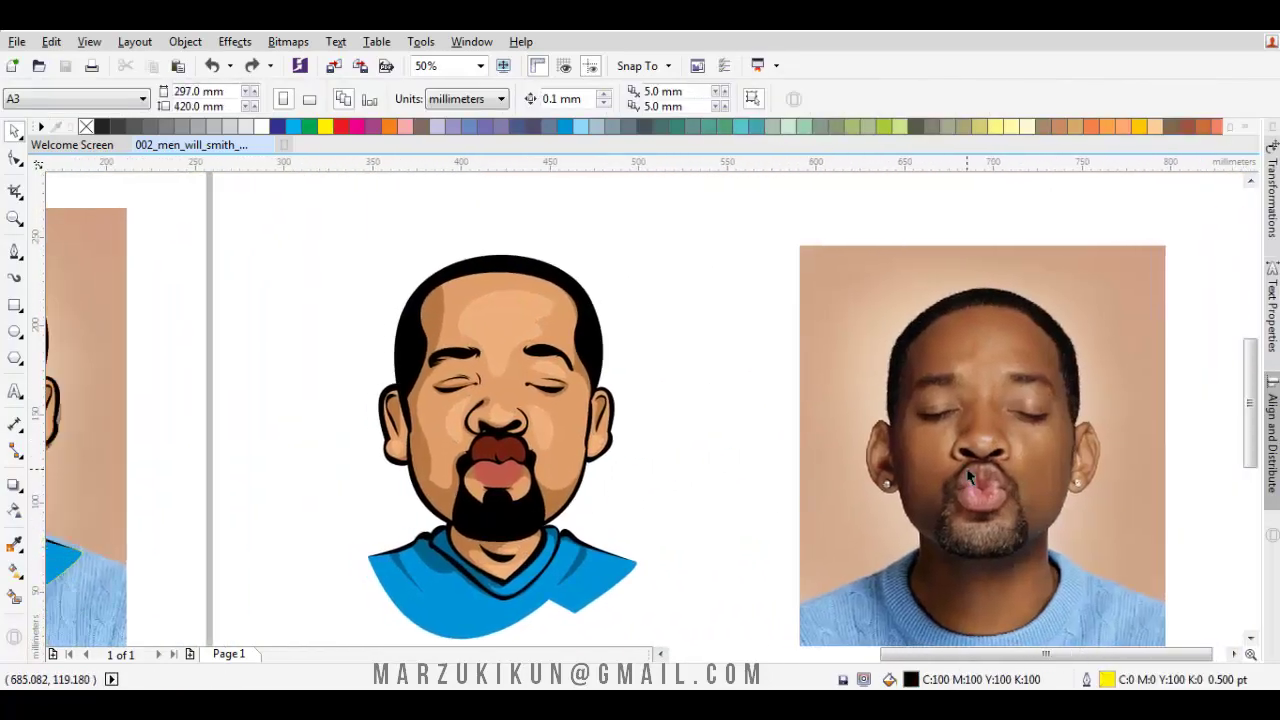
drag(815, 437, 1006, 437)
click(278, 272)
Draw a tapered curved strip about 90 by 22 mm just below the shirt's lower edge and merge it with the blue shirt.
click(16, 253)
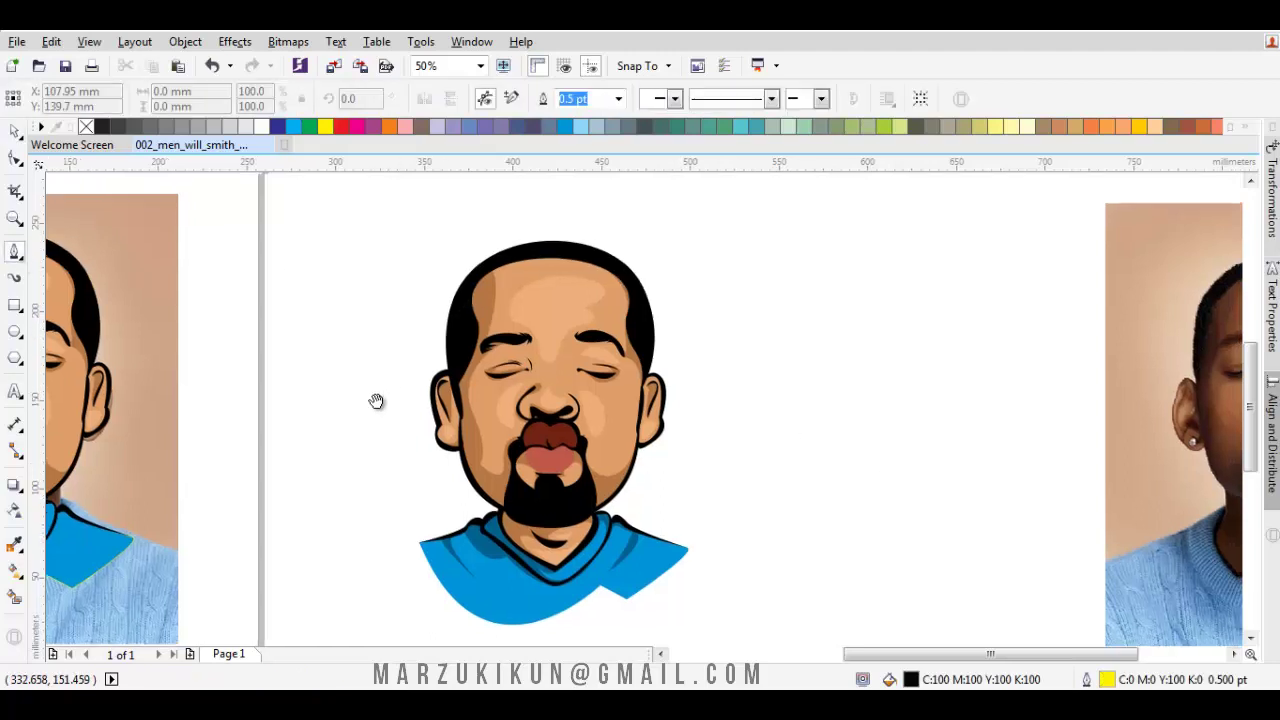
scroll(363, 560, right, 1)
scroll(377, 491, up, 2)
drag(322, 466, 403, 591)
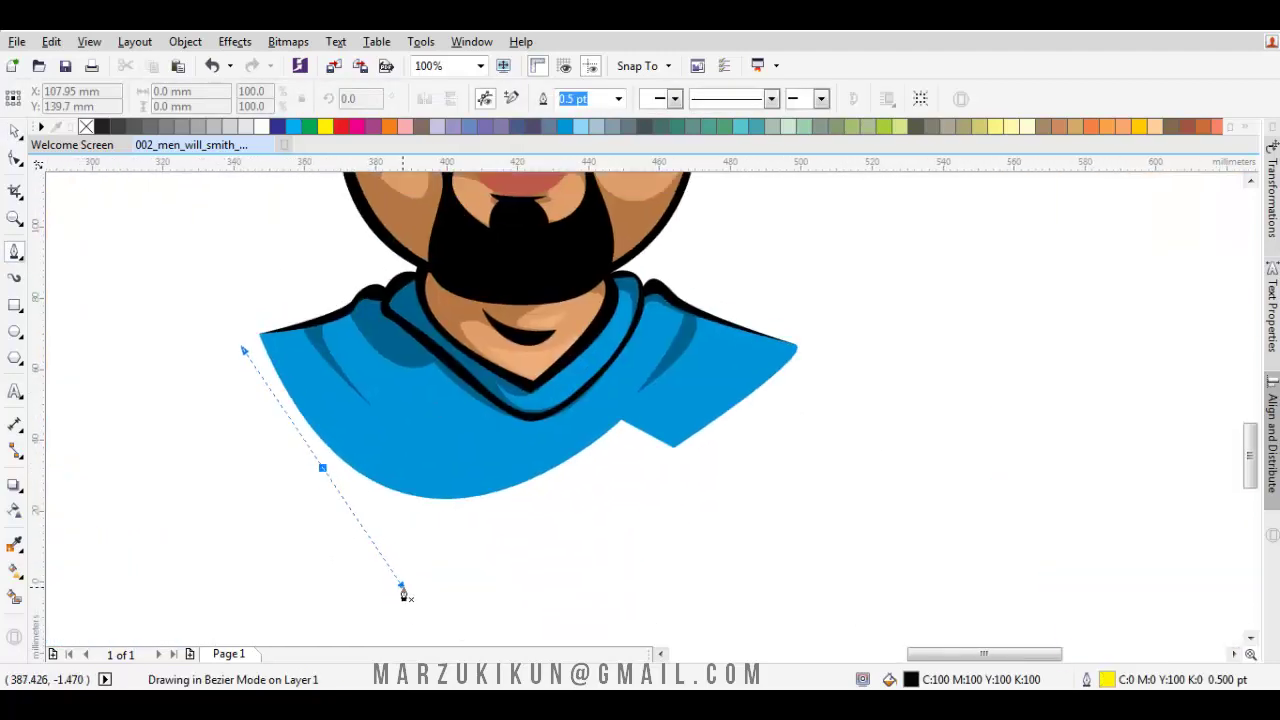
drag(646, 480, 614, 453)
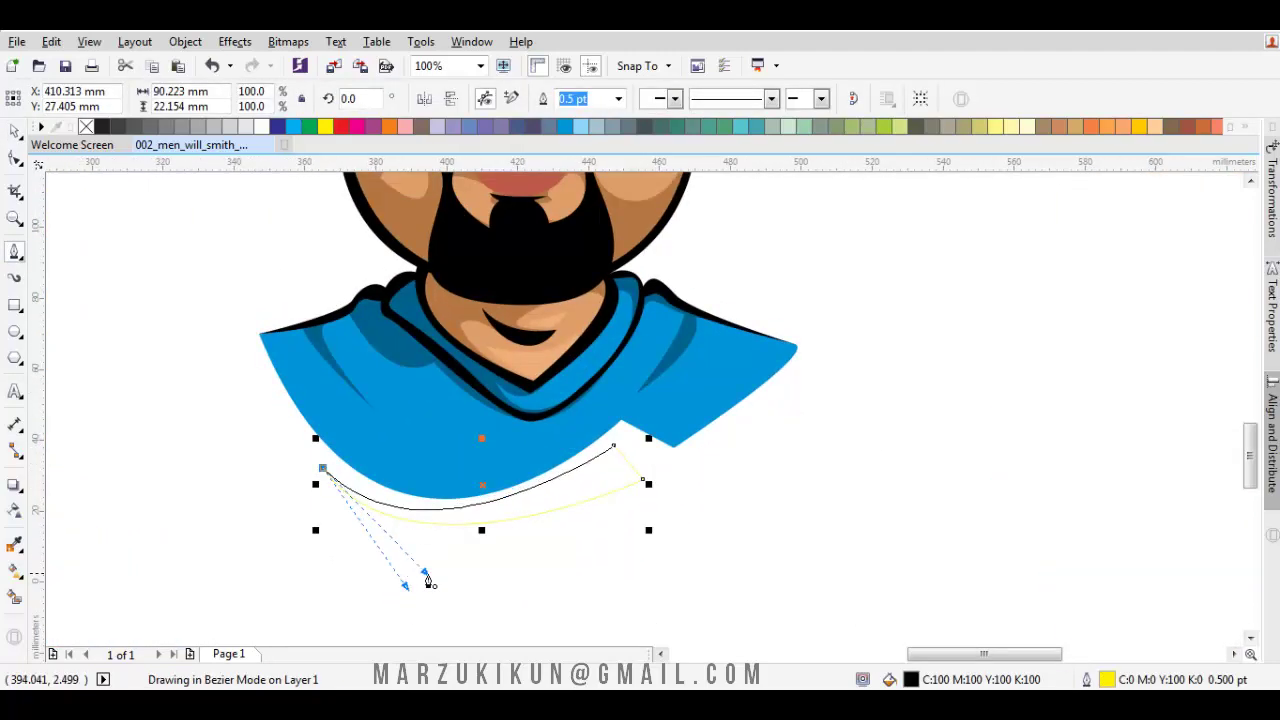
drag(427, 580, 427, 580)
key(space)
shift+click(423, 443)
click(522, 98)
click(666, 451)
scroll(603, 490, down, 2)
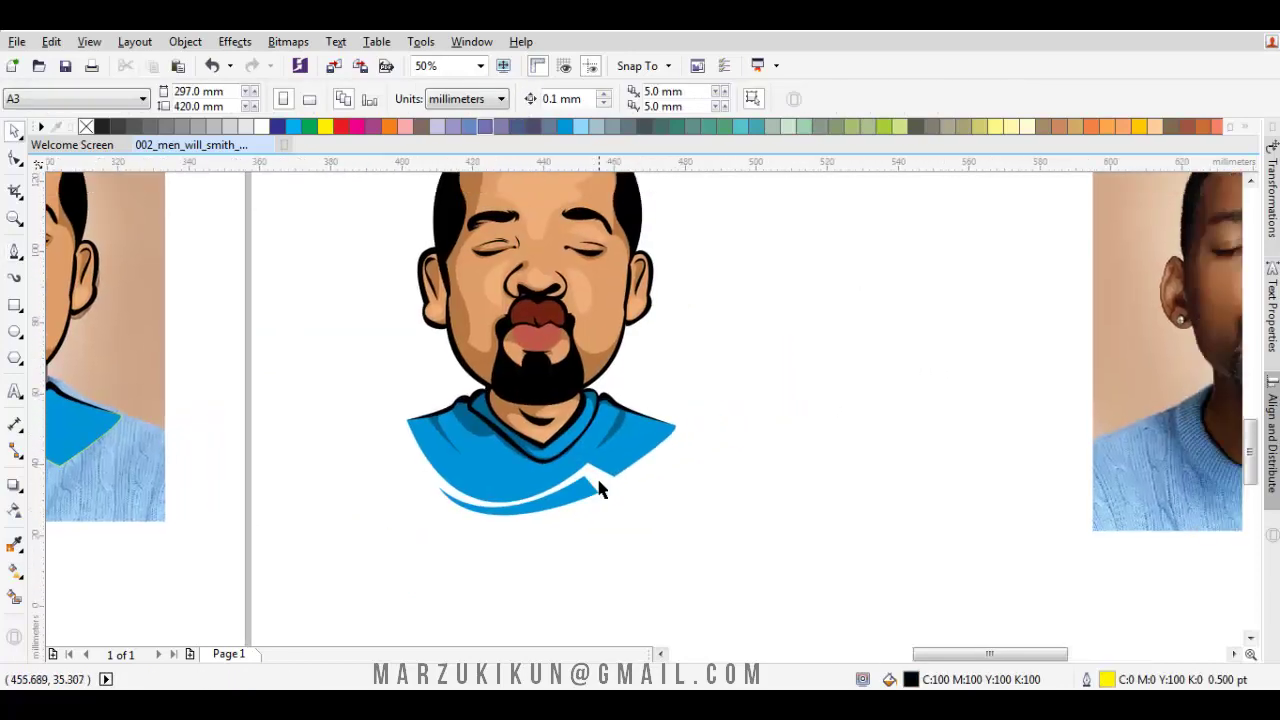
Draw a small curved sliver beneath the viewer-right lower corner of the shirt and merge it with the blue shirt.
scroll(600, 488, up, 3)
scroll(614, 471, down, 2)
scroll(663, 463, up, 2)
key(space)
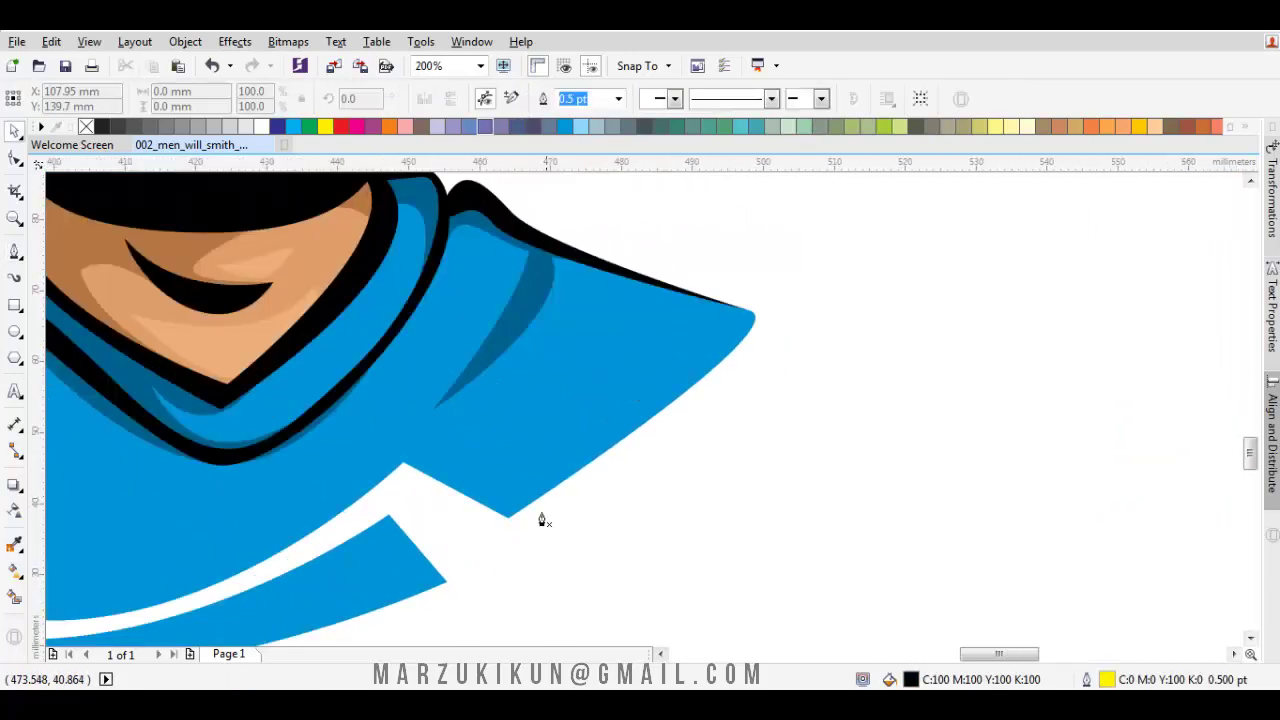
drag(520, 525, 548, 518)
click(522, 527)
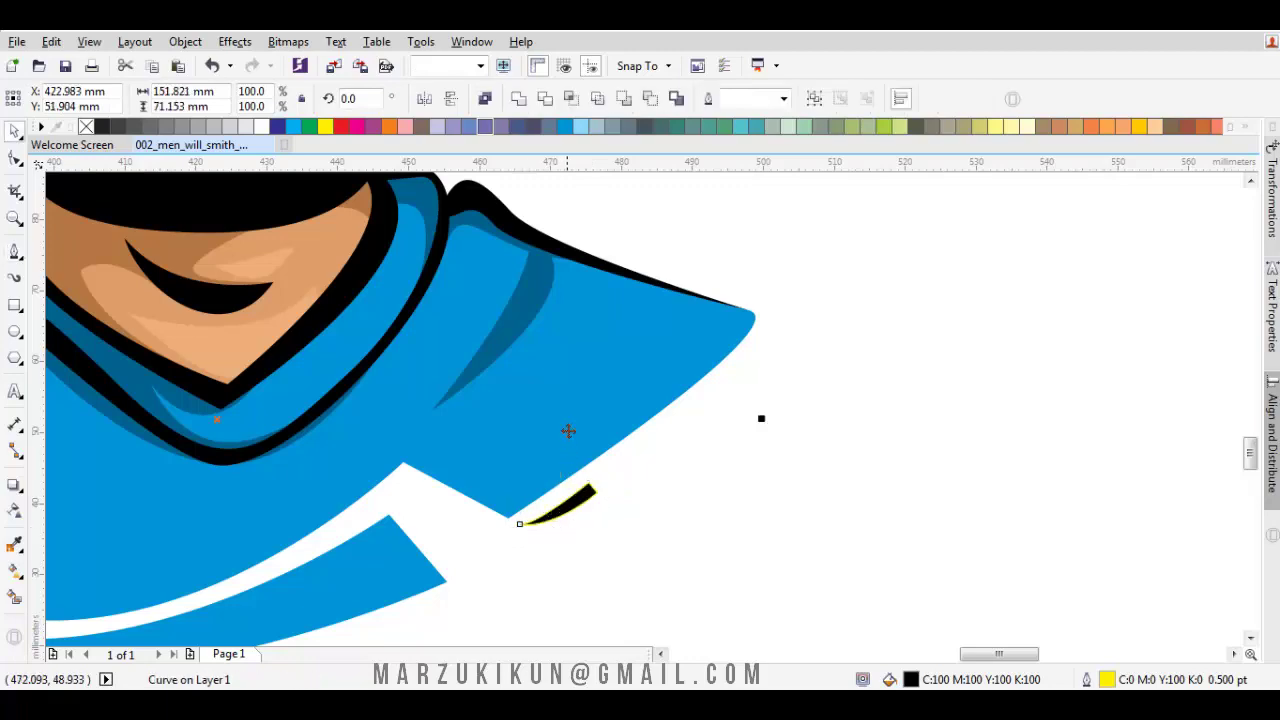
scroll(794, 309, down, 4)
scroll(519, 496, up, 2)
Draw a closed flowing shape about 204 by 223 mm around the head from shoulder to shoulder, with a curl beside the viewer-left shoulder.
click(476, 503)
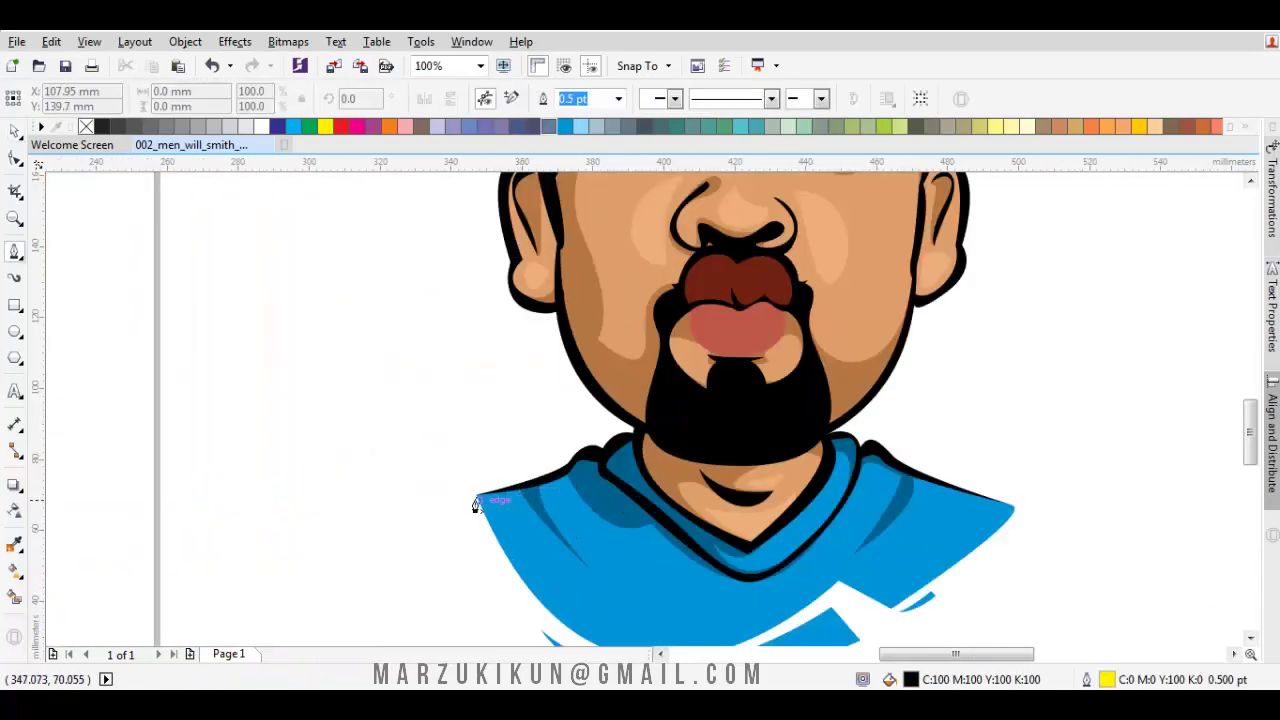
click(328, 407)
drag(374, 461, 341, 527)
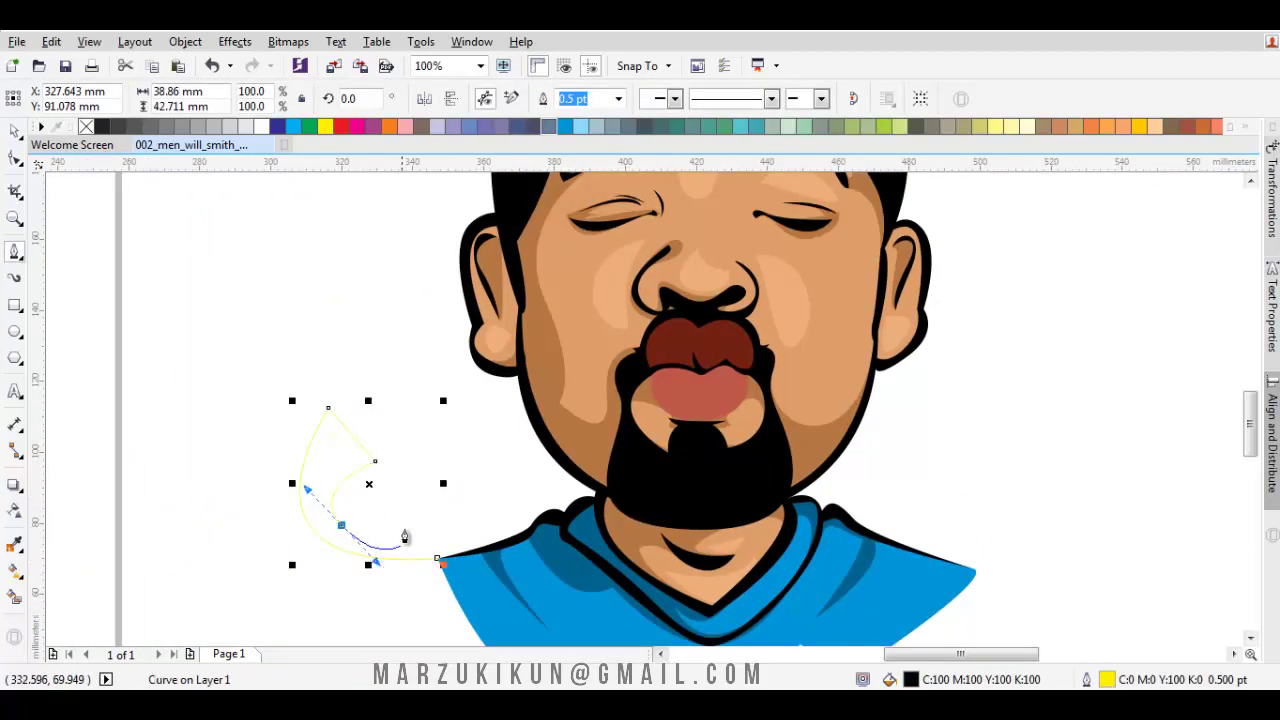
click(405, 537)
scroll(405, 537, down, 2)
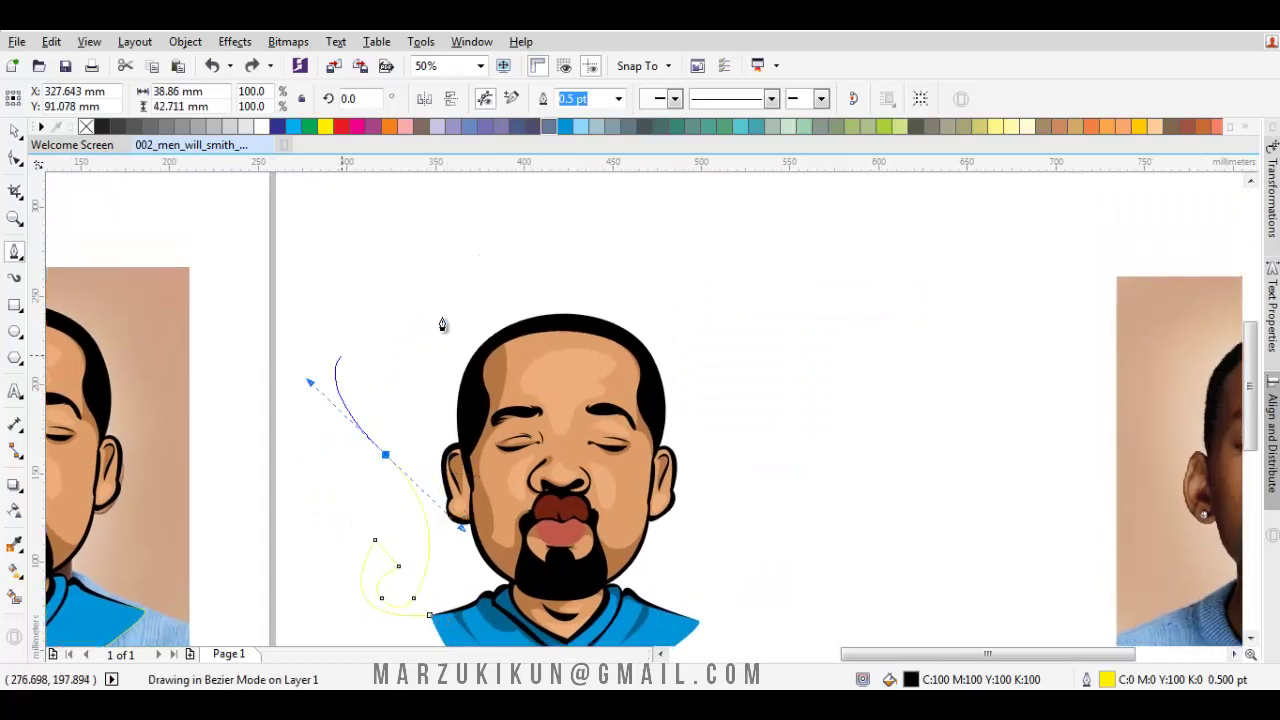
drag(671, 294, 786, 449)
scroll(691, 374, down, 2)
drag(636, 429, 683, 472)
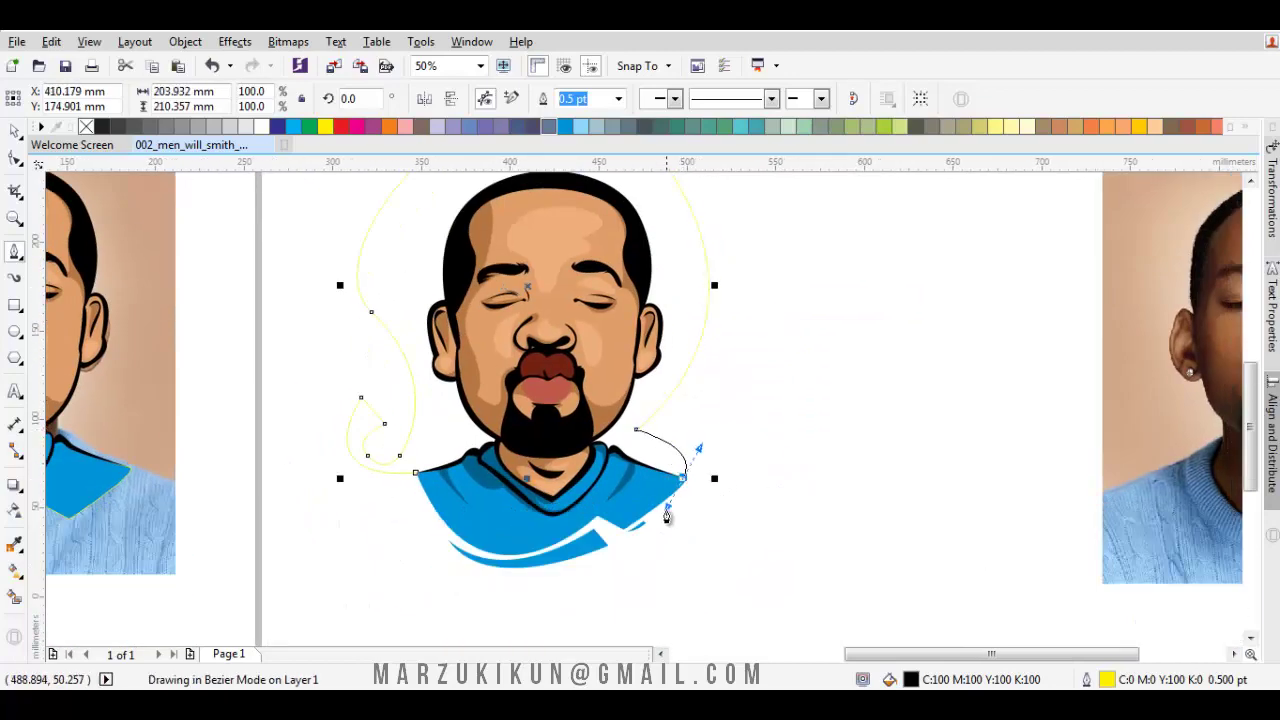
click(417, 476)
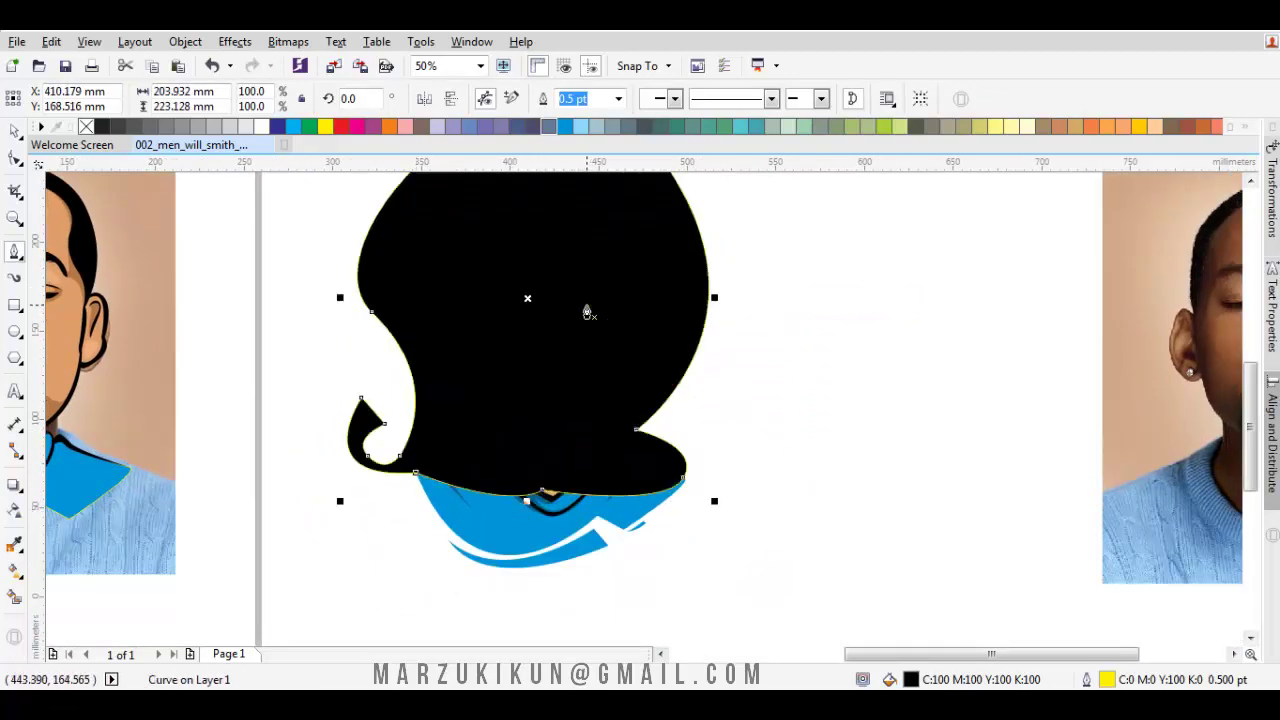
Send the flowing shape behind the portrait and fill it red C0 M100 Y100 K0.
right_click(587, 312)
mouse_move(634, 486)
click(909, 555)
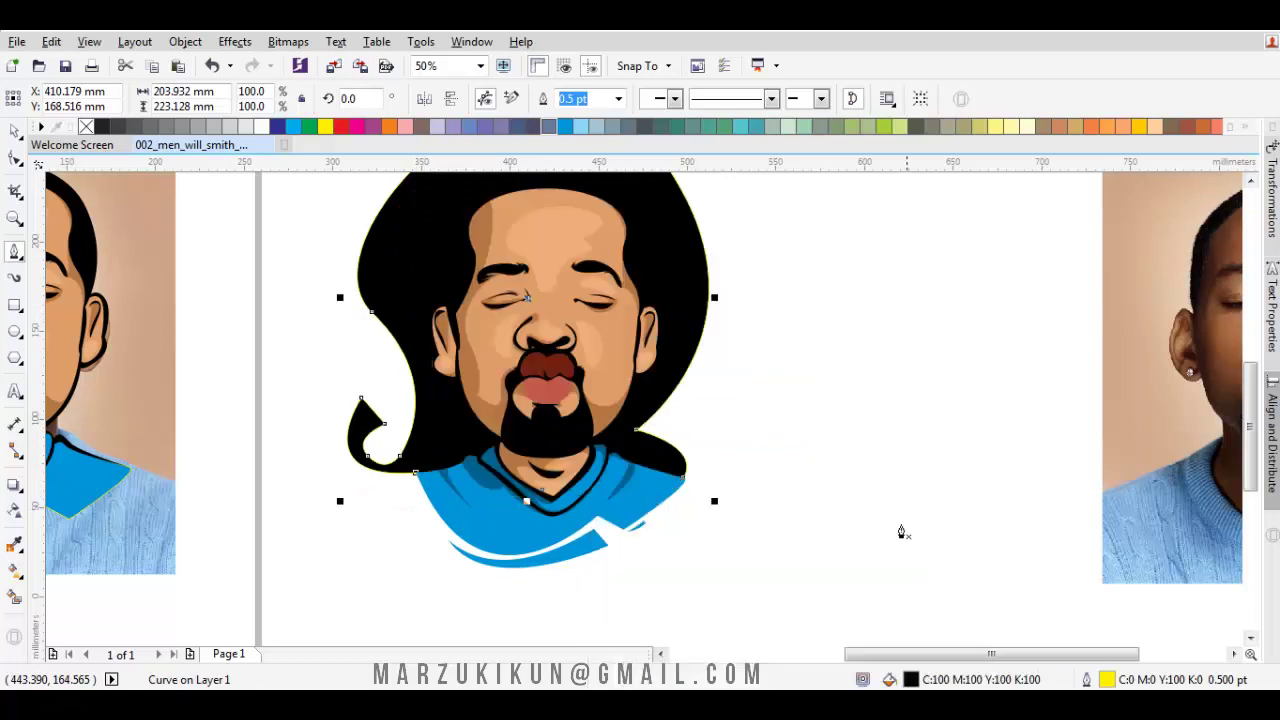
scroll(901, 532, up, 2)
scroll(395, 178, down, 2)
scroll(395, 178, left, 2)
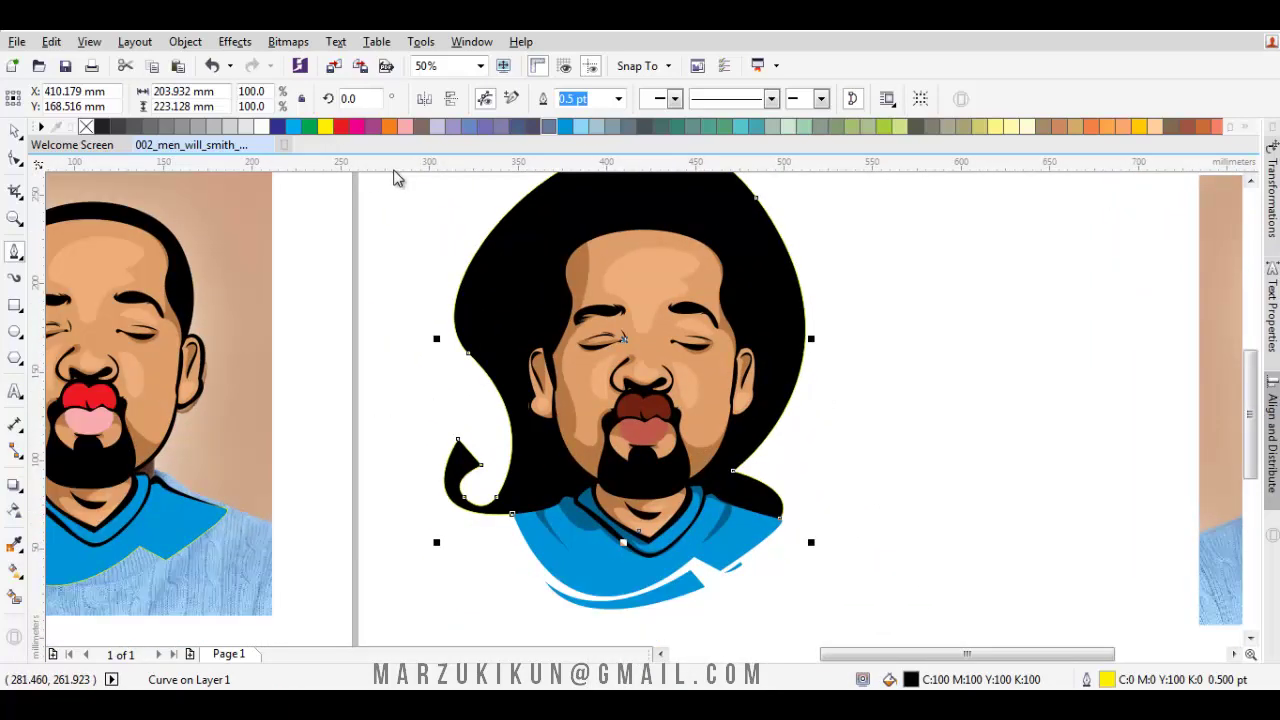
click(342, 127)
Reshape the upper viewer-right curve of the red background shape so it bulges farther outward.
scroll(128, 204, up, 2)
scroll(128, 204, left, 1)
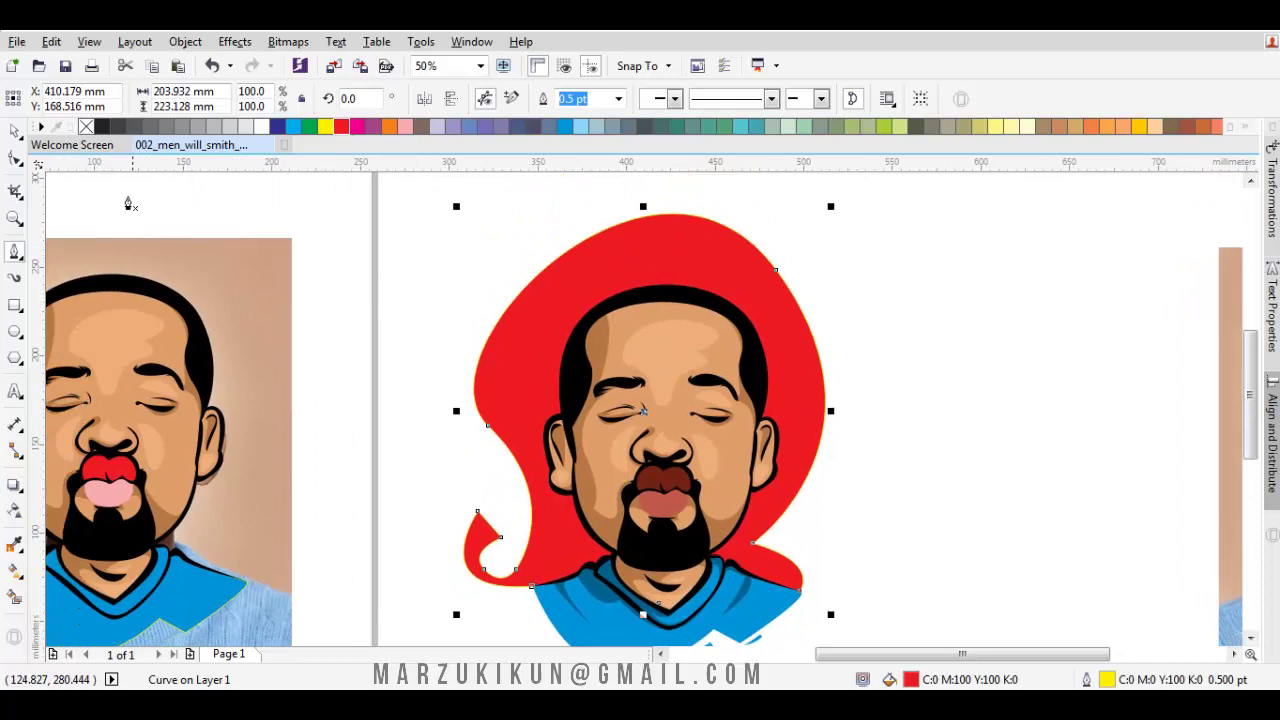
click(15, 158)
drag(768, 294, 800, 340)
Draw a closed curl about 45 by 28 mm beside the viewer-right shoulder and add it to the red background shape.
scroll(840, 339, down, 1)
scroll(840, 339, right, 1)
scroll(763, 531, up, 2)
click(15, 251)
drag(720, 569, 808, 580)
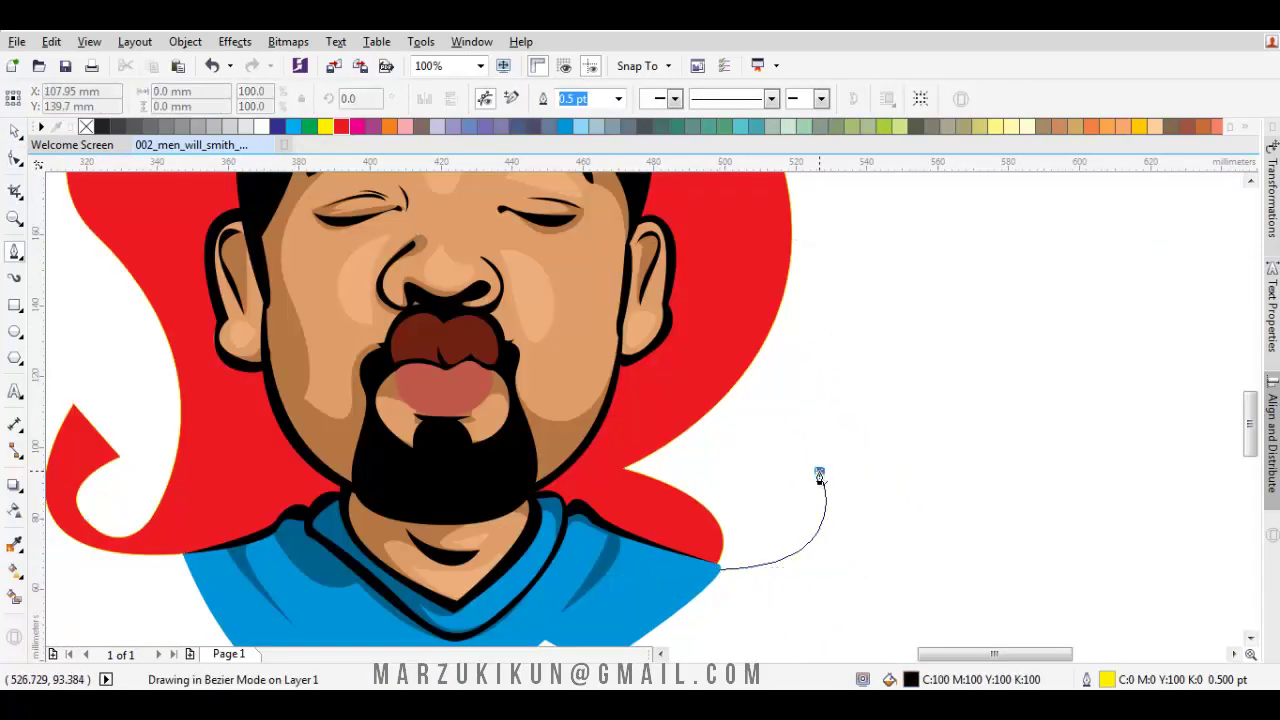
drag(819, 474, 772, 562)
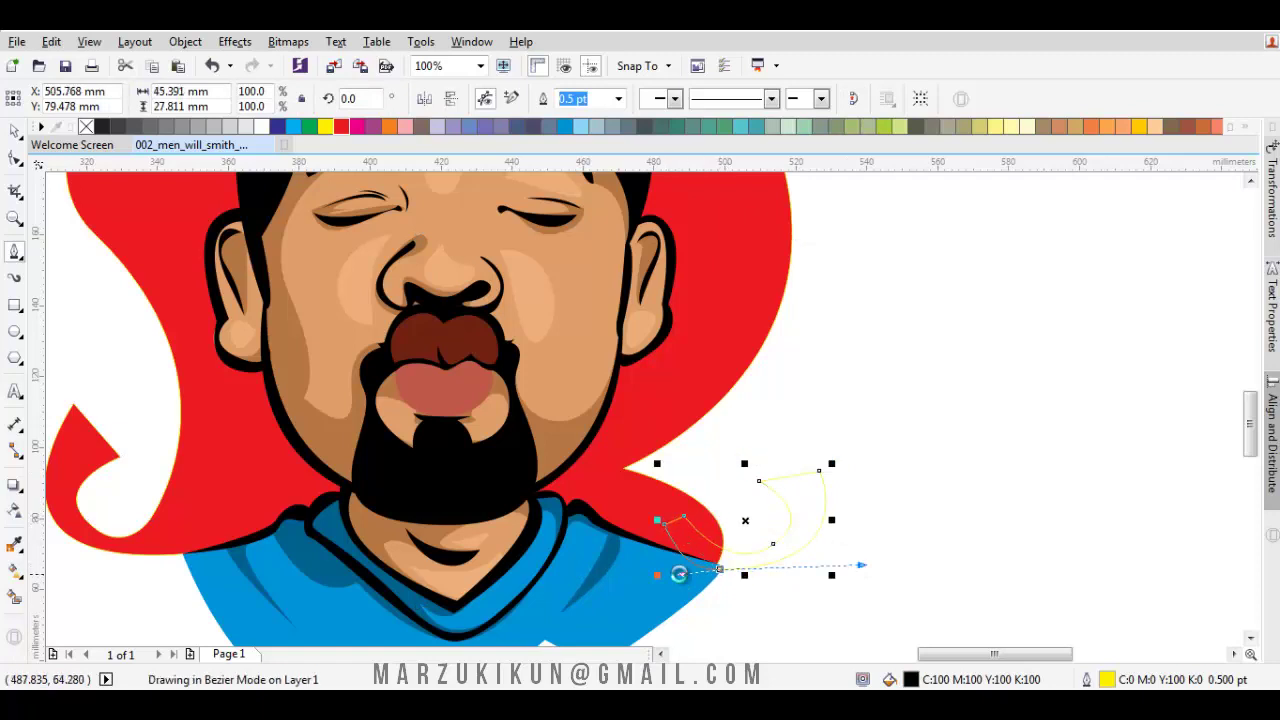
click(678, 573)
click(341, 126)
key(Escape)
scroll(819, 472, down, 1)
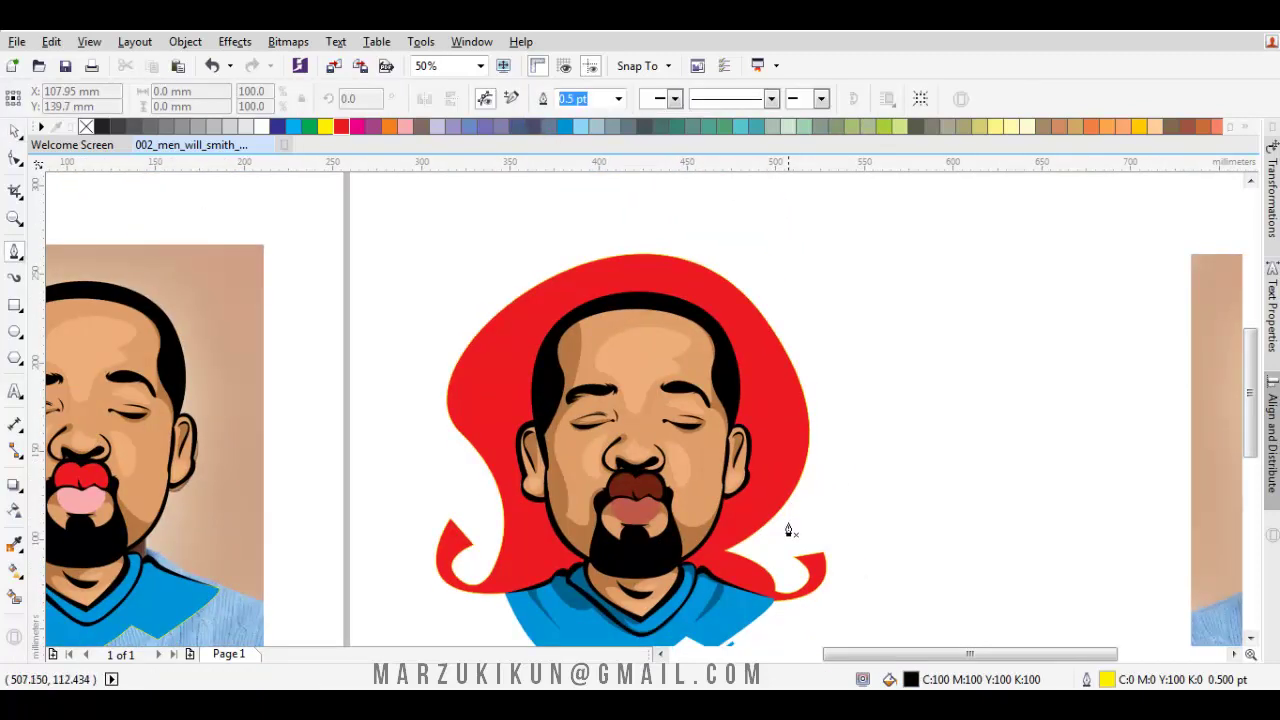
Draw a long curved red strip with a slanted upper end beyond the viewer-right side of the background shape.
drag(803, 320, 868, 504)
scroll(740, 349, up, 1)
click(793, 413)
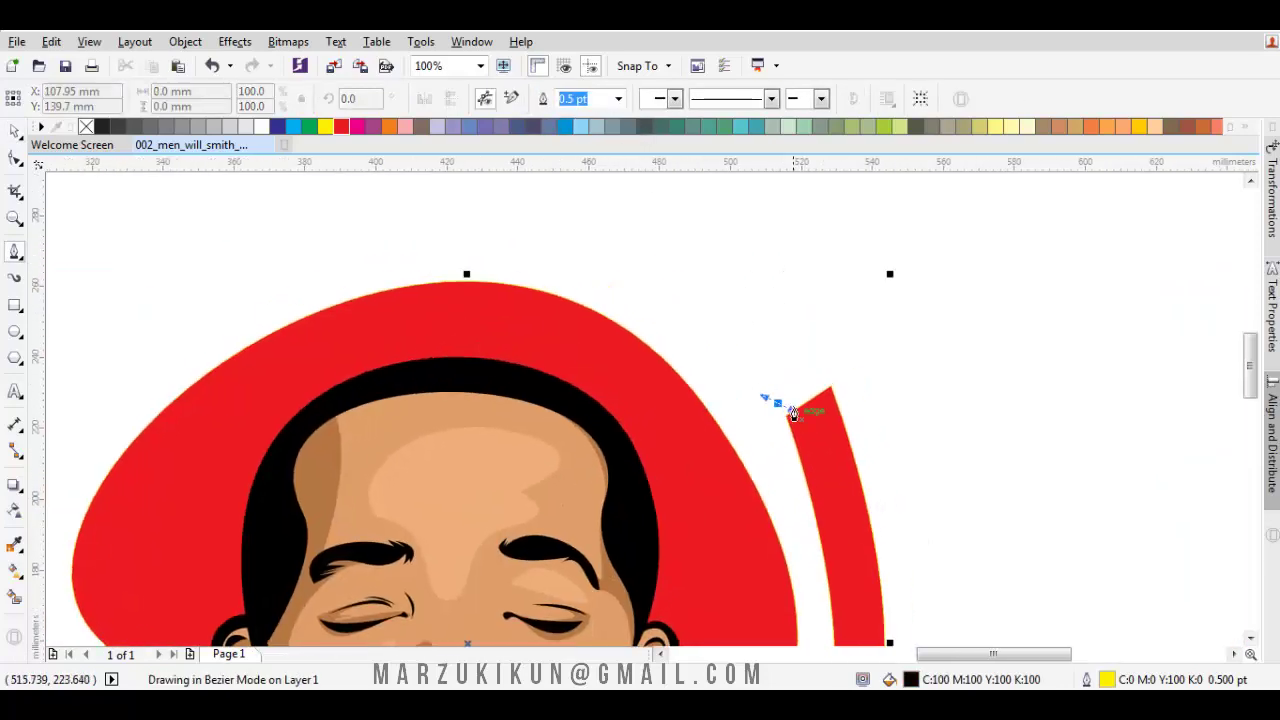
Draw a pointed barb about 27 by 24 mm above the curved strip and combine it with the red background shape.
drag(826, 372, 780, 400)
scroll(788, 383, up, 1)
click(778, 402)
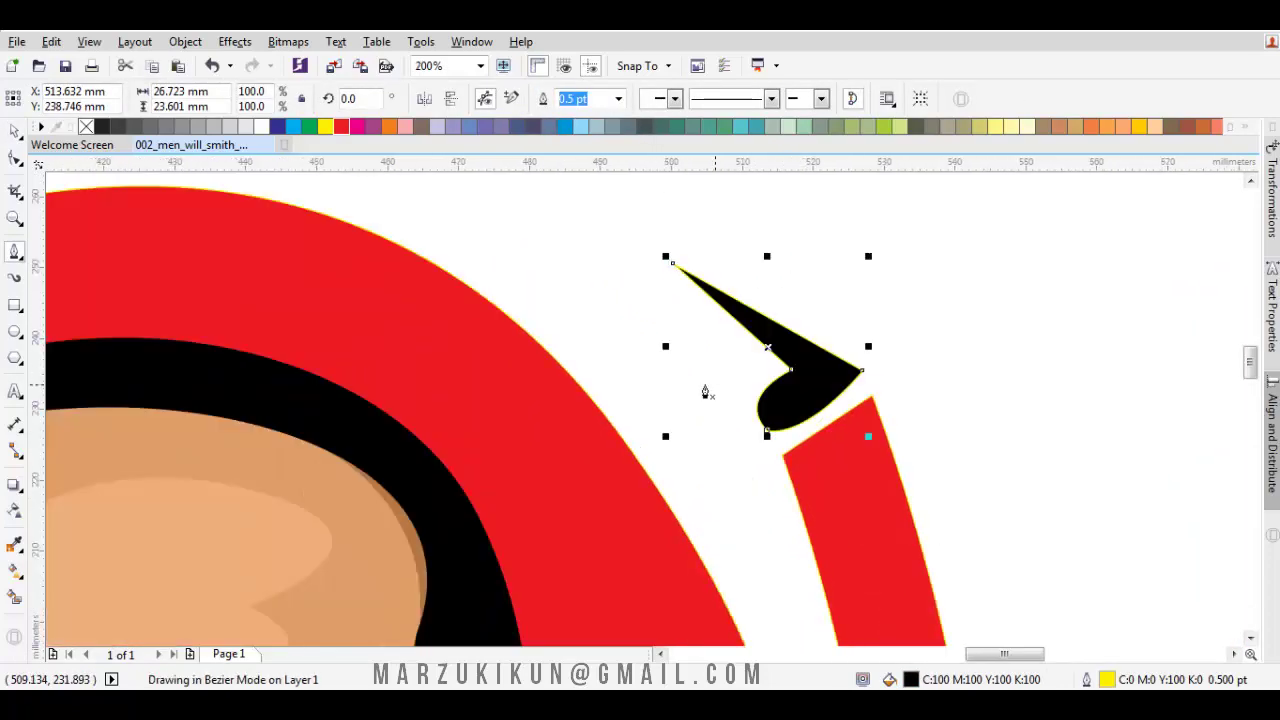
key(space)
key(ctrl+l)
scroll(655, 270, down, 3)
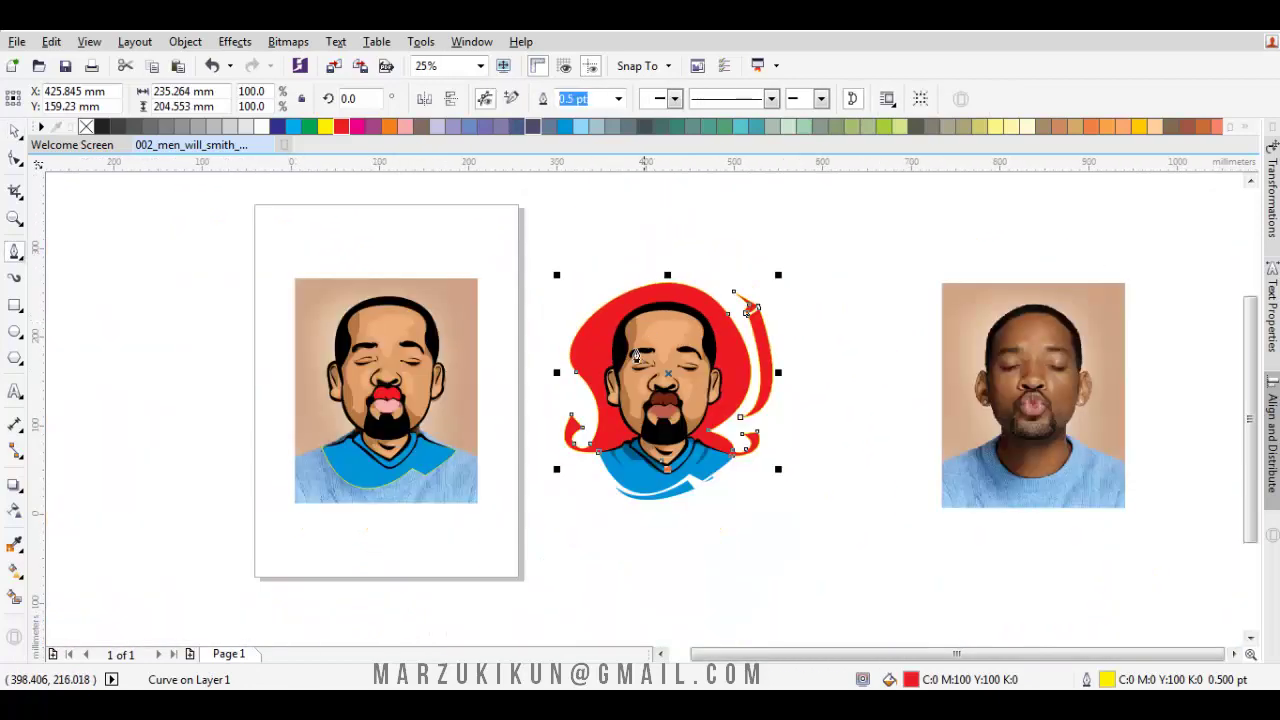
Draw a small rounded tip just above the slanted end of the viewer-left curl and combine it with the red background shape.
scroll(551, 434, up, 2)
key(space)
click(522, 441)
click(576, 487)
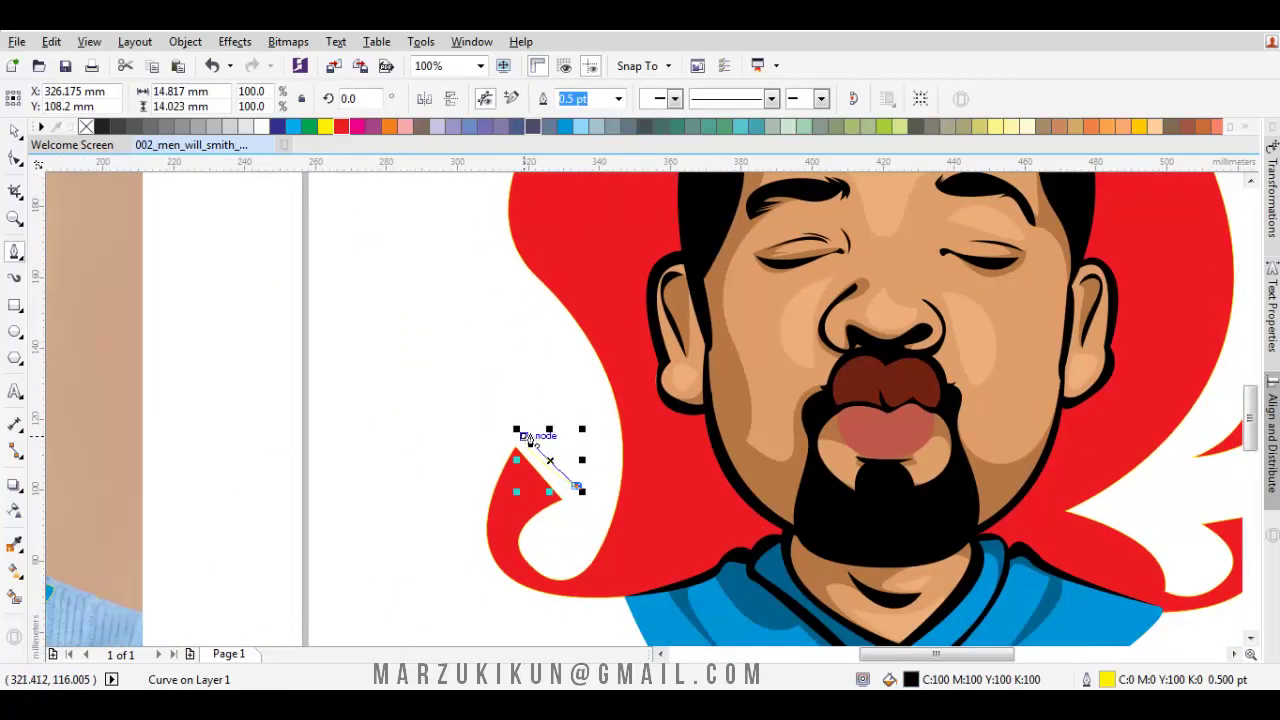
key(space)
shift+click(628, 431)
scroll(628, 431, down, 2)
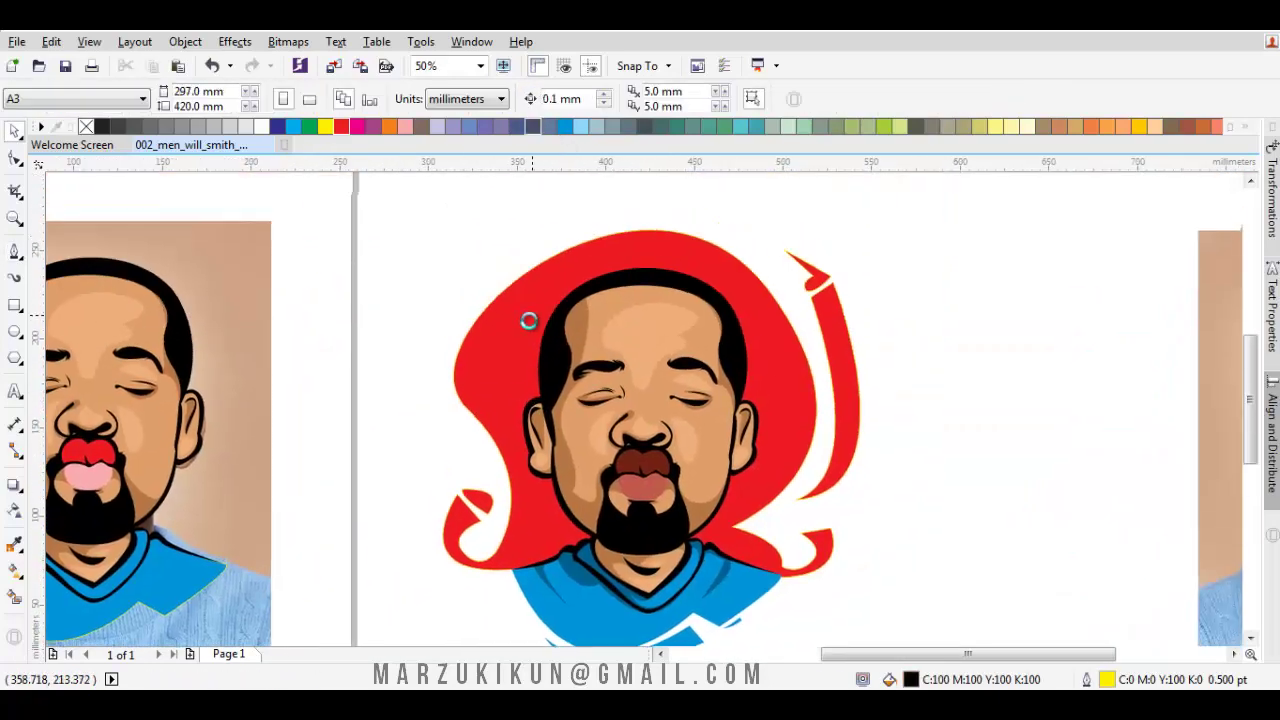
Draw a tapered sliver inside the upper viewer-left edge of the red background shape and cut it out of the red.
scroll(459, 441, up, 2)
scroll(457, 445, up, 1)
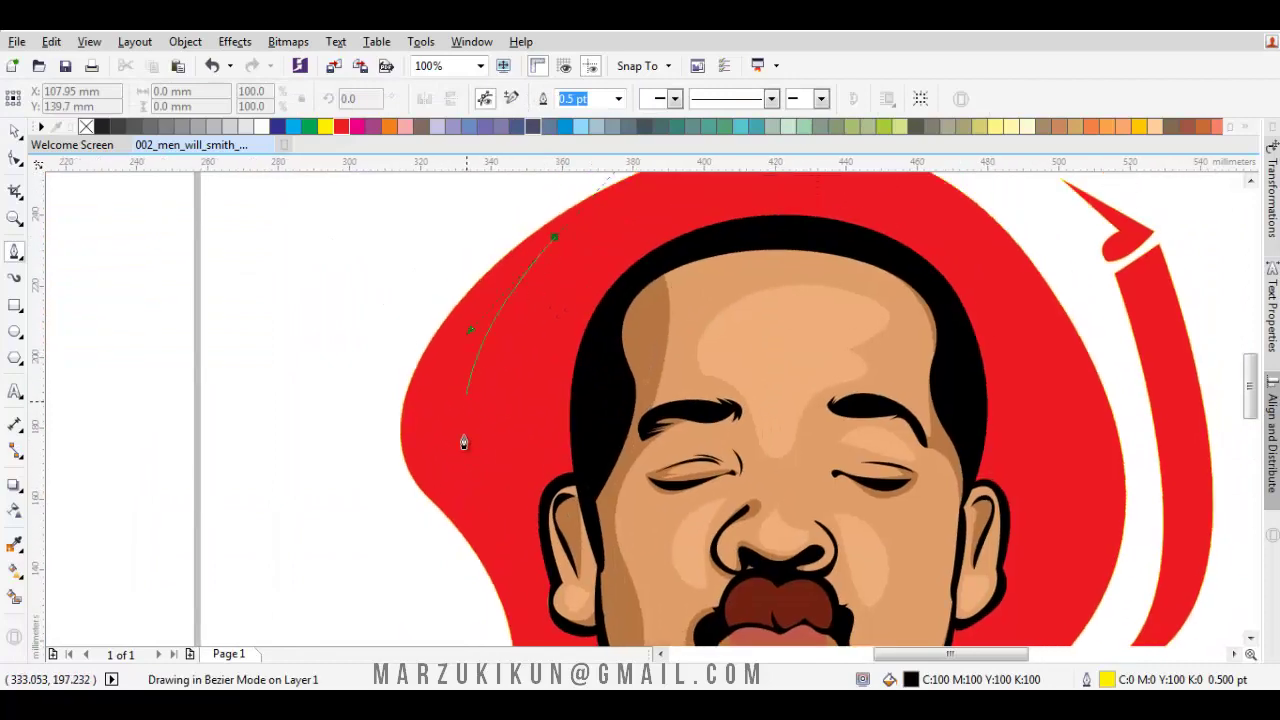
drag(456, 476, 418, 438)
key(ctrl+z)
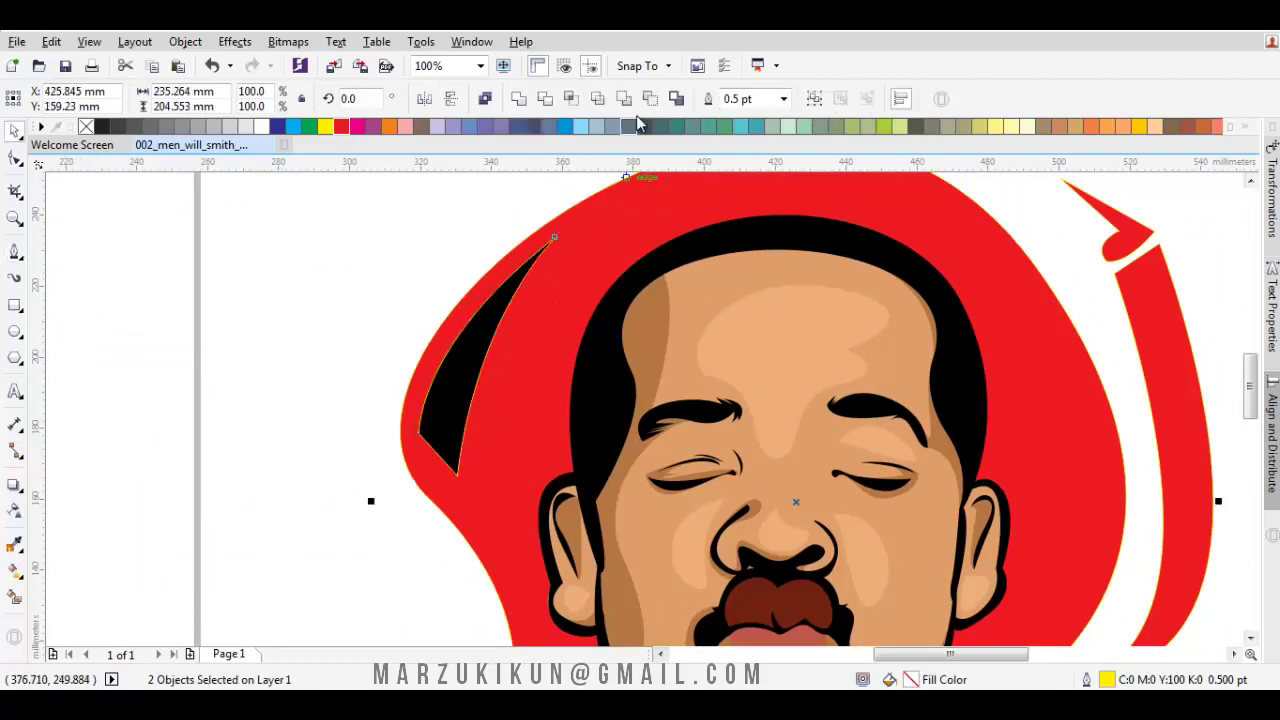
key(Escape)
scroll(657, 240, down, 2)
Draw a narrow curved sliver inside the viewer-right edge of the red background shape and cut it out of the red.
scroll(697, 303, up, 2)
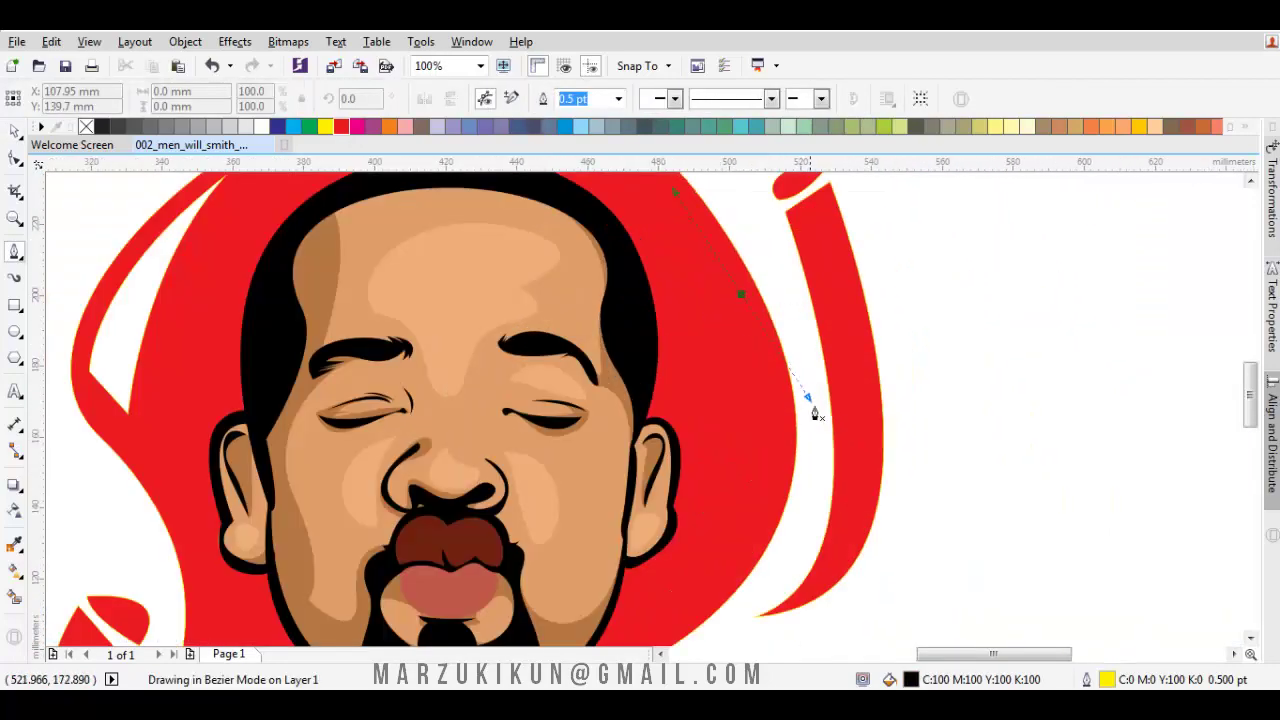
click(743, 290)
key(space)
shift+click(810, 420)
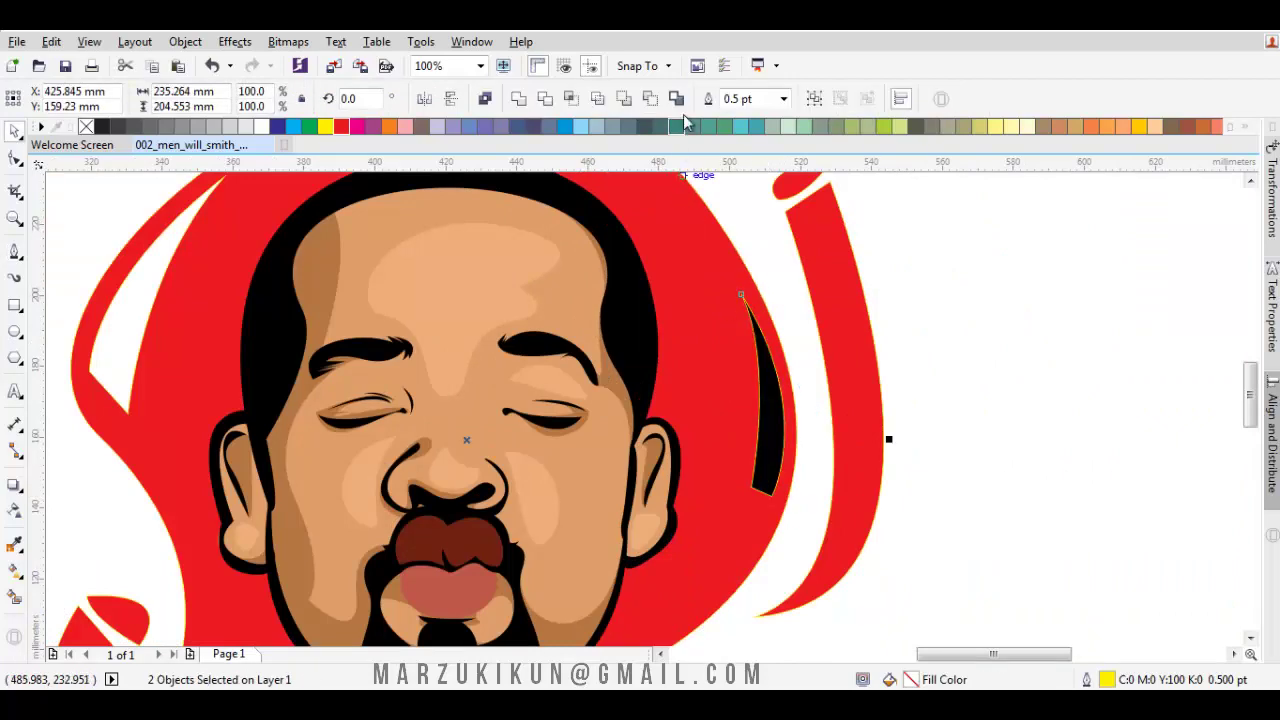
click(655, 98)
scroll(960, 305, down, 2)
Draw a closed shape about 139 by 34 mm over the shoulders and neck, cut it from the red background, and remove the background's outline.
scroll(970, 313, up, 1)
key(space)
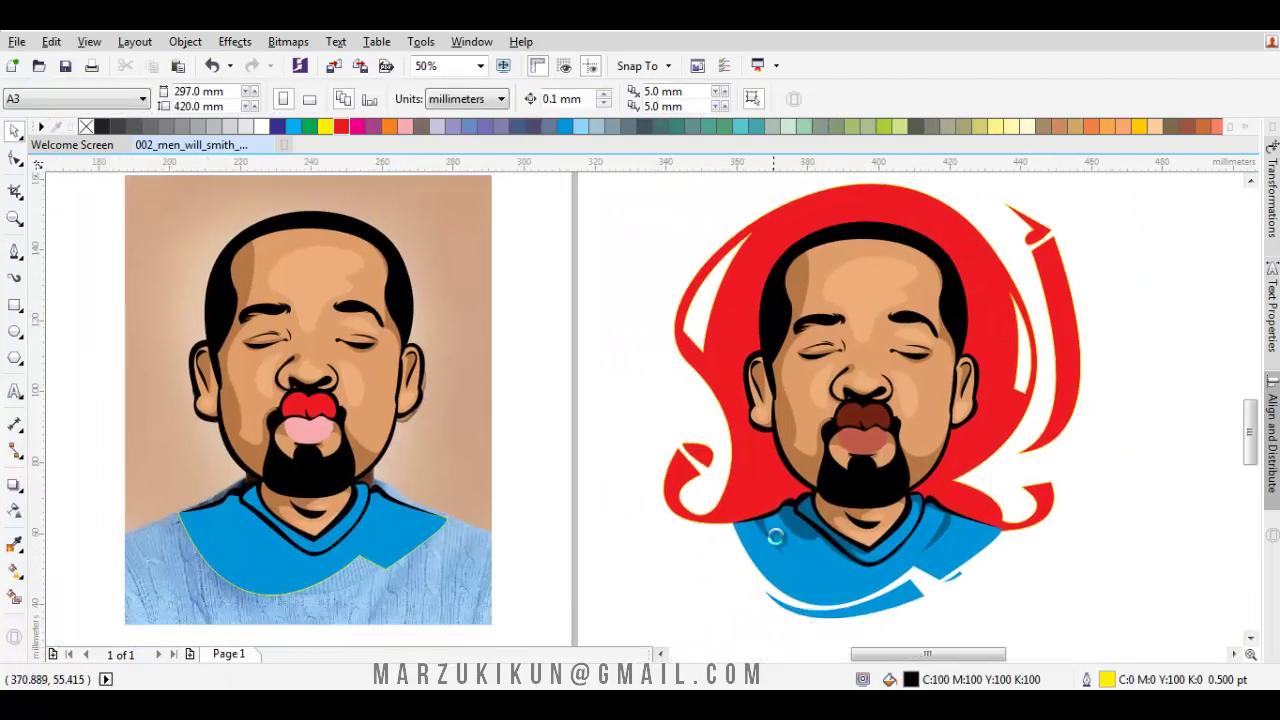
scroll(679, 560, up, 2)
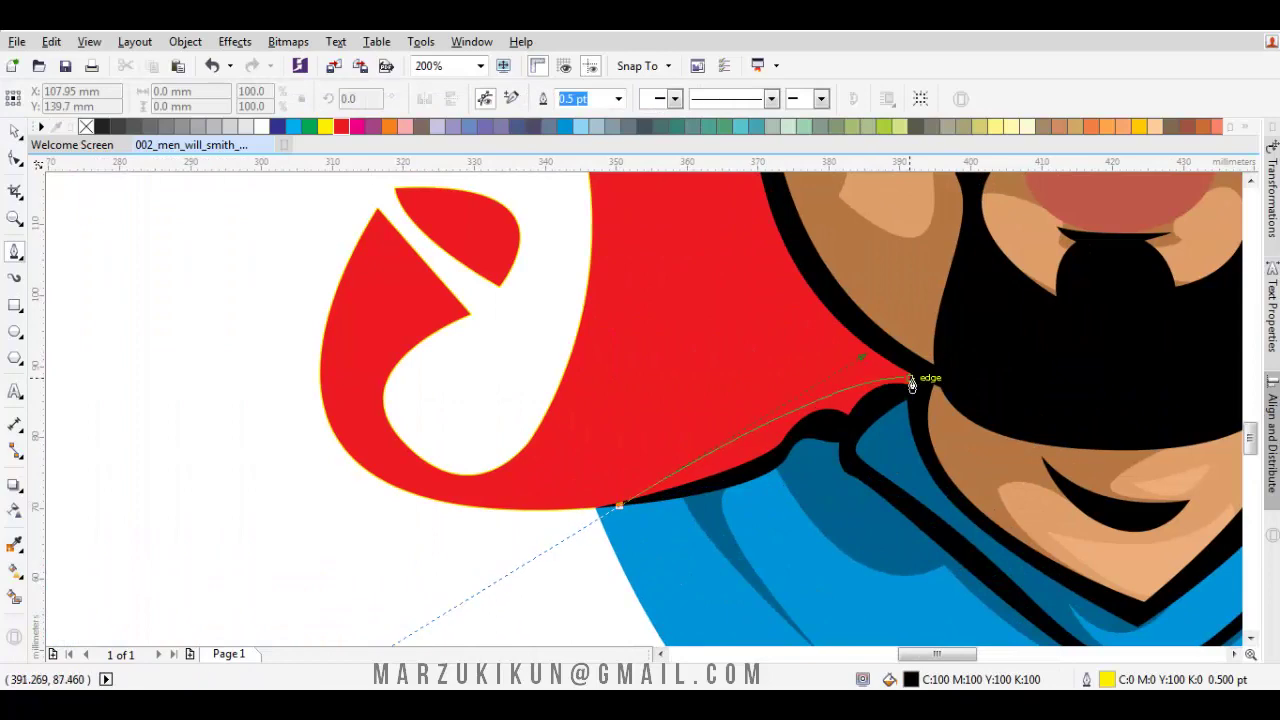
click(911, 383)
drag(721, 357, 912, 305)
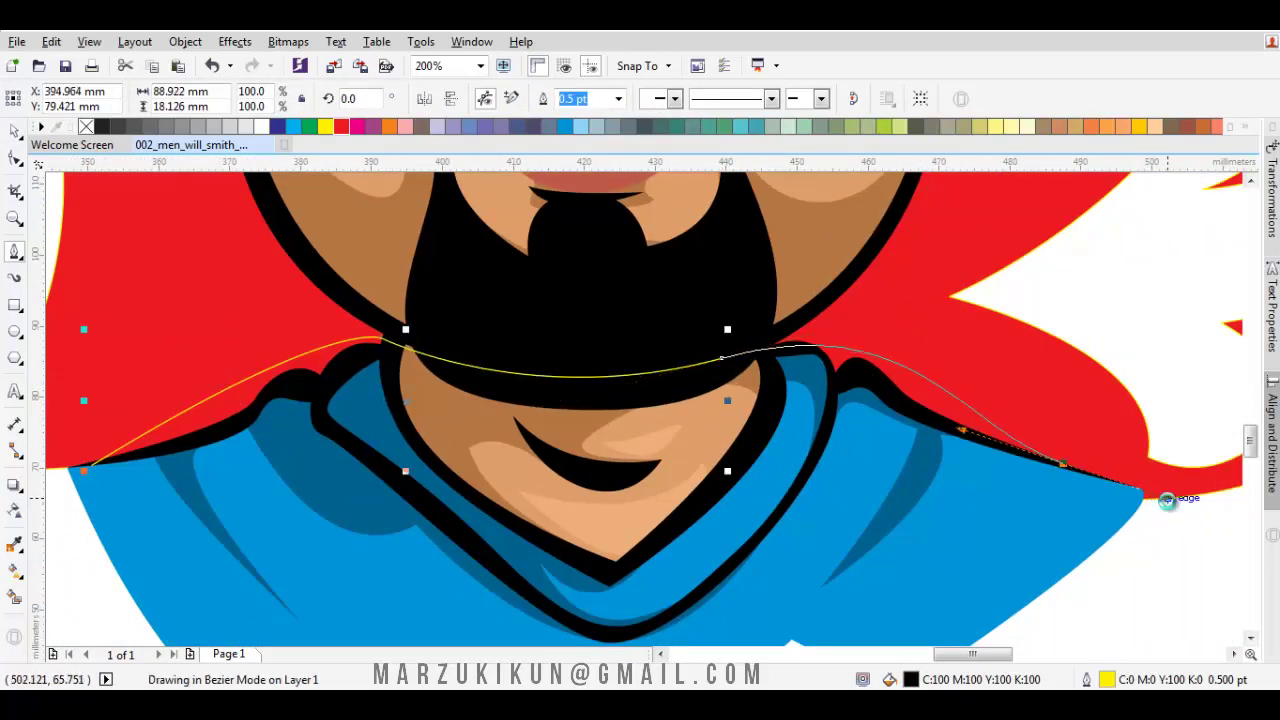
drag(826, 521, 602, 537)
click(182, 412)
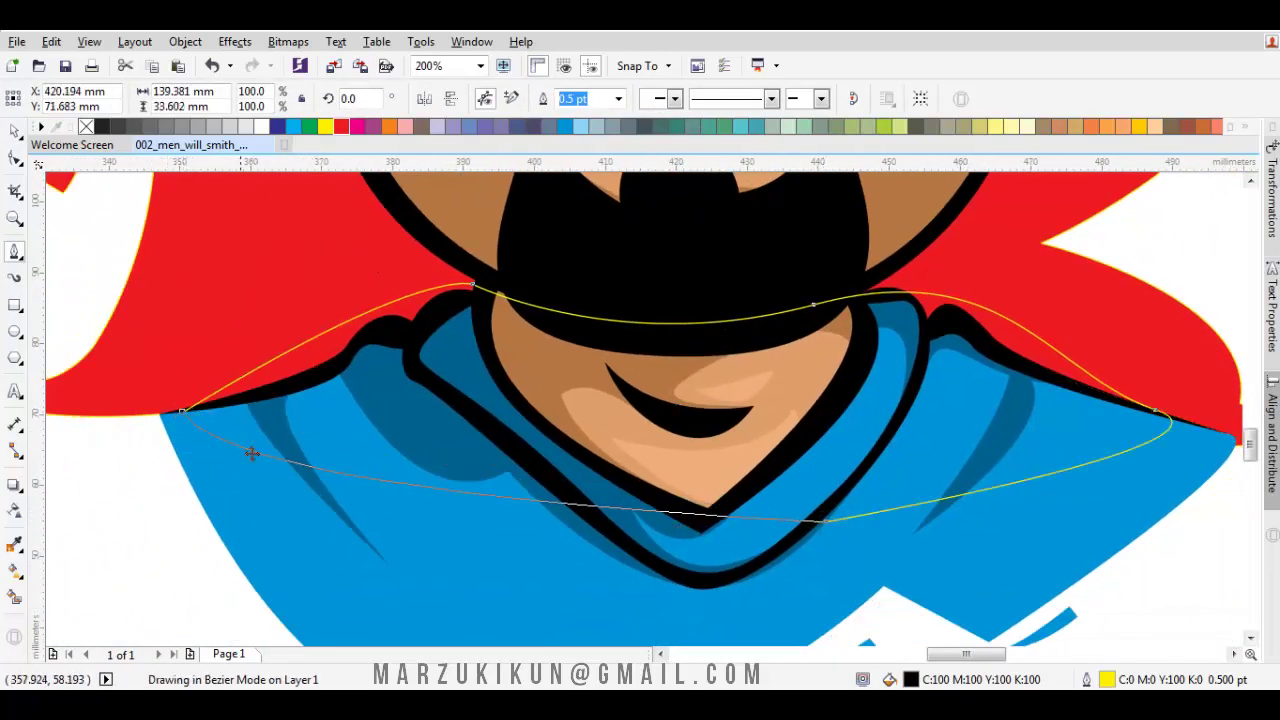
click(340, 126)
key(Escape)
scroll(749, 418, down, 6)
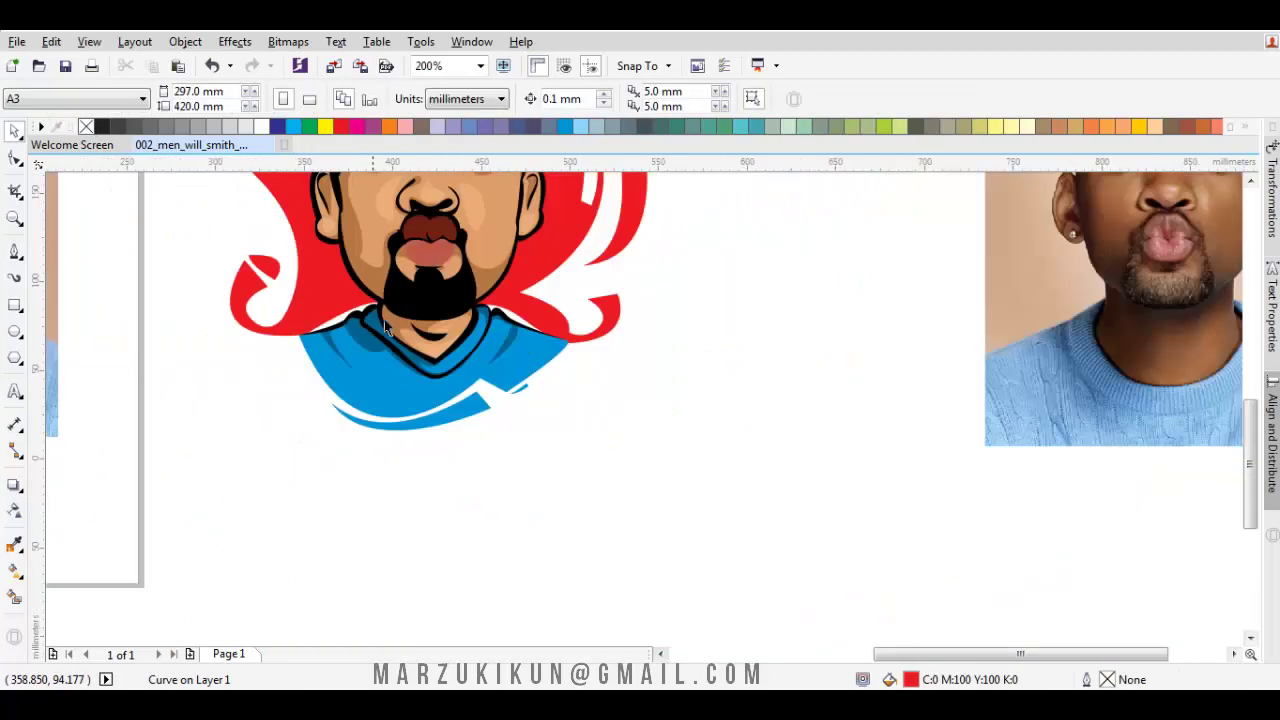
Draw a thin curved sliver about 36 by 13 mm inside the top edge of the red background shape.
scroll(737, 405, up, 6)
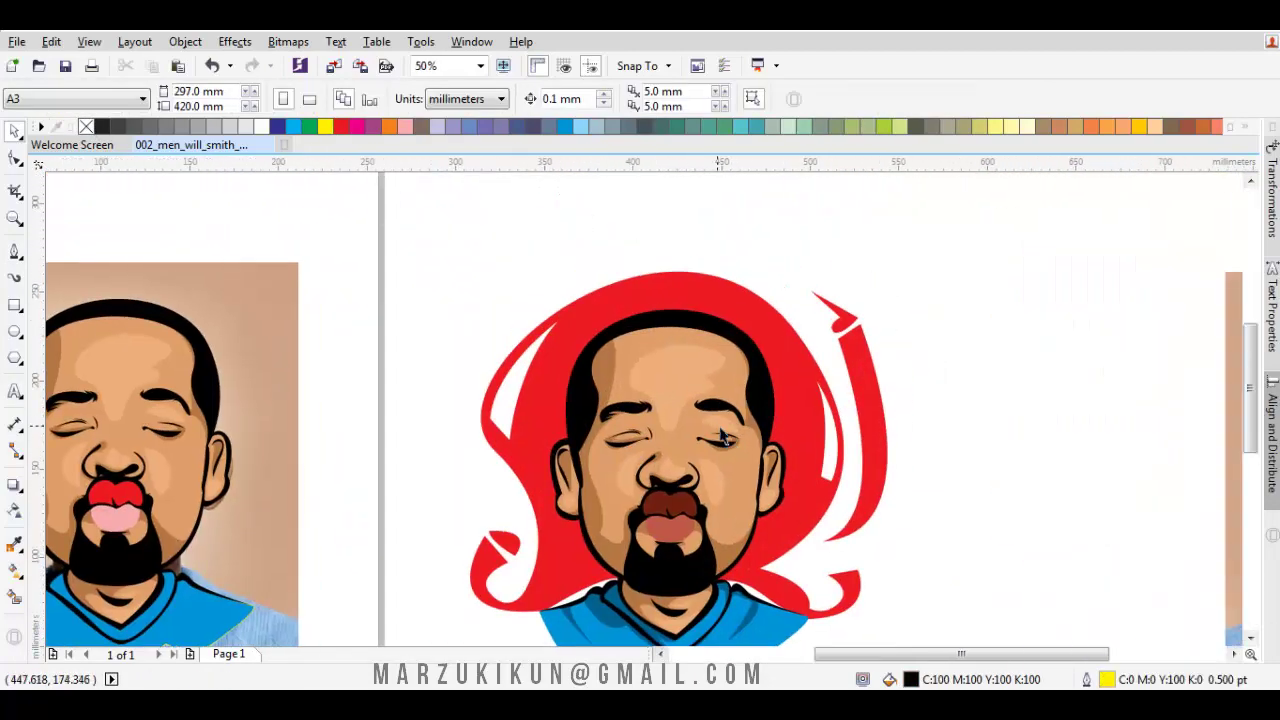
drag(488, 243, 668, 256)
click(737, 328)
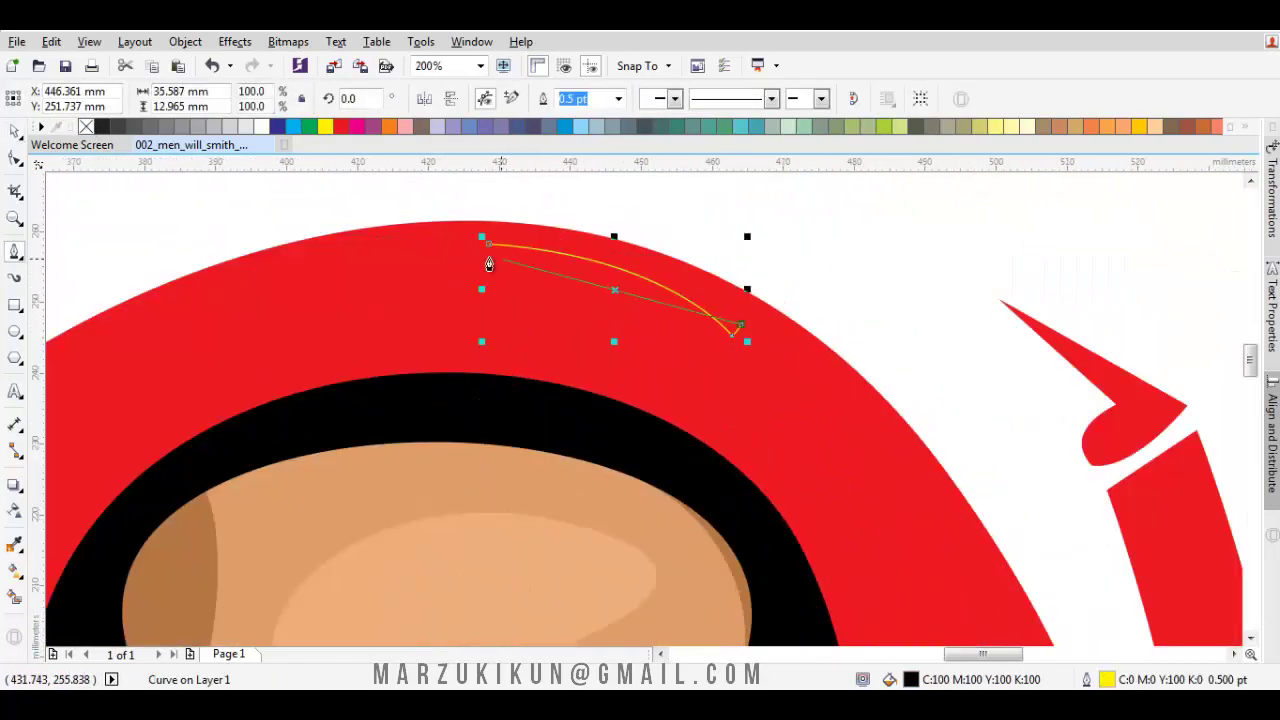